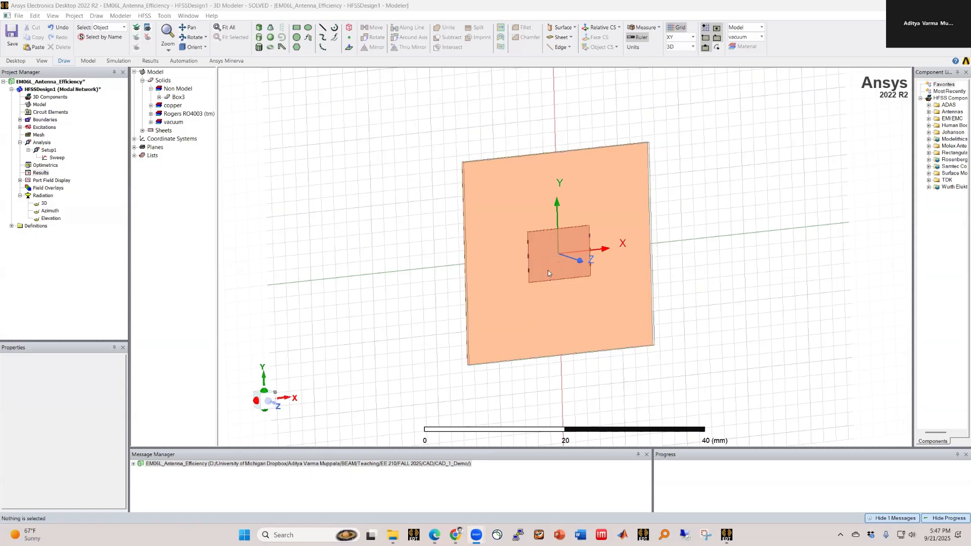
mouse_move(506, 276)
middle_down()
mouse_move(480, 247)
mouse_move(498, 238)
middle_up()
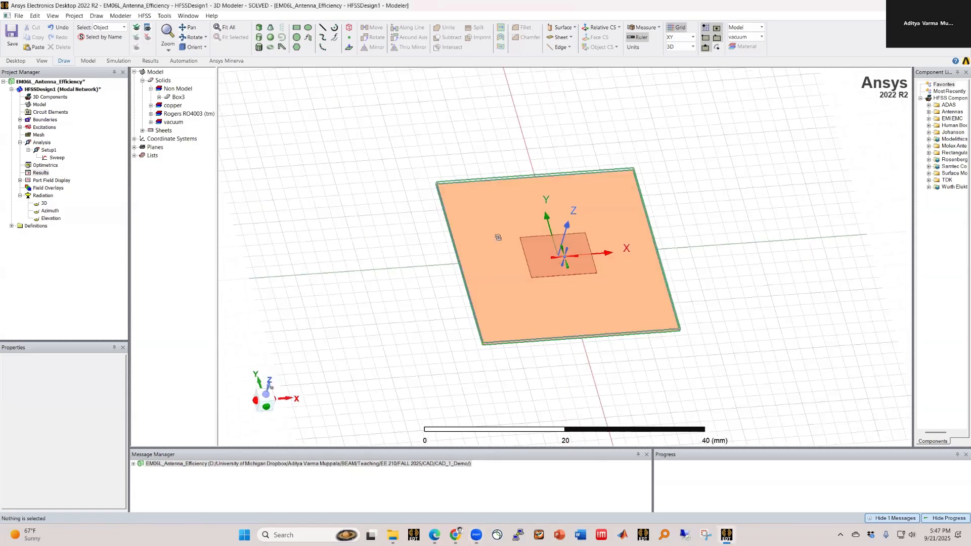
middle_drag(568, 264, 566, 268)
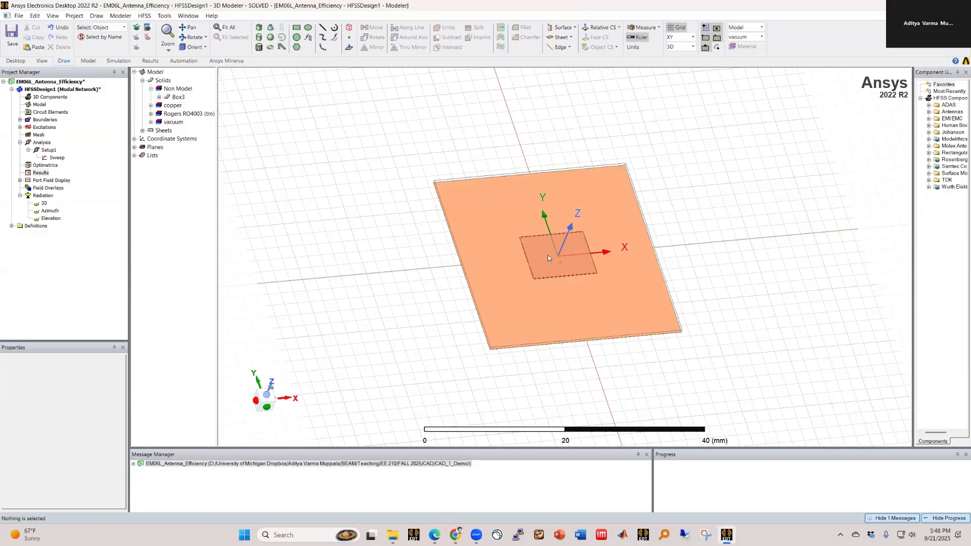
scroll(563, 282, up, 1)
scroll(572, 260, up, 1)
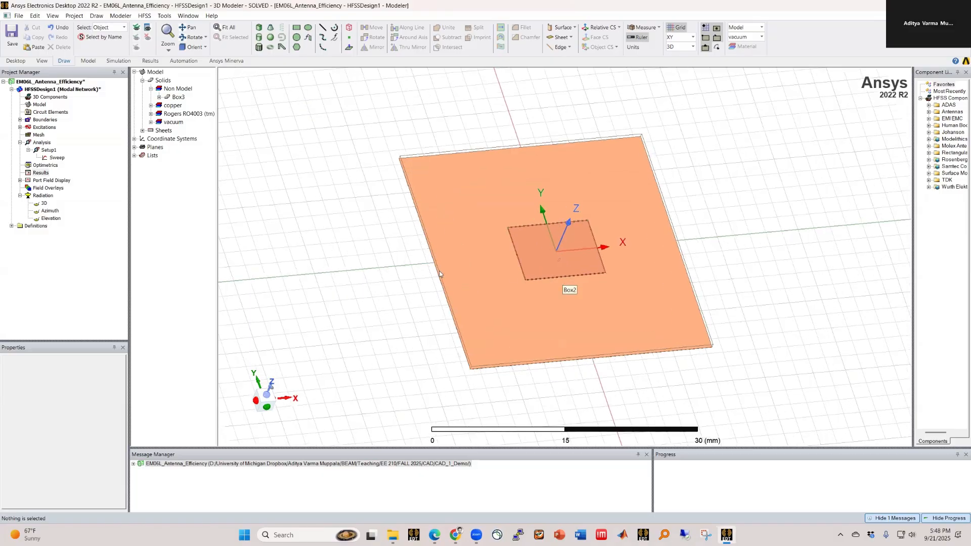
Create a rectangular modal solution data plot of dB(S(1,1)) versus frequency from Setup1 : Sweep
right_click(39, 174)
mouse_move(126, 193)
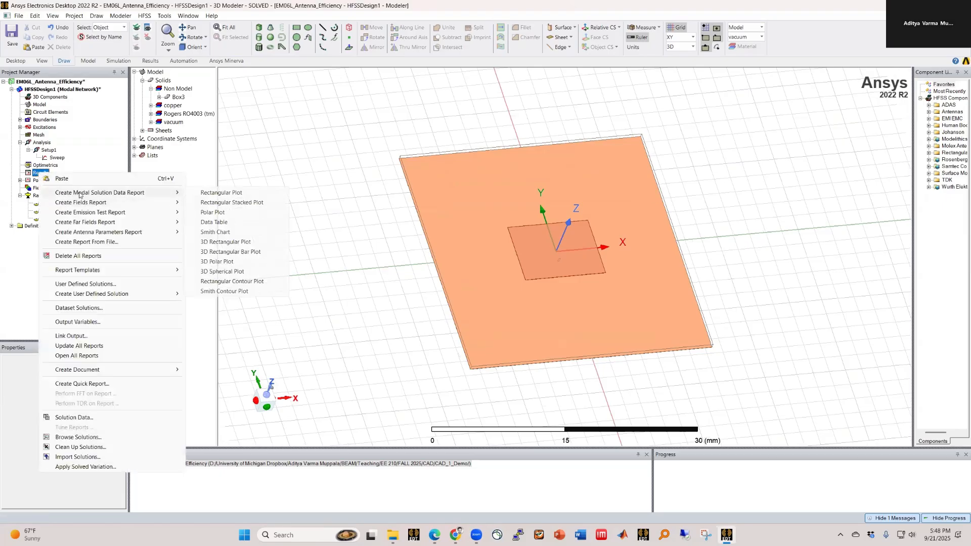
click(198, 192)
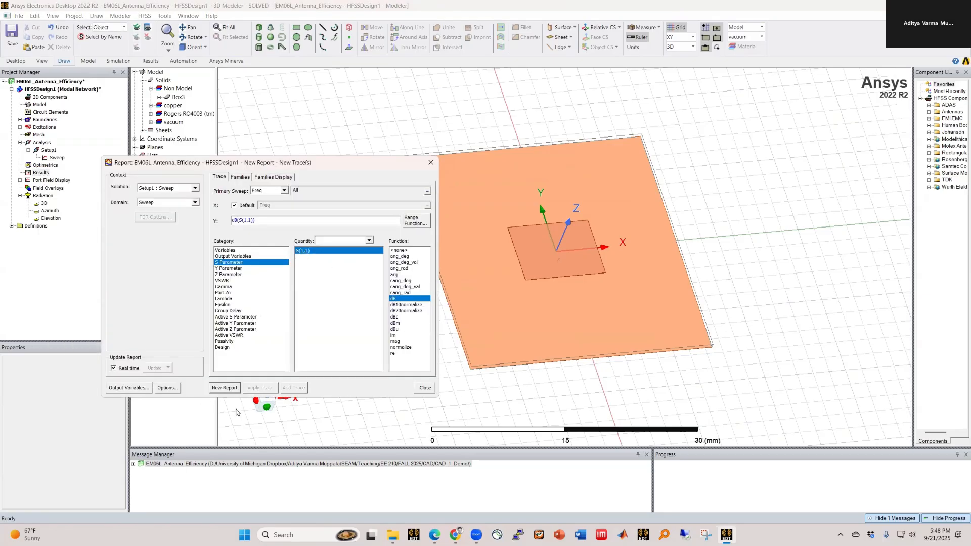
click(223, 388)
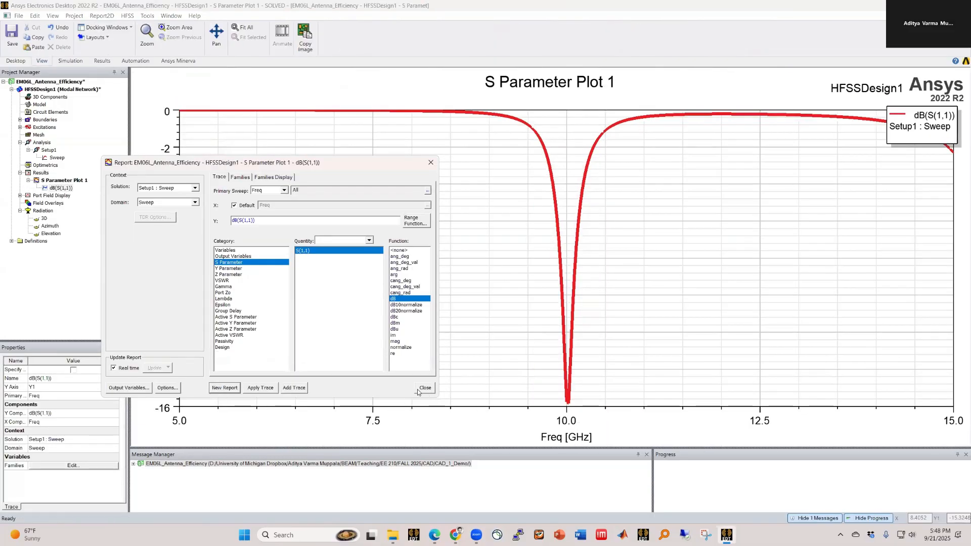
click(424, 387)
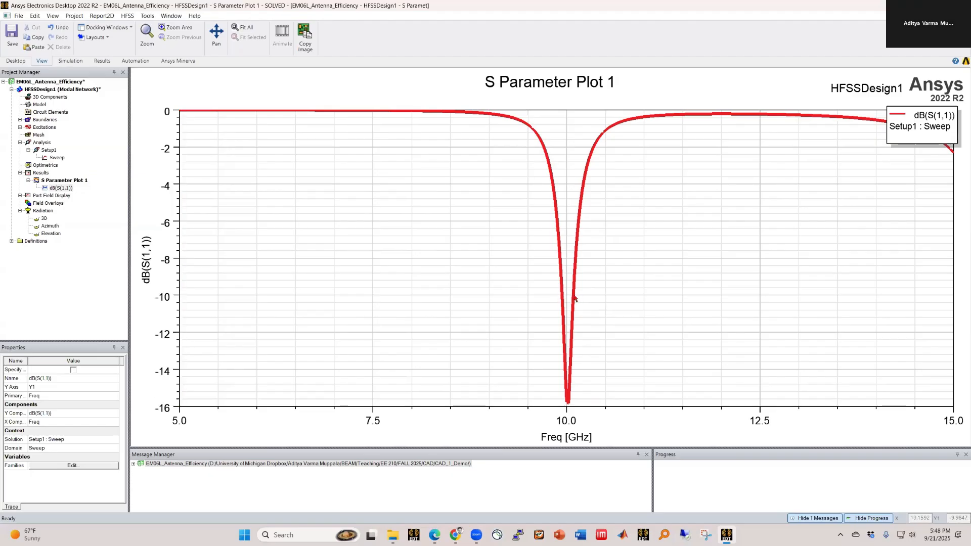
click(556, 298)
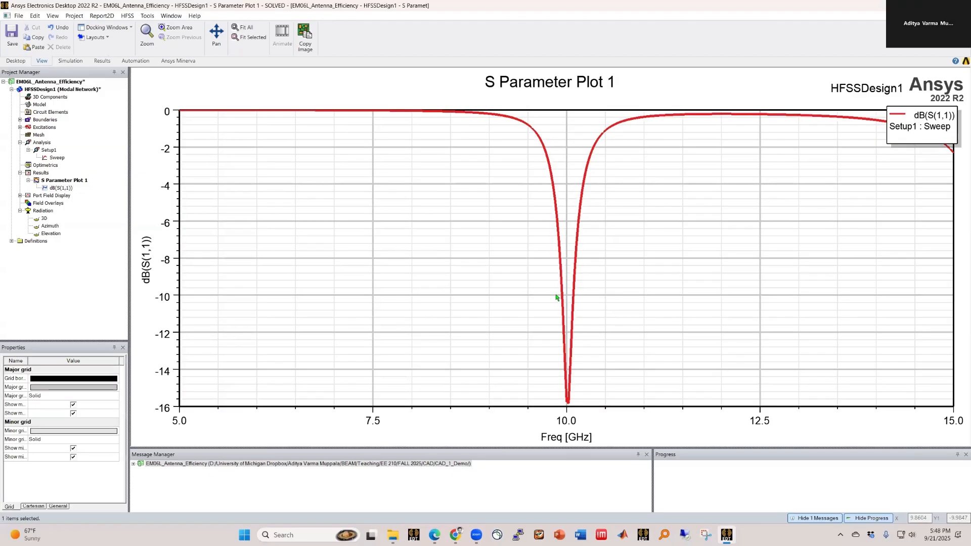
right_click(571, 292)
mouse_move(571, 292)
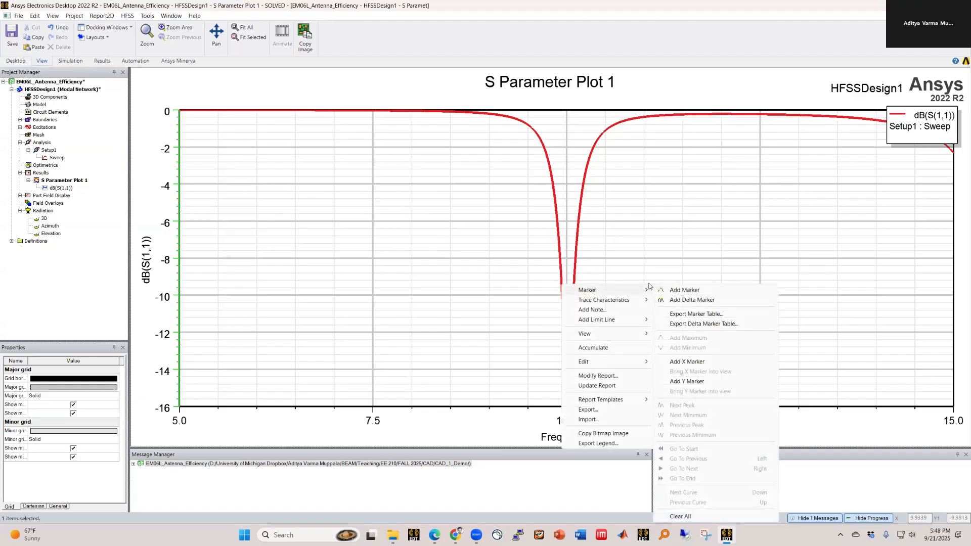
click(692, 290)
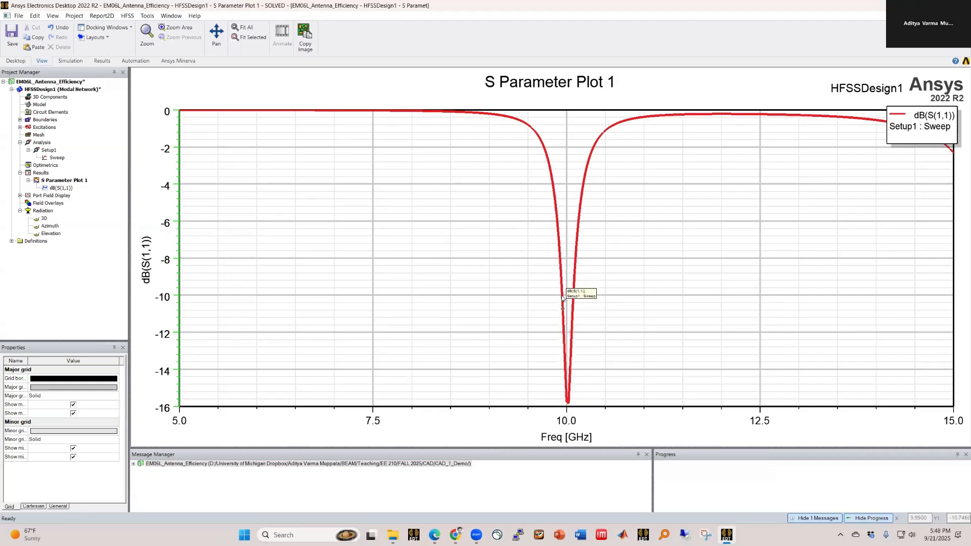
Add a Y marker to the S-parameter plot and set its Y value to -10
right_click(486, 290)
mouse_move(501, 299)
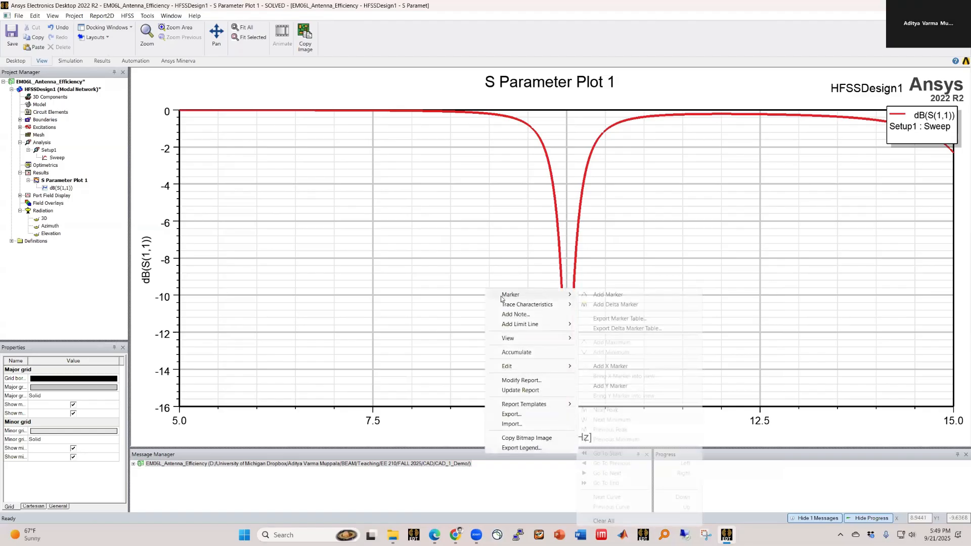
click(610, 386)
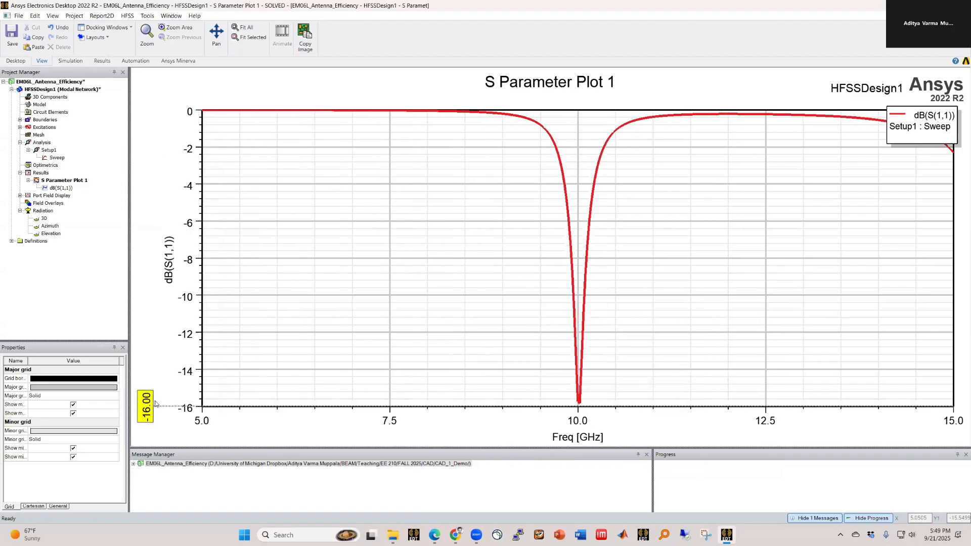
drag(156, 403, 155, 402)
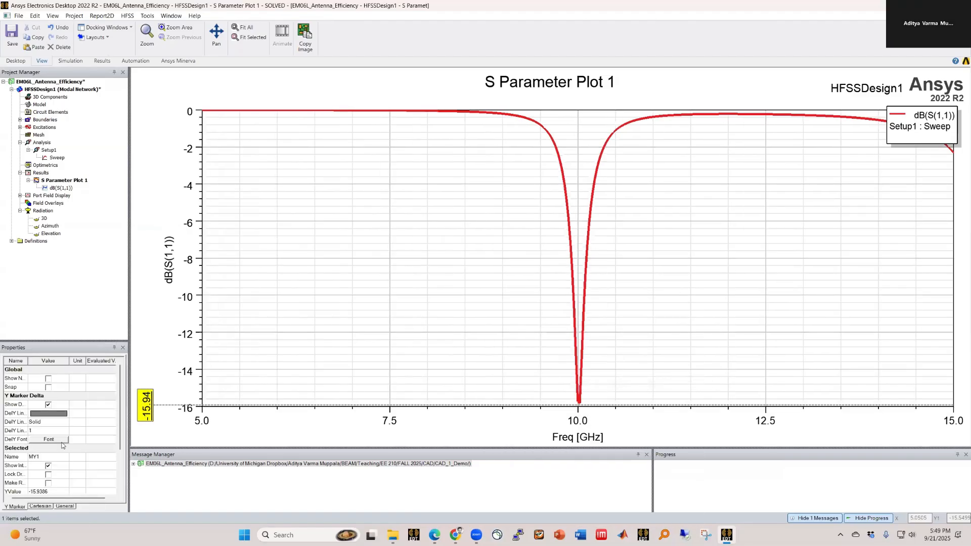
click(55, 493)
text(-10)
key(Return)
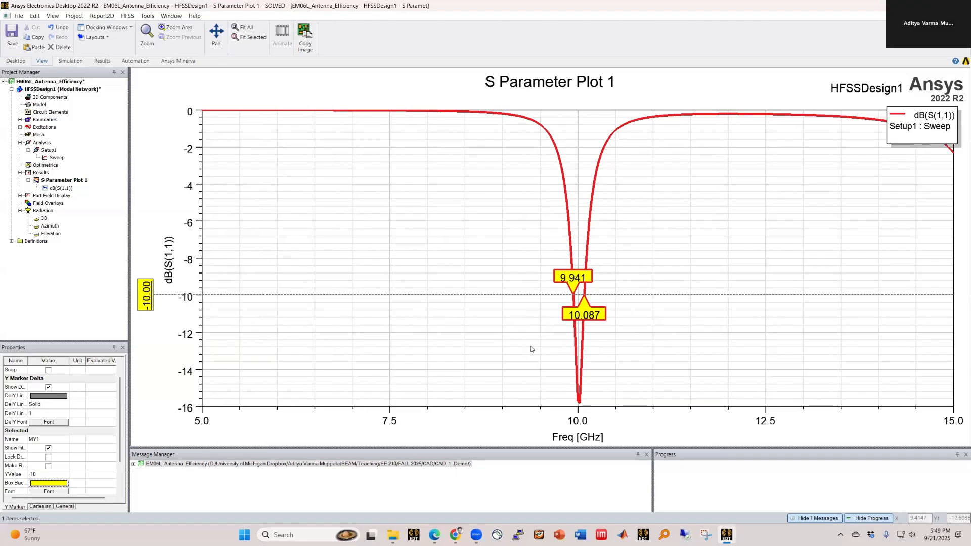
click(478, 329)
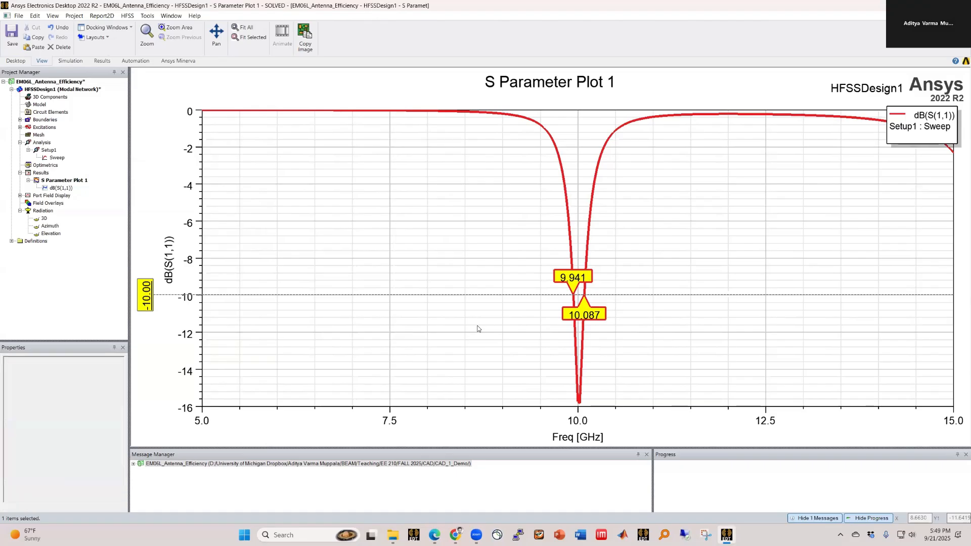
Create a rectangular antenna parameters plot of dB(PeakGain) versus frequency, using Setup1 : Sweep and the 3D geometry
click(89, 90)
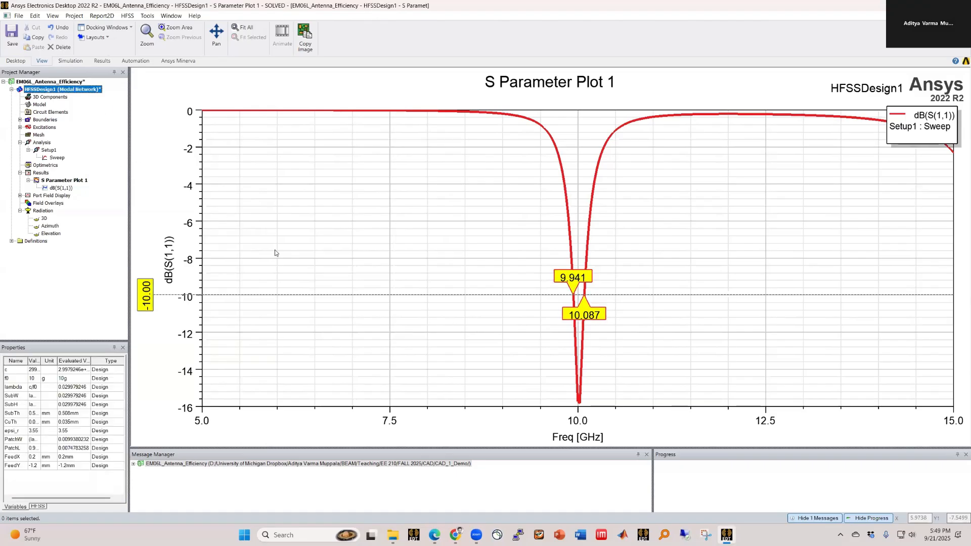
right_click(40, 173)
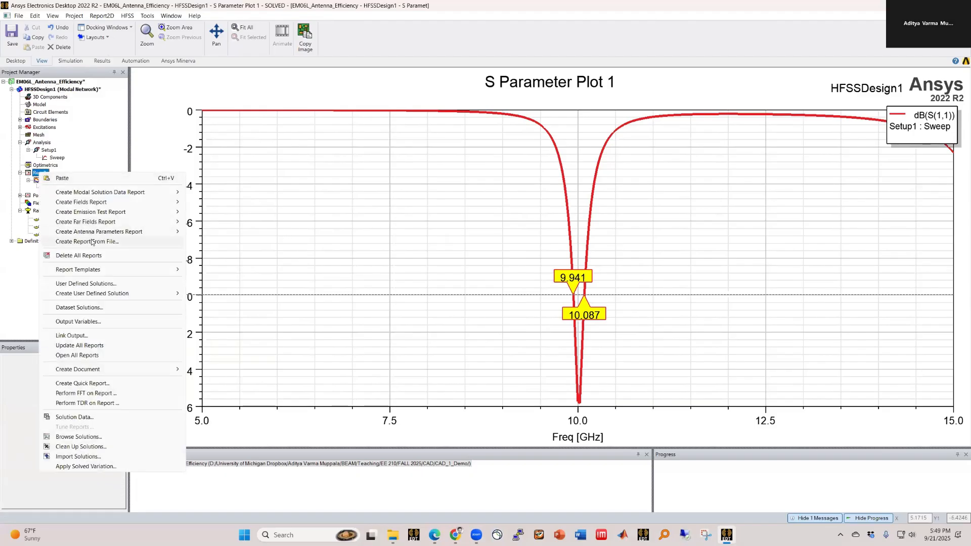
mouse_move(95, 232)
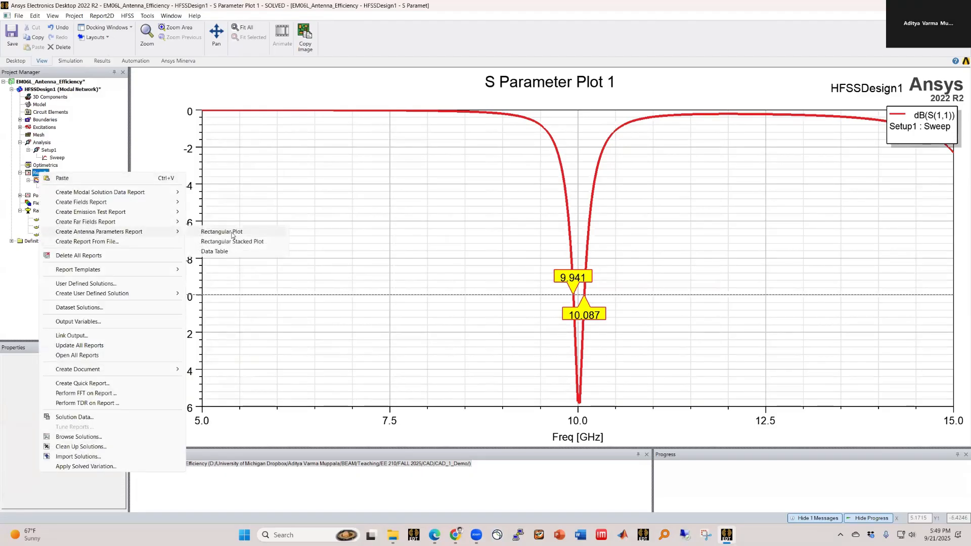
click(232, 234)
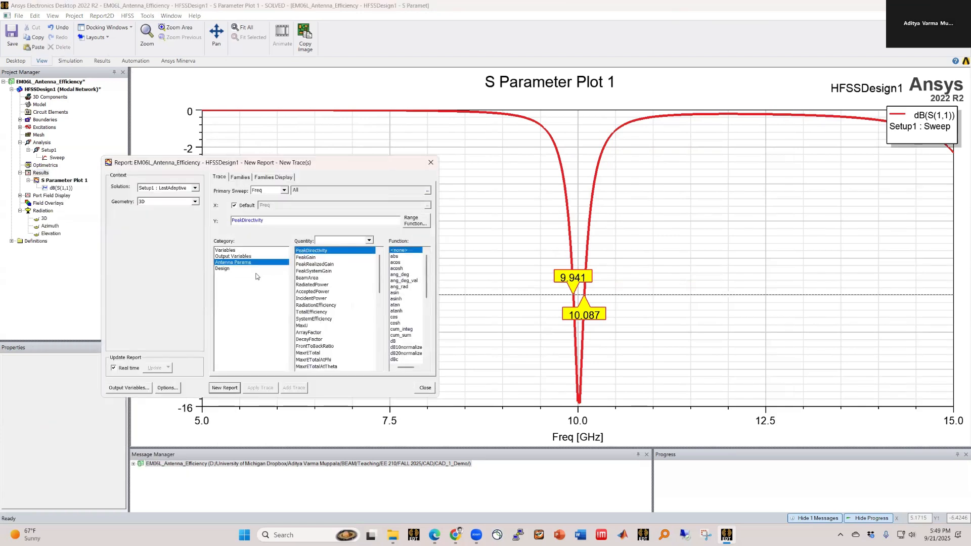
click(304, 257)
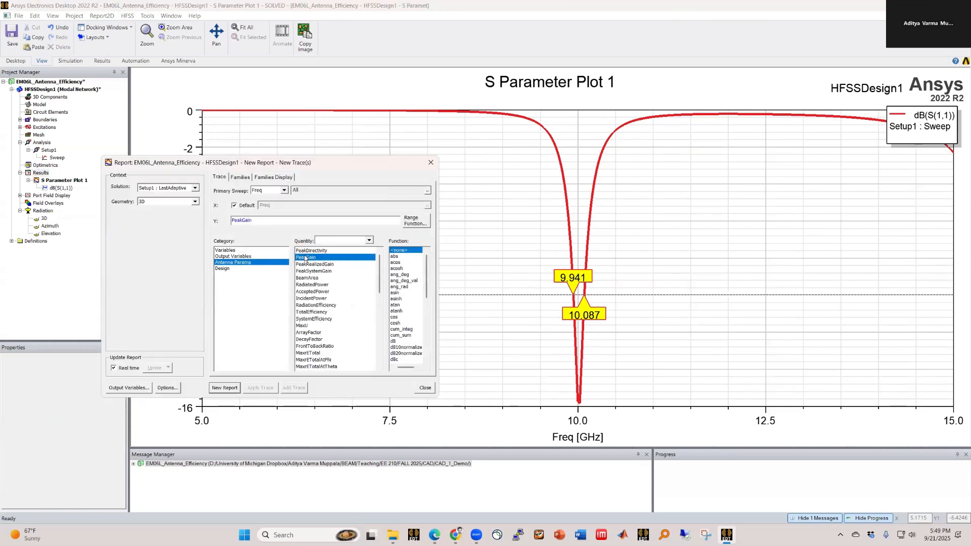
click(394, 341)
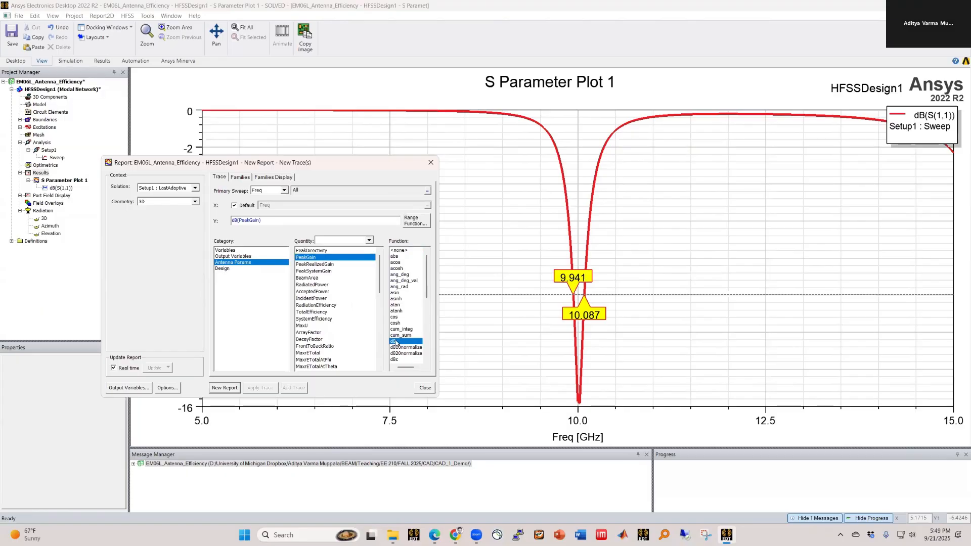
click(161, 189)
click(160, 203)
click(224, 388)
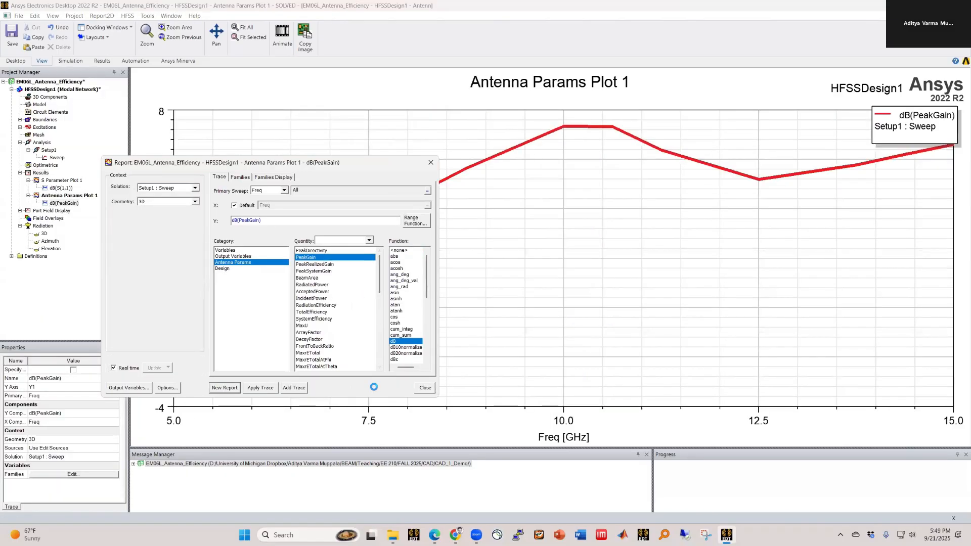
click(424, 387)
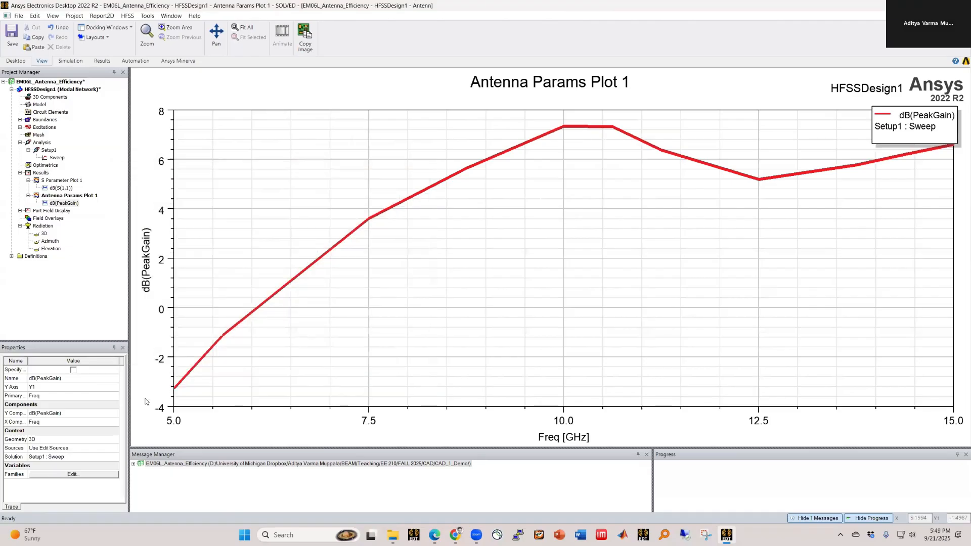
Add a marker at the maximum of the dB(PeakGain) trace
click(576, 126)
right_click(576, 127)
mouse_move(632, 130)
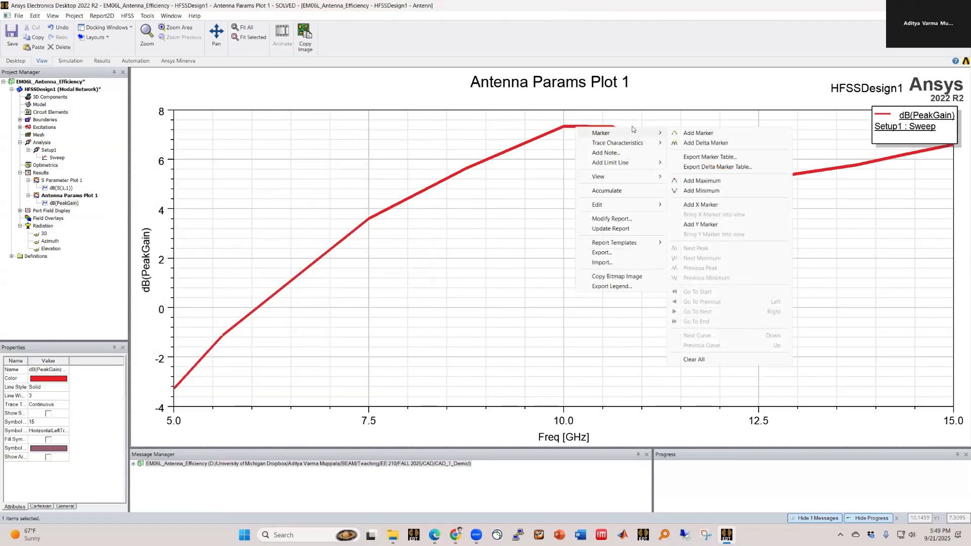
click(705, 181)
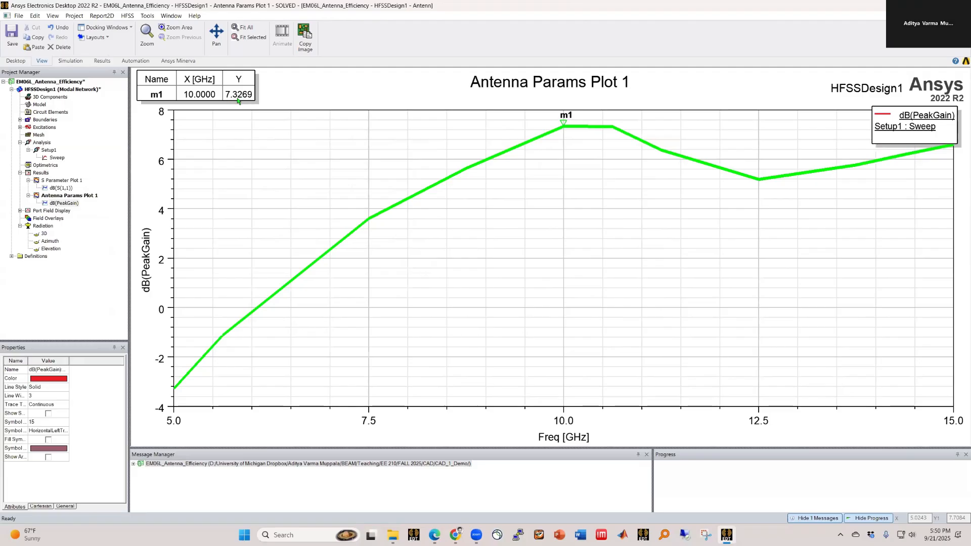
click(592, 211)
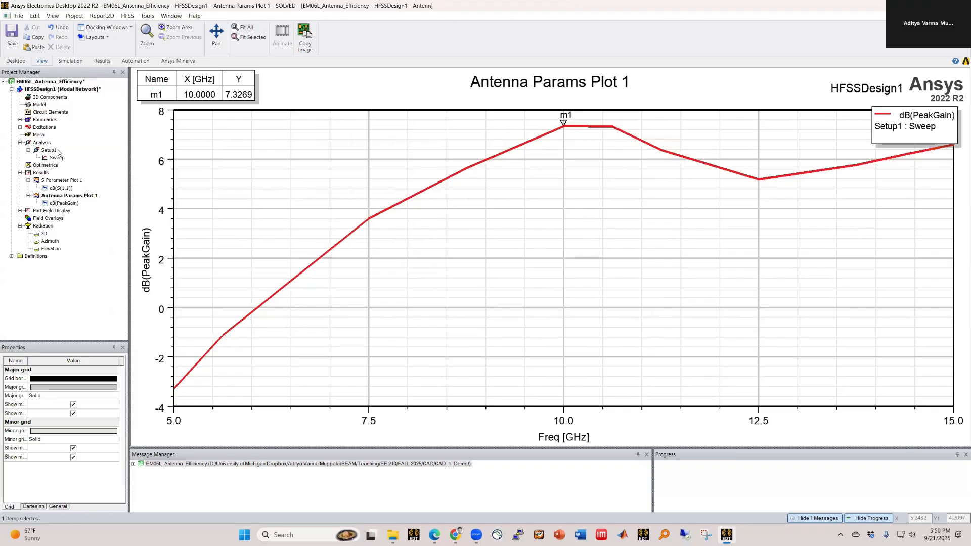
Examine the sweep type and frequency settings of the sweep under Setup1, leaving the dialog without changes
double_click(57, 157)
click(418, 203)
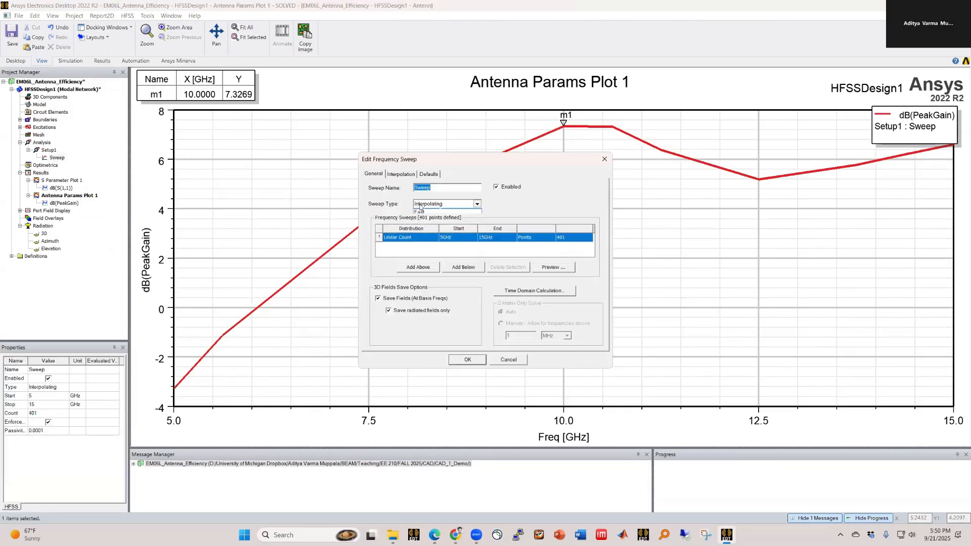
click(383, 208)
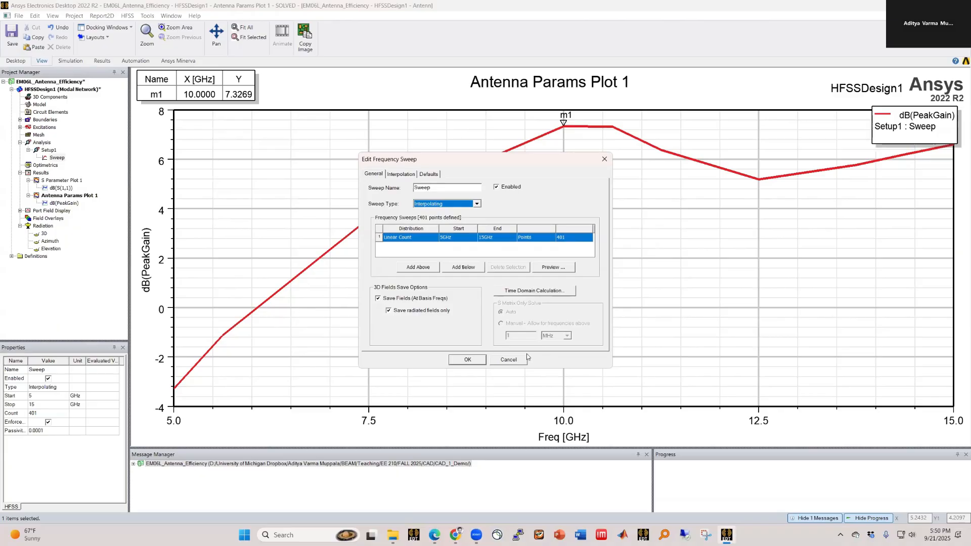
click(509, 360)
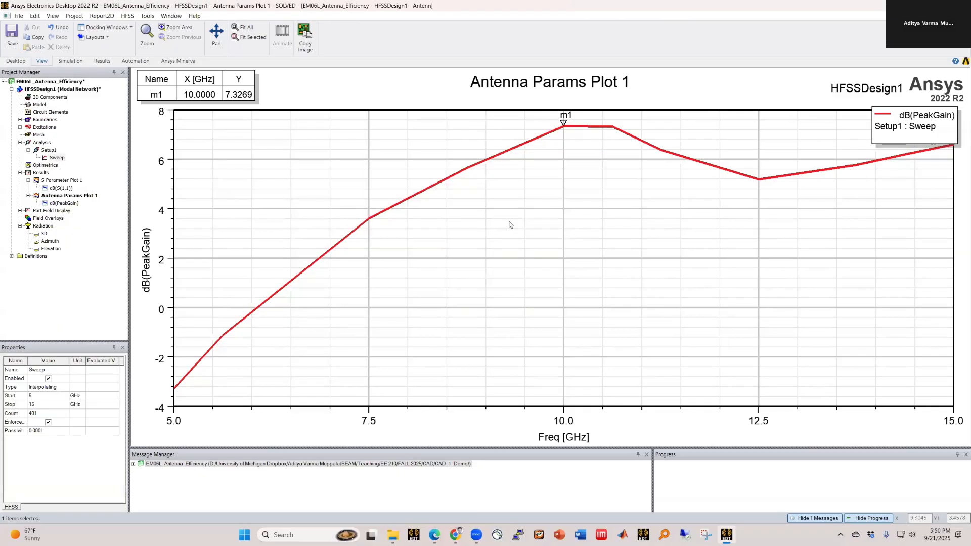
click(510, 225)
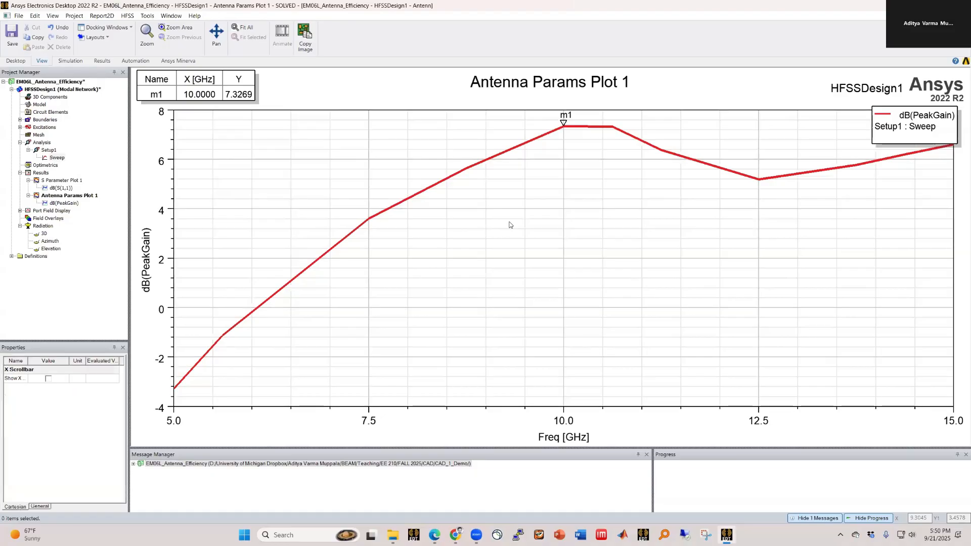
Create a rectangular antenna parameters plot of dB(PeakRealizedGain) versus frequency, using Setup1 : Sweep and the 3D geometry
right_click(42, 174)
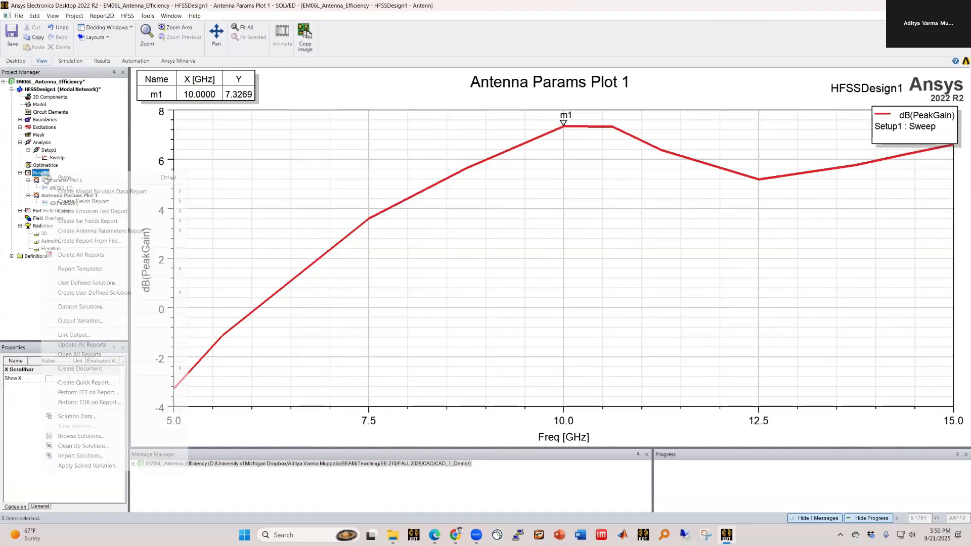
mouse_move(152, 231)
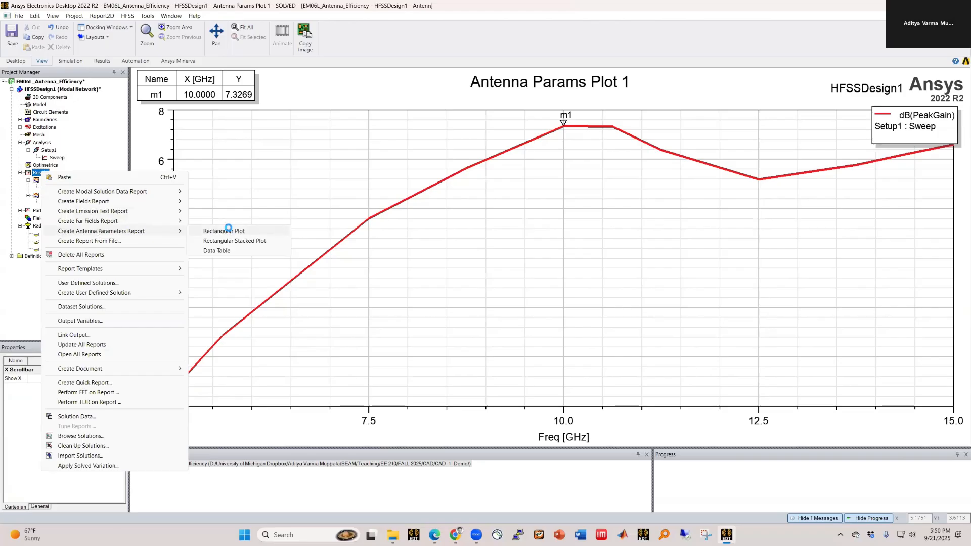
click(228, 230)
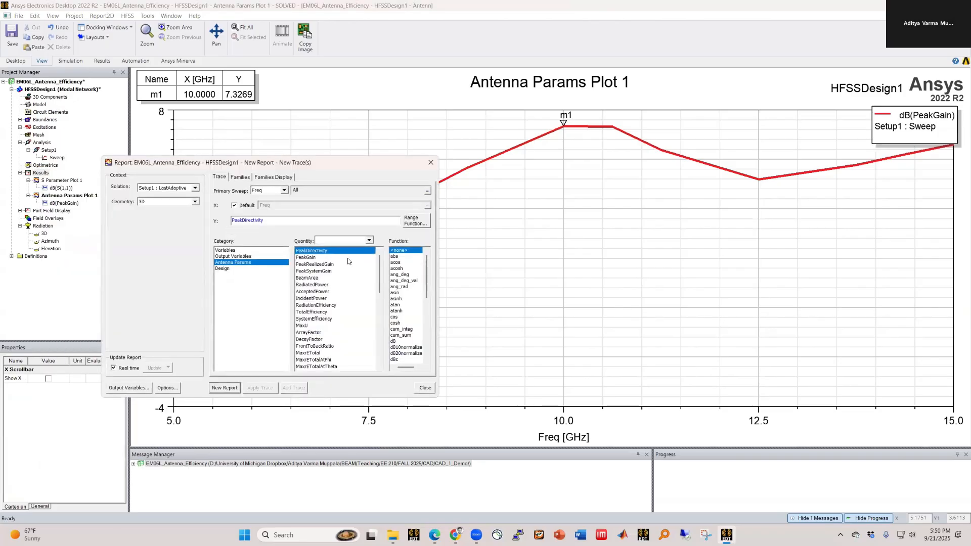
click(324, 265)
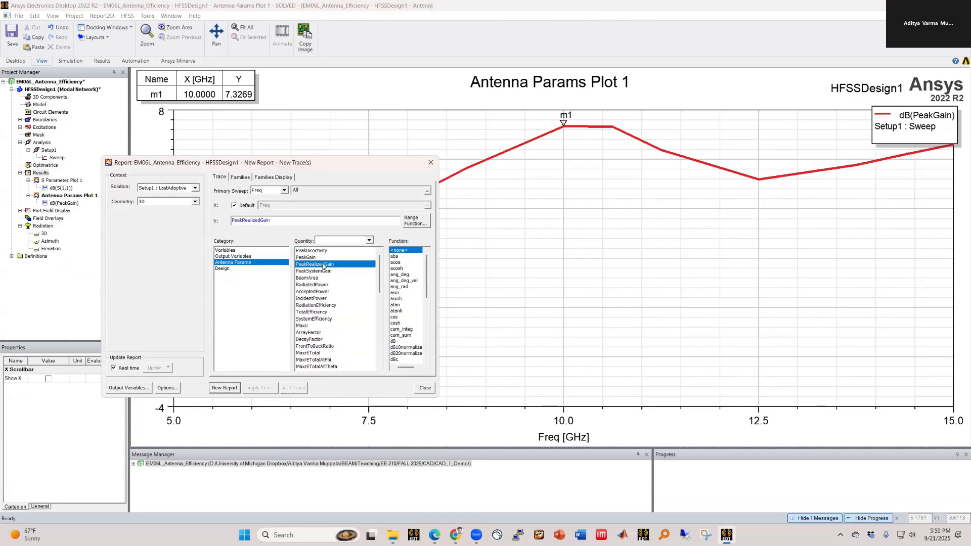
click(394, 342)
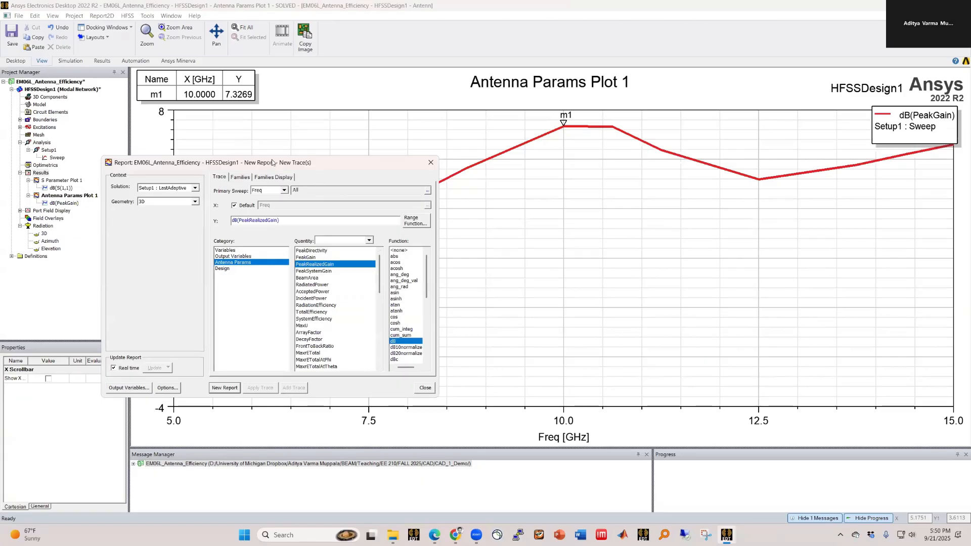
drag(272, 162, 296, 156)
click(218, 181)
click(194, 199)
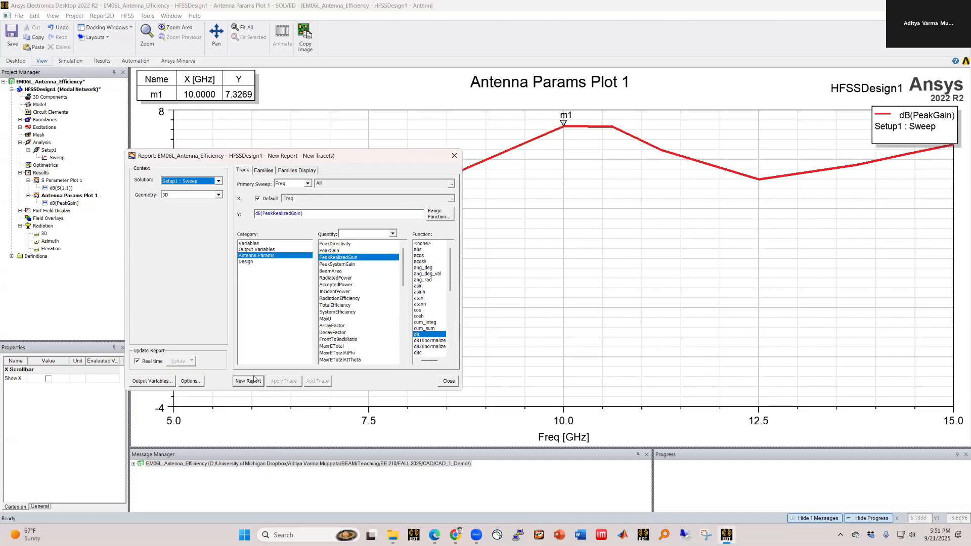
click(203, 181)
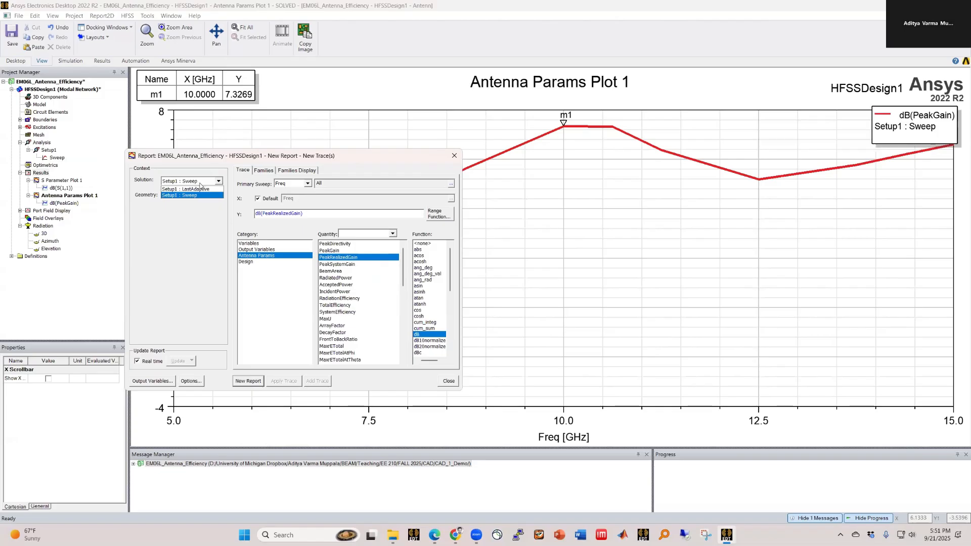
click(194, 195)
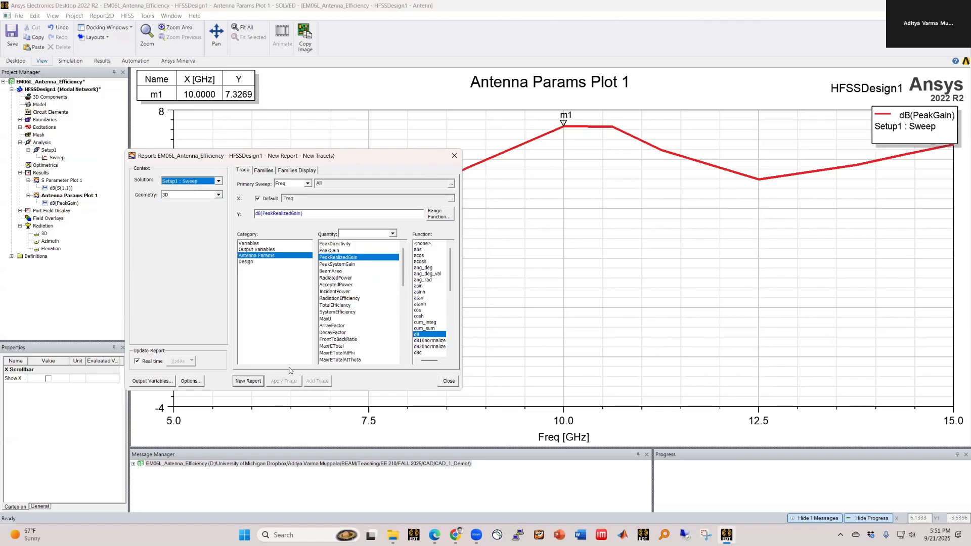
click(248, 381)
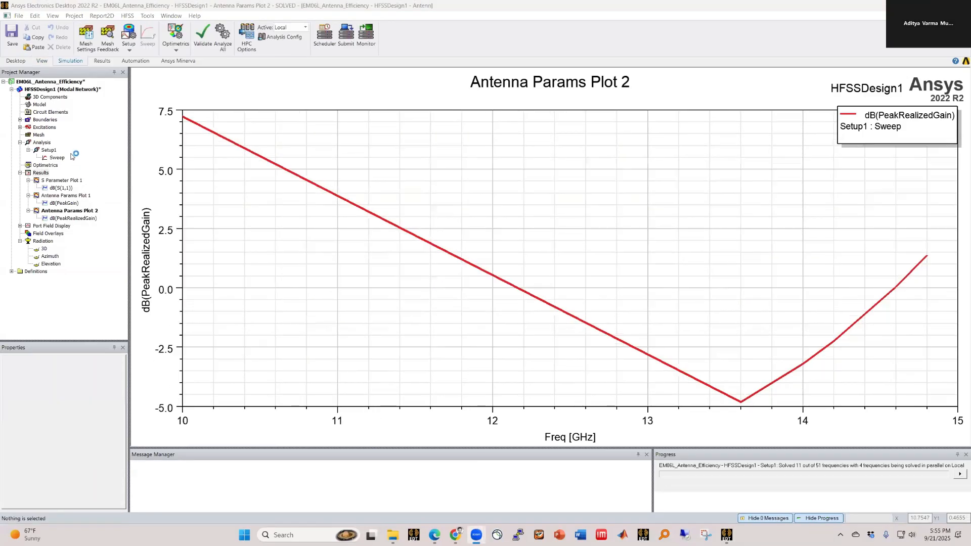
Review the discrete sweep's frequency range, point count and field-saving options under Setup1, leaving them as they are
double_click(61, 158)
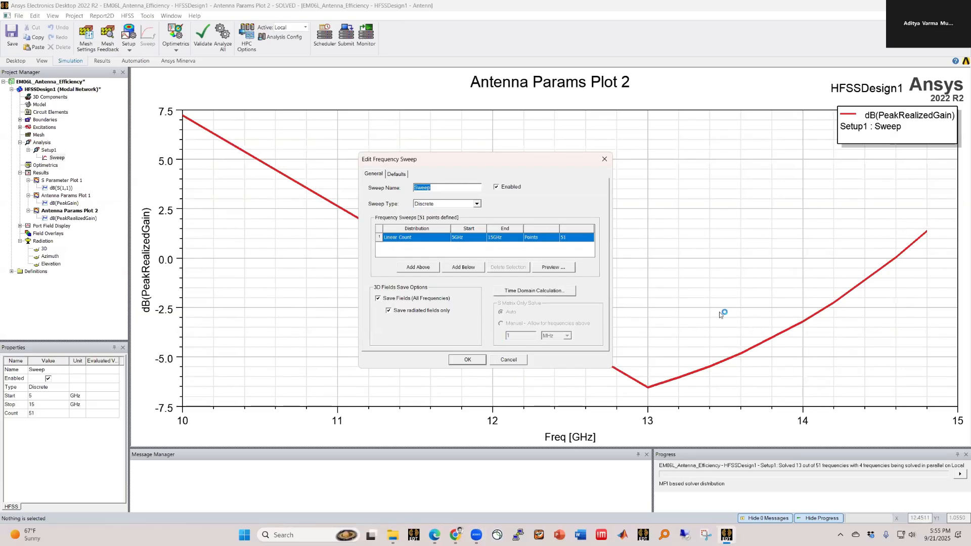
click(507, 360)
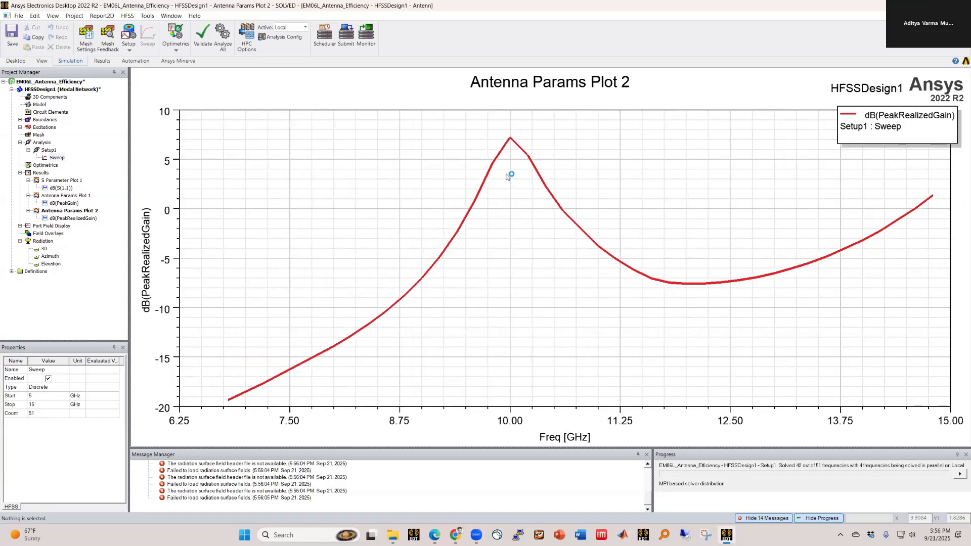
Try to add a maximum marker to the dB(PeakRealizedGain) trace while the sweep is still solving
click(510, 135)
right_click(509, 135)
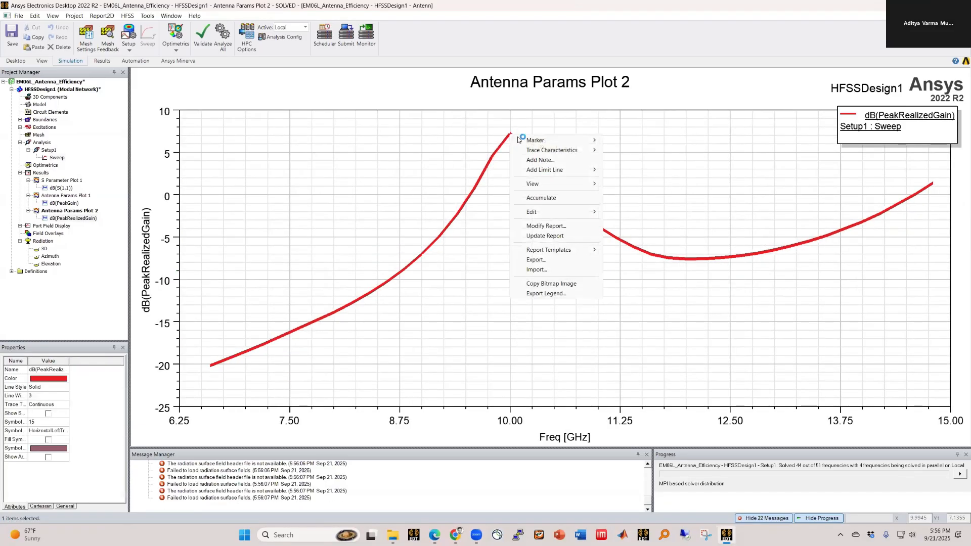
mouse_move(540, 143)
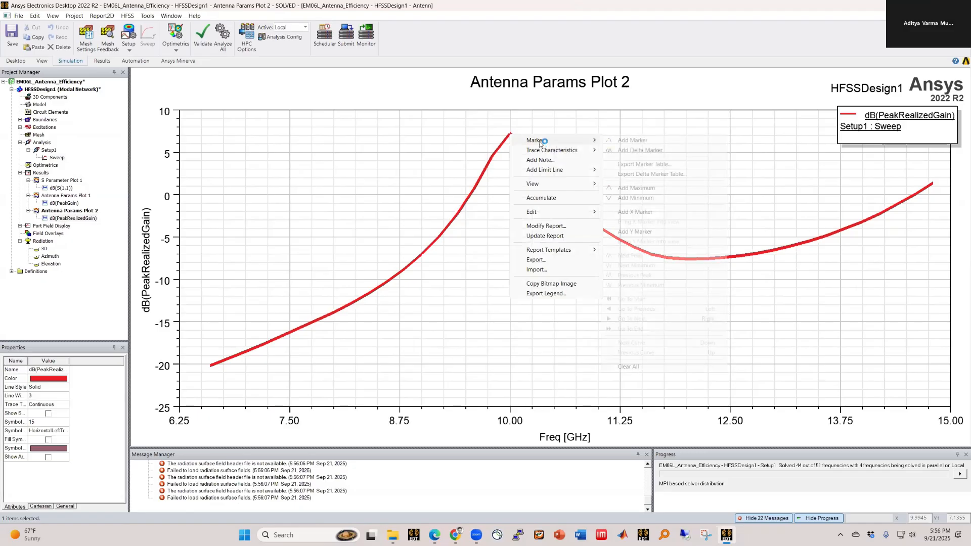
click(657, 190)
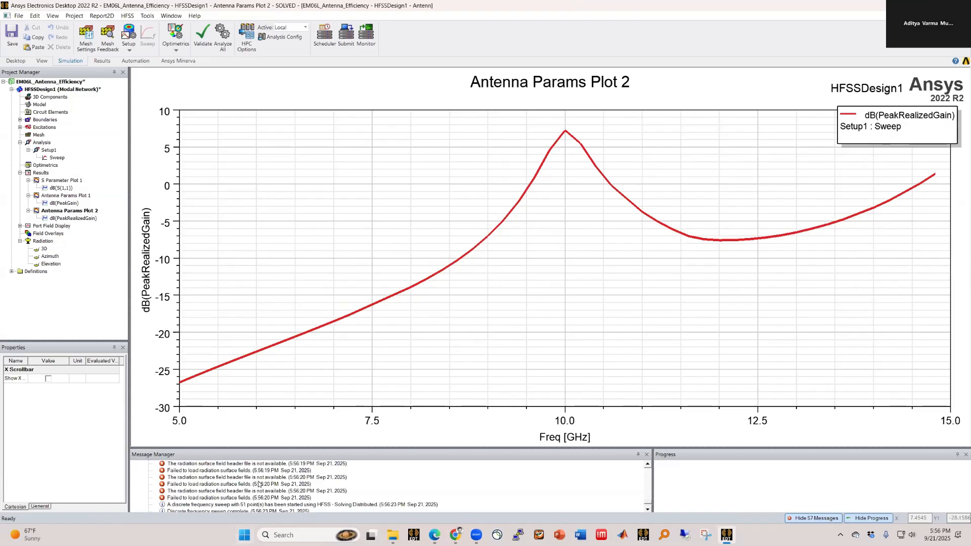
Enlarge the message area slightly and clear all messages for HFSSDesign1
drag(275, 445, 275, 433)
right_click(265, 457)
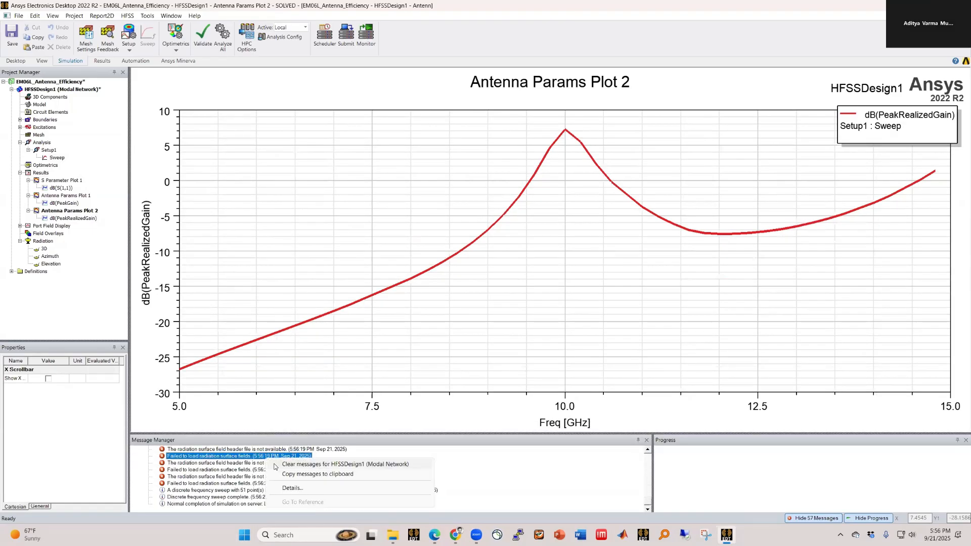
click(279, 464)
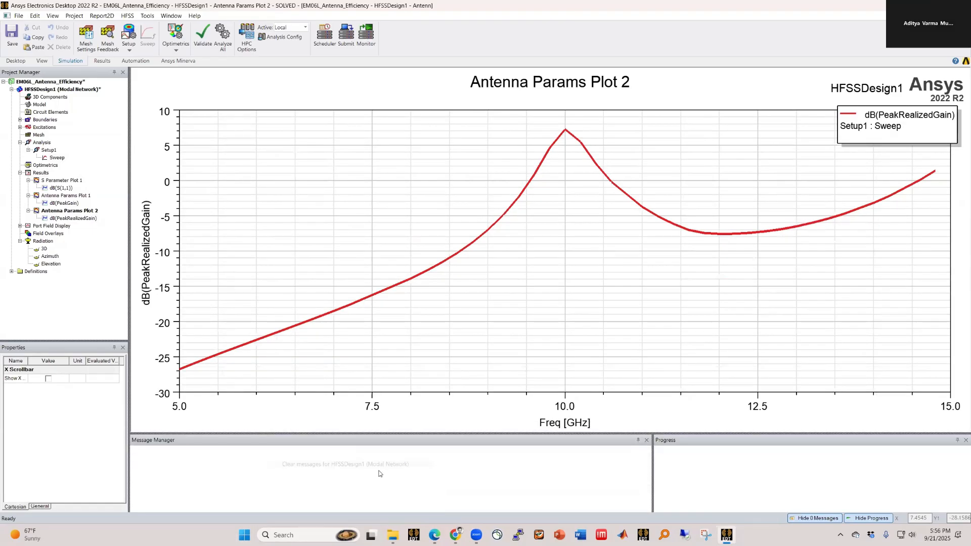
Add a marker at the maximum of the dB(PeakRealizedGain) trace
click(561, 136)
right_click(561, 136)
mouse_move(607, 141)
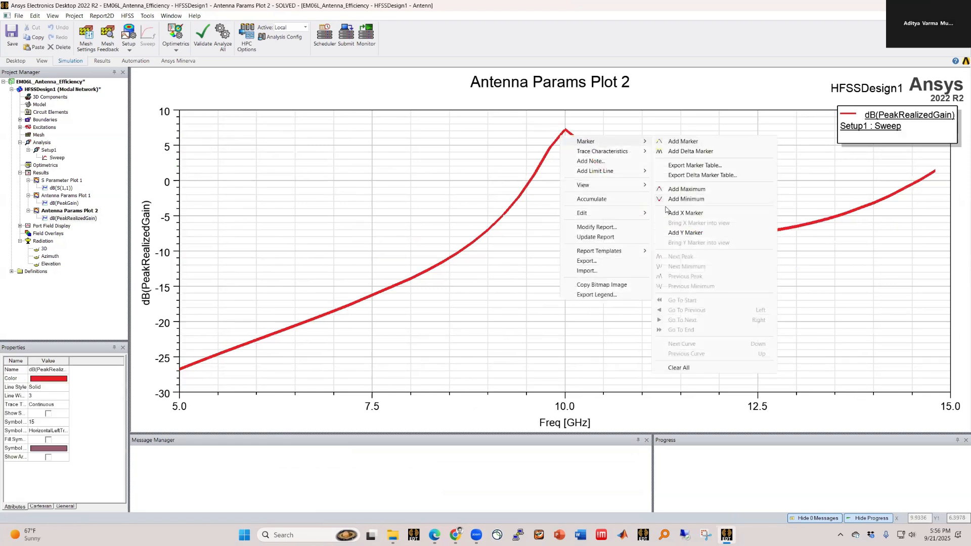
click(686, 189)
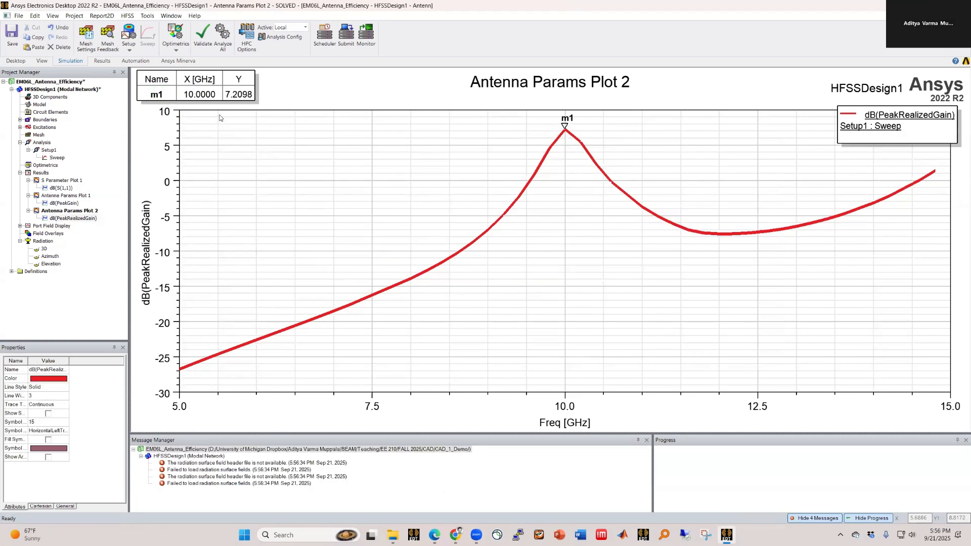
Add a Y marker to the peak realized gain plot and set its Y value to 4.21
right_click(291, 154)
mouse_move(326, 157)
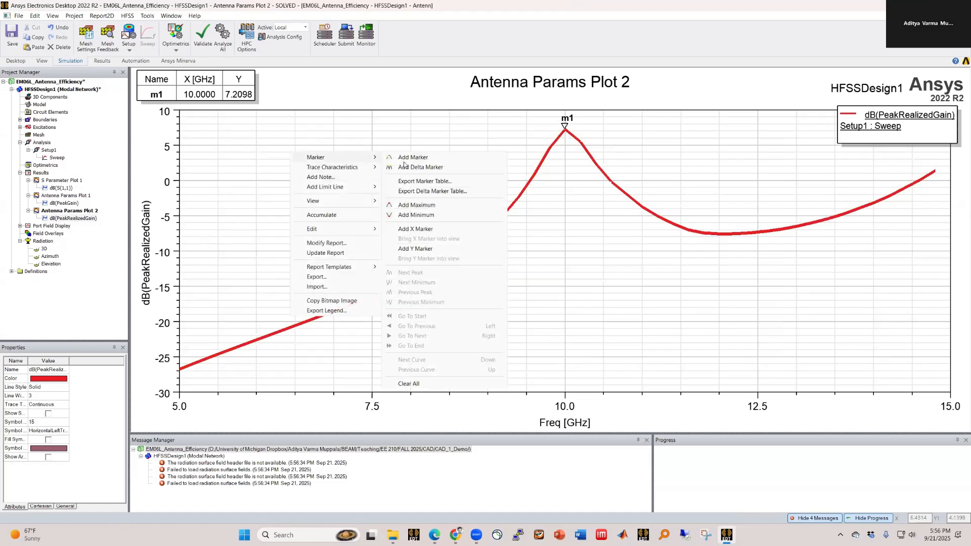
click(421, 248)
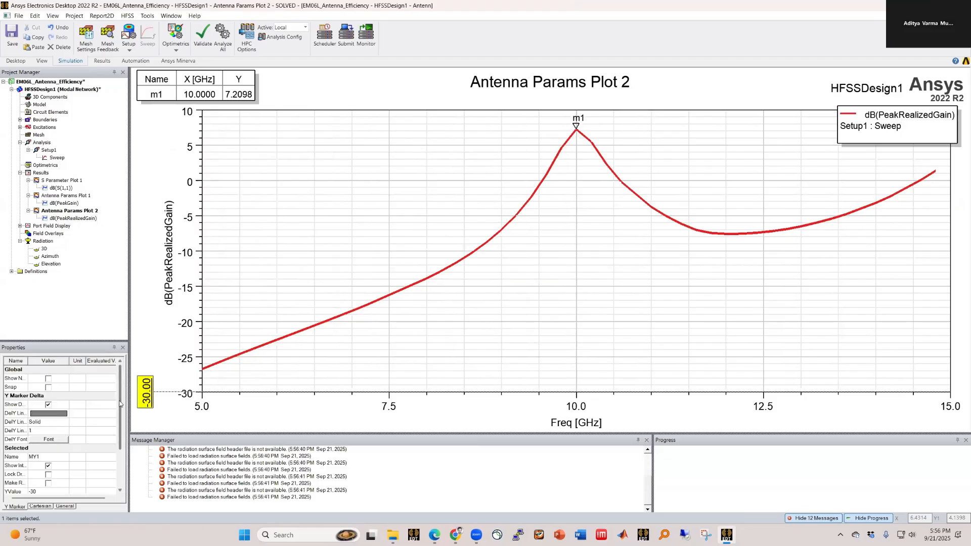
scroll(120, 404, down, 1)
click(47, 483)
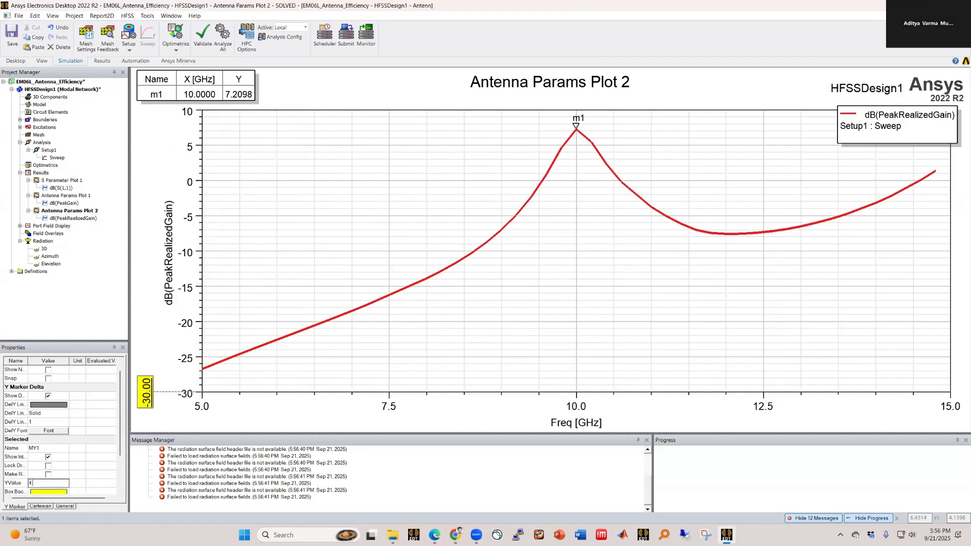
key(Return)
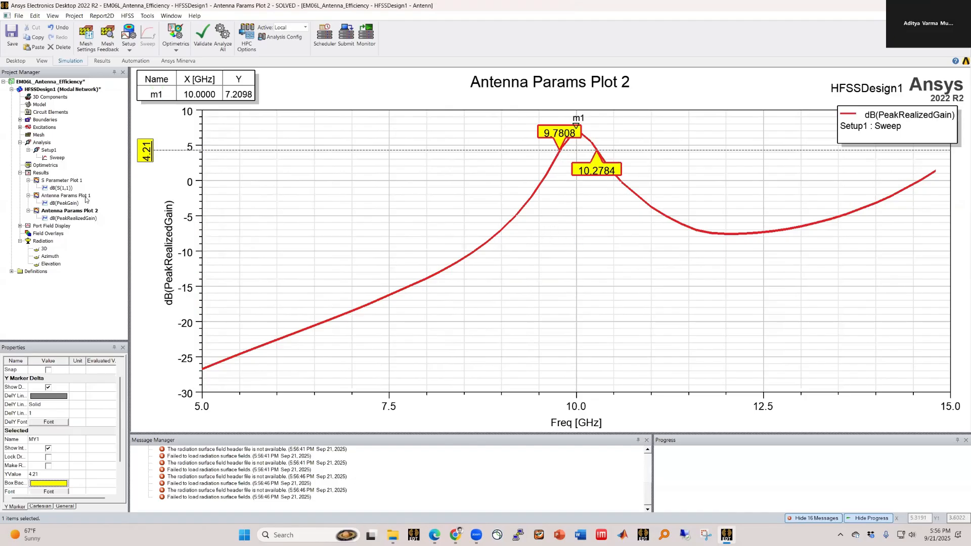
Compare the peak gain plot with the peak realized gain plot over frequency
double_click(86, 199)
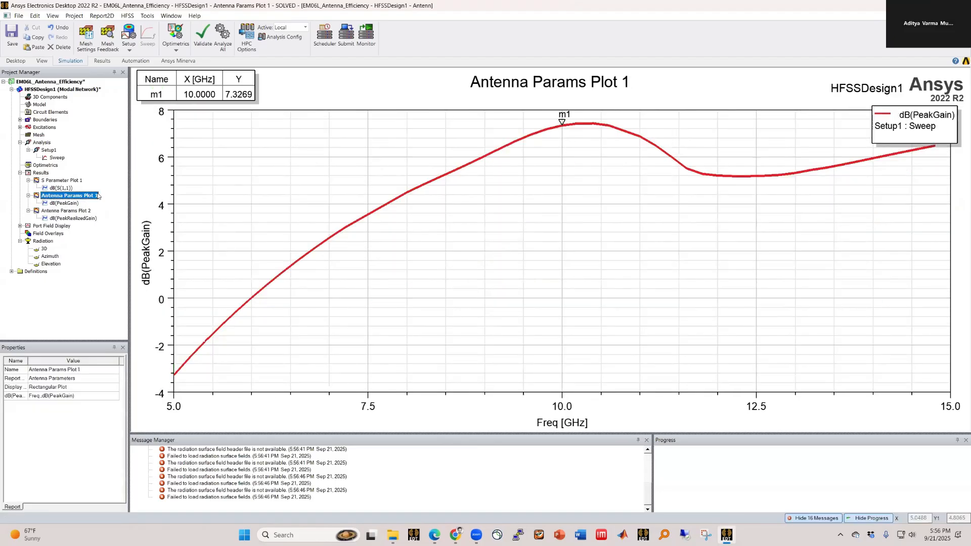
double_click(61, 211)
Open S Parameter Plot 1 and update its report
double_click(61, 180)
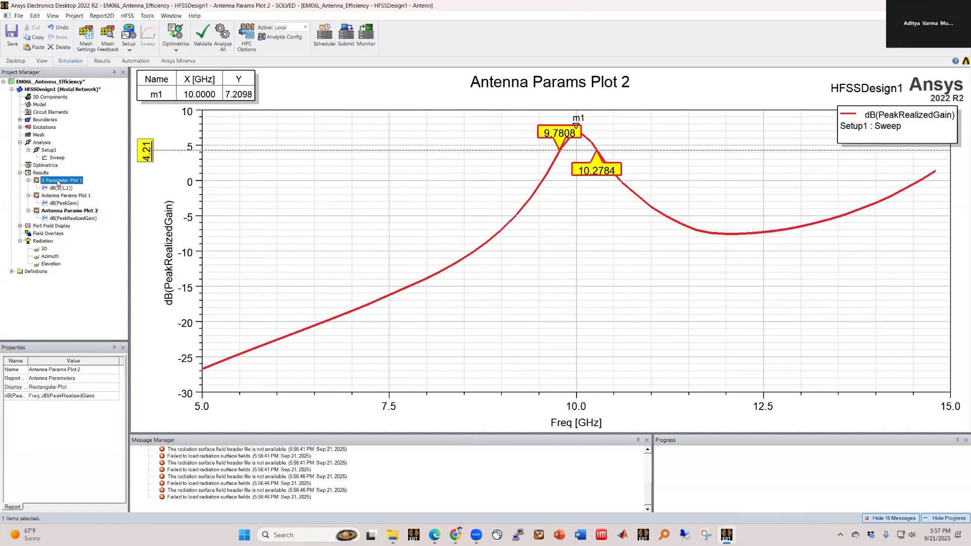
click(427, 235)
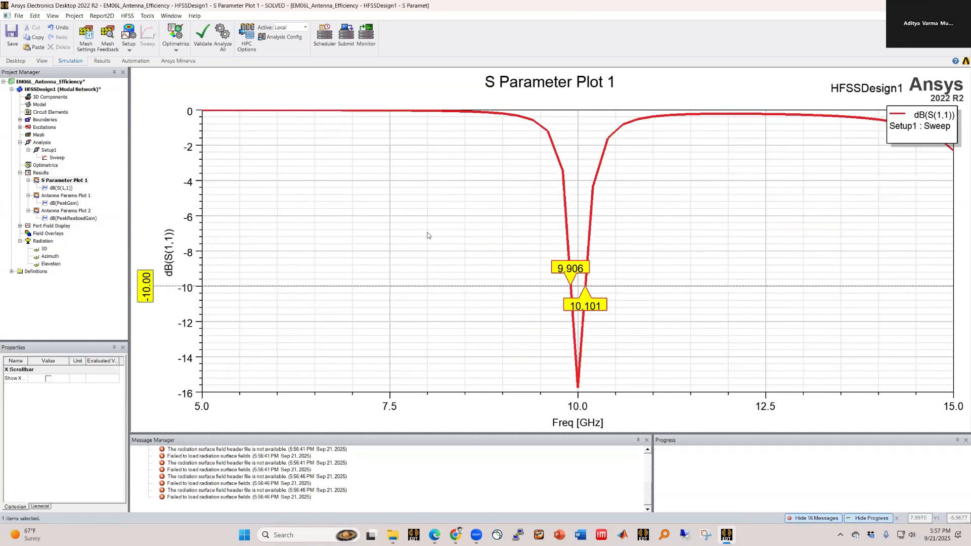
right_click(427, 235)
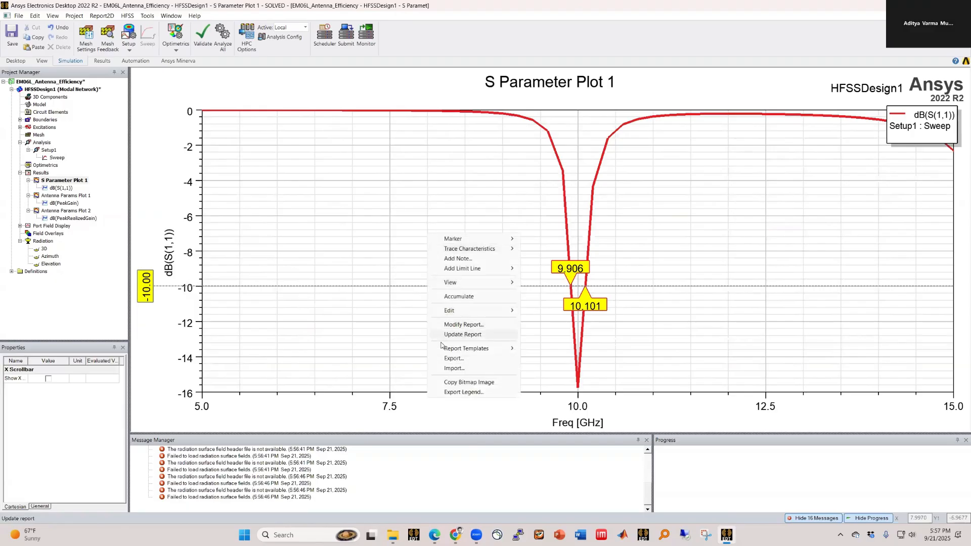
click(454, 334)
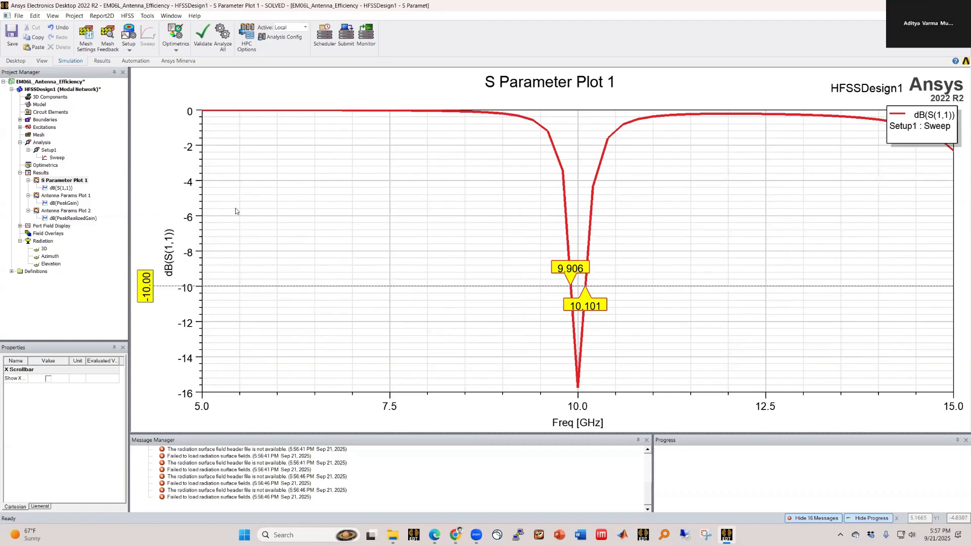
Create a rectangular antenna parameters plot of dB(PeakDirectivity) versus frequency, using Setup1 : Sweep and the 3D geometry
right_click(42, 173)
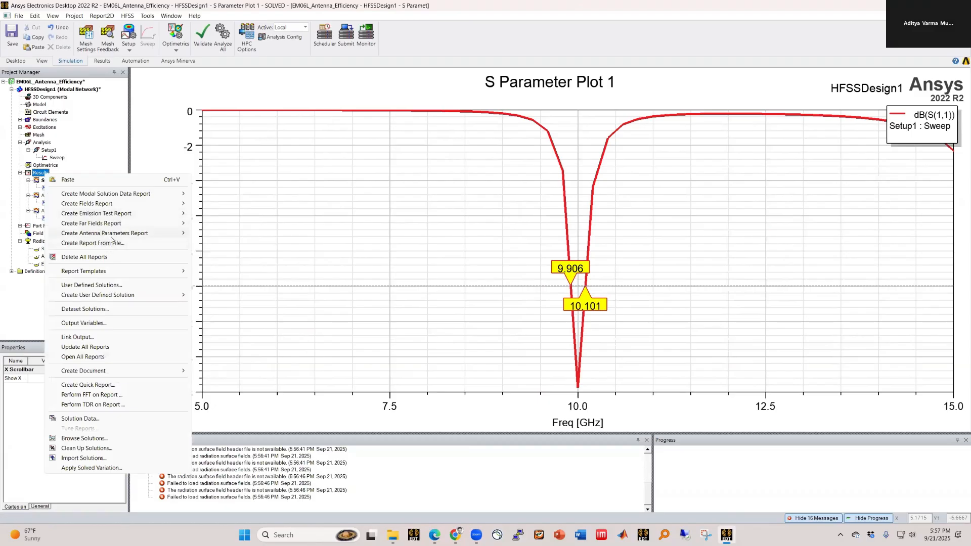
mouse_move(146, 233)
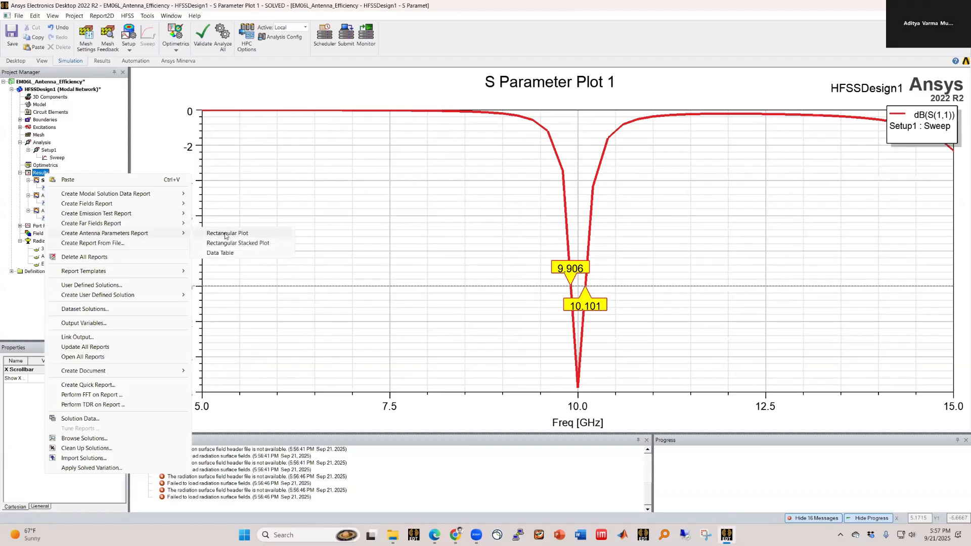
click(226, 234)
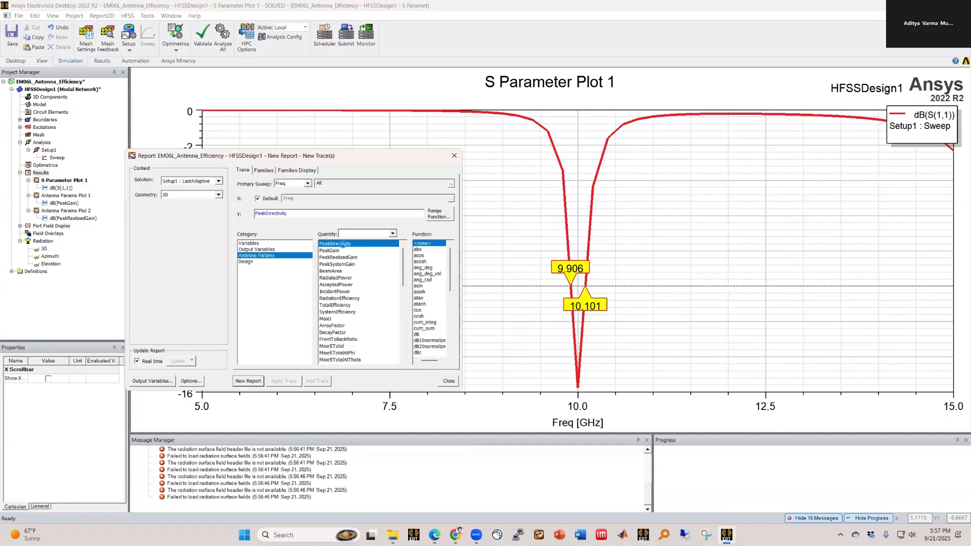
click(417, 334)
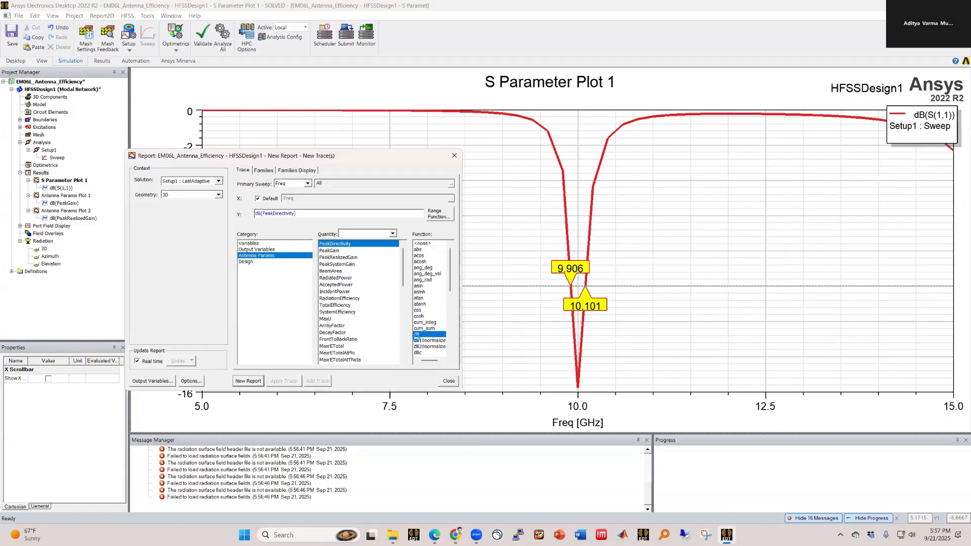
click(197, 180)
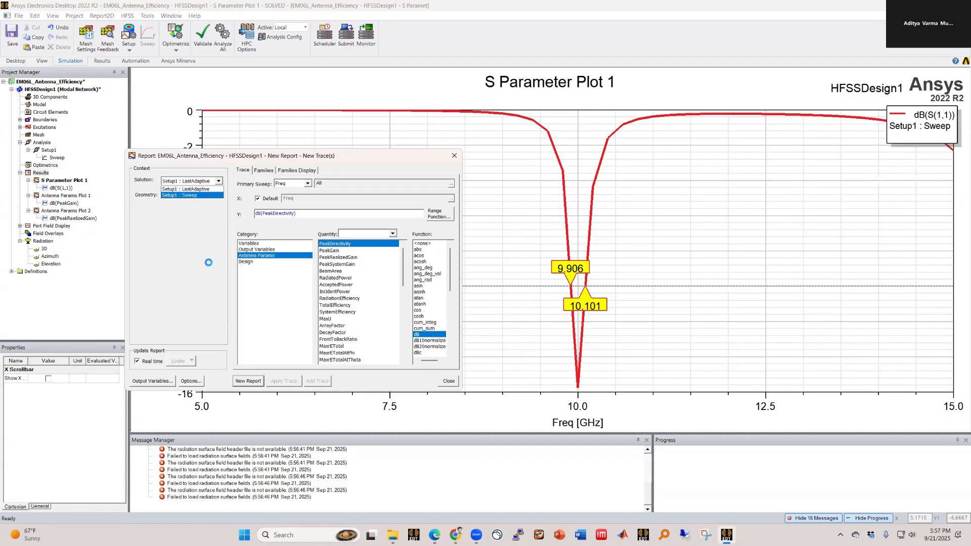
click(181, 195)
click(247, 381)
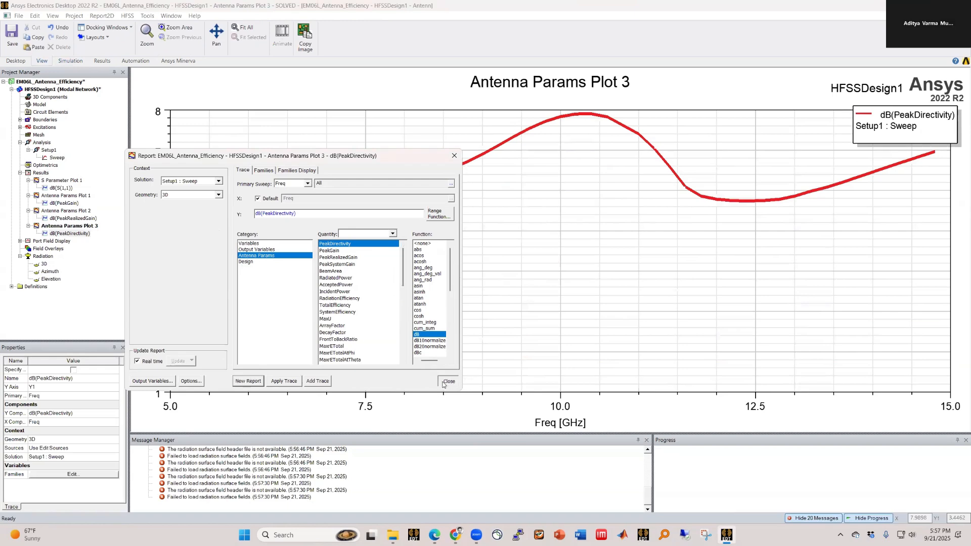
click(448, 381)
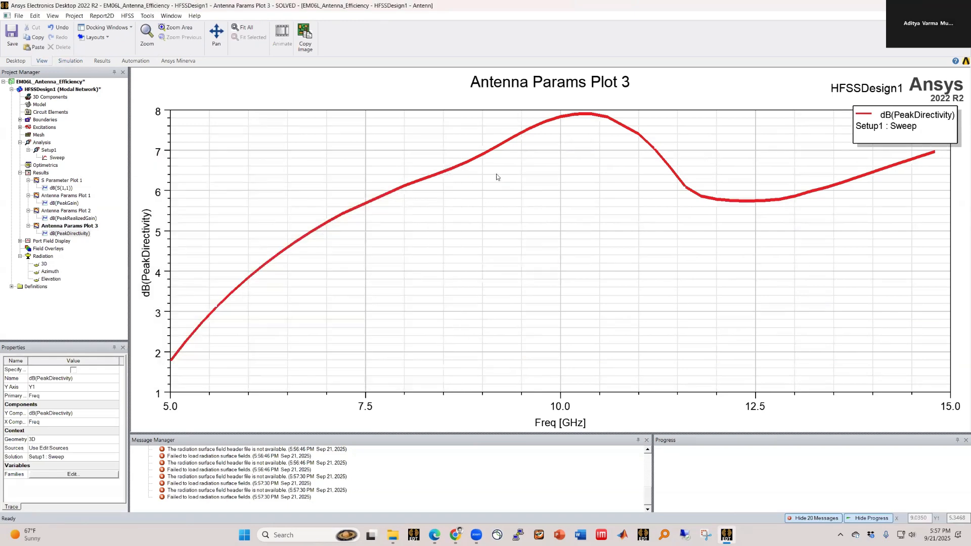
Try to copy the data of Antenna Params Plot 3 into Antenna Params Plot 1
click(586, 116)
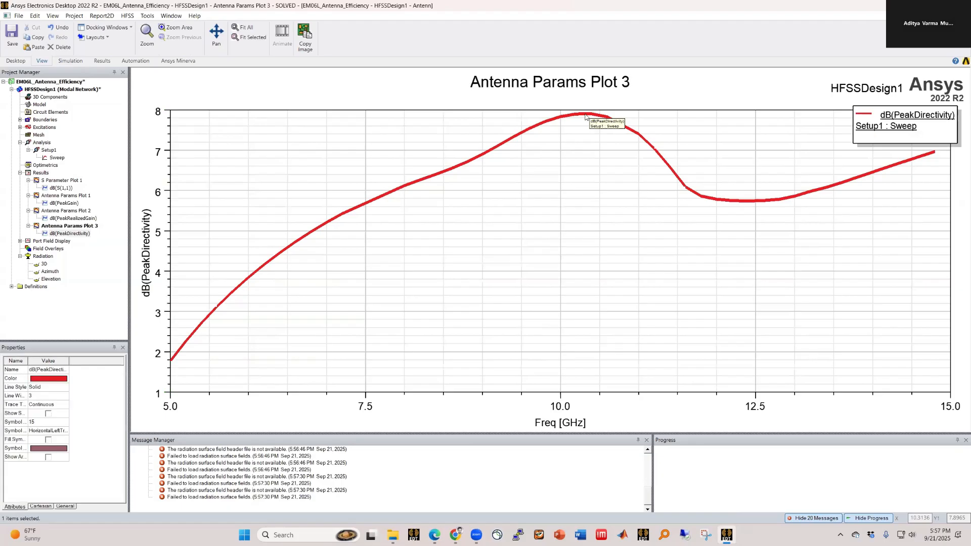
right_click(586, 117)
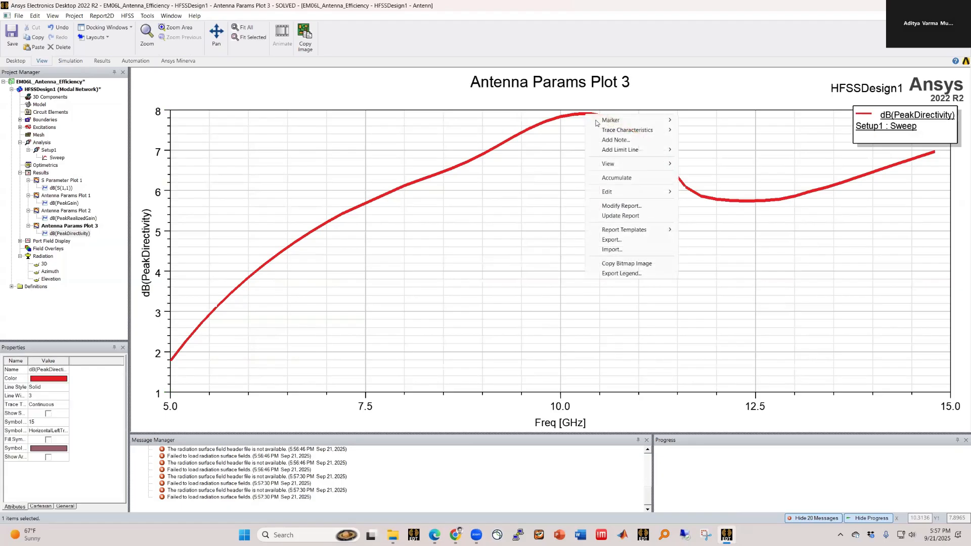
click(56, 226)
right_click(53, 227)
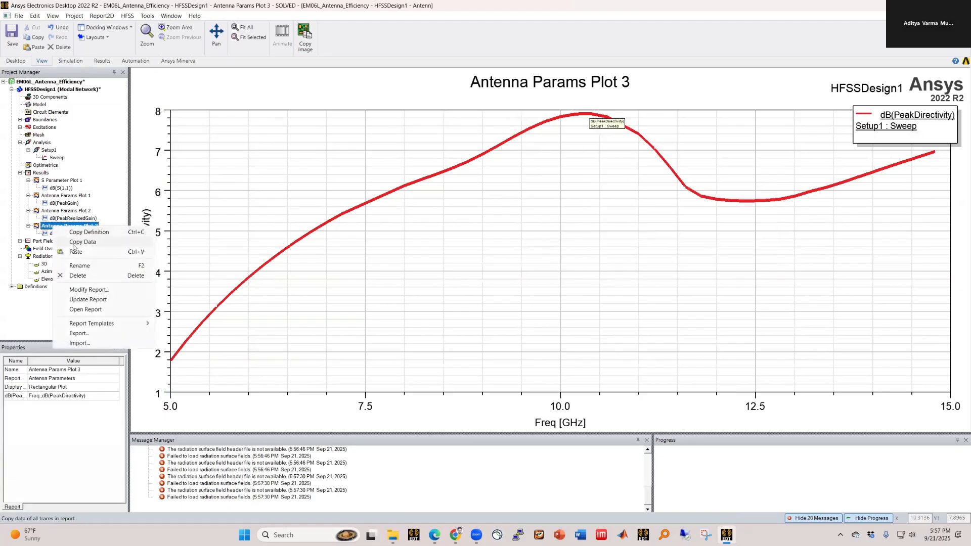
click(73, 242)
double_click(56, 196)
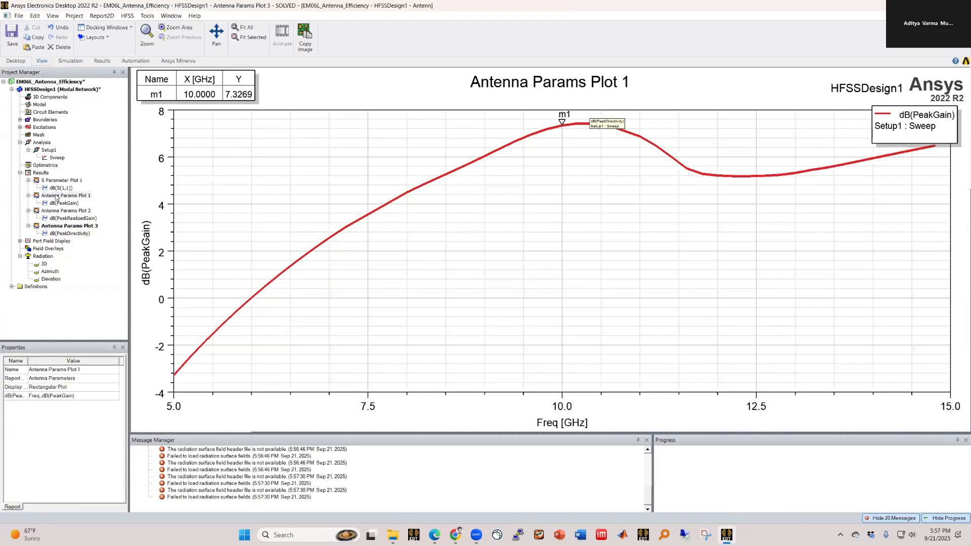
right_click(57, 197)
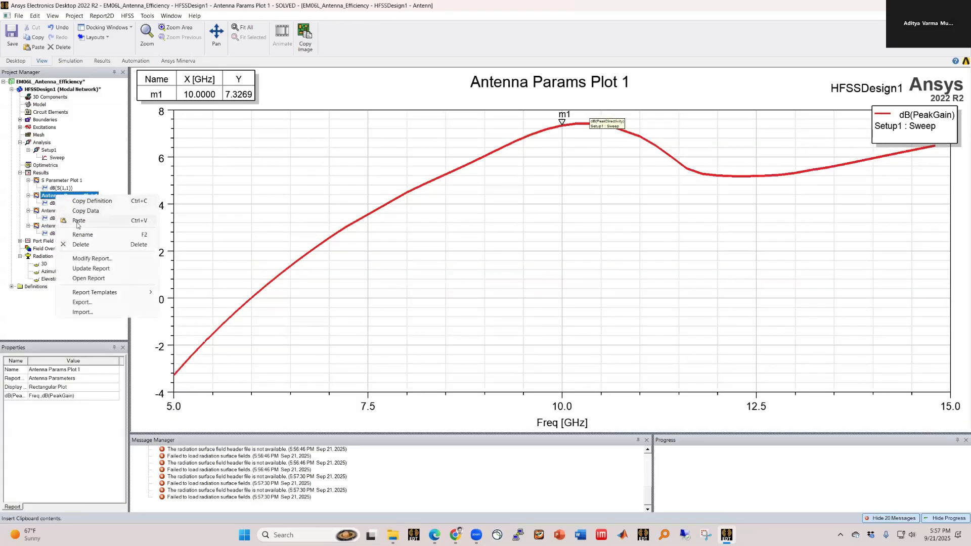
click(79, 220)
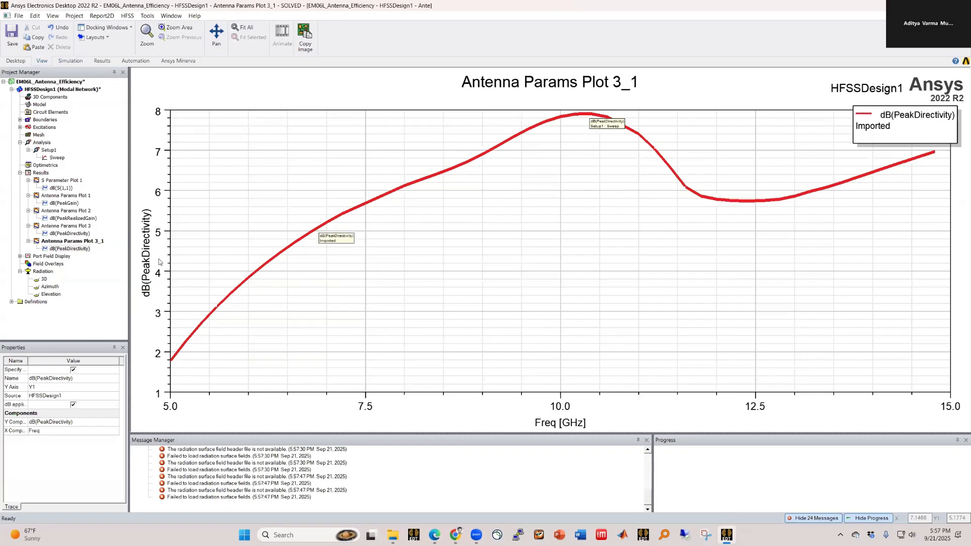
Check Antenna Params Plot 1 and delete the pasted report Antenna Params Plot 3_1
double_click(52, 196)
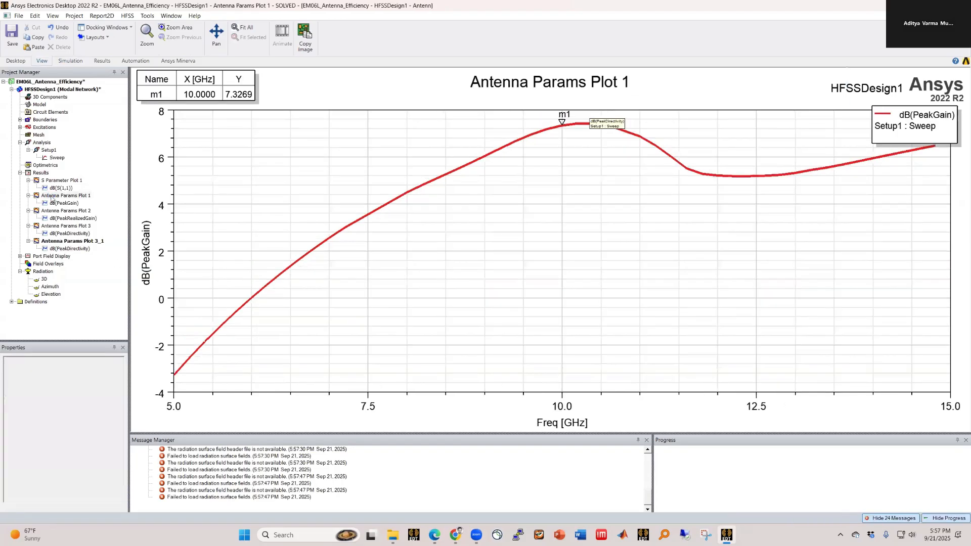
click(71, 241)
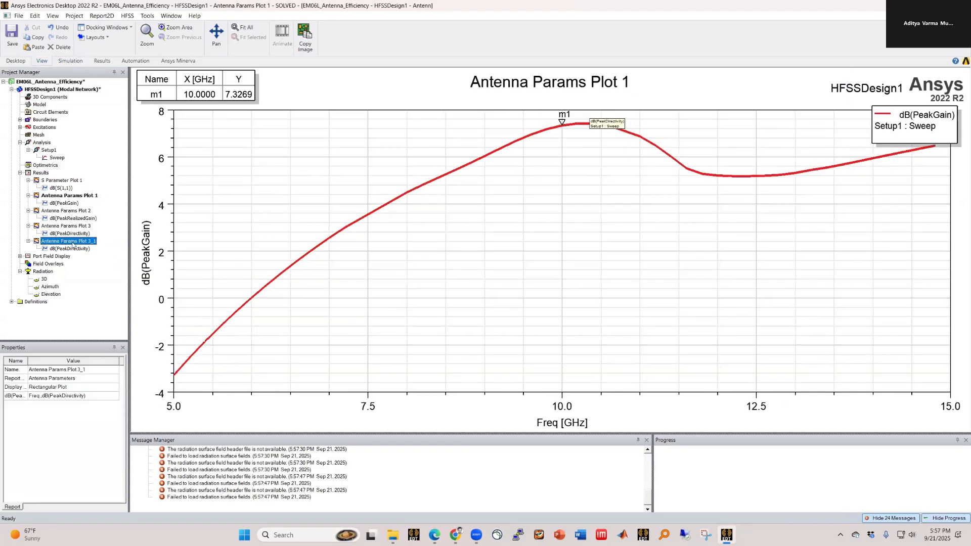
key(Delete)
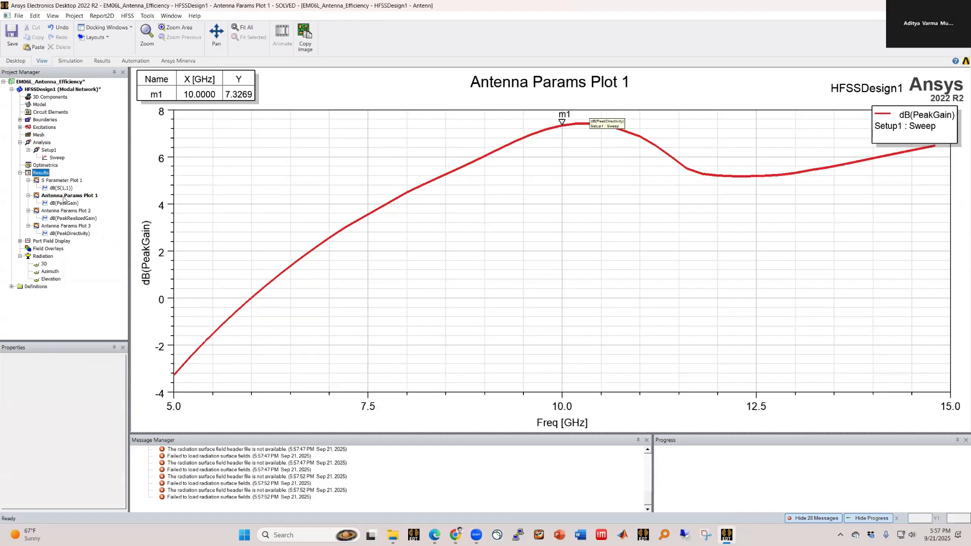
Open the peak realized gain plot, close its report dialog and clear the listed messages
click(65, 202)
double_click(67, 218)
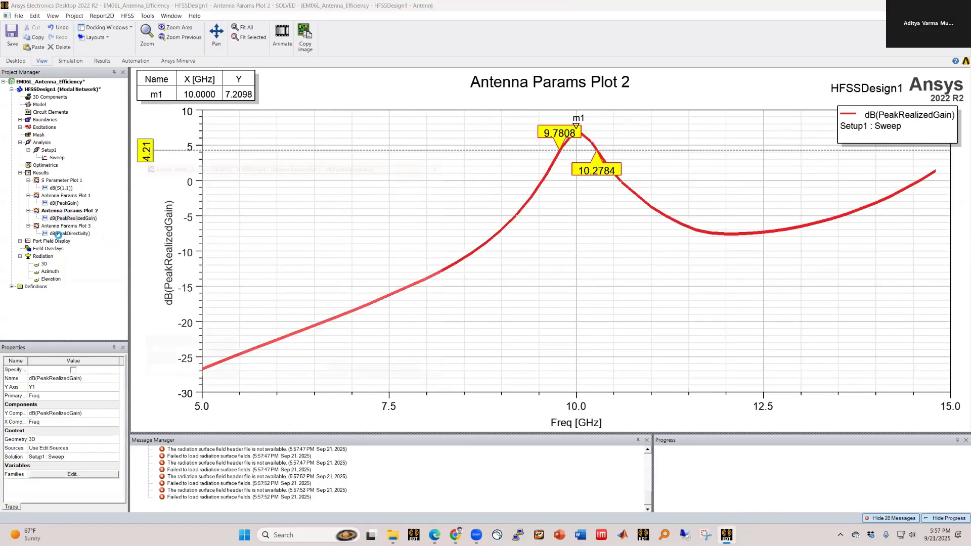
click(449, 381)
click(363, 254)
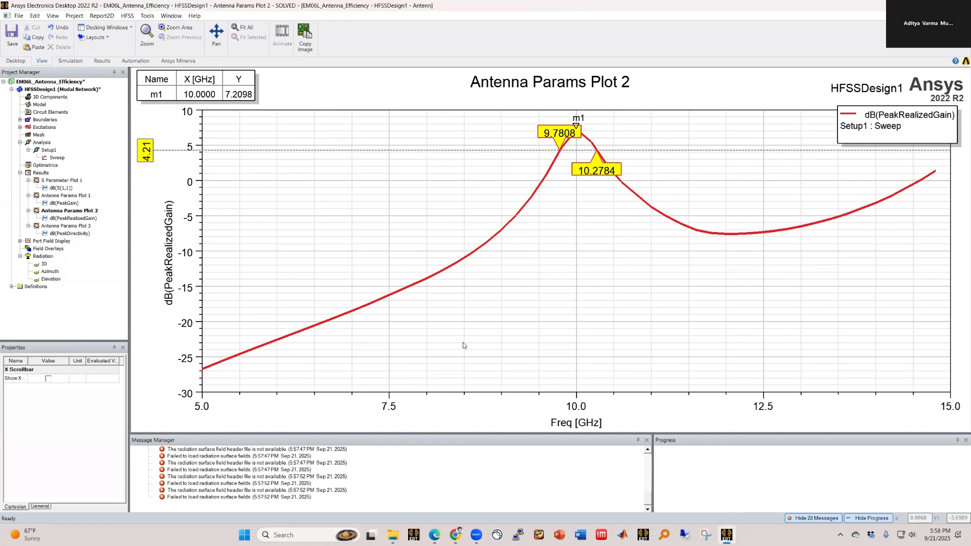
right_click(273, 465)
click(284, 471)
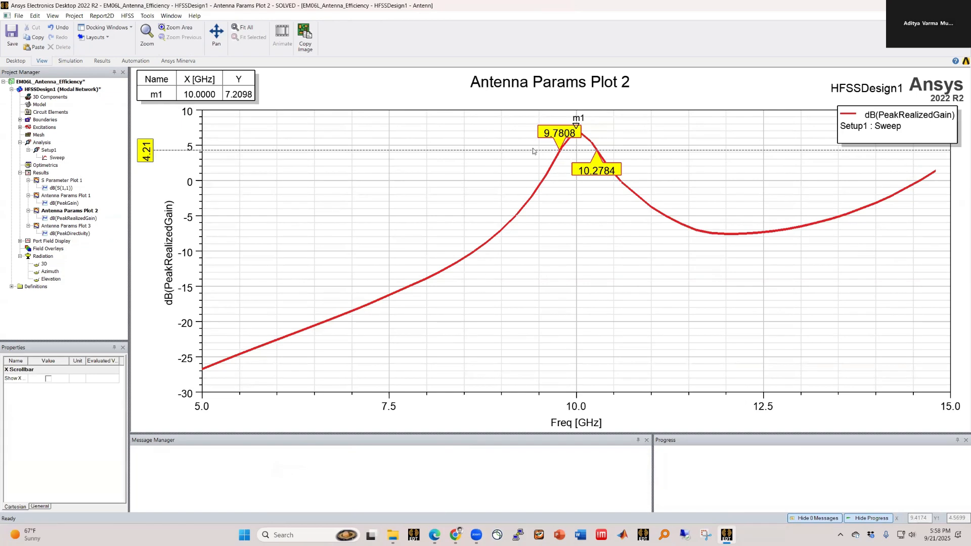
click(68, 212)
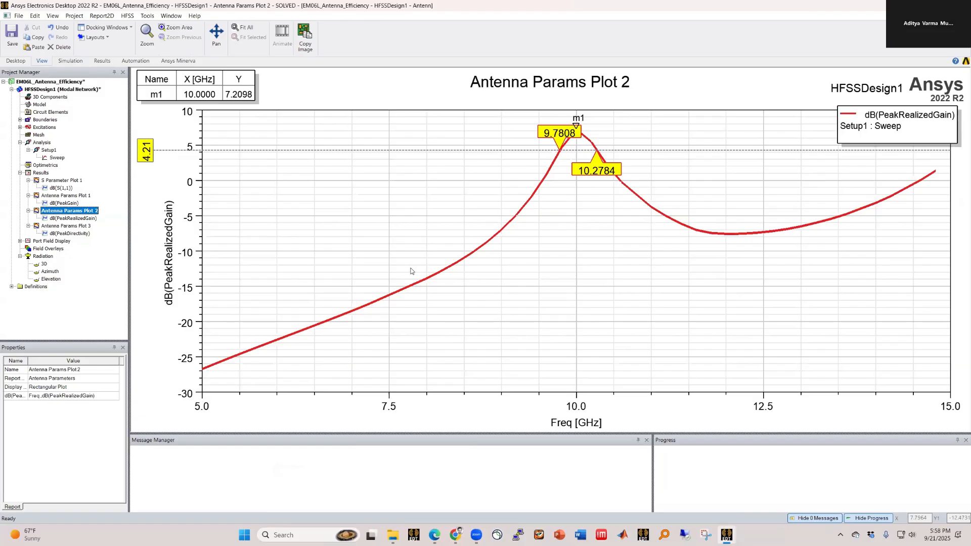
Create a rectangular antenna parameters plot of RadiationEfficiency*100 versus frequency, using Setup1 : Sweep and the 3D geometry
right_click(41, 173)
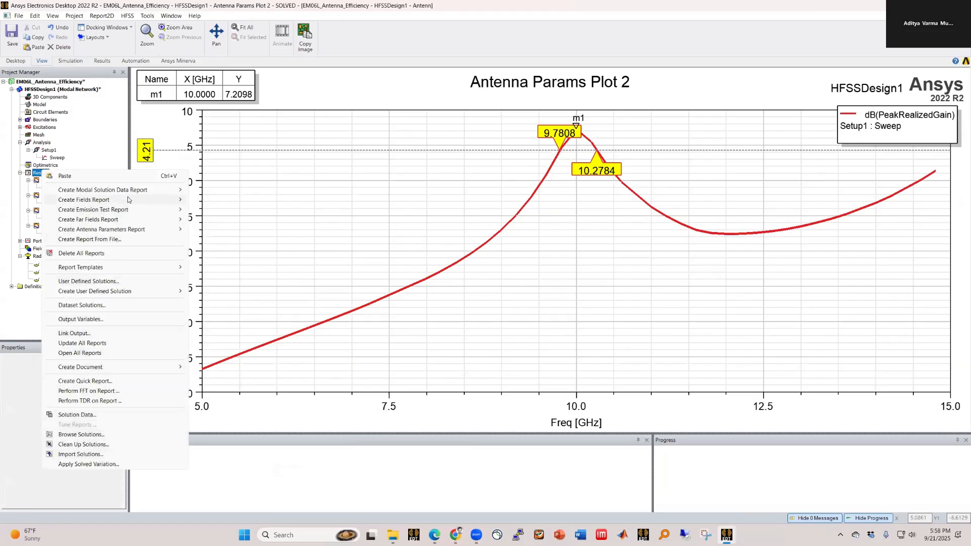
mouse_move(167, 229)
click(237, 230)
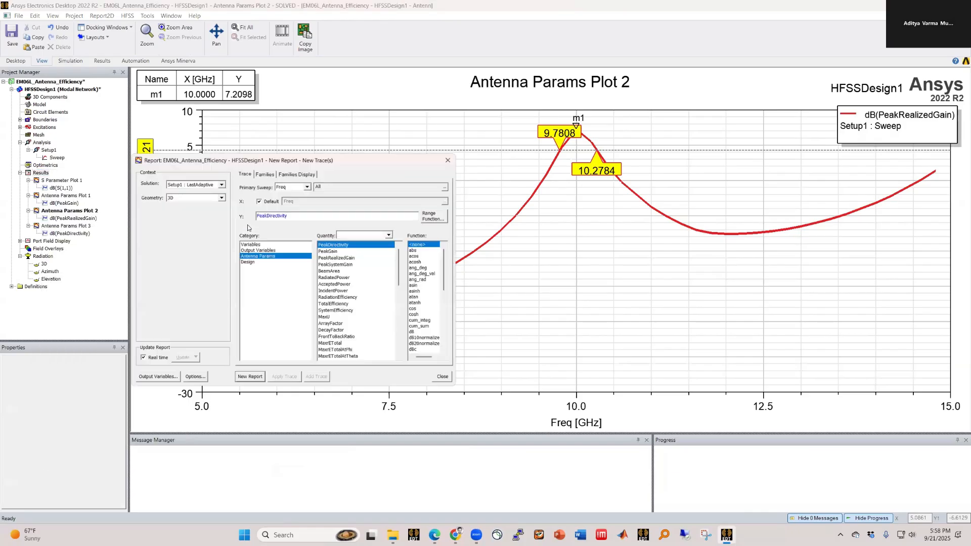
click(339, 299)
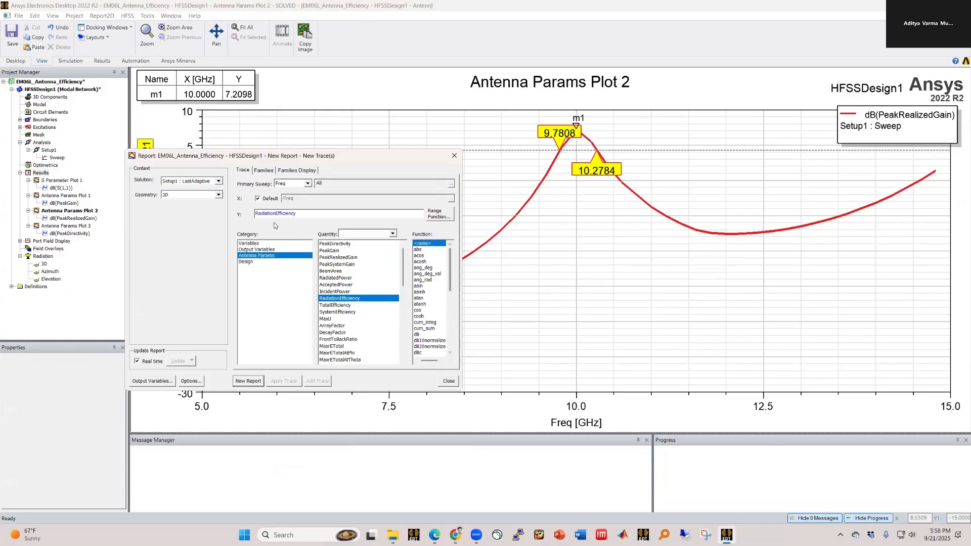
click(331, 215)
text(*100)
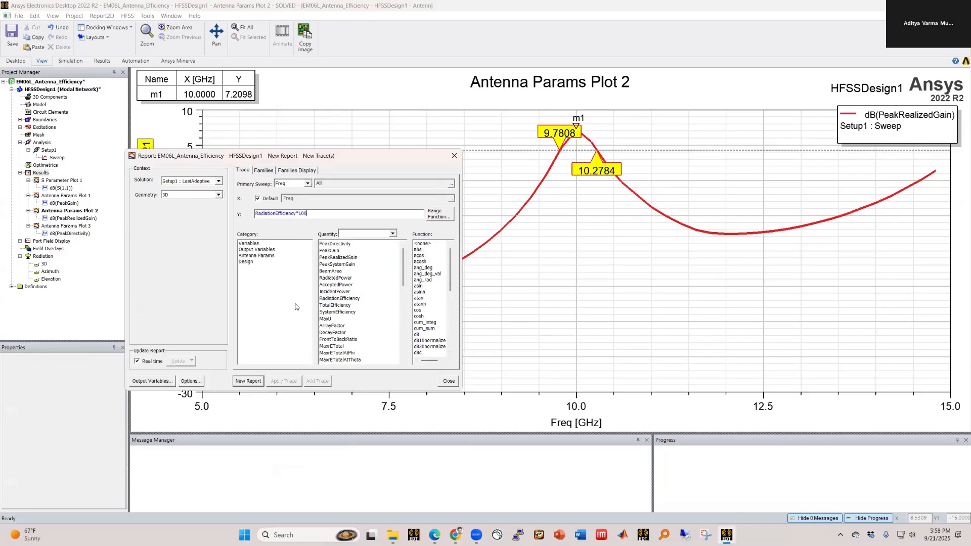
click(193, 181)
click(190, 195)
click(343, 279)
click(339, 298)
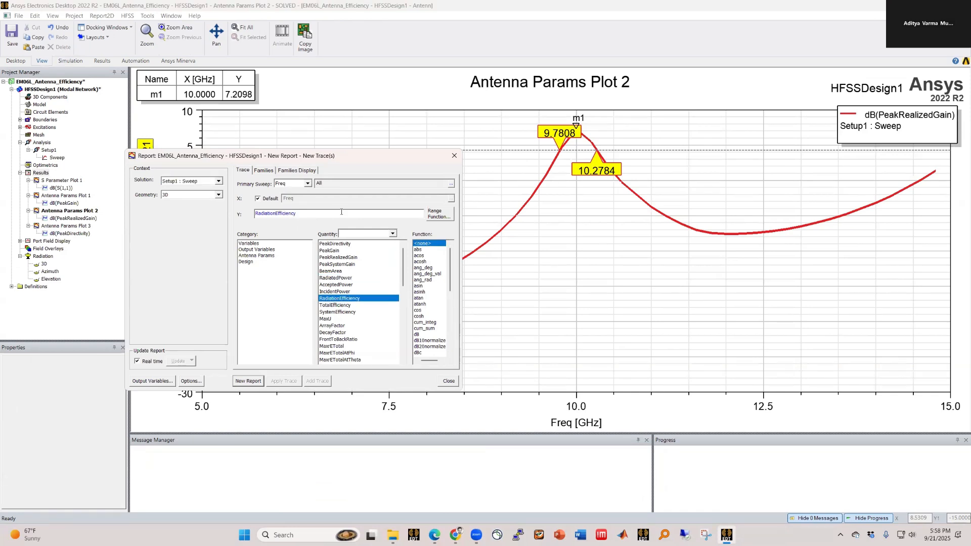
text(*10)
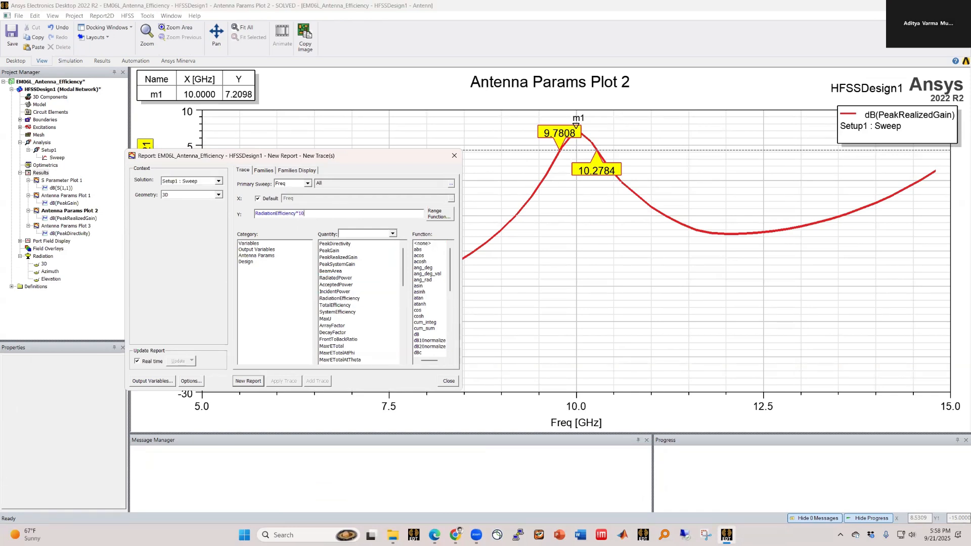
text(0)
click(248, 381)
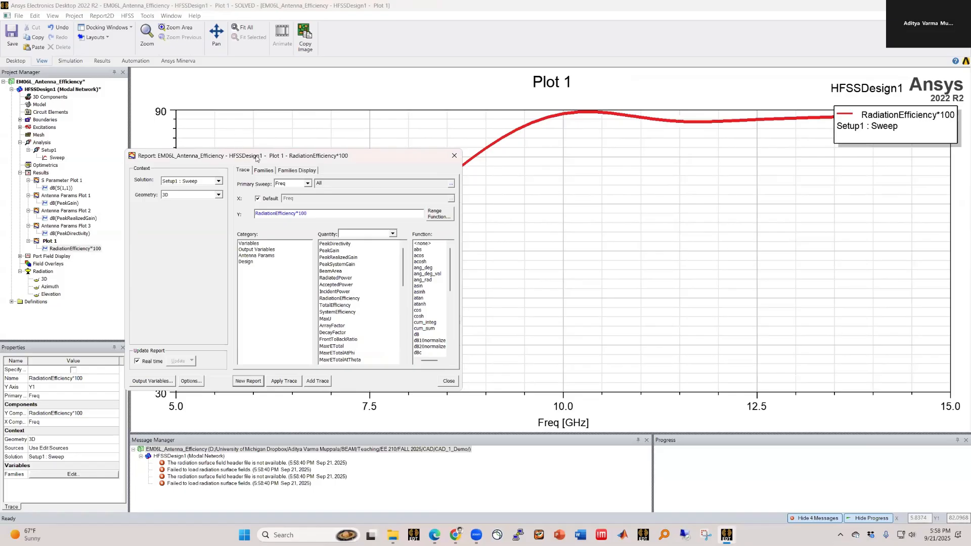
Add a TotalEfficiency*100 trace to the radiation efficiency plot and close the report dialog
drag(256, 158, 619, 177)
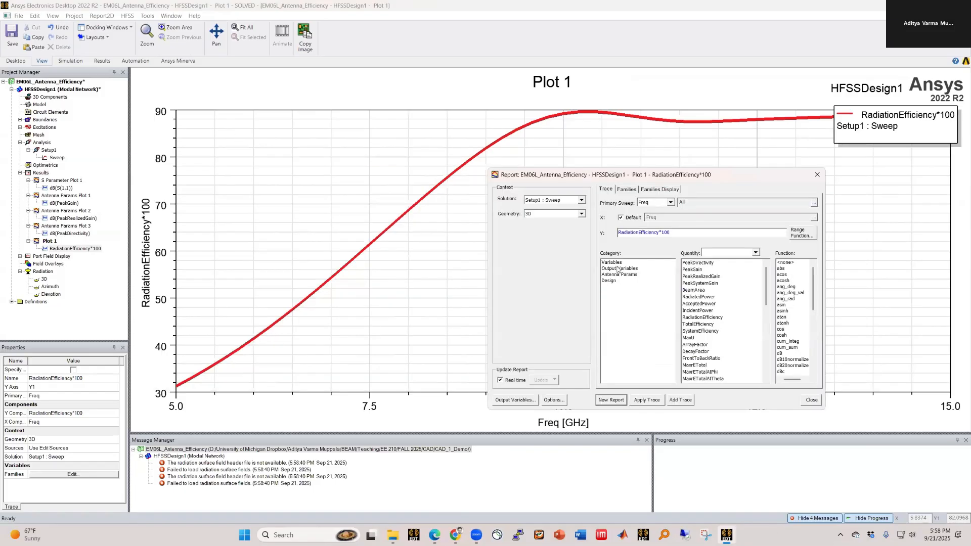
click(699, 325)
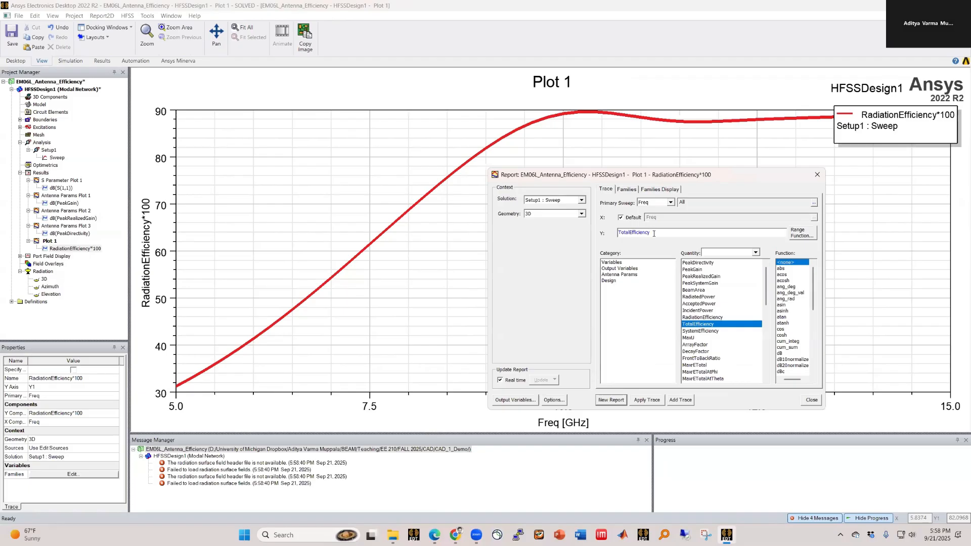
text(*100)
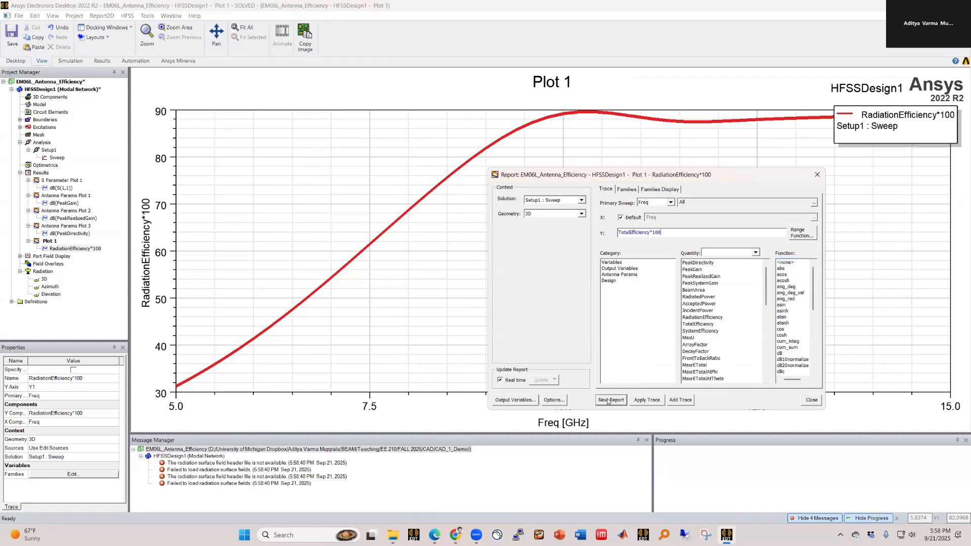
click(672, 400)
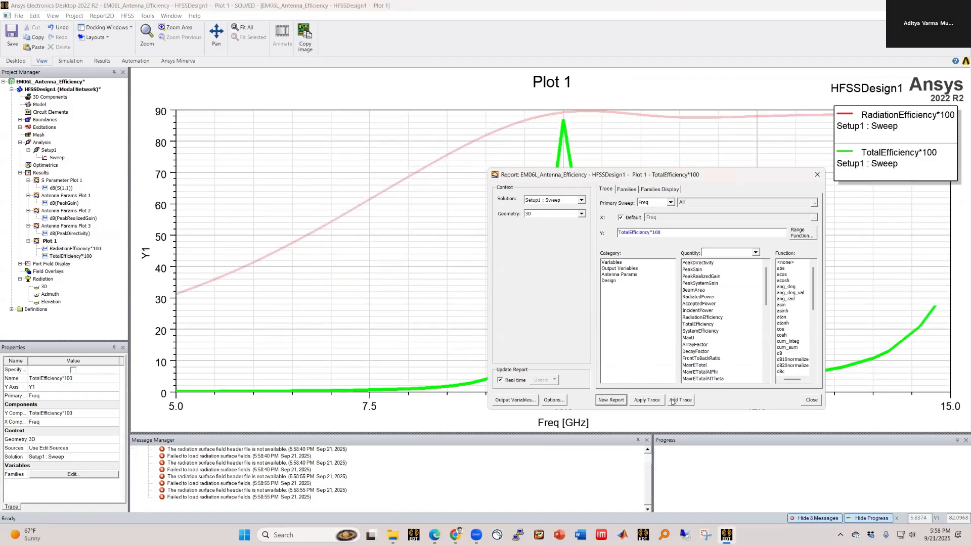
click(811, 399)
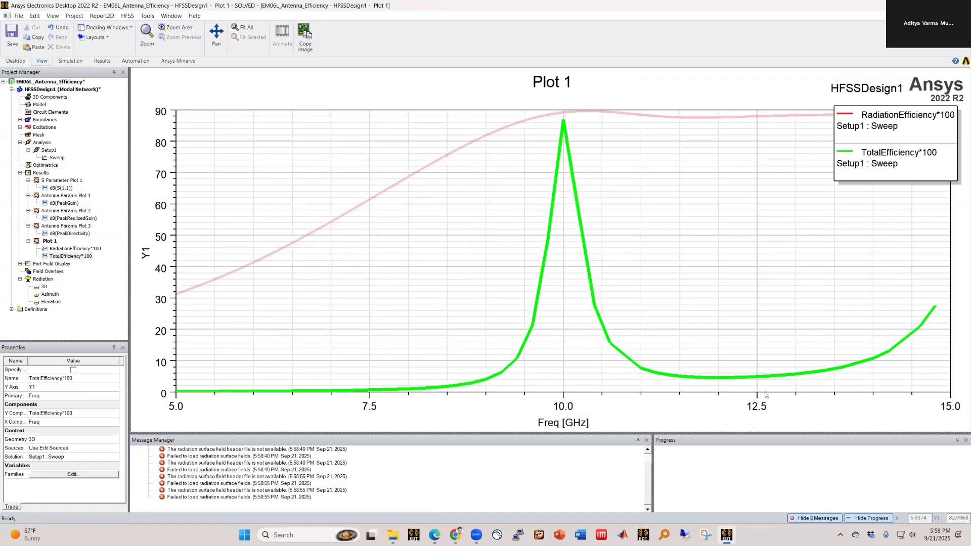
Deselect the total efficiency trace and clear the listed messages
click(465, 310)
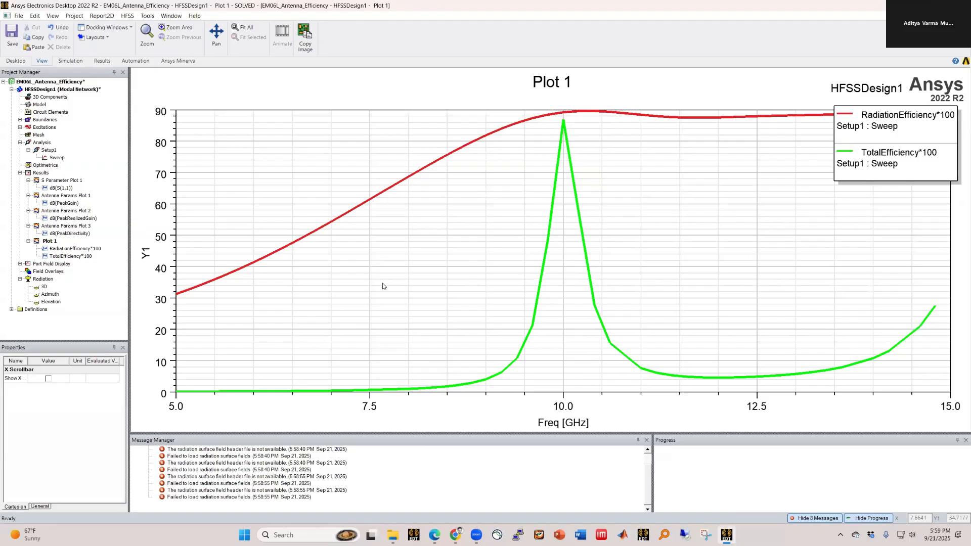
right_click(253, 453)
click(303, 458)
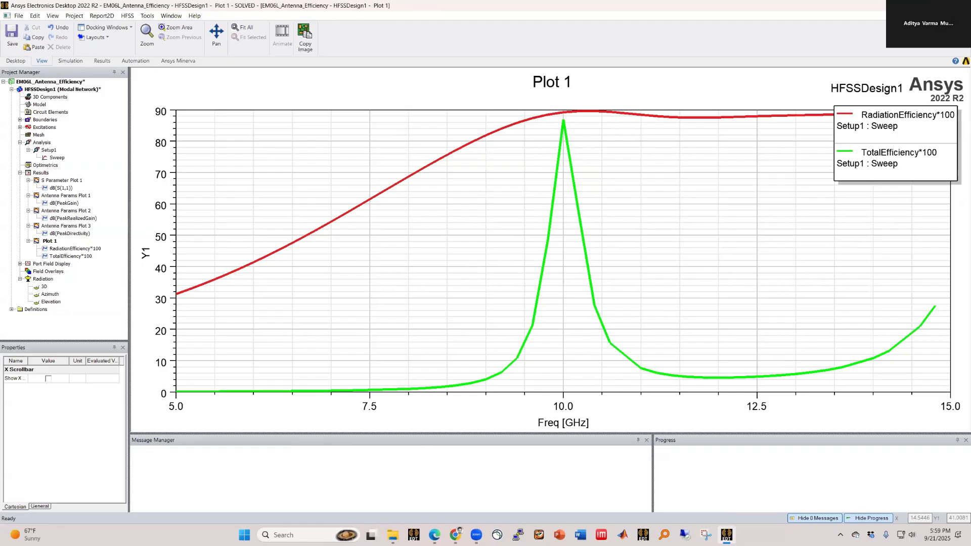
Create a rectangular modal solution data plot of re(Z(1,1)) and im(Z(1,1)) versus frequency, using Setup1 : Sweep
click(53, 90)
right_click(40, 173)
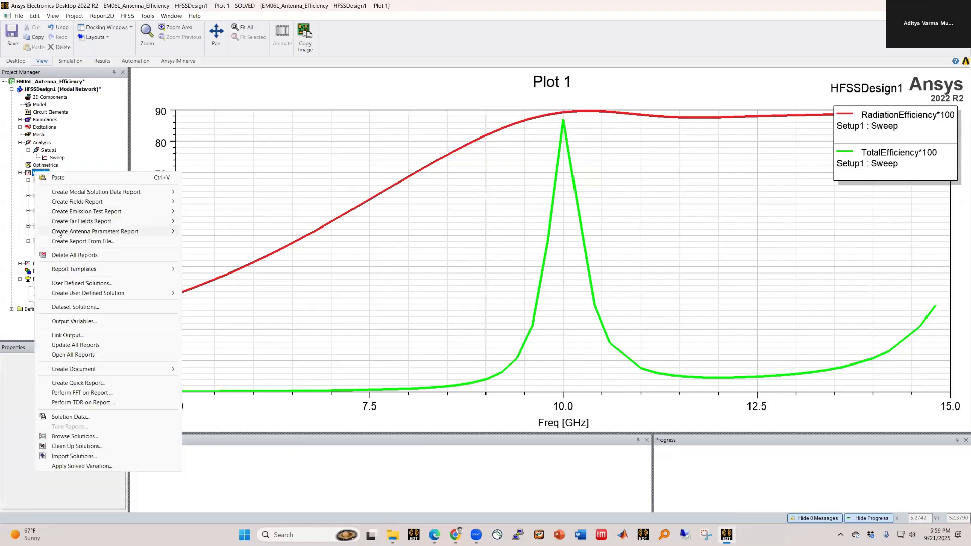
mouse_move(76, 193)
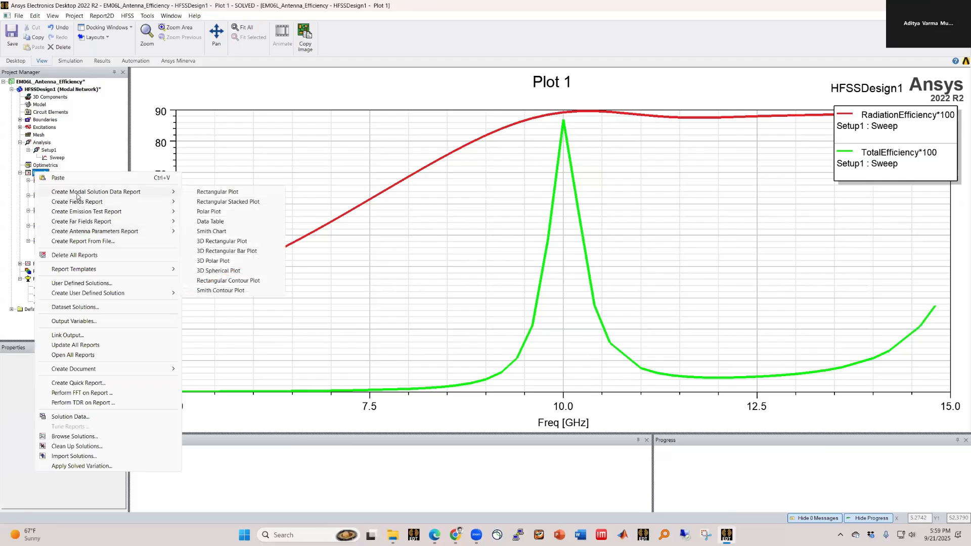
click(206, 191)
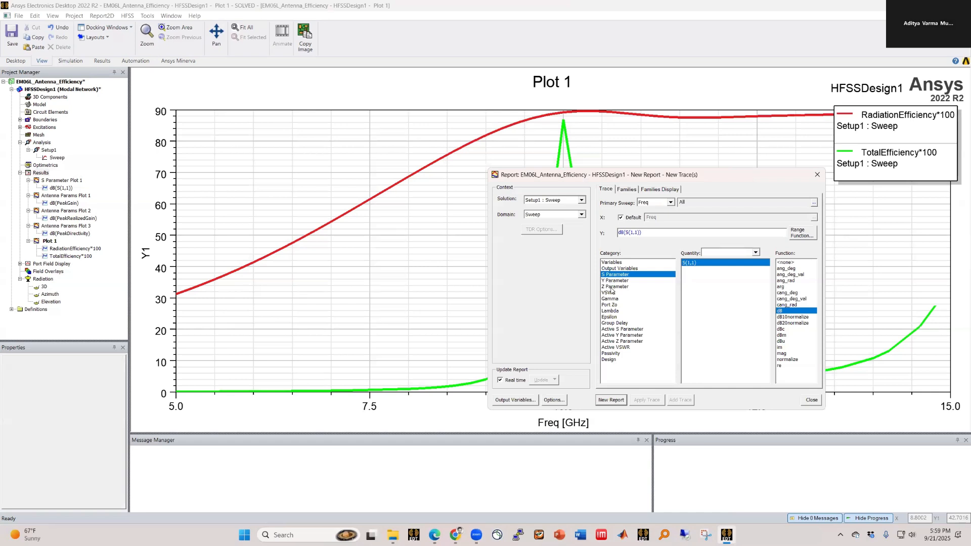
click(615, 287)
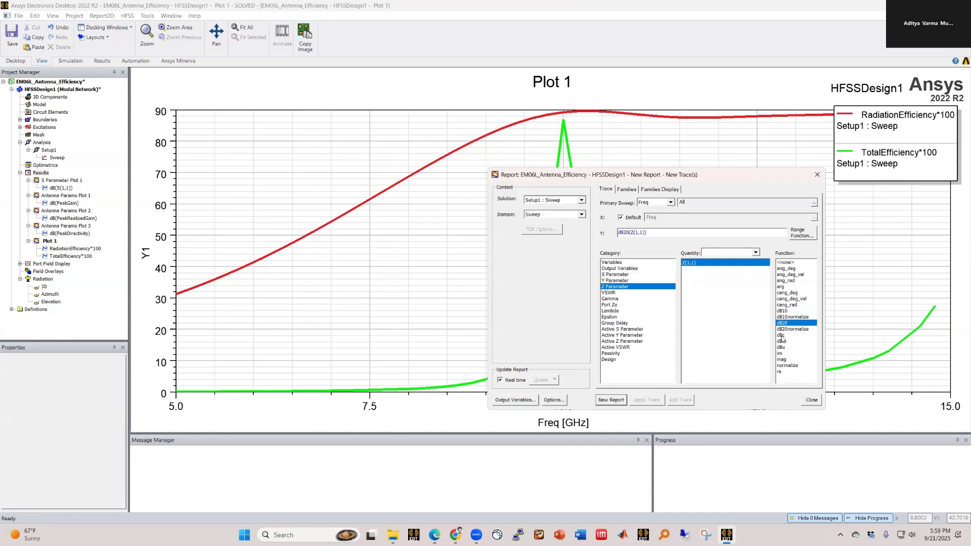
click(782, 373)
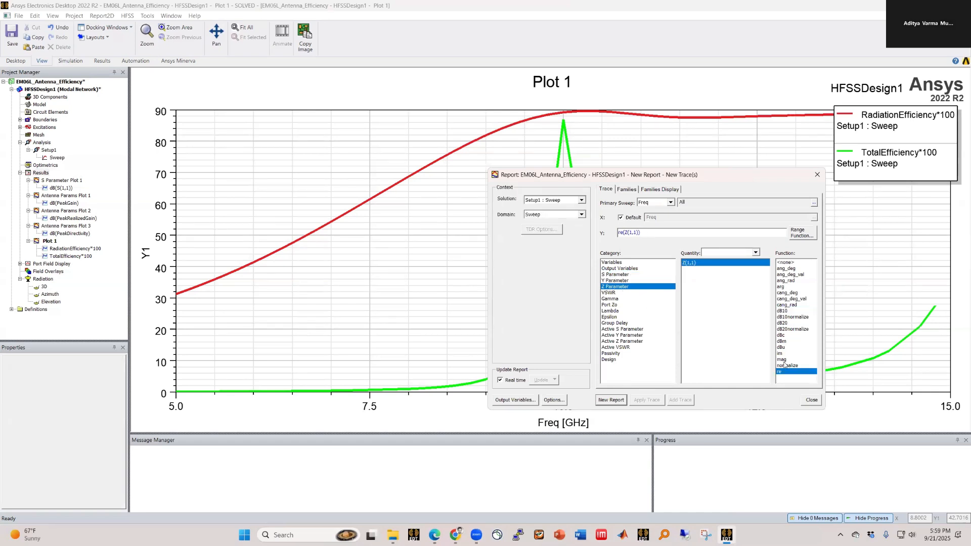
ctrl+click(785, 354)
click(611, 400)
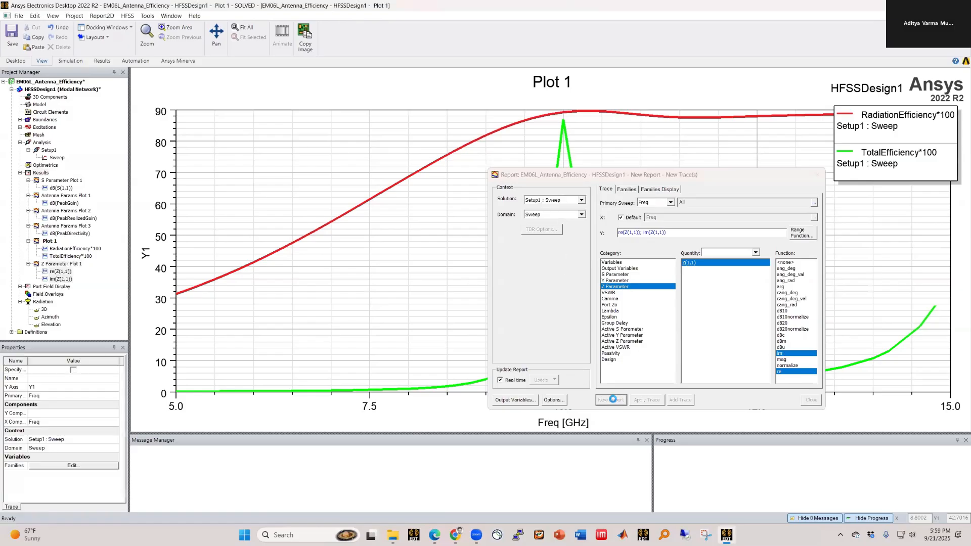
click(812, 400)
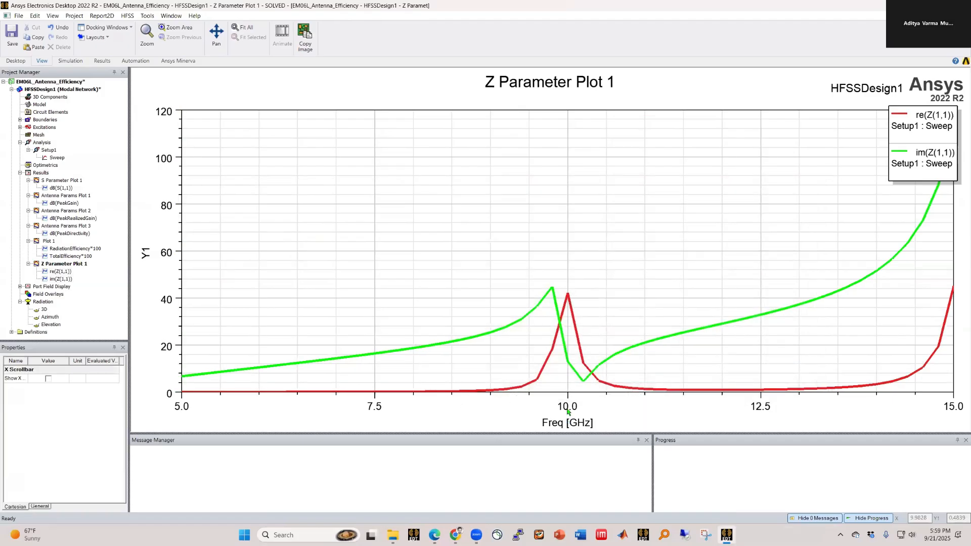
Add a marker on the re(Z(1,1)) trace at 10 GHz and slightly enlarge the plot area
click(568, 294)
right_click(567, 294)
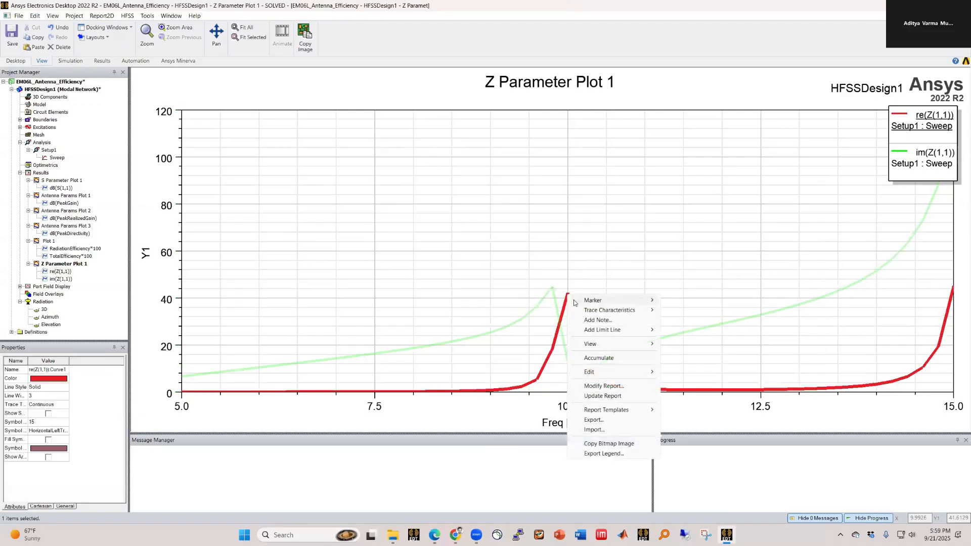
mouse_move(632, 300)
click(687, 348)
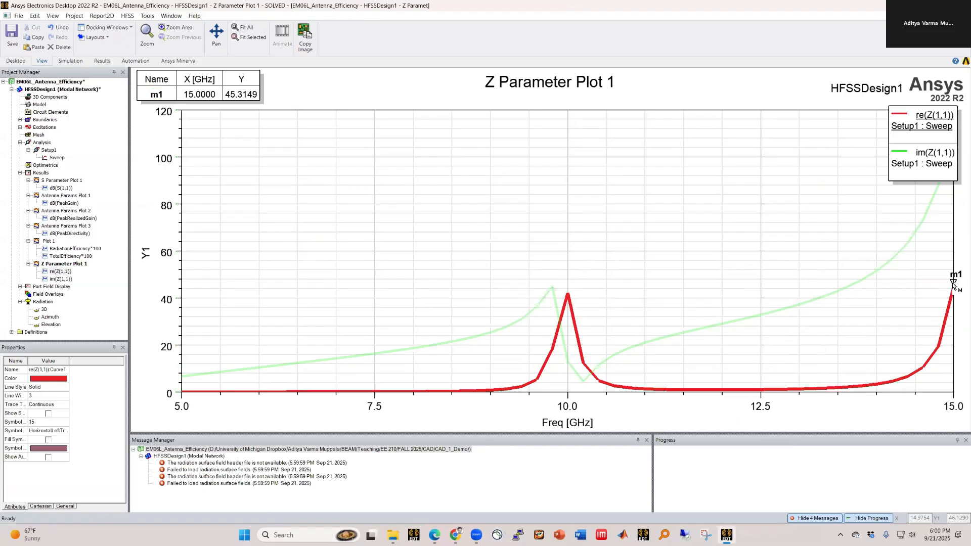
drag(954, 282, 567, 294)
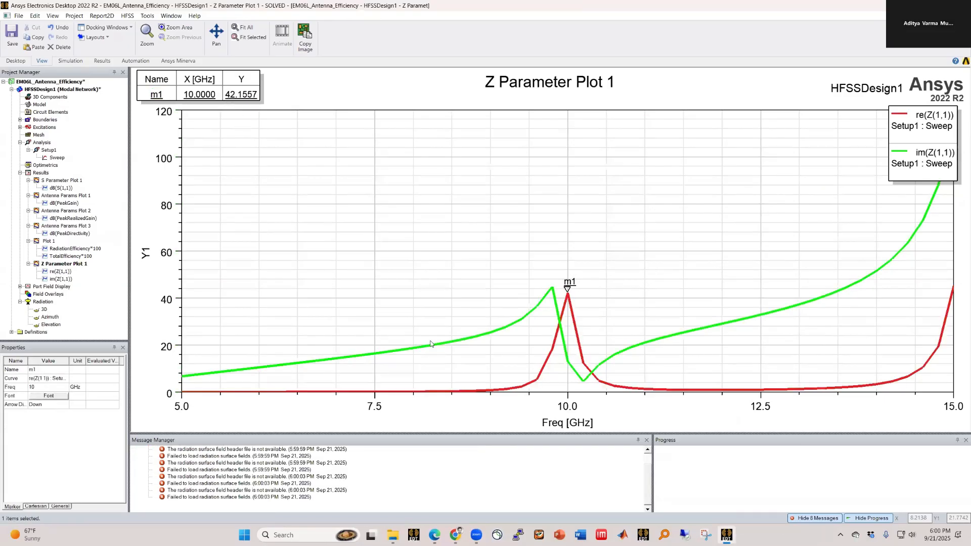
click(387, 287)
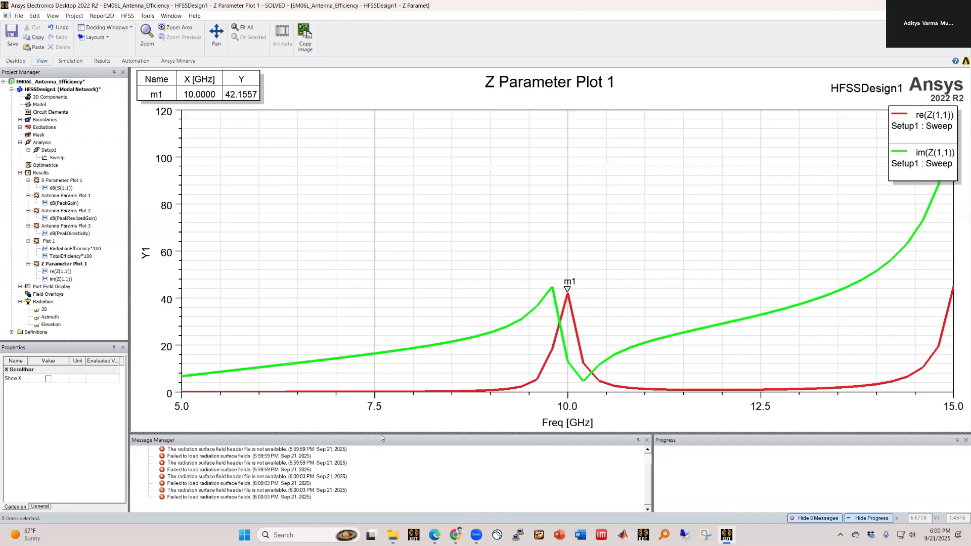
drag(382, 433, 381, 437)
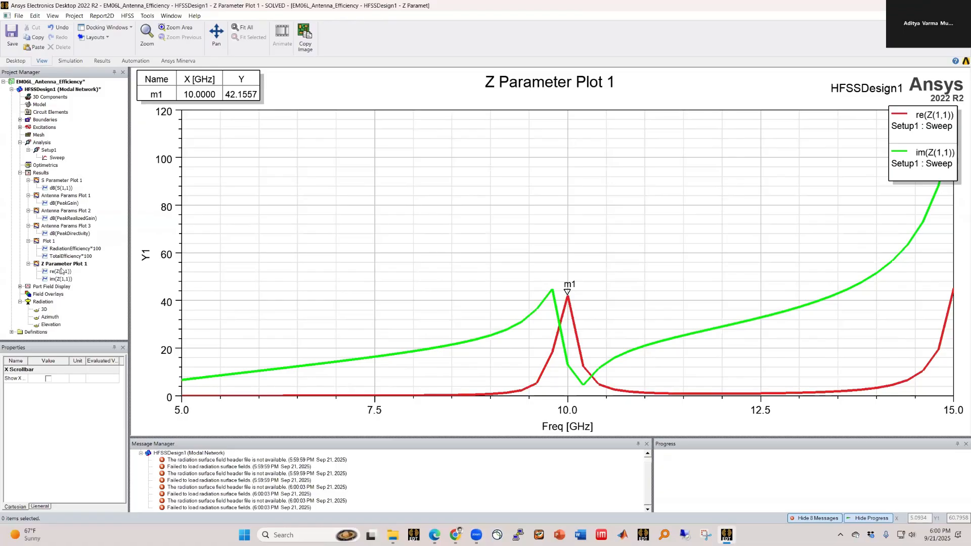
Create a rectangular modal solution data plot of re(Zo(1)) and im(Zo(1)) from the Port Zo category, using Setup1 : Sweep
right_click(43, 175)
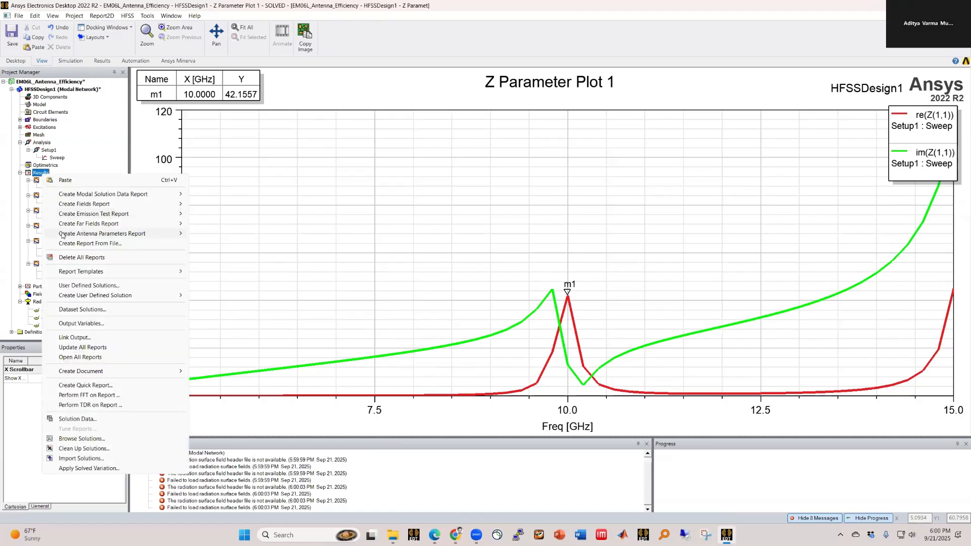
mouse_move(81, 196)
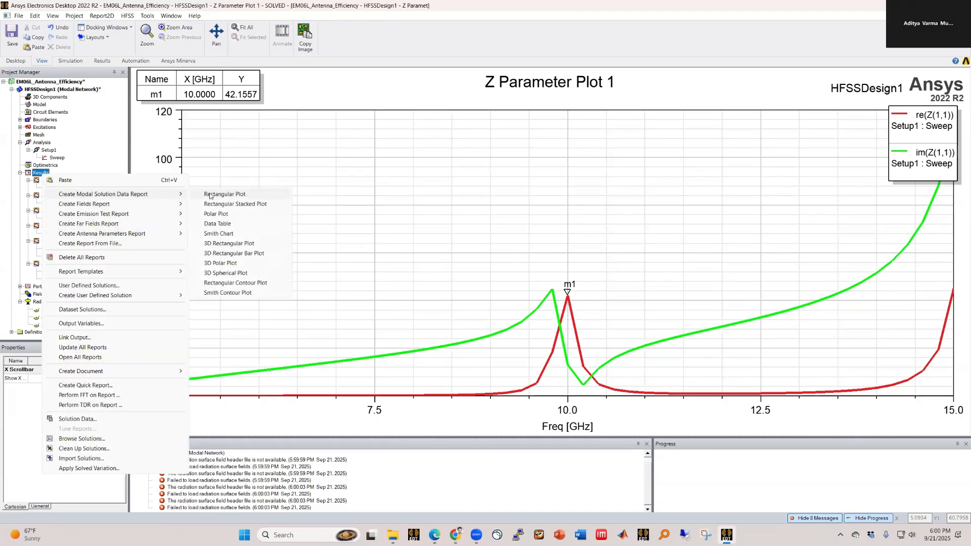
click(209, 194)
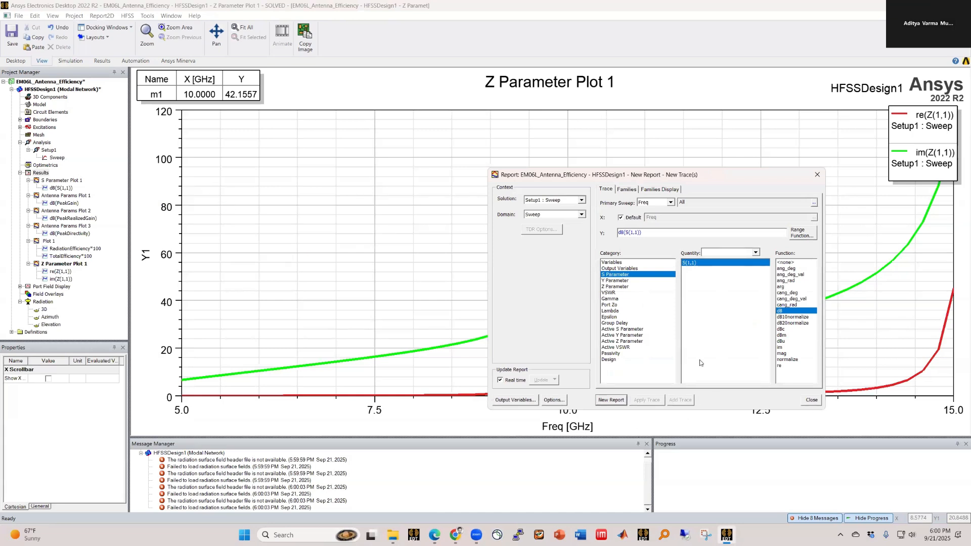
click(607, 304)
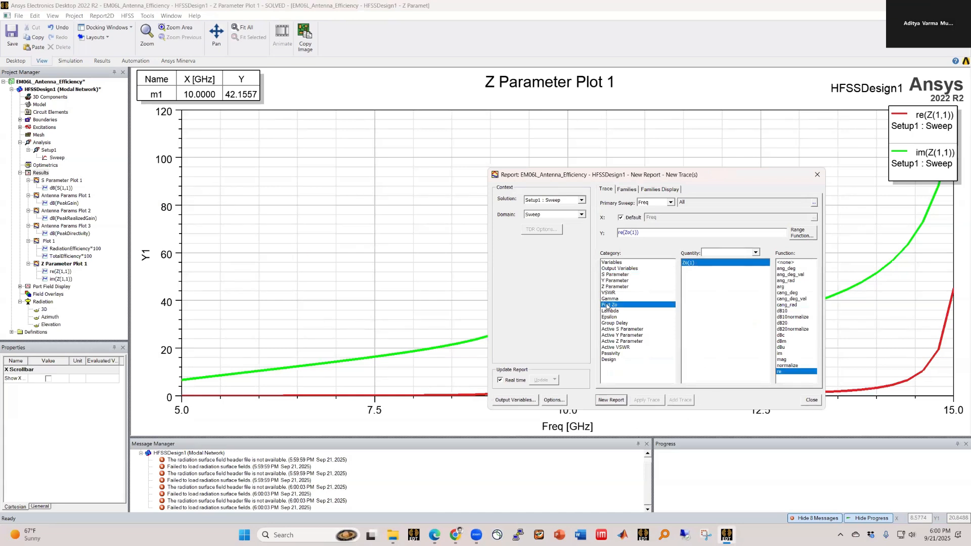
ctrl+click(782, 354)
click(610, 400)
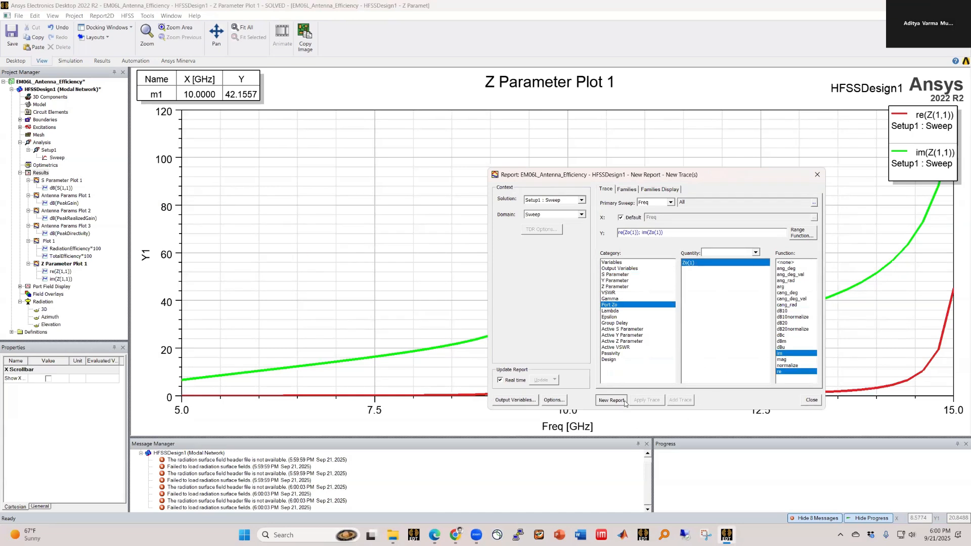
click(813, 400)
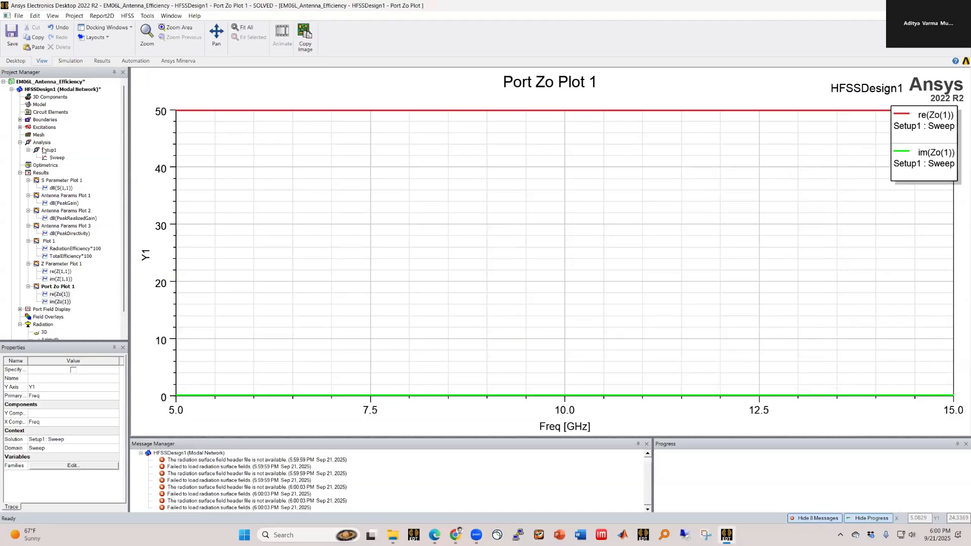
Set the renormalizing impedance of lumped port 1 to 60 ohm
click(20, 127)
click(42, 134)
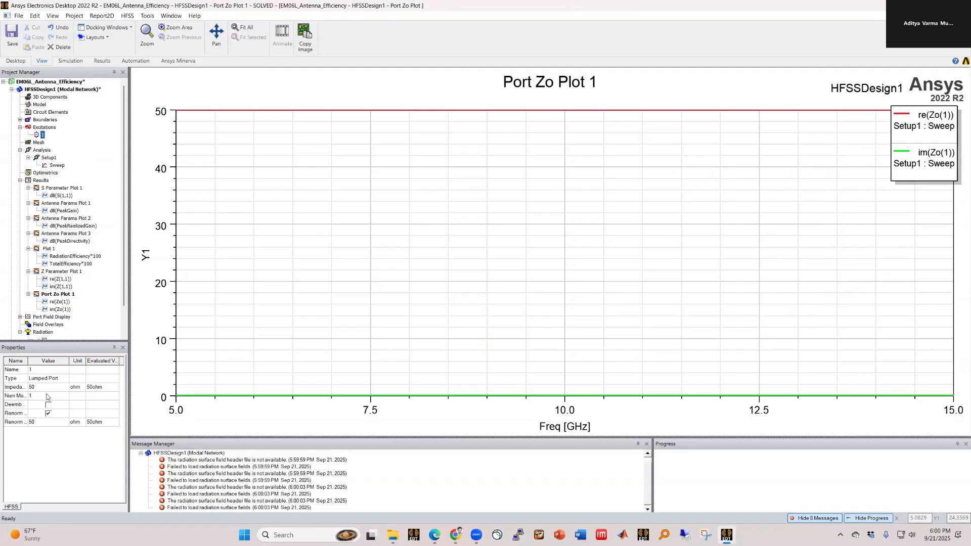
click(36, 421)
key(Return)
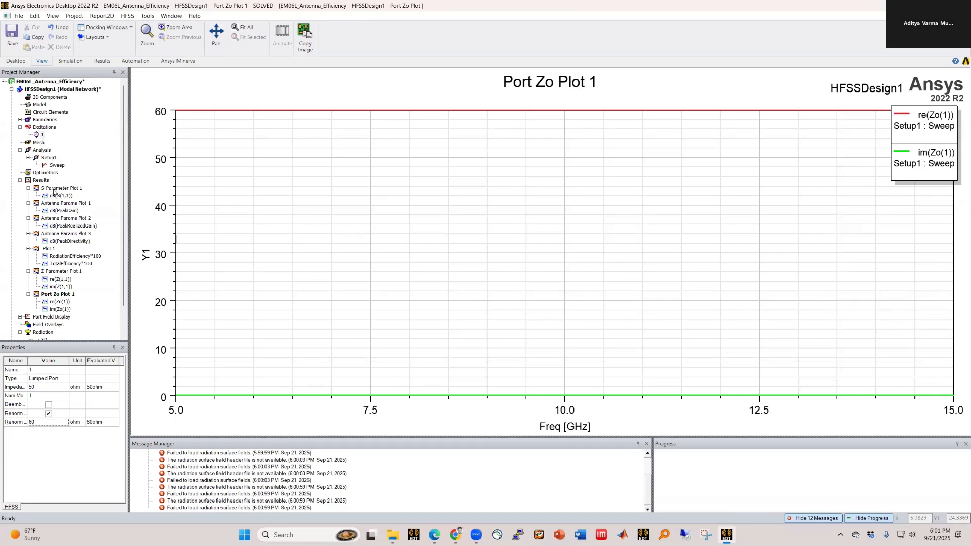
Review the peak realized gain, efficiency, Port Zo and Z parameter plots
double_click(53, 219)
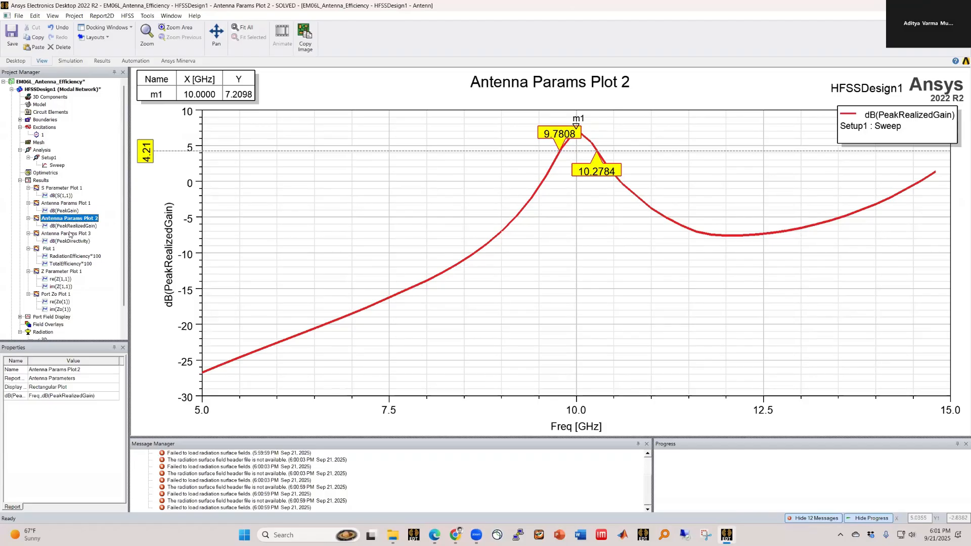
double_click(48, 248)
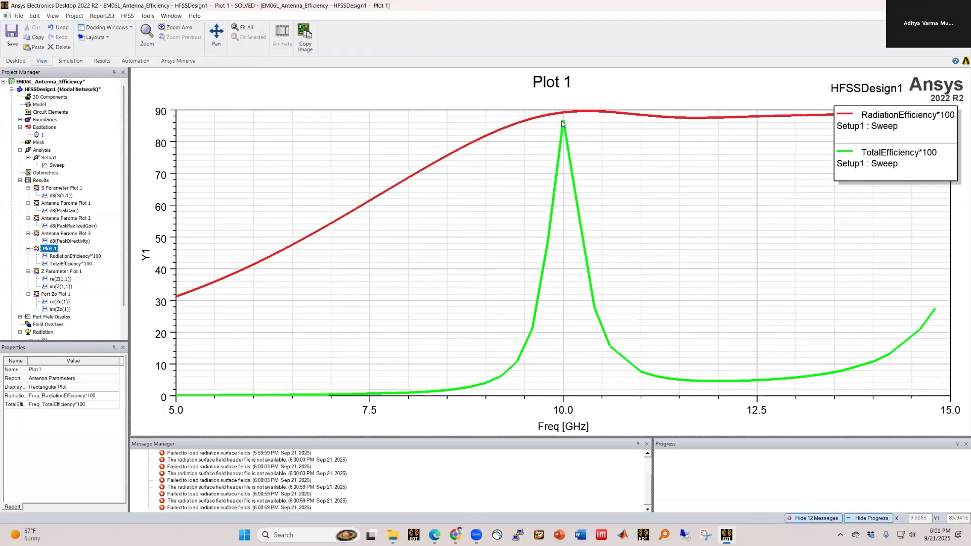
double_click(49, 294)
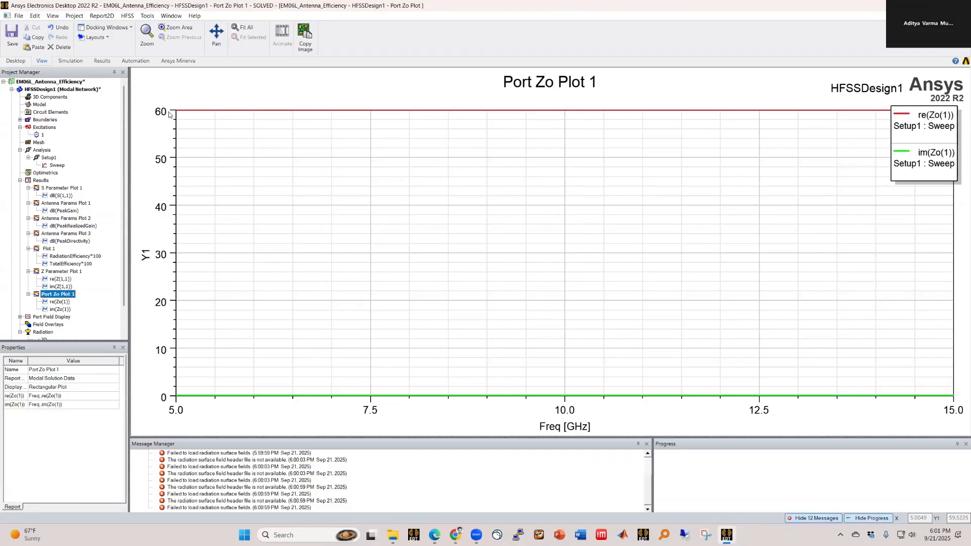
double_click(77, 273)
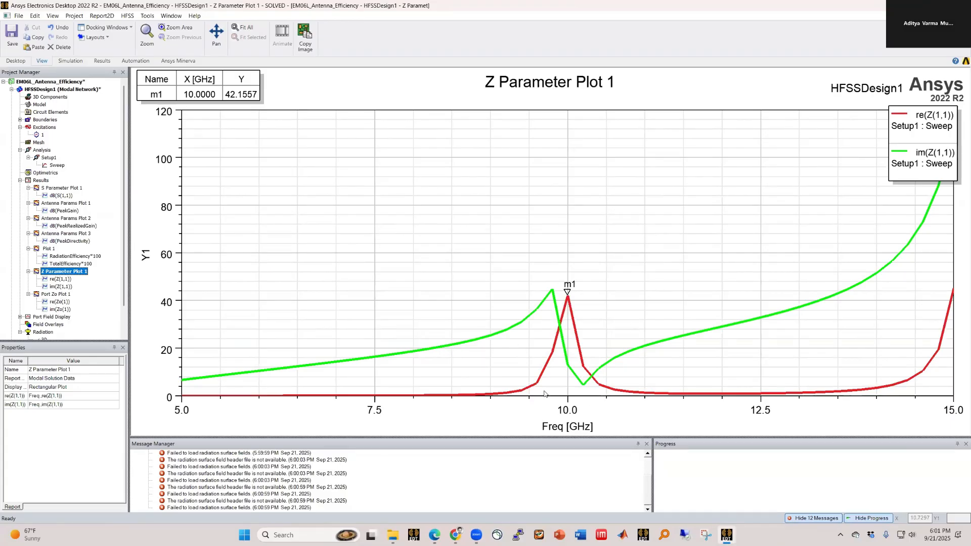
With the S11 plot shown, set lumped port 1's renormalizing impedance to 10 ohm and move the horizontal marker to about -13.42 dB
double_click(58, 188)
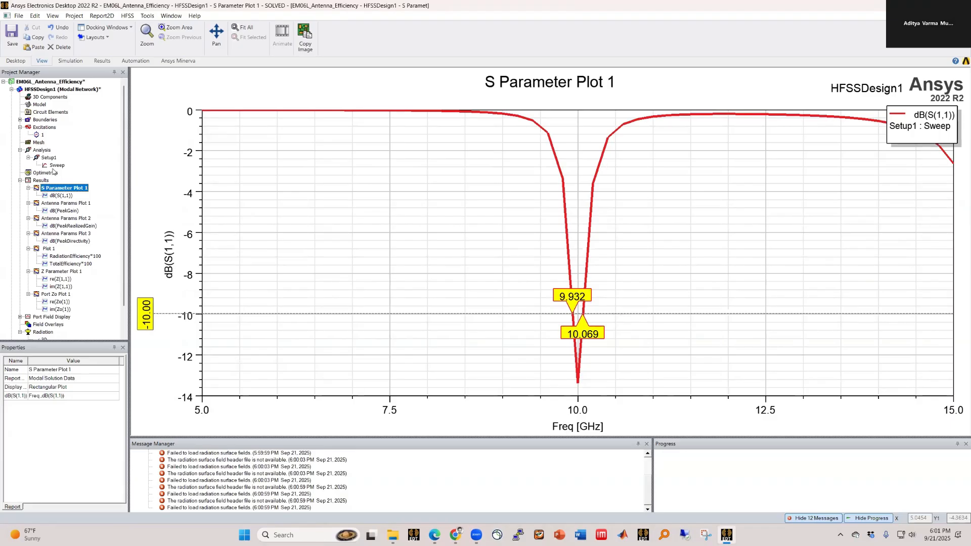
click(43, 135)
click(38, 422)
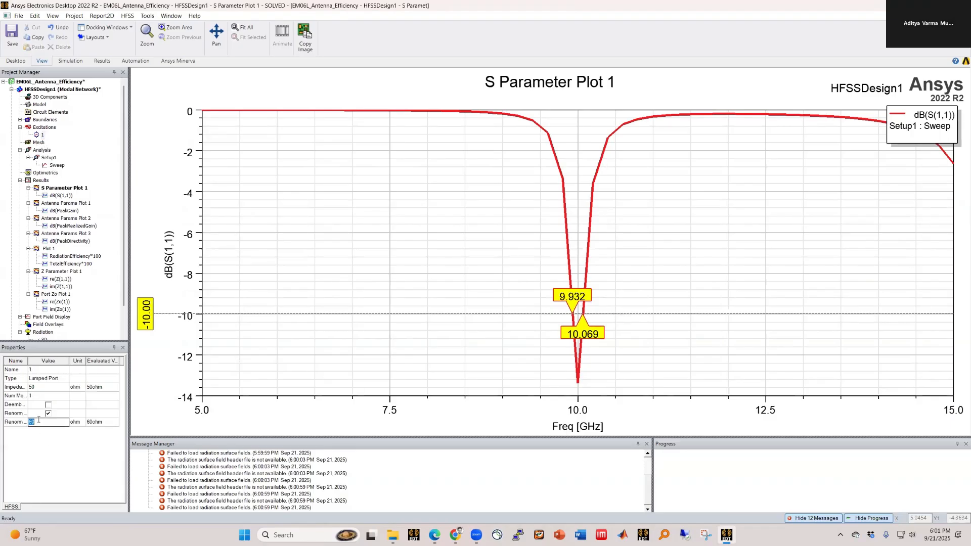
key(Return)
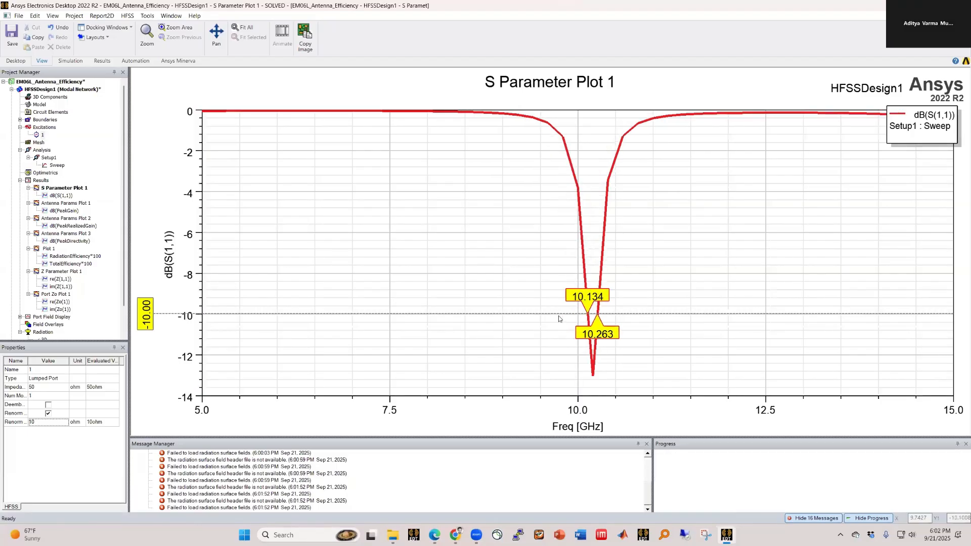
drag(555, 314, 541, 383)
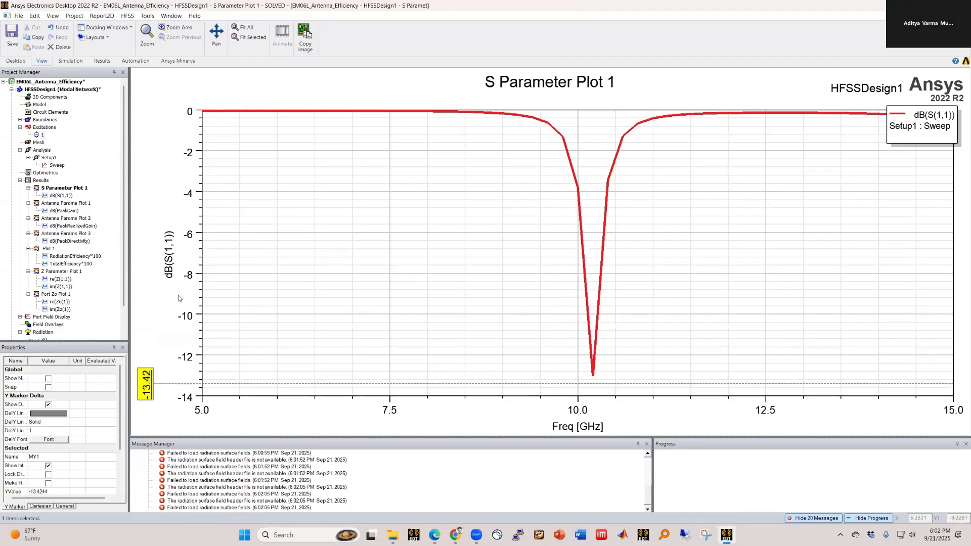
Compare the Z parameter plot with the S11 plot around the resonance, and check the design's excitation list
double_click(63, 271)
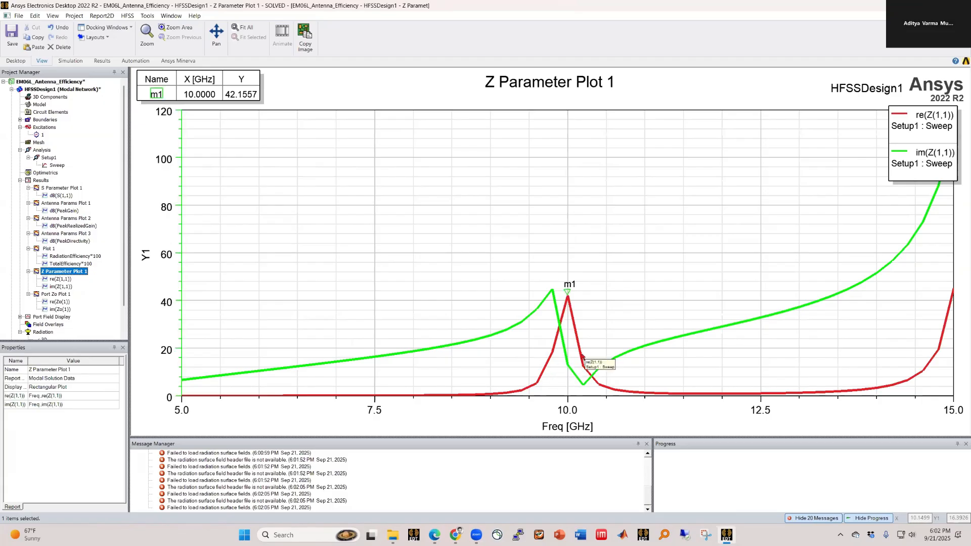
double_click(46, 189)
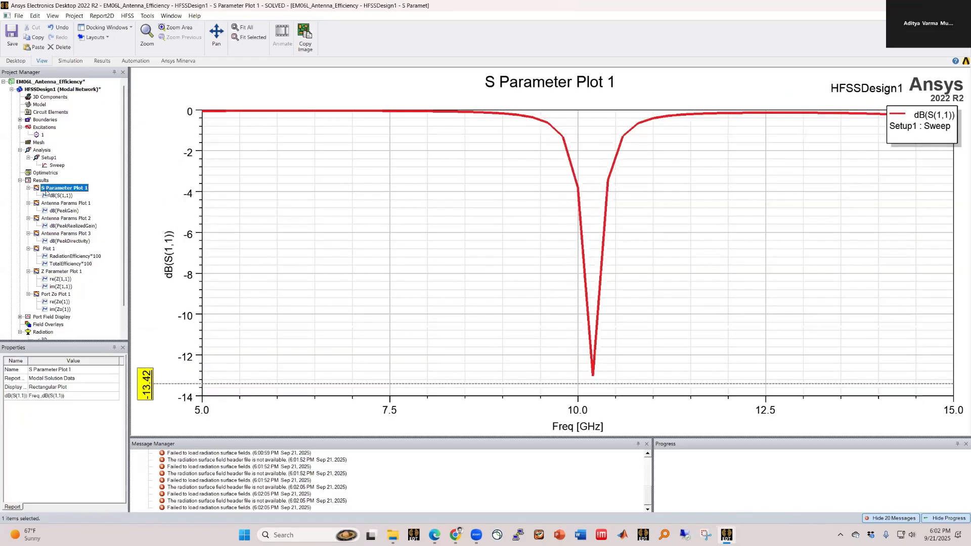
click(531, 330)
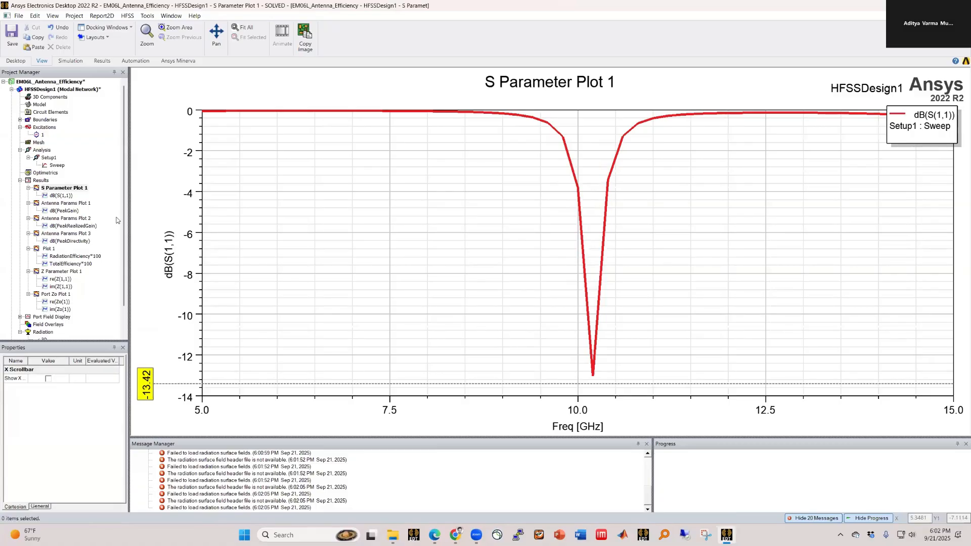
double_click(45, 128)
click(563, 341)
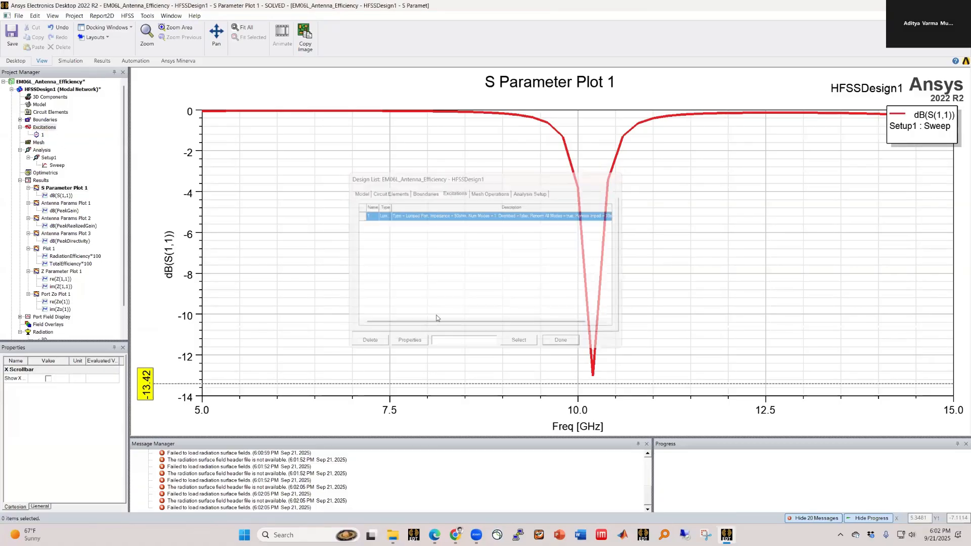
double_click(56, 272)
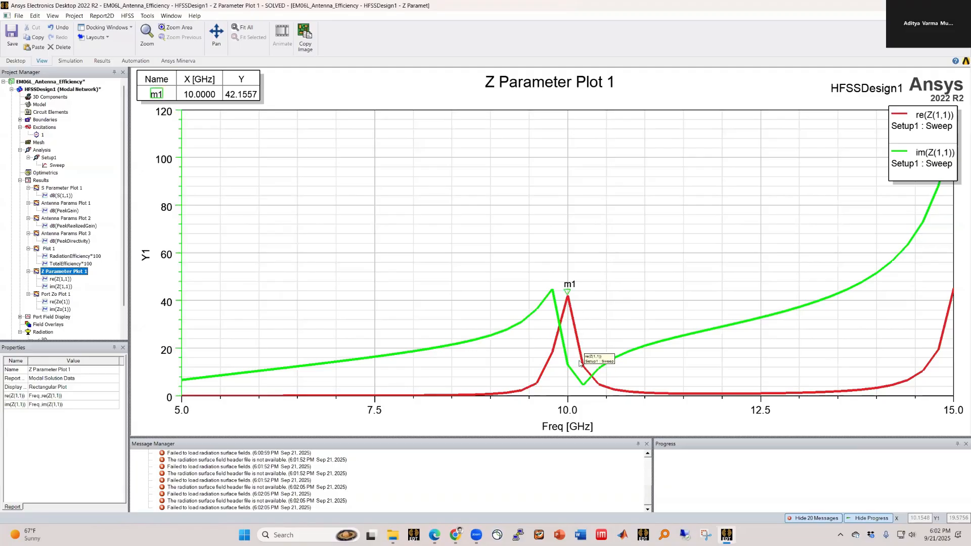
double_click(57, 188)
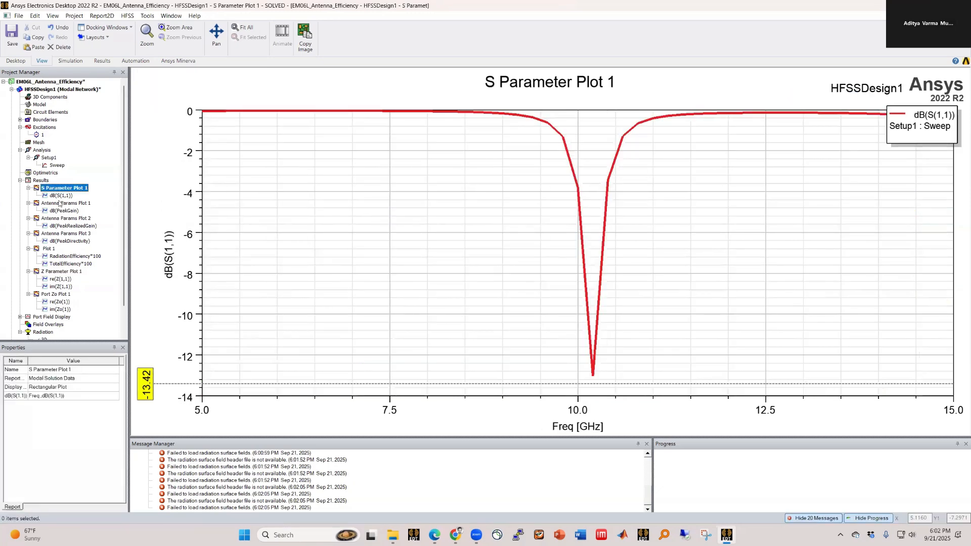
Select lumped port 1 and widen the property name column enough to read the impedance property names
click(42, 135)
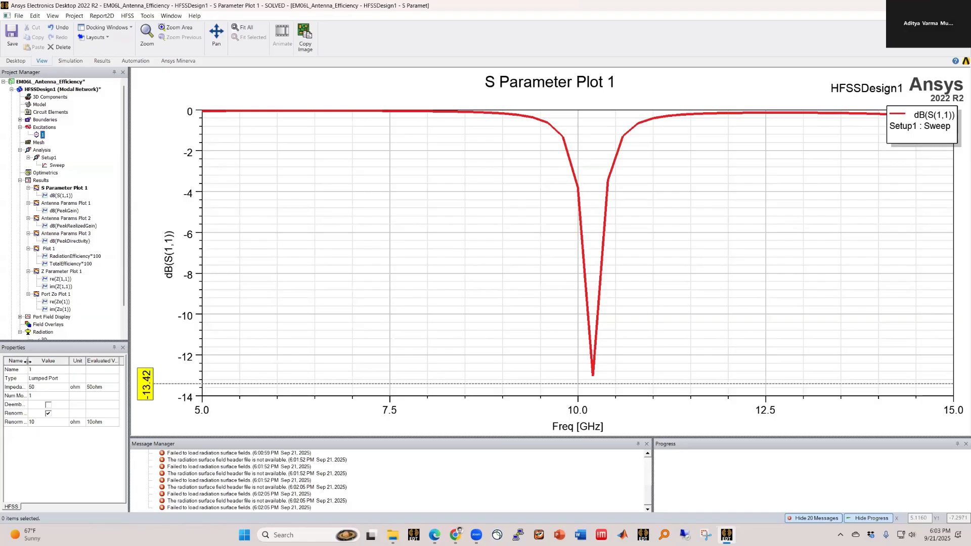
drag(27, 361, 54, 361)
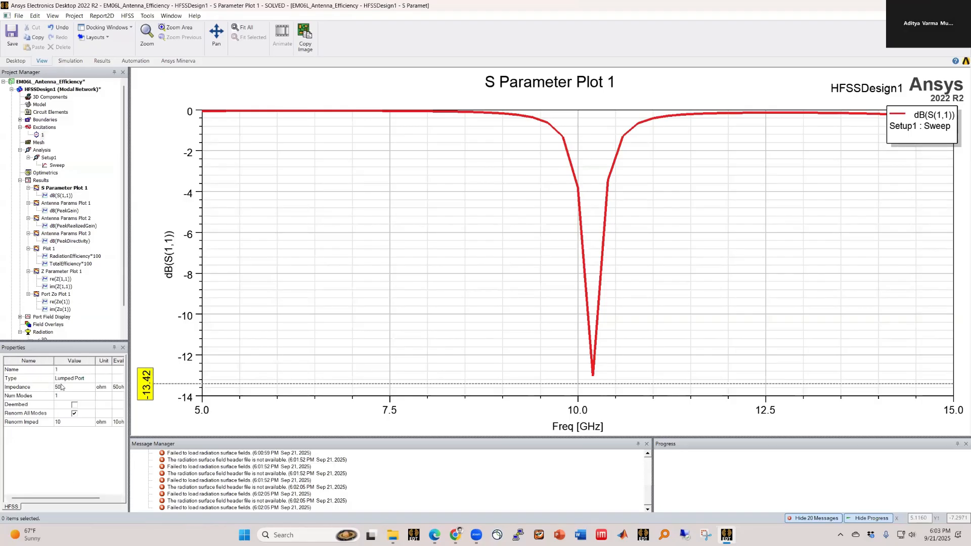
drag(54, 361, 39, 361)
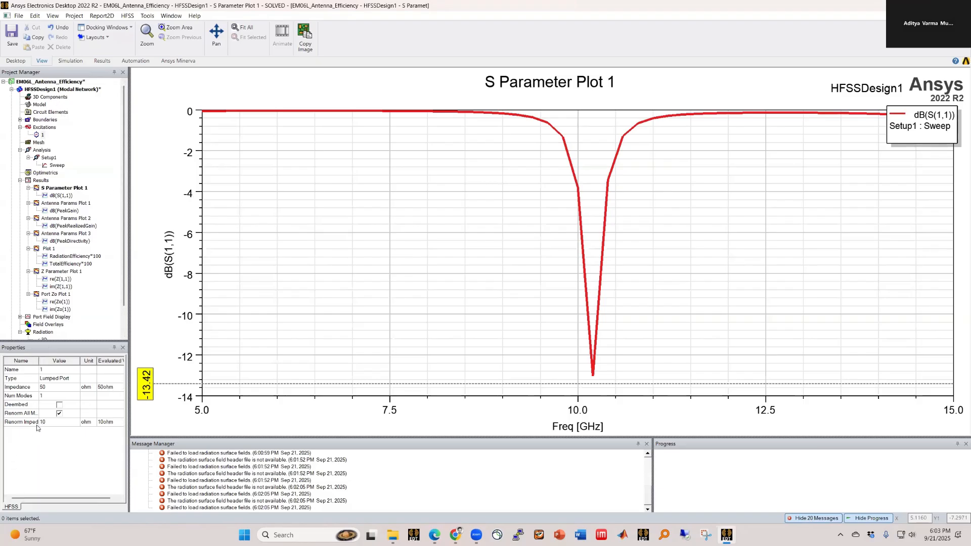
Show the Port Zo plot, try to set lumped port 1's renormalizing impedance to 10+j*20, and cancel adding the variable j
double_click(49, 297)
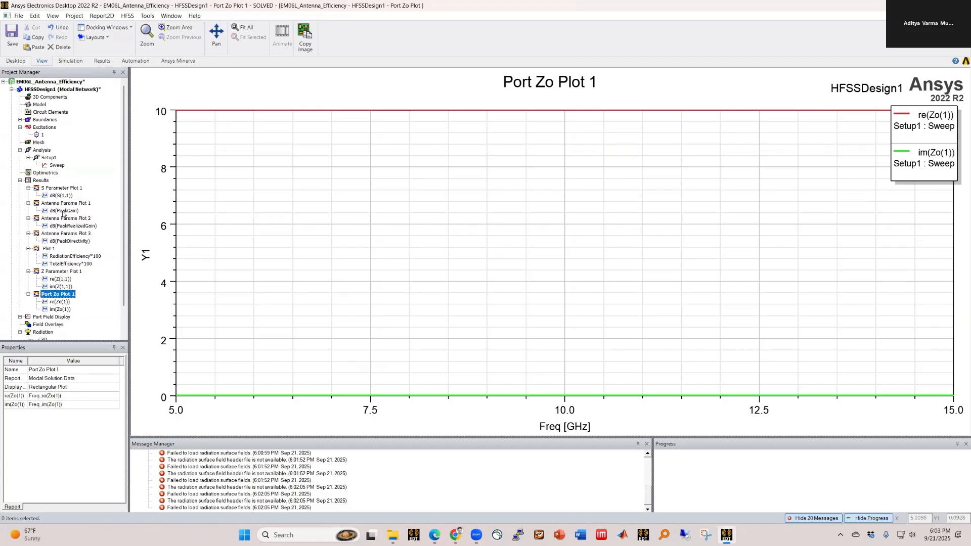
click(45, 134)
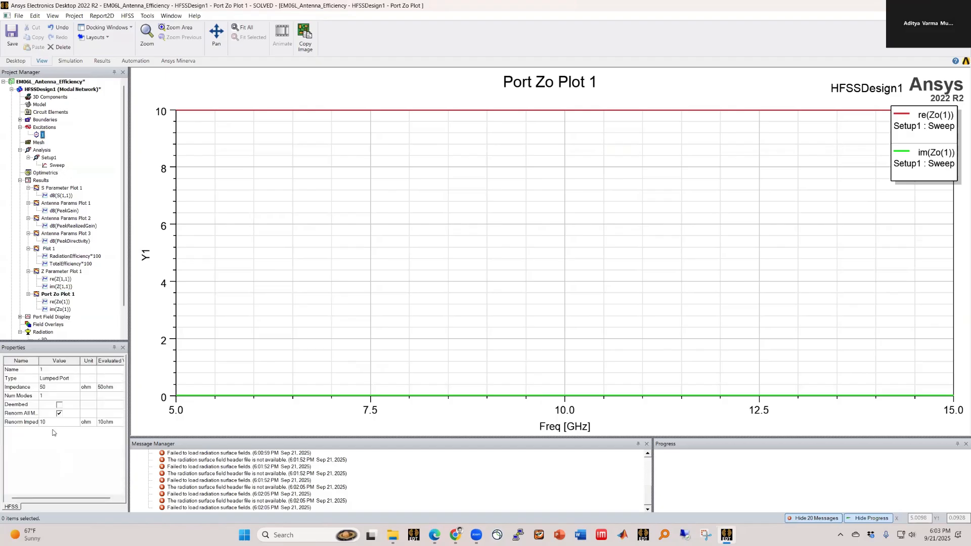
click(53, 423)
text(+j*20)
key(Return)
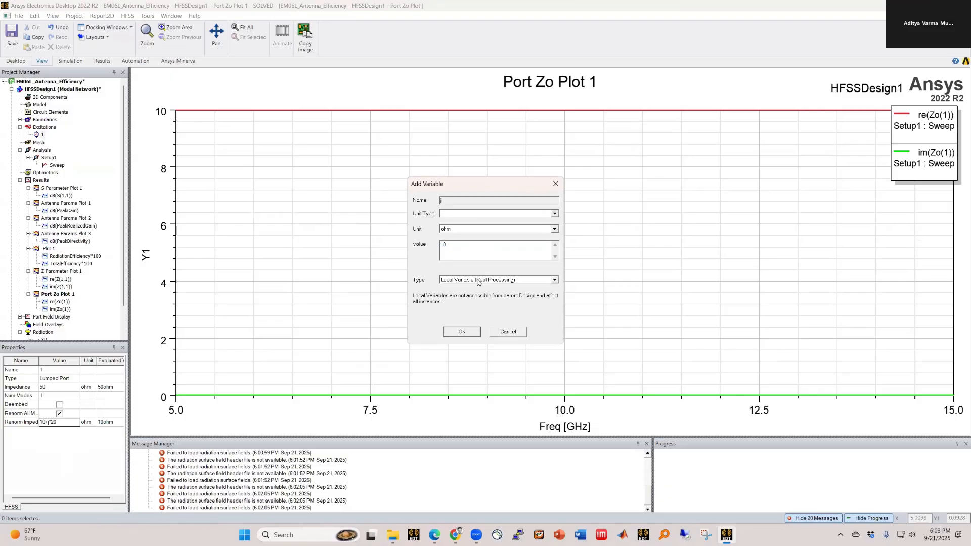
click(508, 332)
Correct the imaginary unit so lumped port 1's renormalizing impedance is 10+1i*20 ohm
click(51, 421)
key(BackSpace)
text(i)
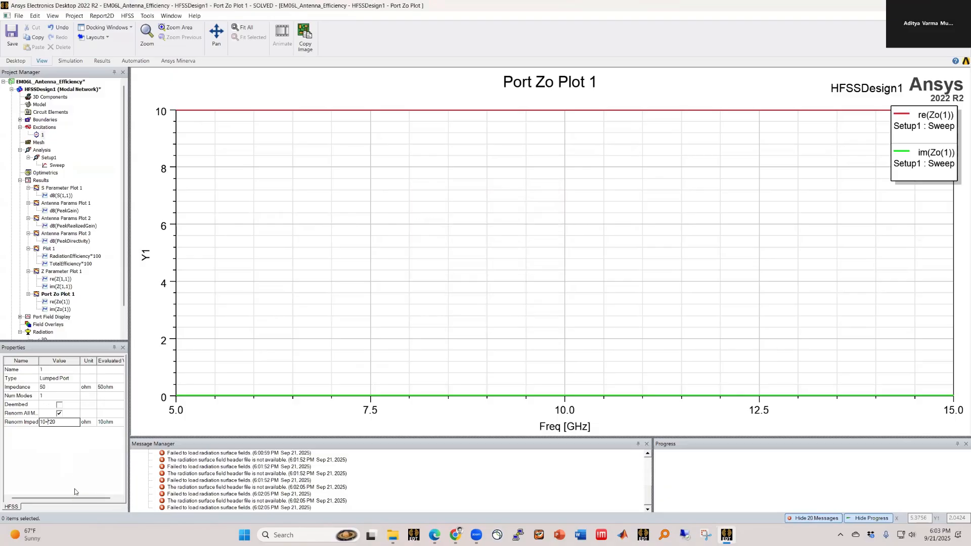
key(Return)
key(Escape)
text(1)
key(Return)
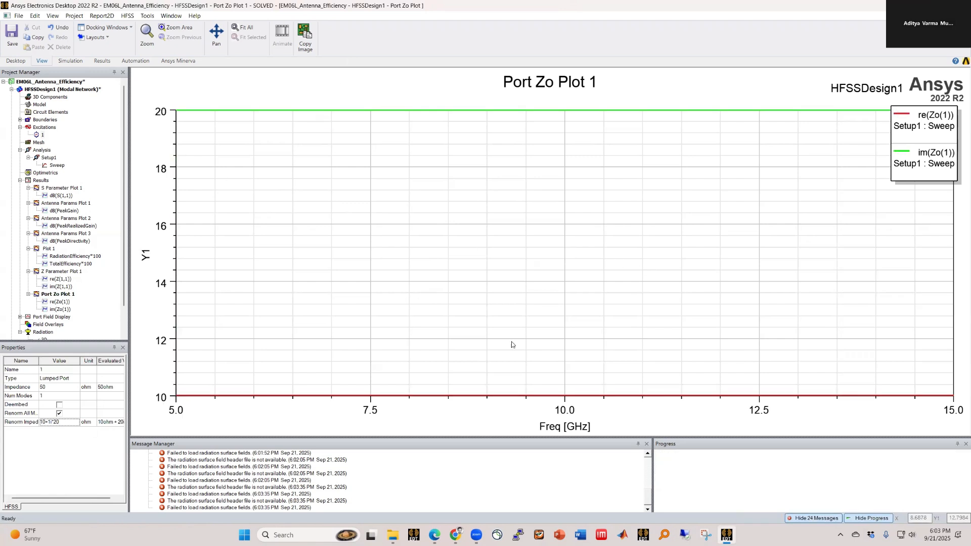
Set lumped port 1's renormalizing impedance to 50 ohm and clear the message list
click(63, 423)
text(50)
key(Return)
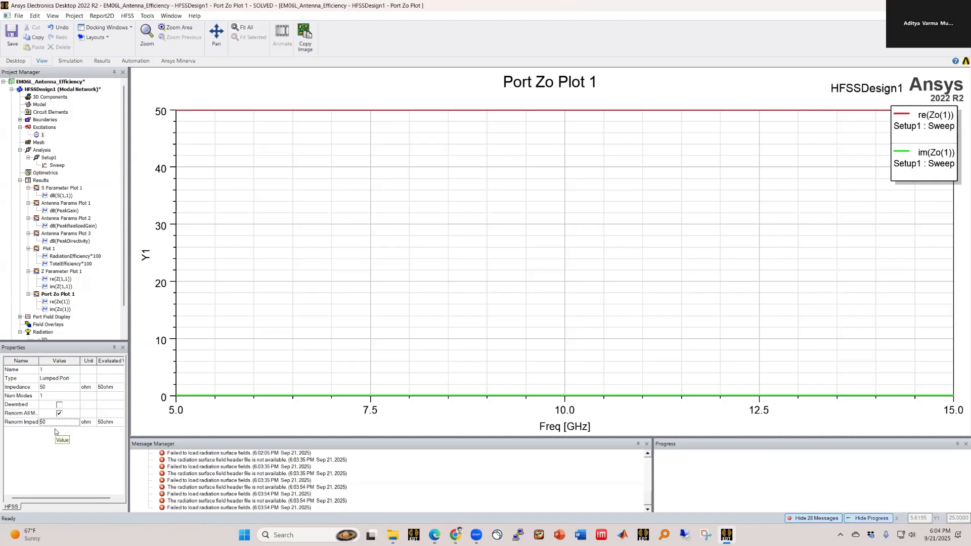
right_click(211, 462)
click(229, 470)
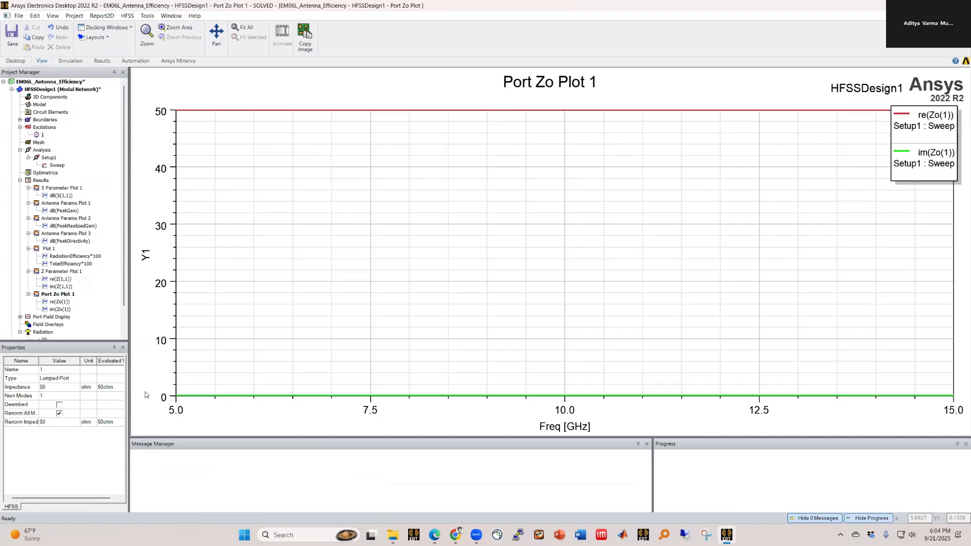
Enlarge the project tree area and collapse all the plots listed under Results
drag(63, 340, 60, 356)
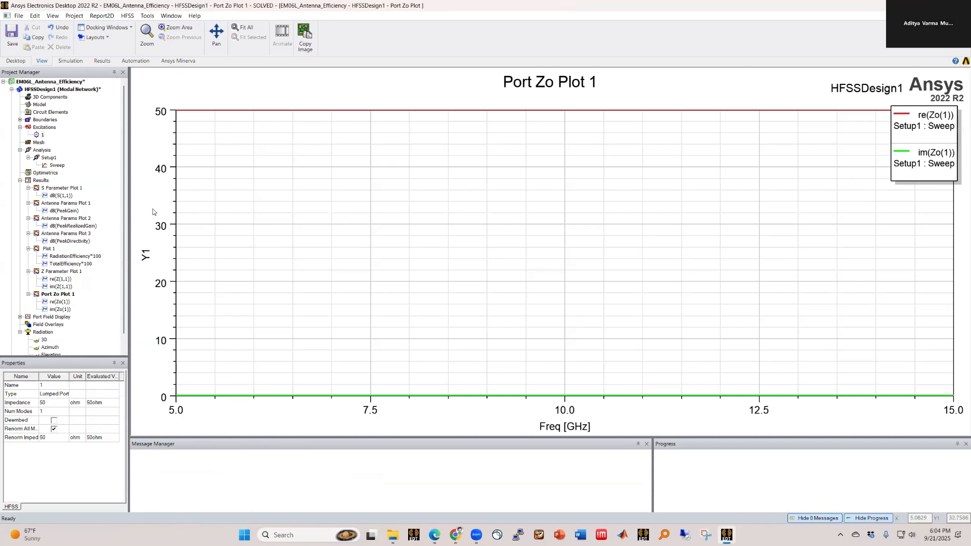
click(29, 203)
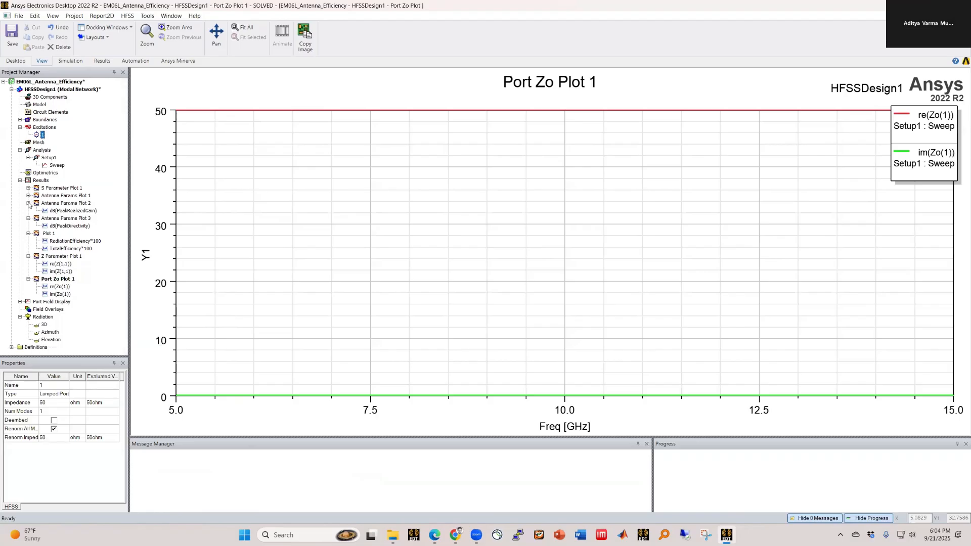
click(28, 203)
click(29, 210)
click(29, 218)
click(29, 225)
click(28, 233)
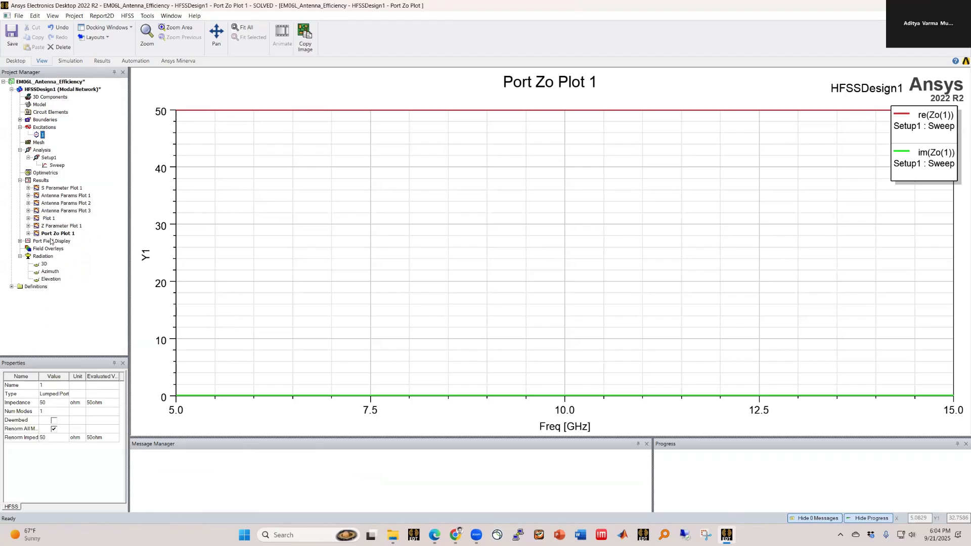
Start a rectangular far-field report of the axial ratio in dB, using Setup1 : Sweep with Freq as the primary sweep
right_click(42, 181)
mouse_move(87, 231)
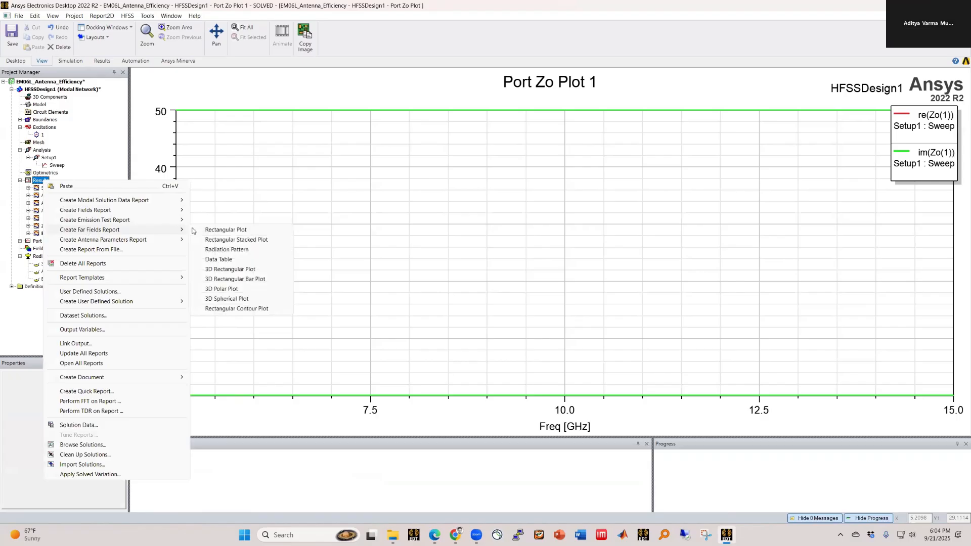
click(236, 230)
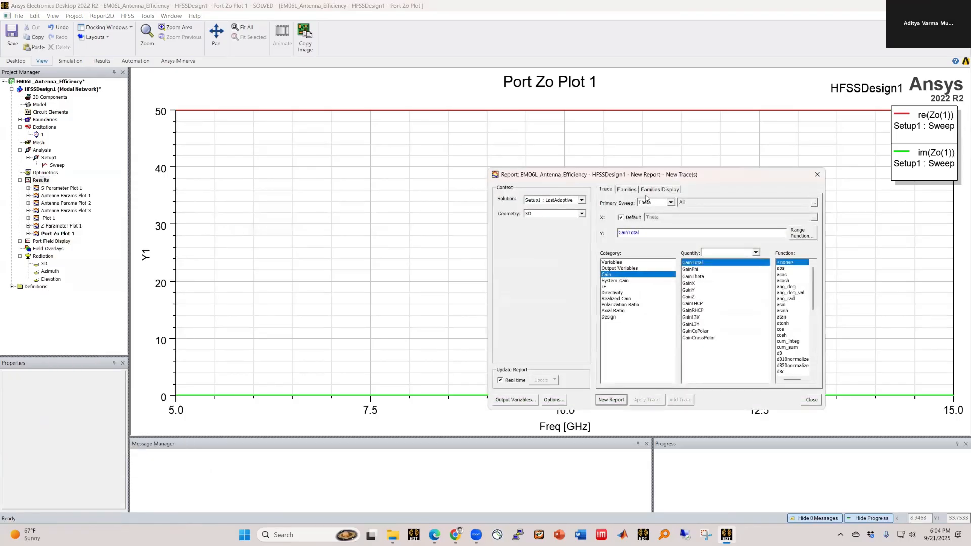
click(625, 311)
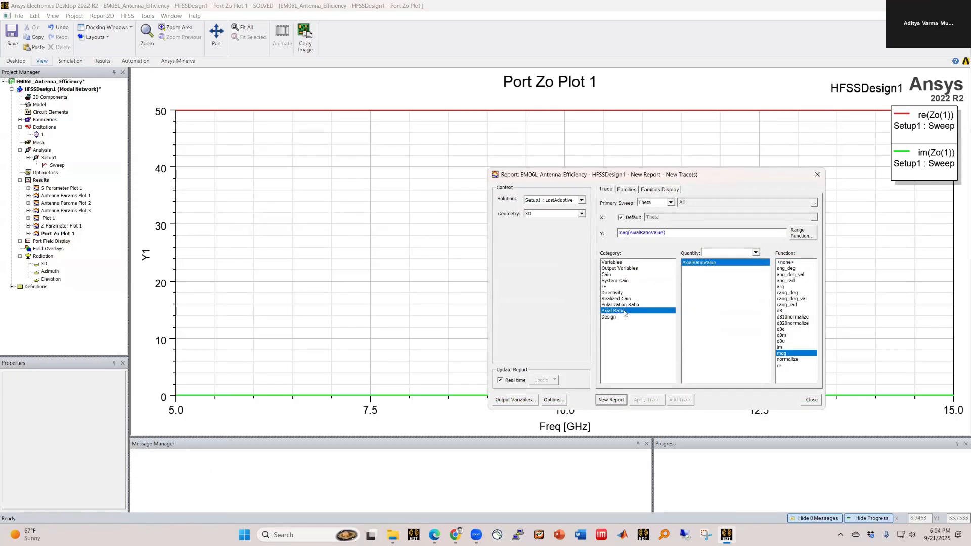
click(780, 310)
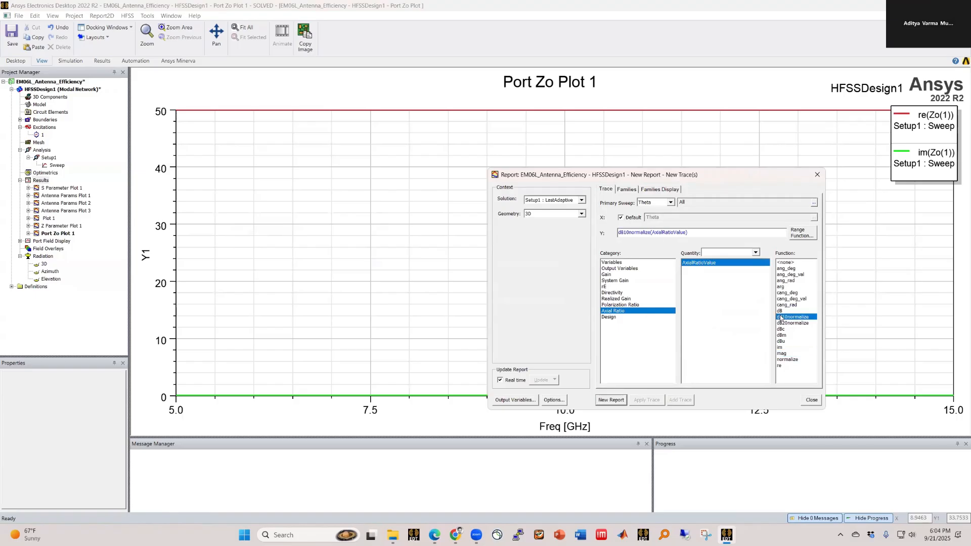
click(561, 201)
click(553, 215)
click(650, 202)
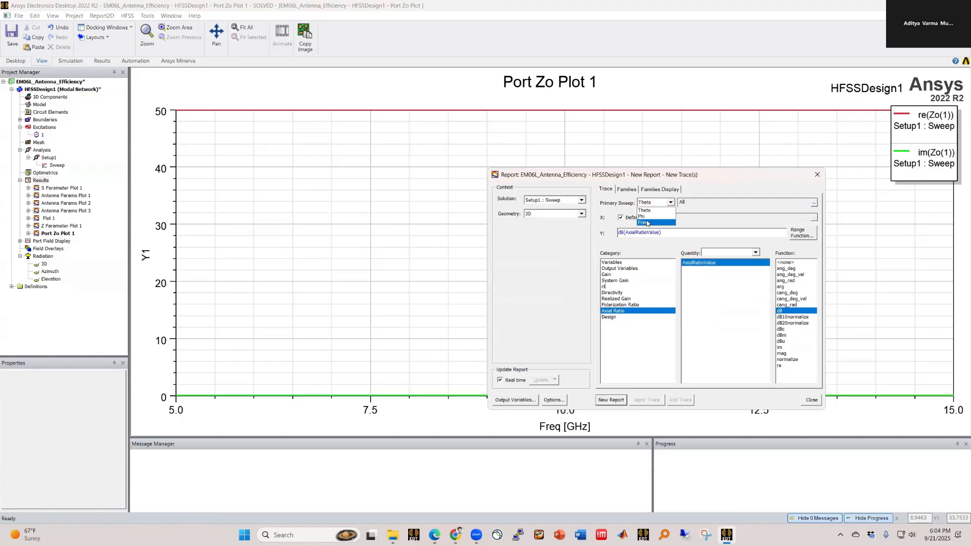
click(647, 223)
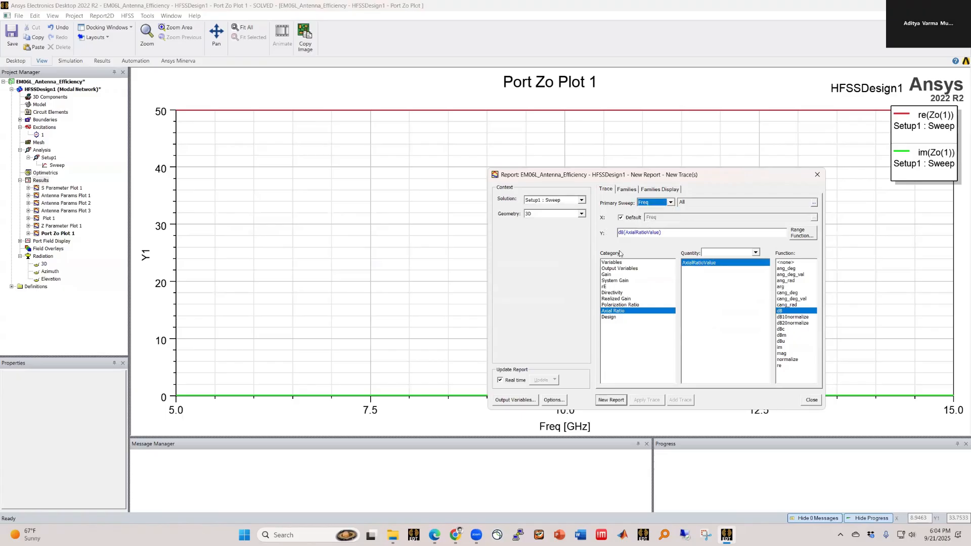
Restrict the axial ratio report's Theta values to 0deg
click(627, 189)
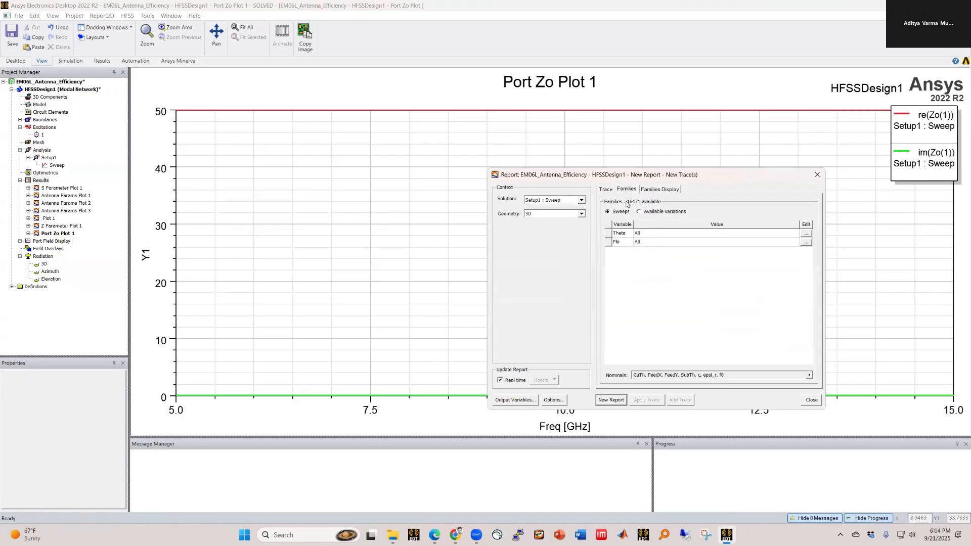
click(805, 233)
click(830, 261)
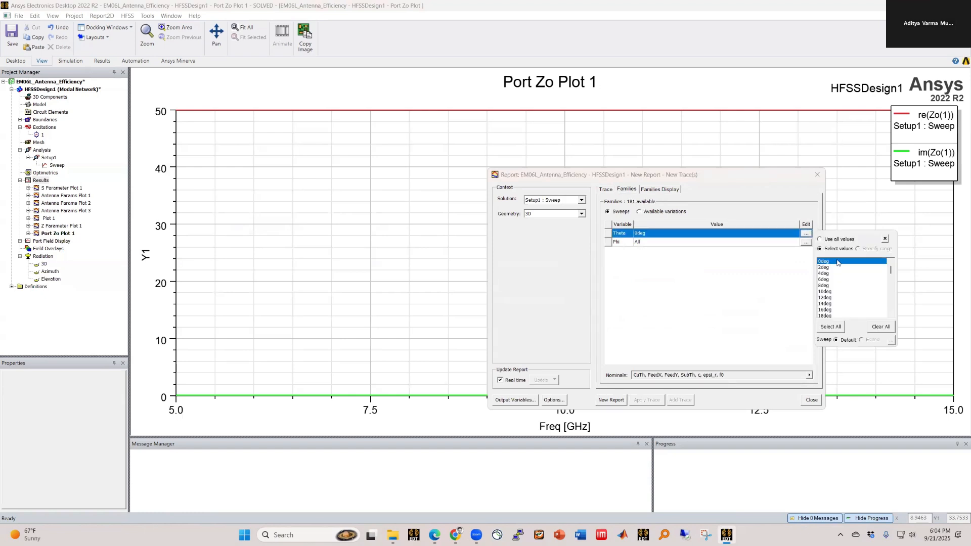
click(885, 238)
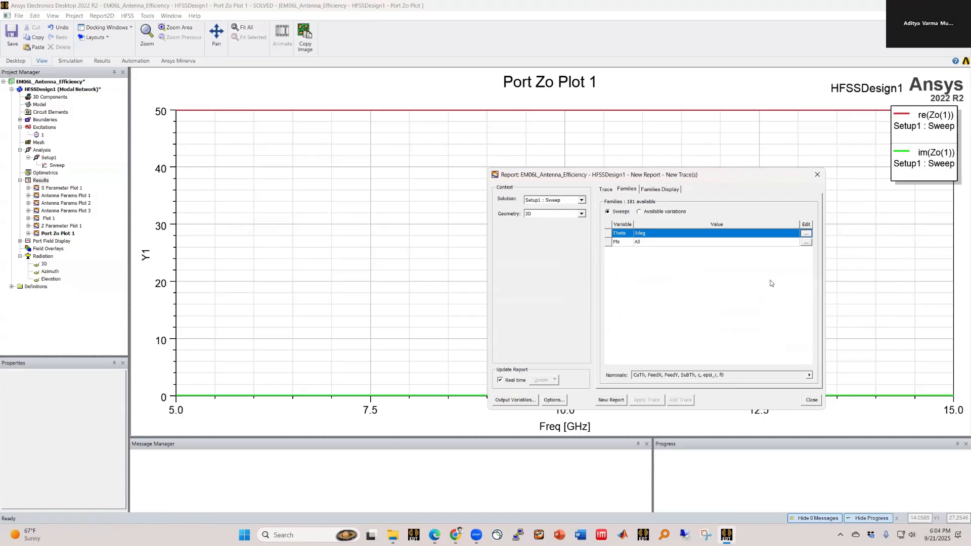
Restrict the axial ratio report's Phi values to 90deg
click(806, 242)
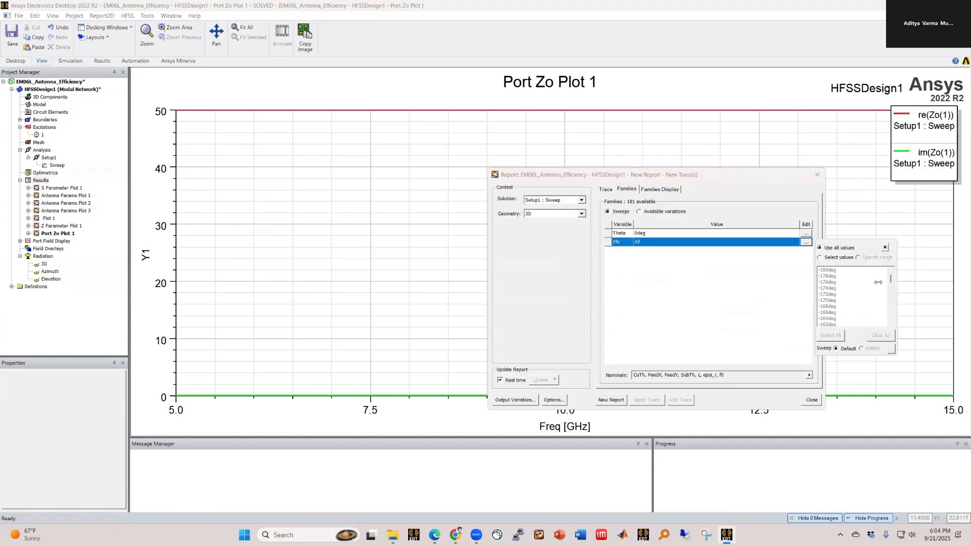
click(828, 282)
scroll(872, 296, down, 5)
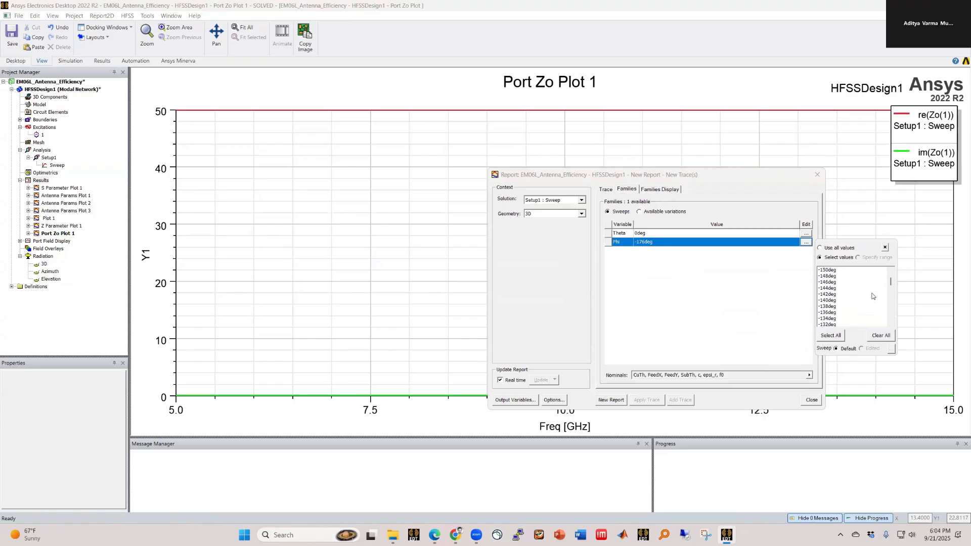
drag(891, 283, 890, 310)
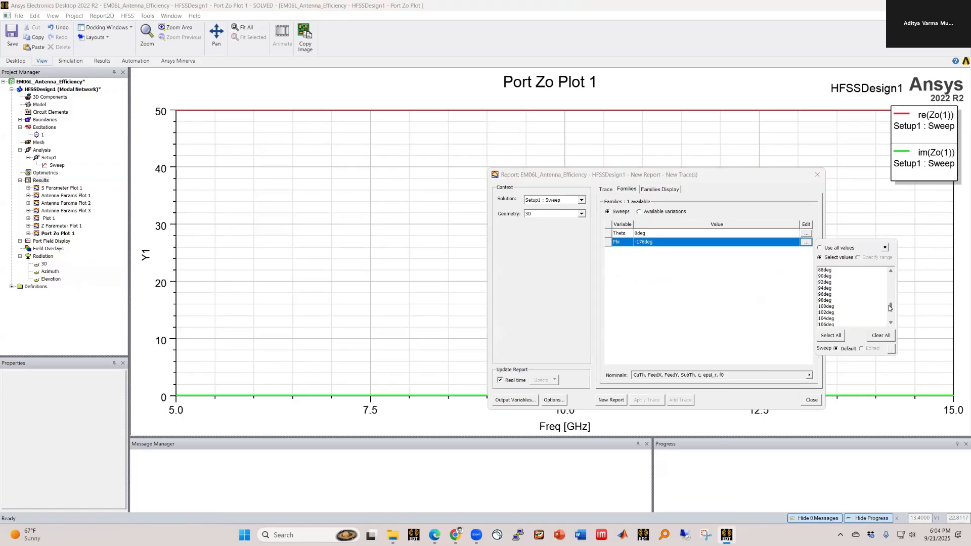
click(834, 276)
click(885, 247)
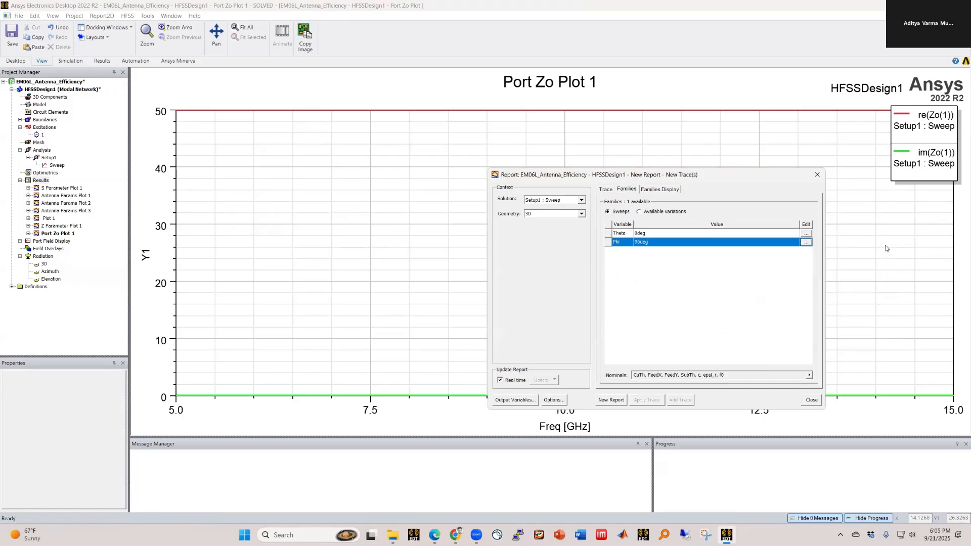
Create the dB(AxialRatioValue) plot over frequency and close the report dialog
click(605, 190)
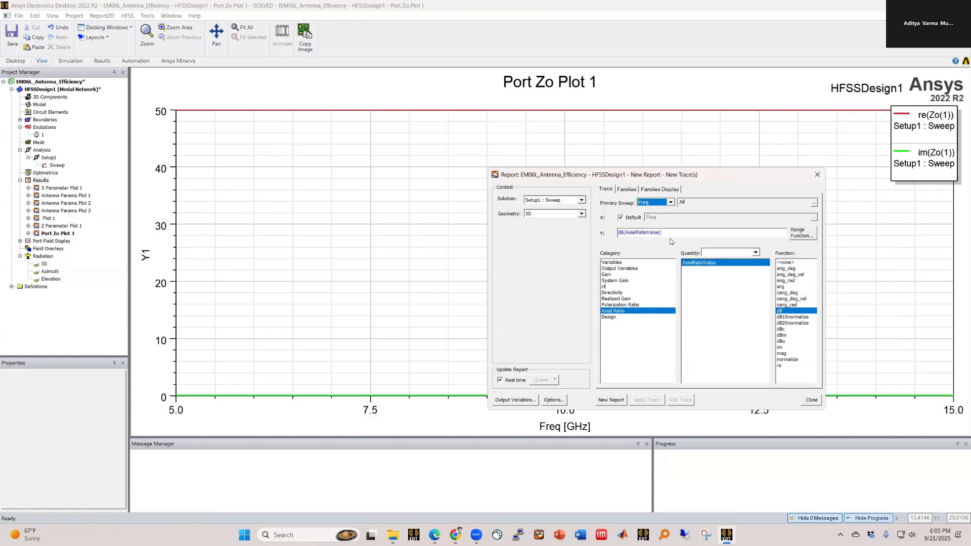
click(610, 399)
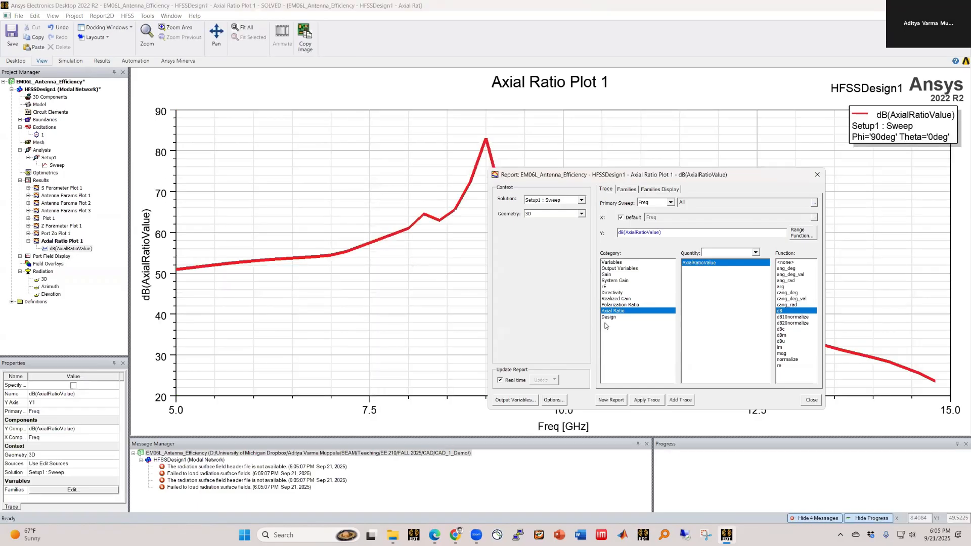
click(811, 400)
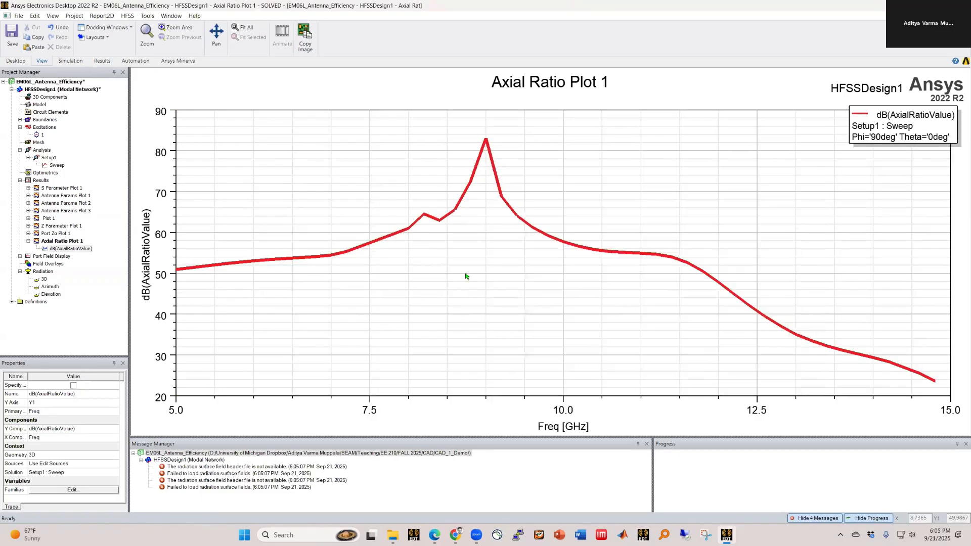
click(244, 356)
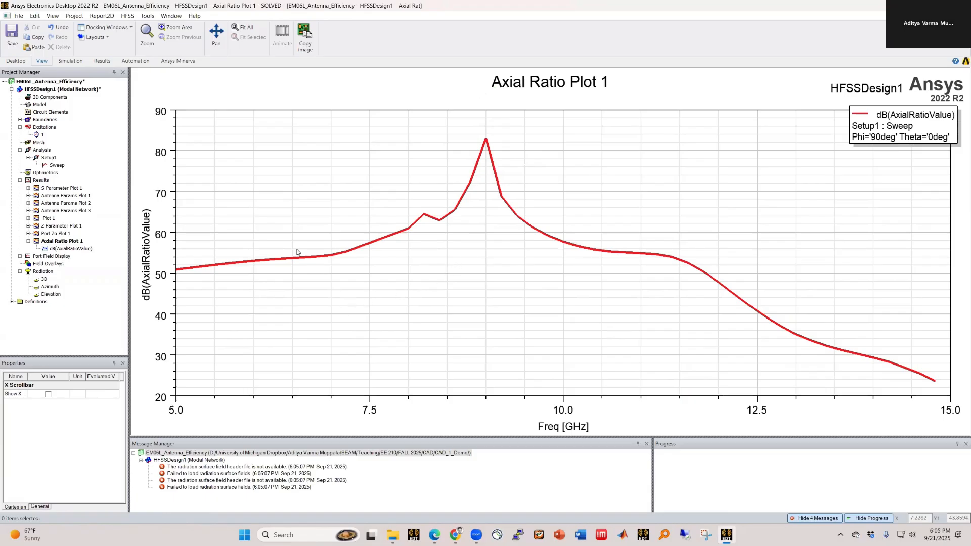
Examine the patch antenna's 3D model and its axes, and return to the axial ratio plot
double_click(56, 89)
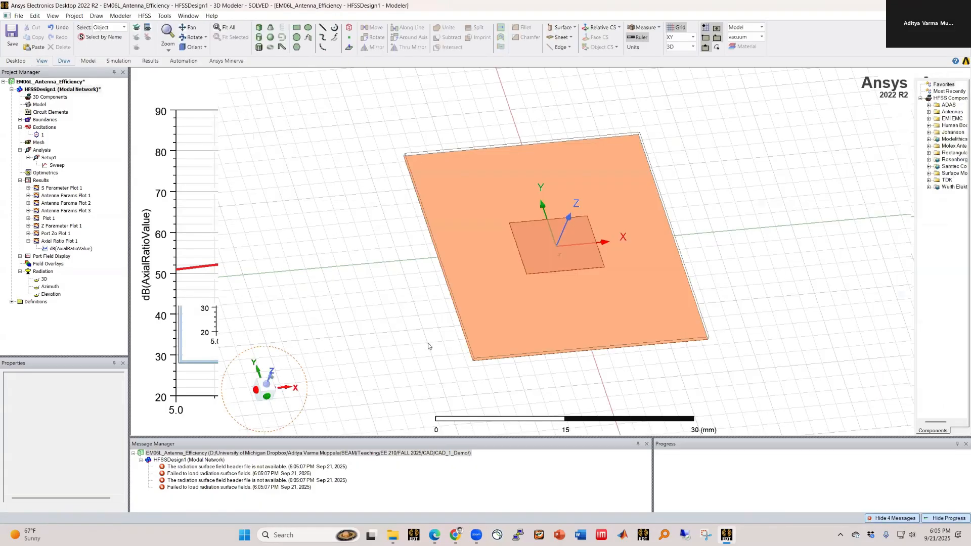
mouse_move(428, 344)
middle_down()
mouse_move(400, 322)
mouse_move(424, 349)
mouse_move(528, 243)
middle_up()
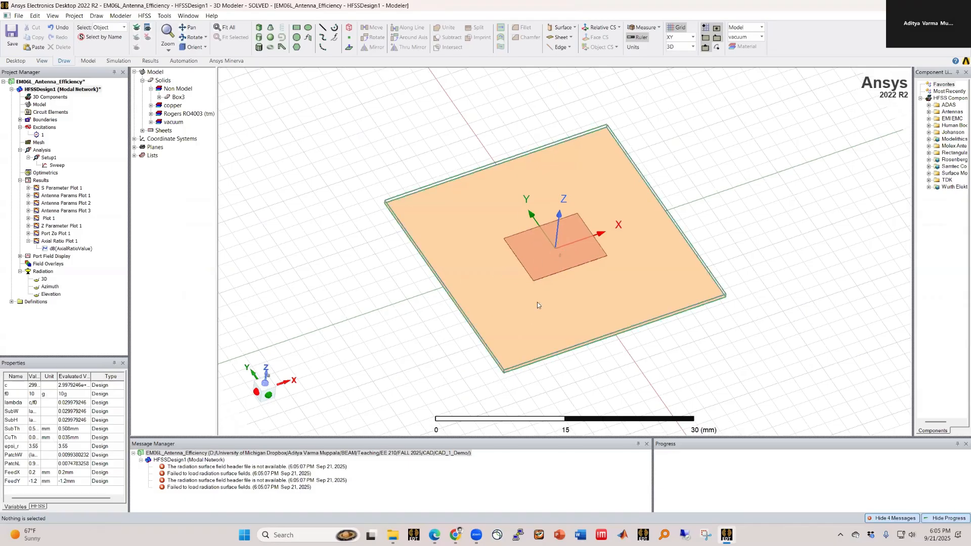
middle_drag(414, 338, 410, 339)
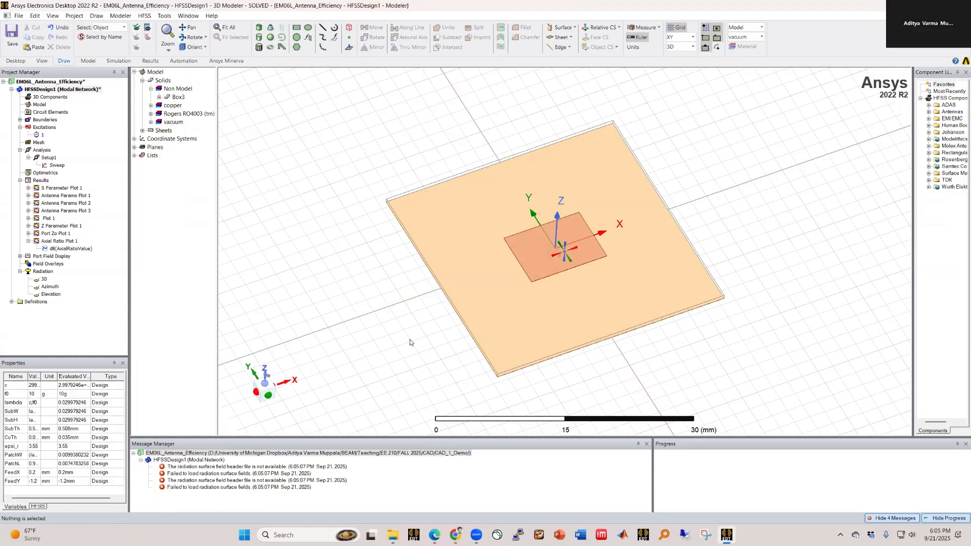
double_click(58, 241)
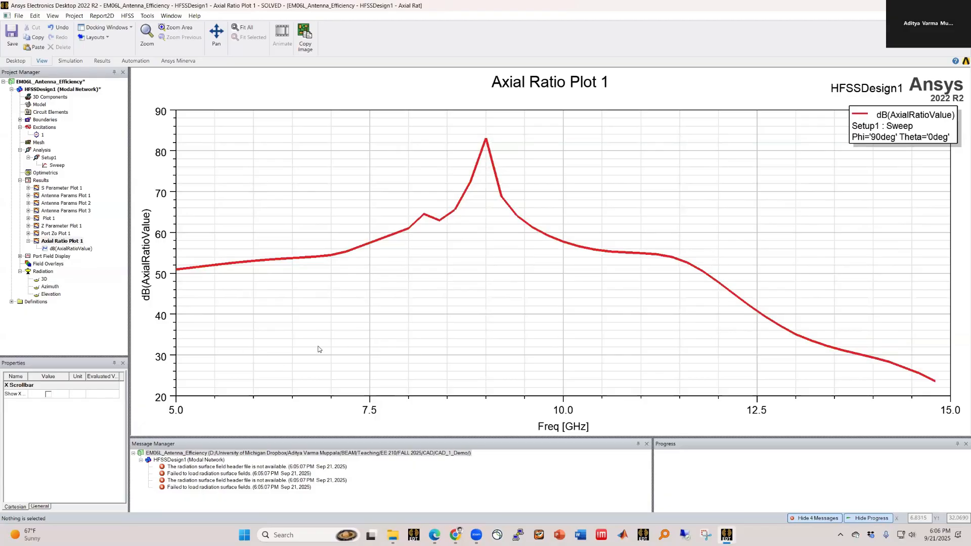
click(51, 343)
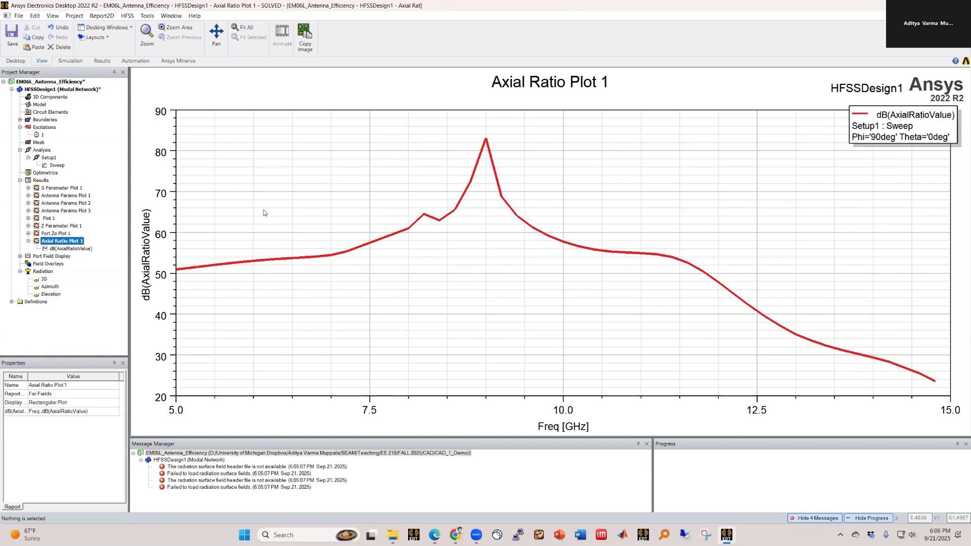
Start another rectangular far-field report and choose the Polarization Ratio category
right_click(42, 181)
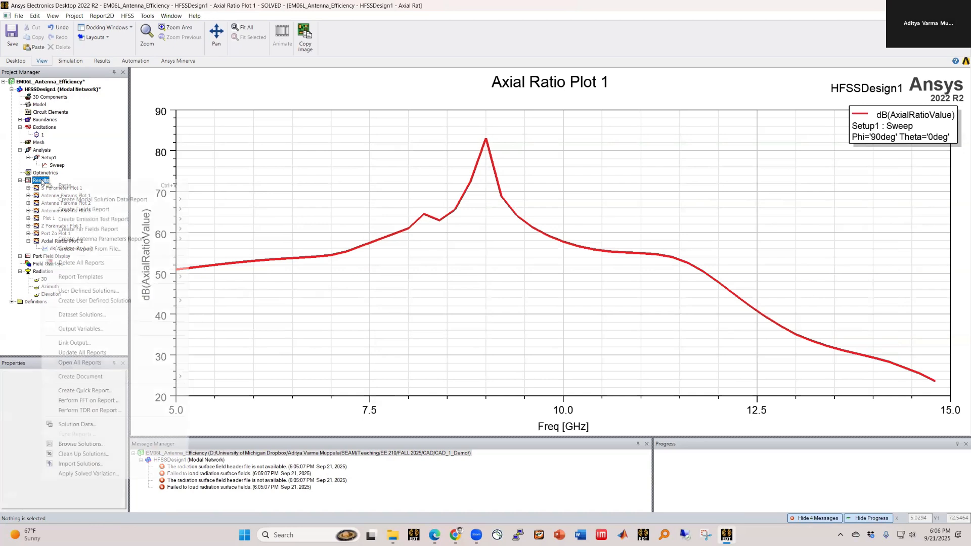
mouse_move(106, 230)
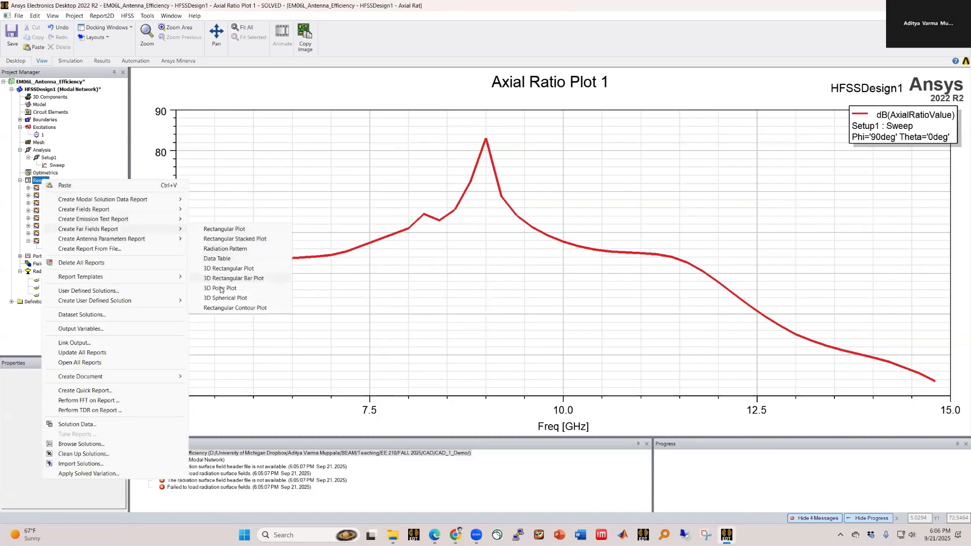
click(217, 229)
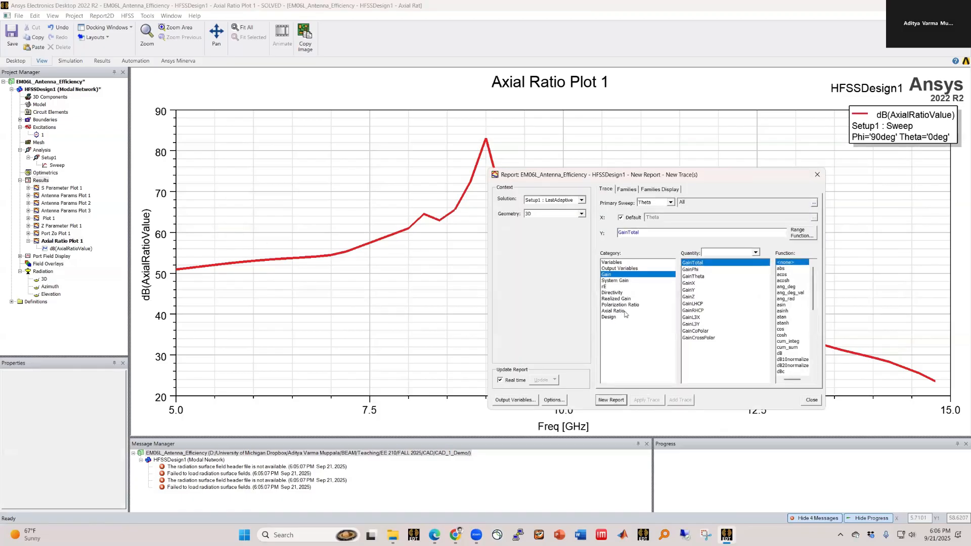
click(629, 304)
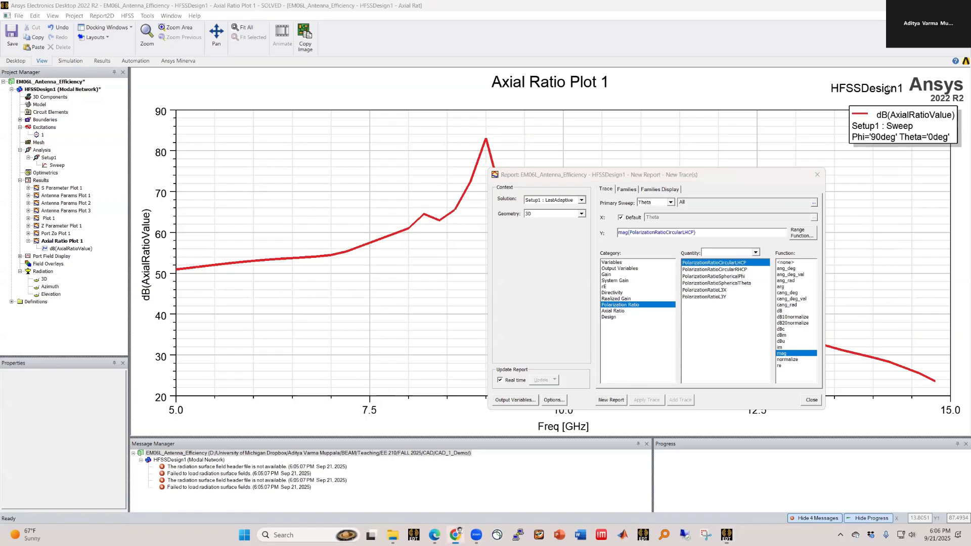
Switch to EE210_HW4.pdf in the browser and read the appendix on polarization definitions and polarization ratio quantities in HFSS
drag(613, 132, 504, 128)
double_click(504, 129)
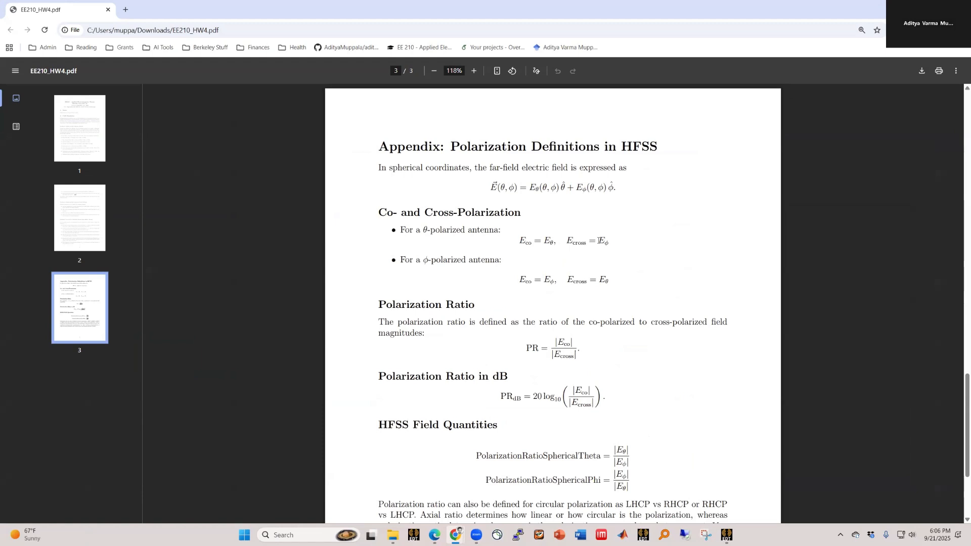
scroll(535, 213, down, 2)
scroll(483, 187, up, 2)
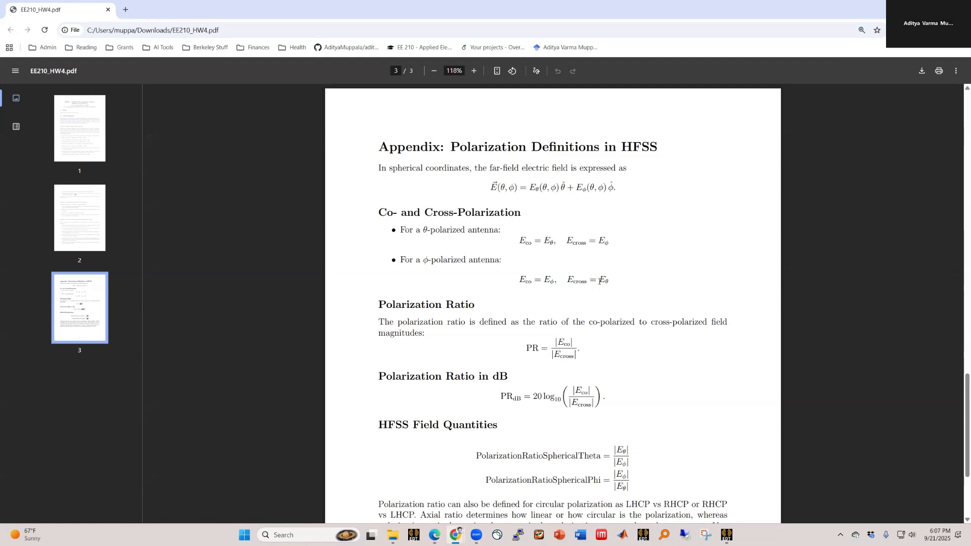
scroll(400, 275, down, 2)
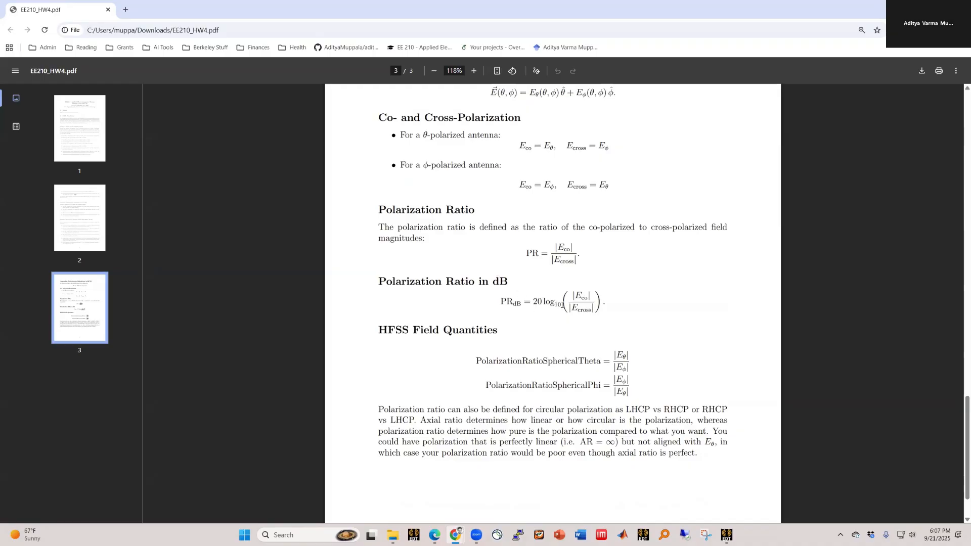
scroll(550, 332, down, 1)
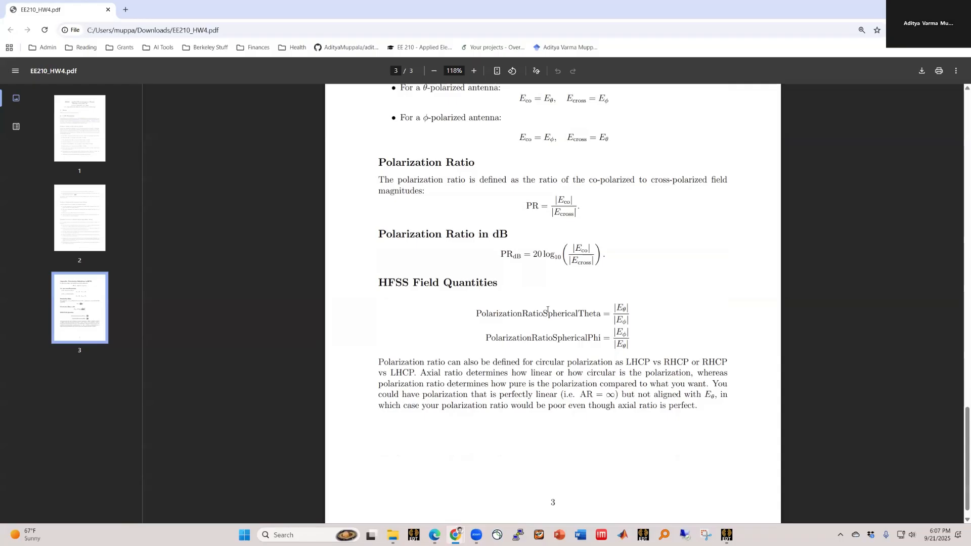
Read the PDF's HFSS polarization quantities and the note on circular polarization ratio, and return to Ansys Electronics Desktop
drag(477, 315, 601, 314)
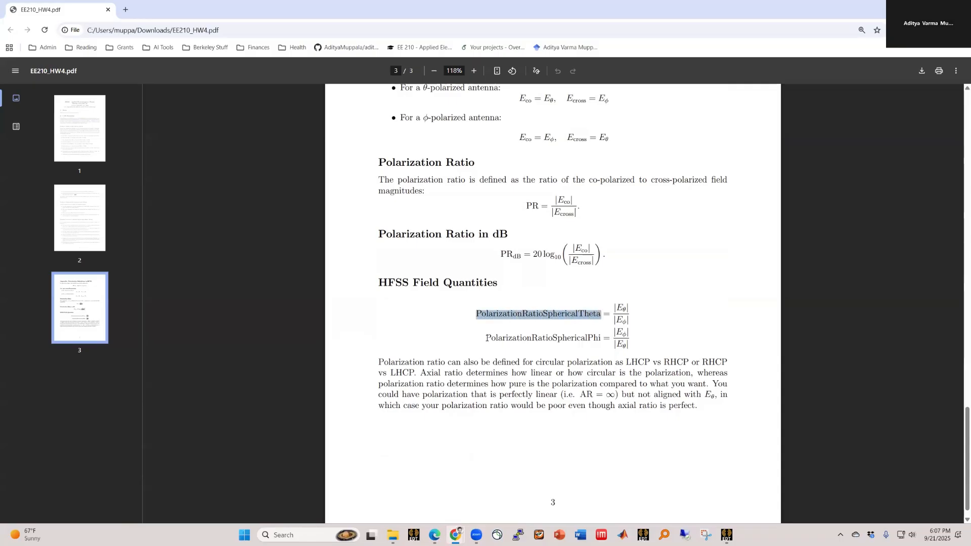
click(486, 338)
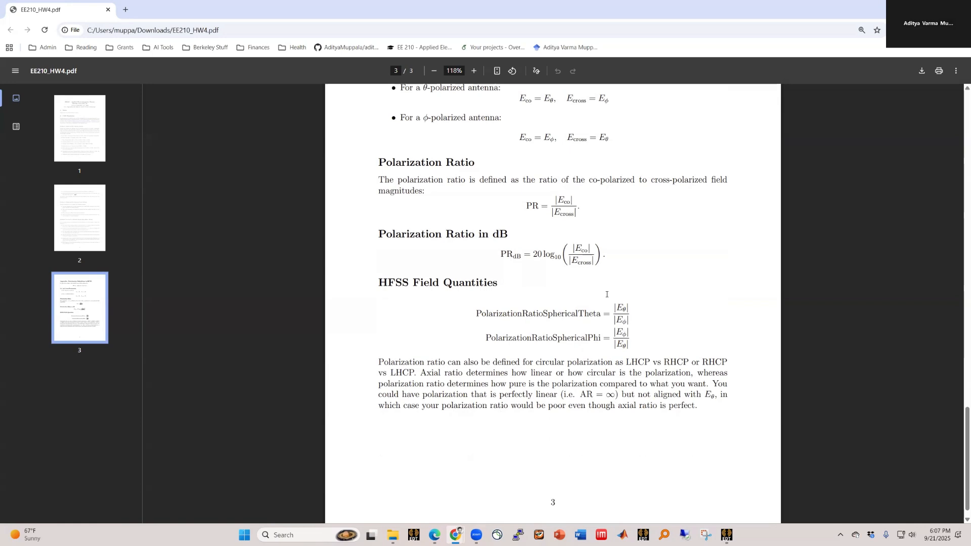
scroll(607, 294, up, 2)
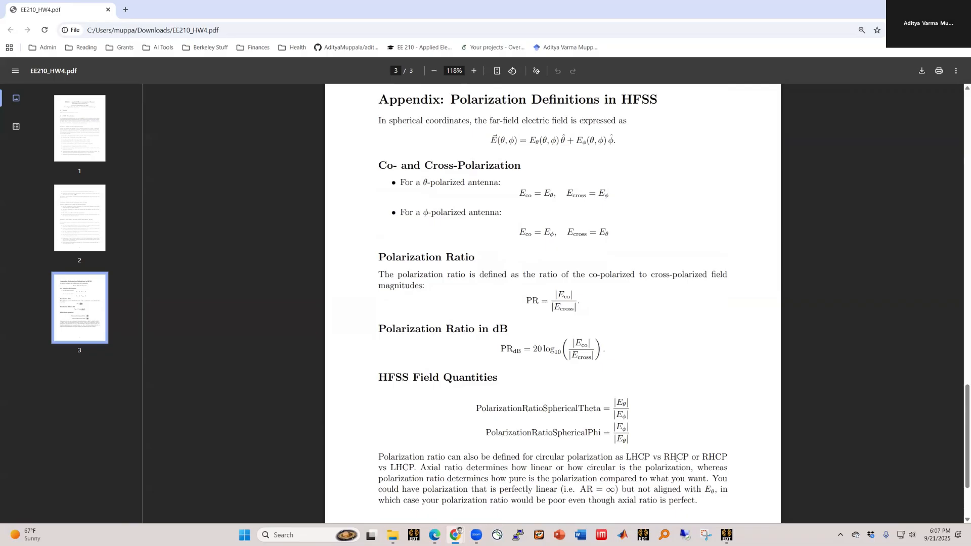
drag(626, 458, 688, 458)
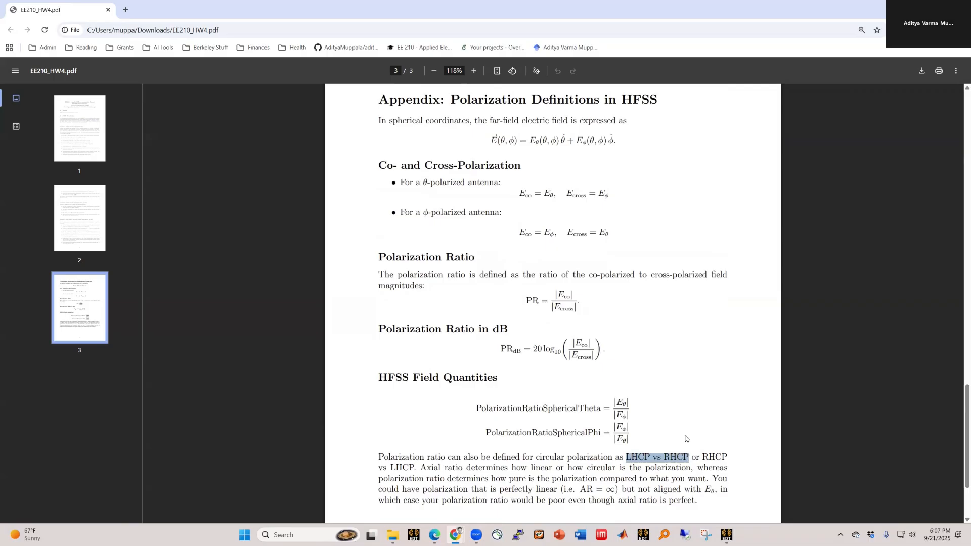
click(686, 439)
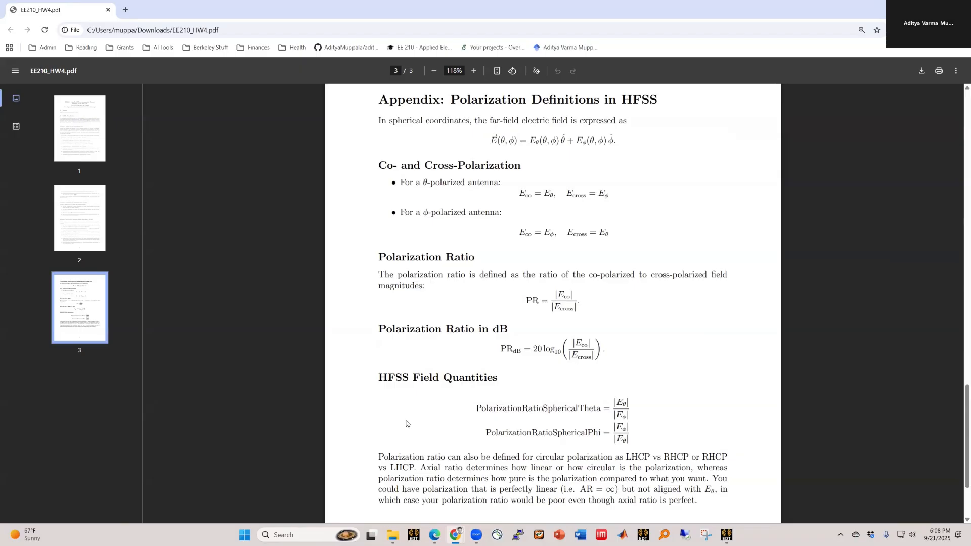
scroll(407, 424, down, 1)
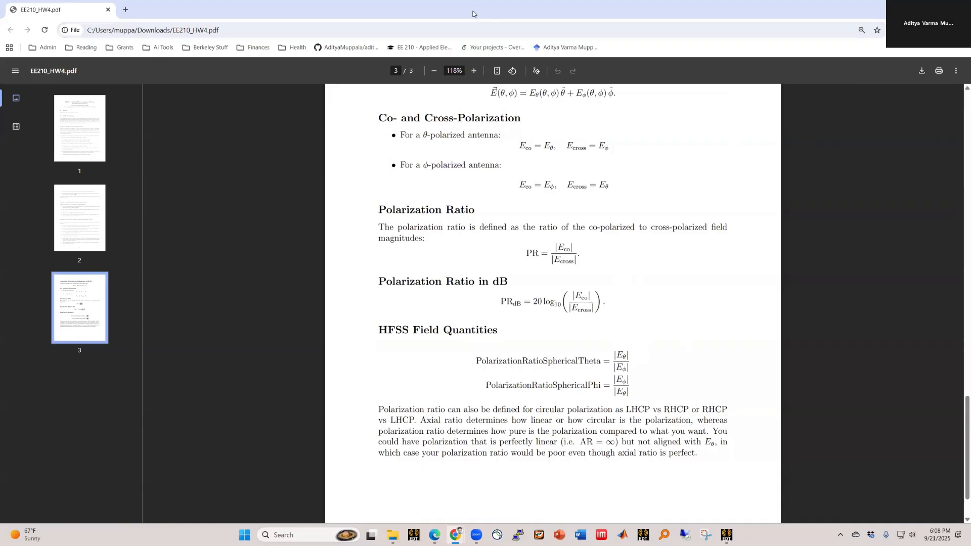
drag(471, 9, 475, 0)
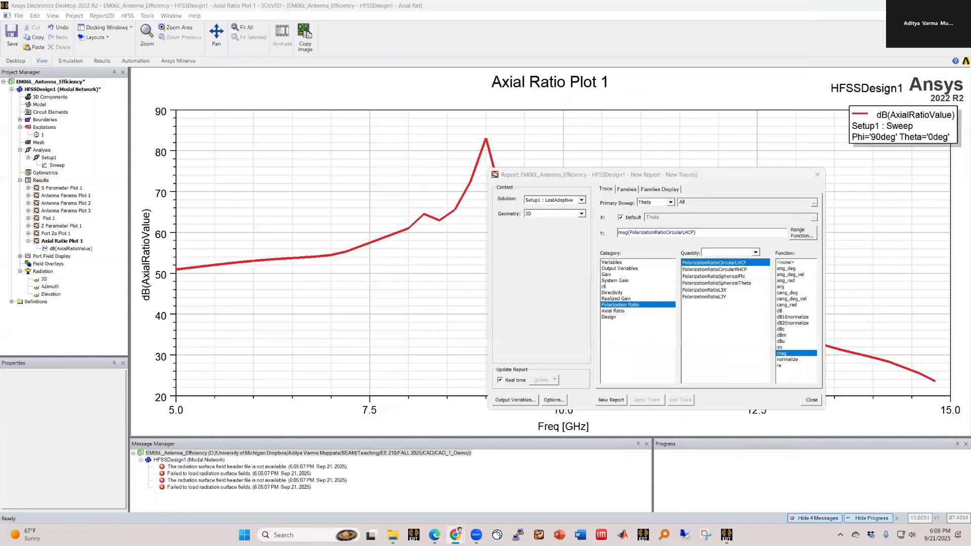
Dismiss the pending polarization ratio report and examine the patch antenna's orientation relative to the axes in the 3D model
click(740, 284)
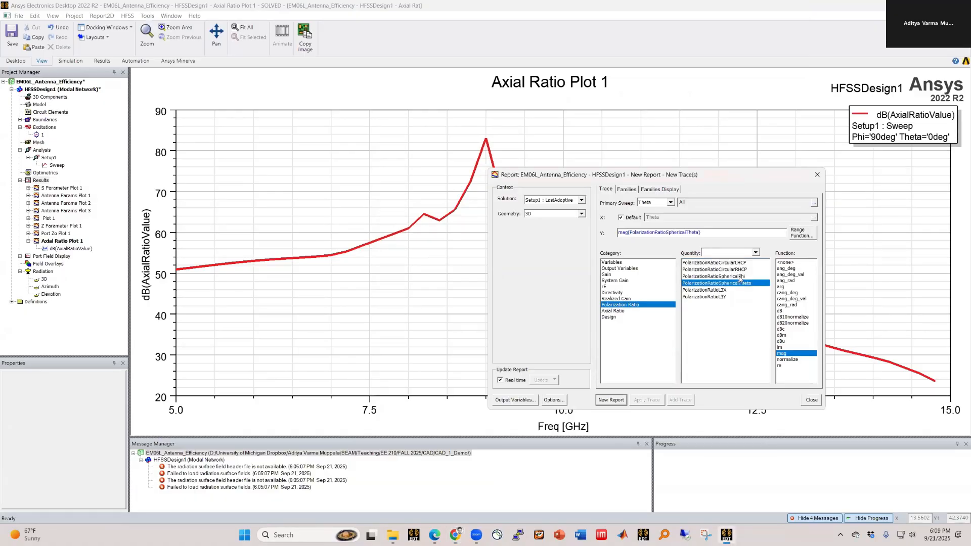
click(812, 400)
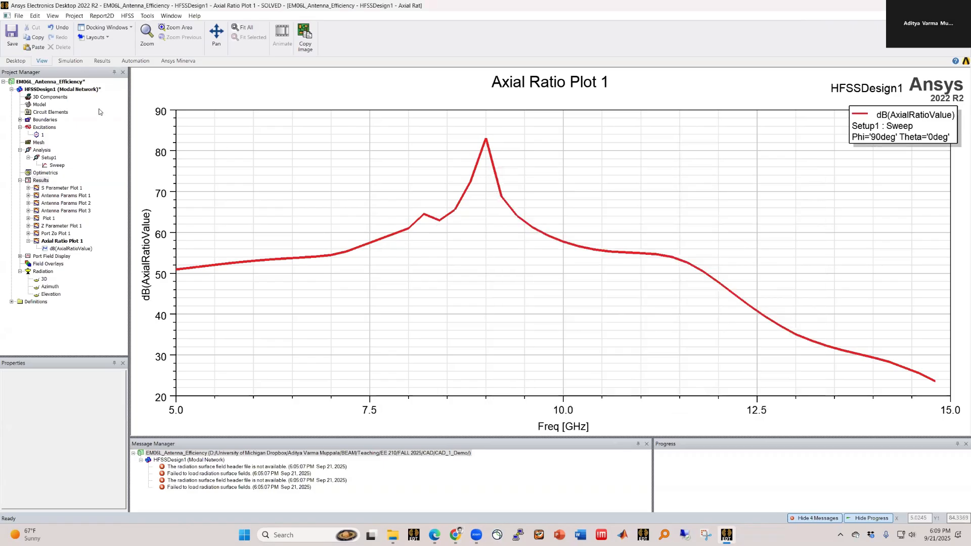
double_click(92, 91)
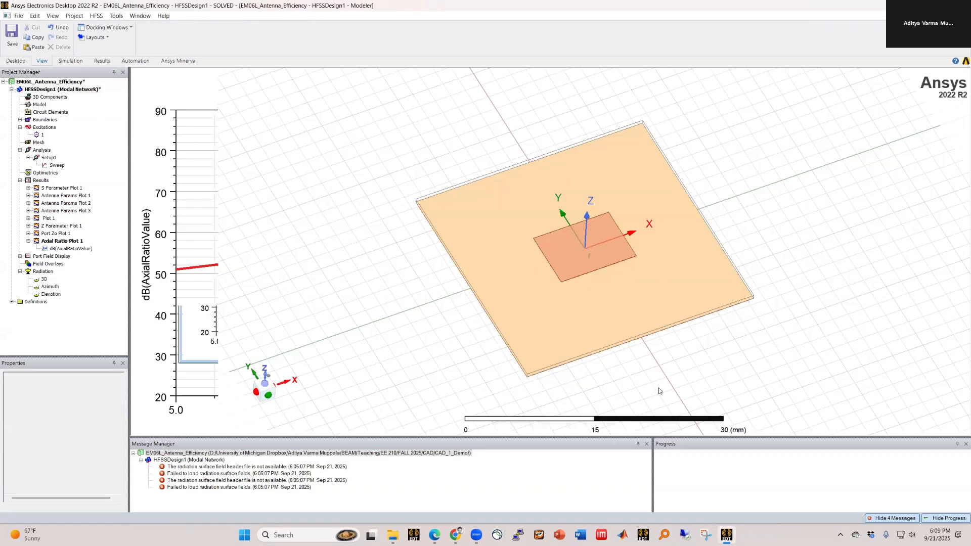
middle_drag(614, 375, 603, 347)
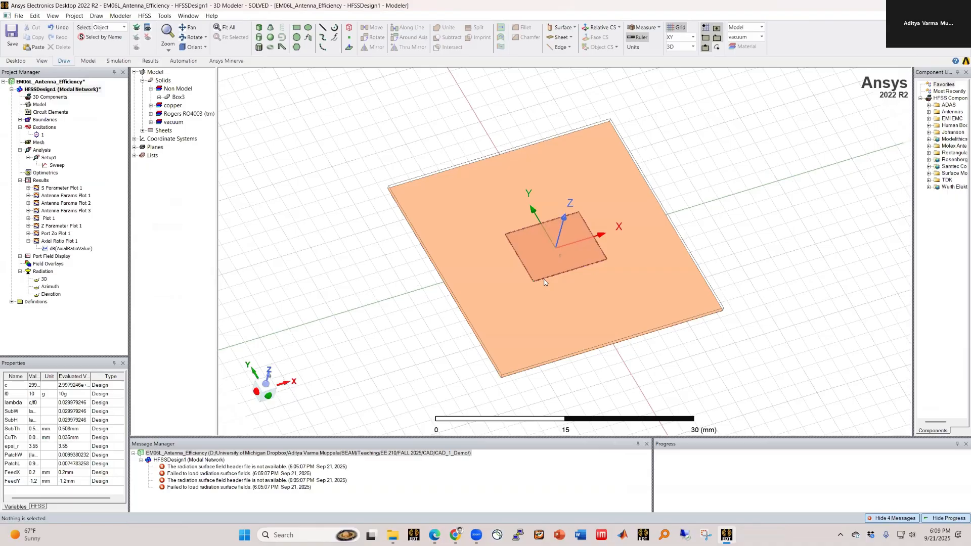
scroll(544, 279, up, 3)
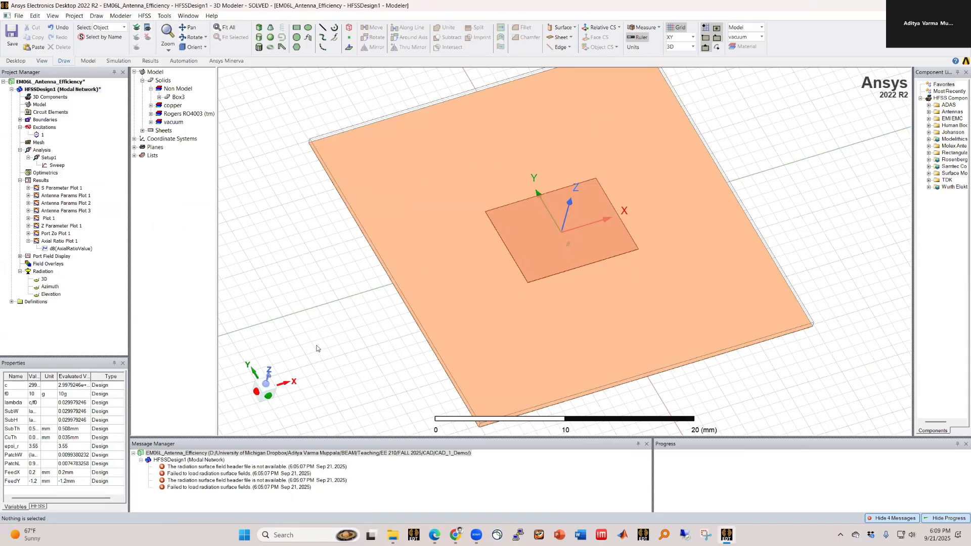
scroll(317, 348, down, 1)
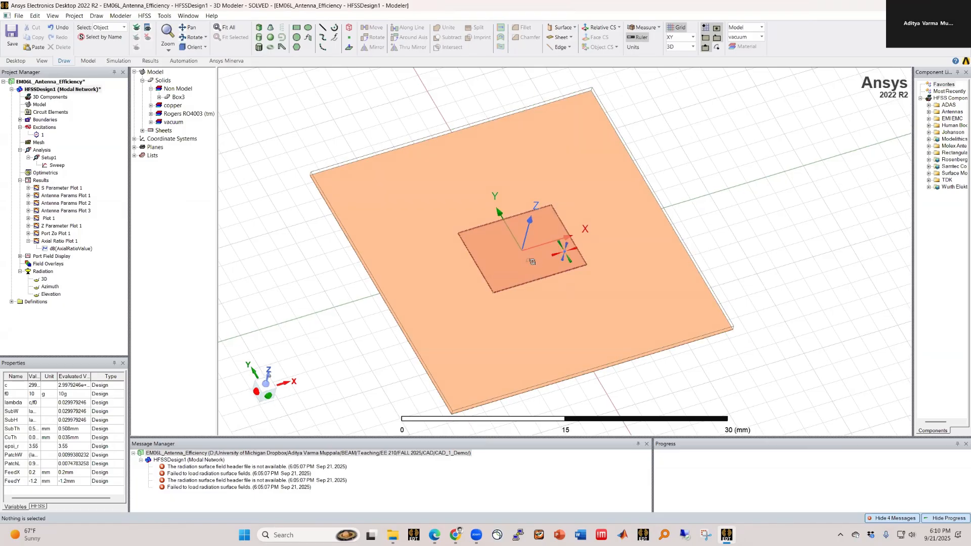
middle_drag(532, 261, 528, 262)
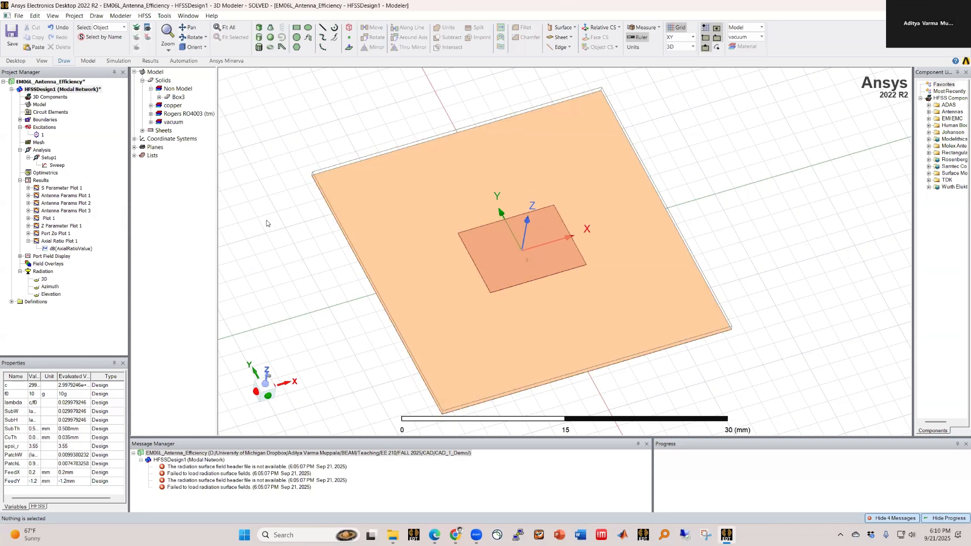
Create a rectangular far-field report of the Polarization Ratio quantity PolarizationRatioSphericalTheta with the dB function
right_click(48, 180)
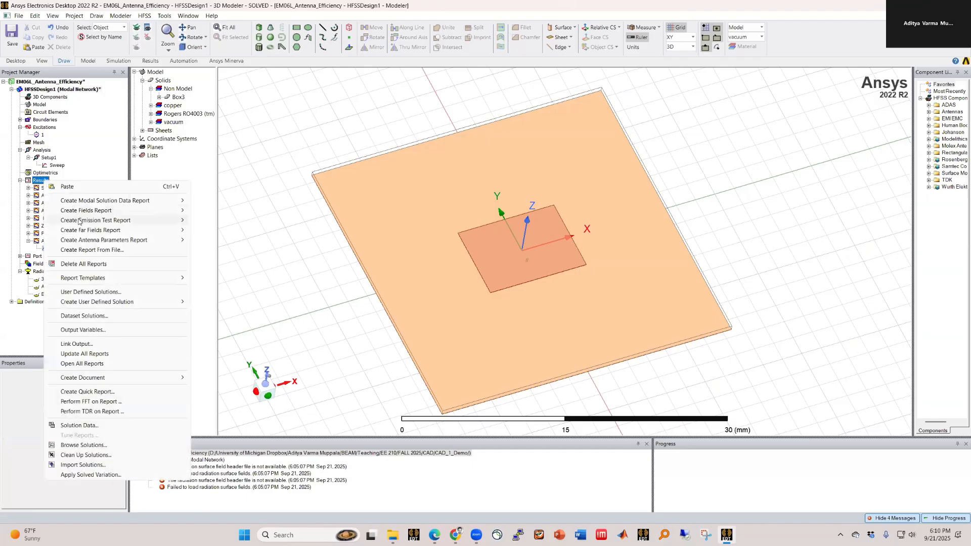
mouse_move(85, 235)
mouse_move(97, 203)
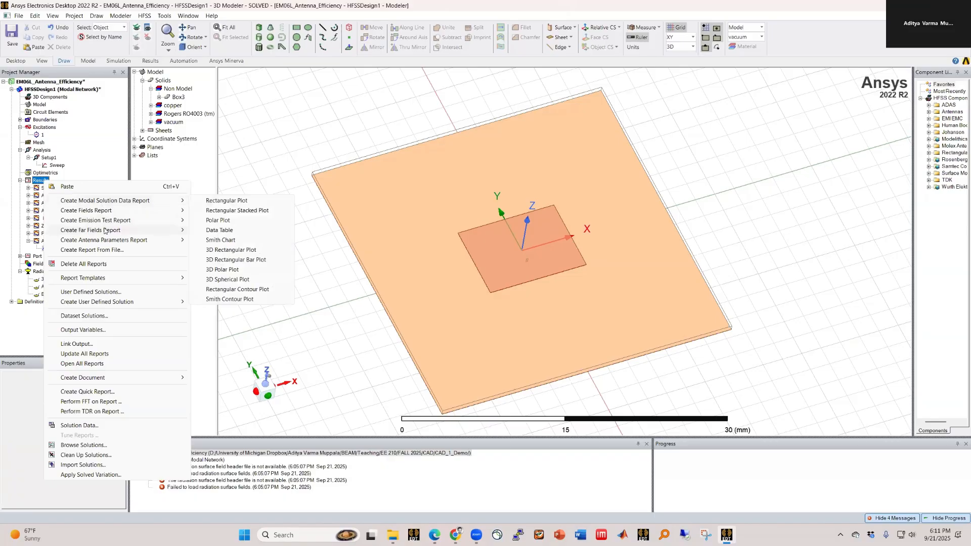
click(226, 230)
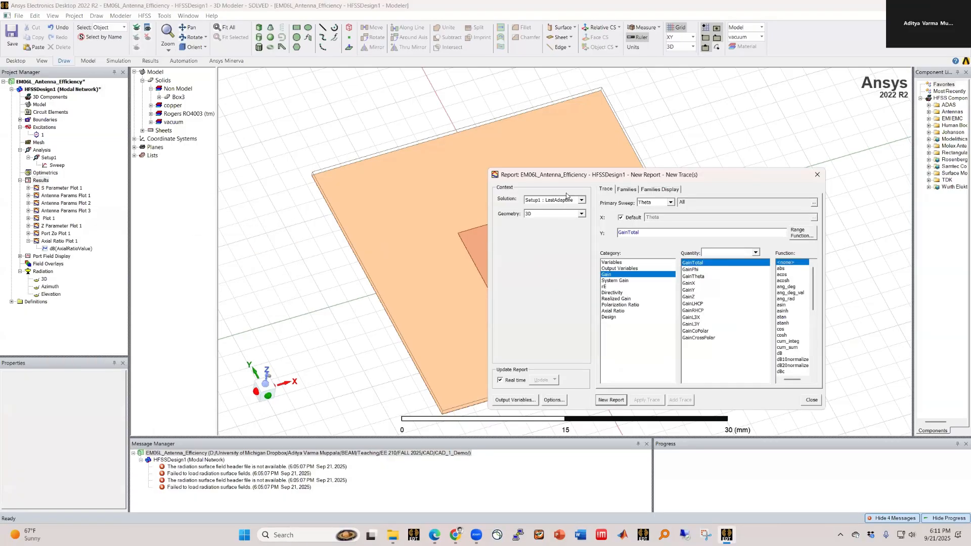
click(299, 265)
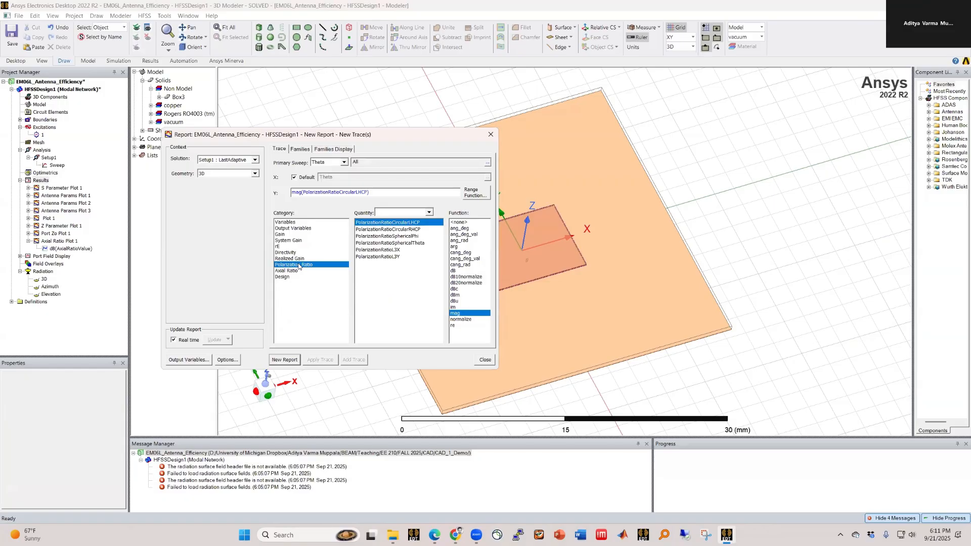
click(412, 244)
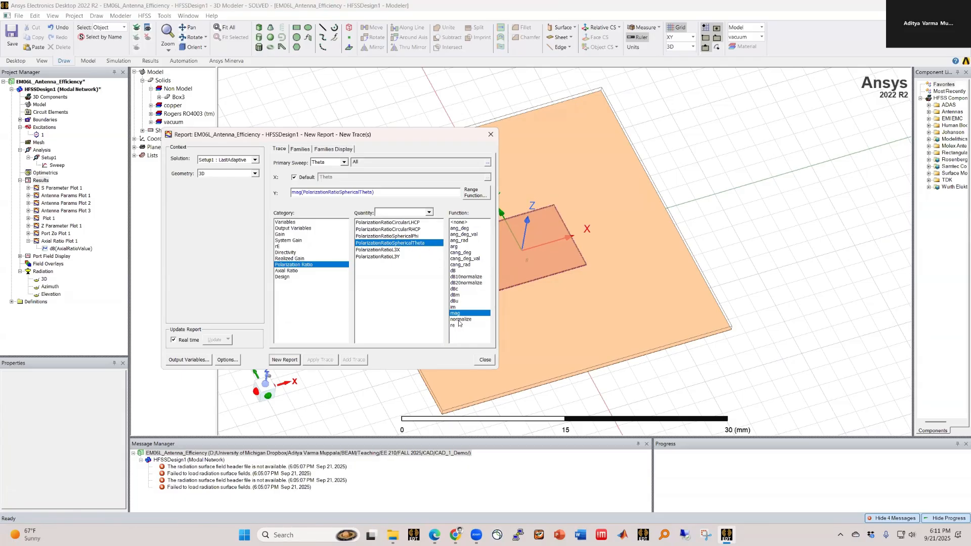
click(457, 271)
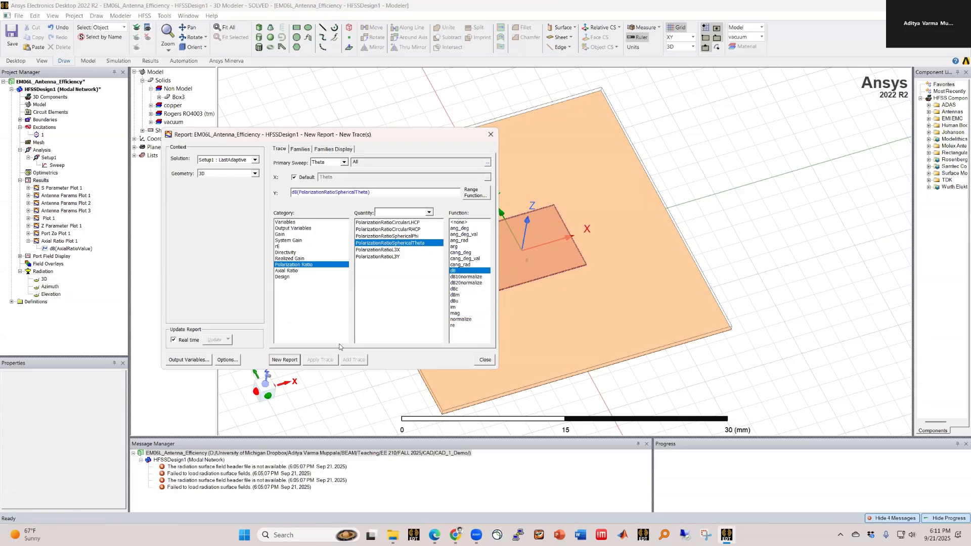
click(284, 360)
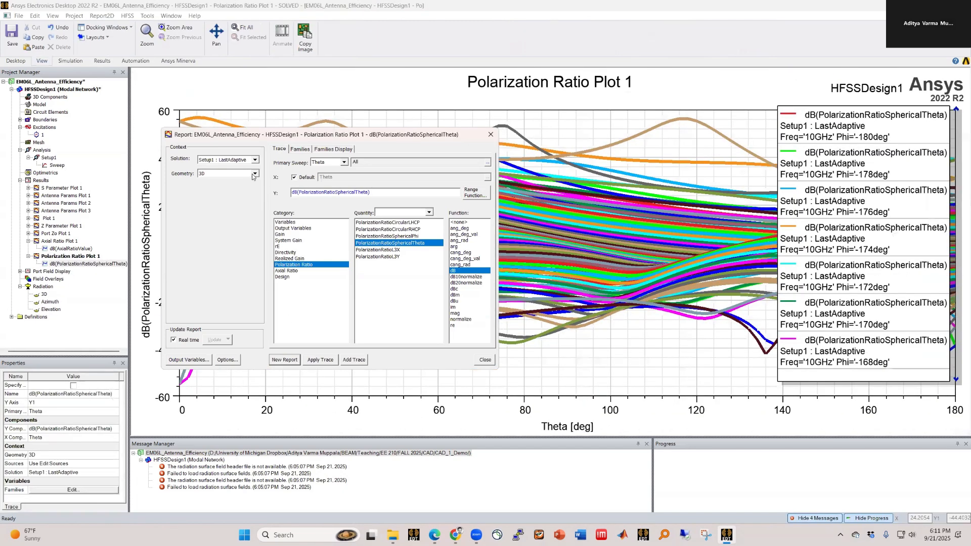
Switch the polarization ratio report's solution to Setup1 : Sweep and restrict Theta to 0deg
click(237, 162)
click(231, 174)
click(299, 150)
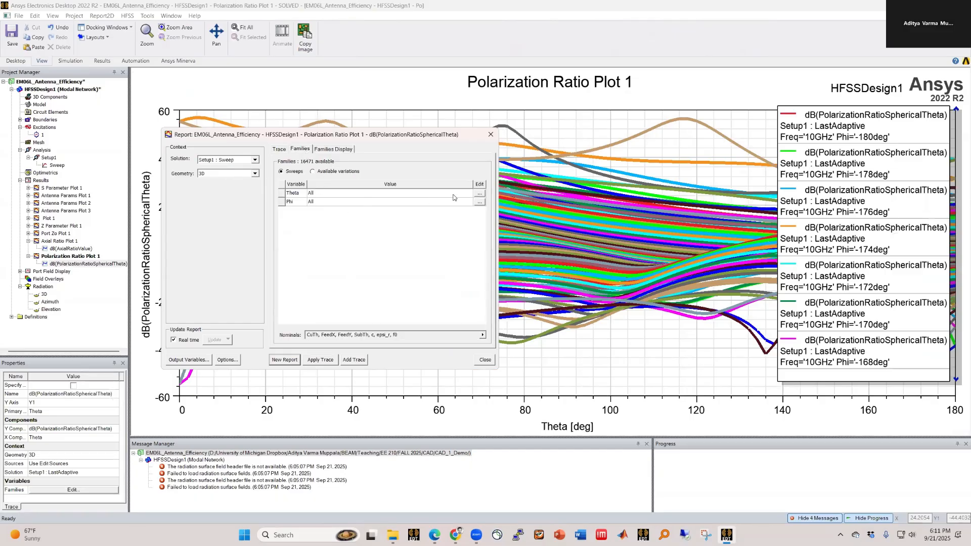
click(479, 193)
click(501, 223)
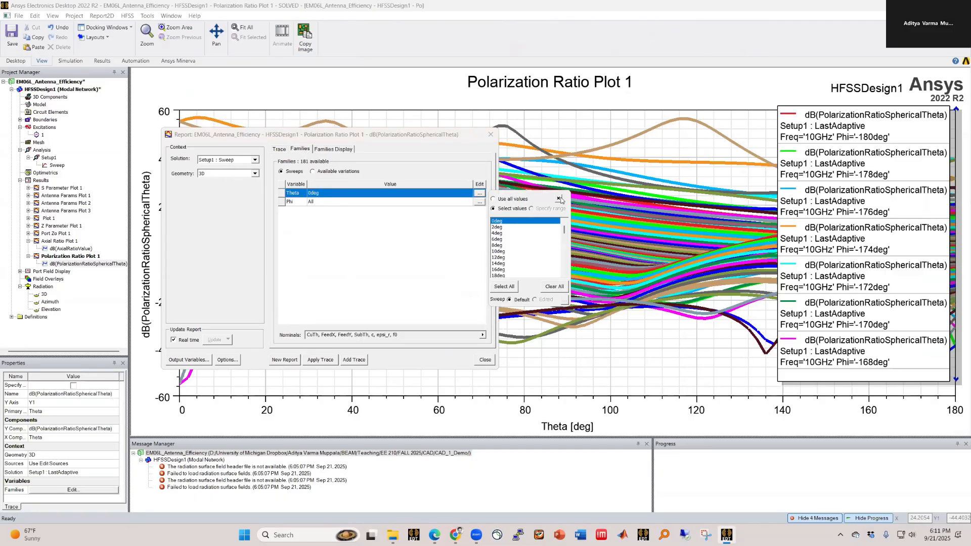
click(558, 198)
Restrict the polarization ratio trace's Phi to 90deg
click(480, 203)
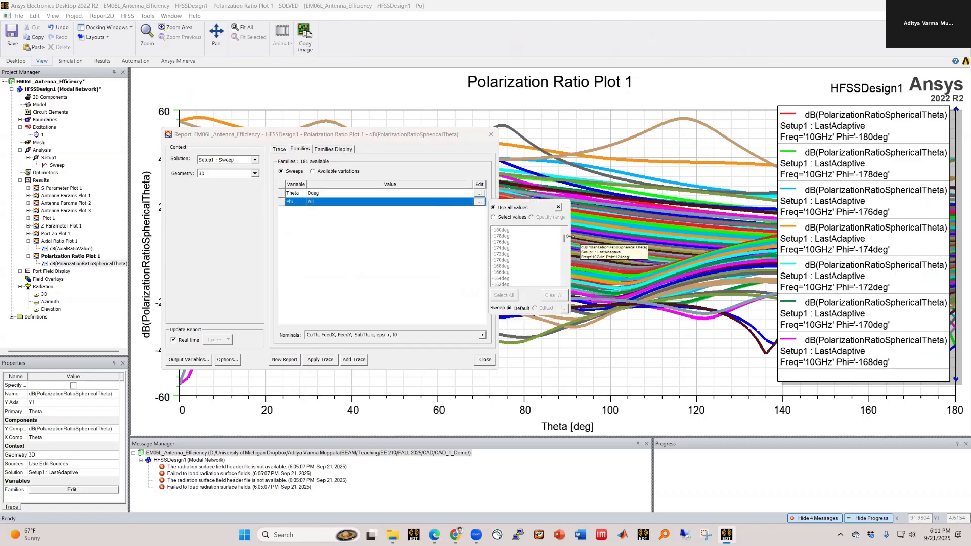
click(502, 260)
scroll(503, 261, down, 20)
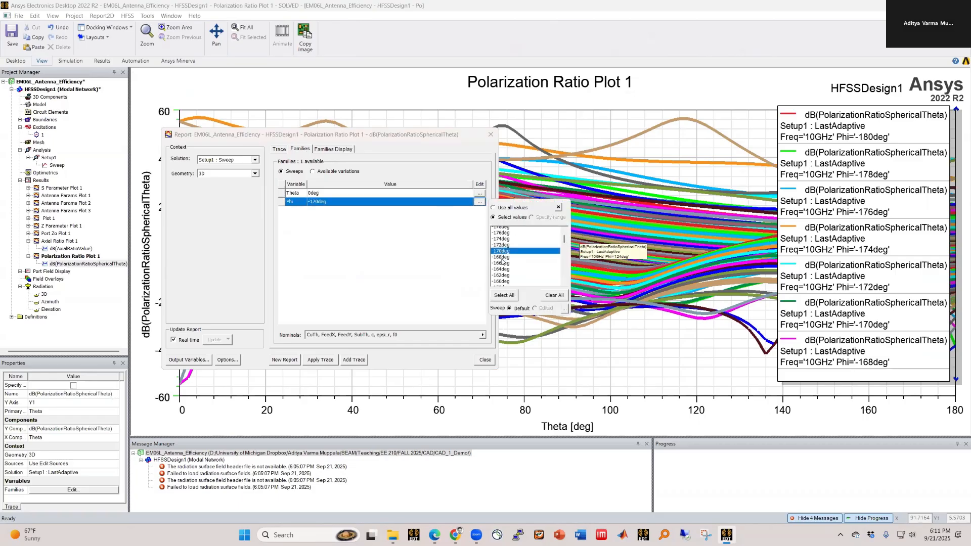
scroll(502, 261, down, 9)
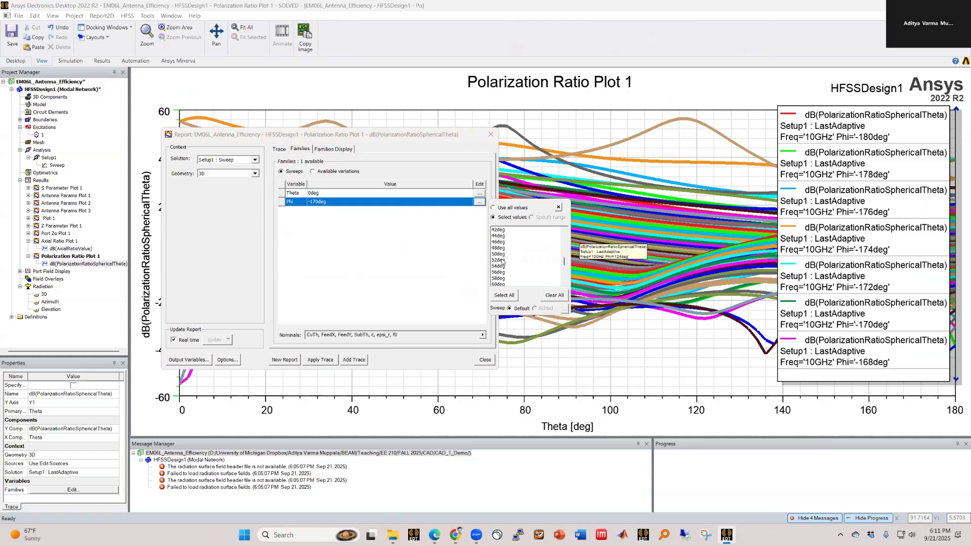
scroll(502, 262, down, 4)
click(501, 248)
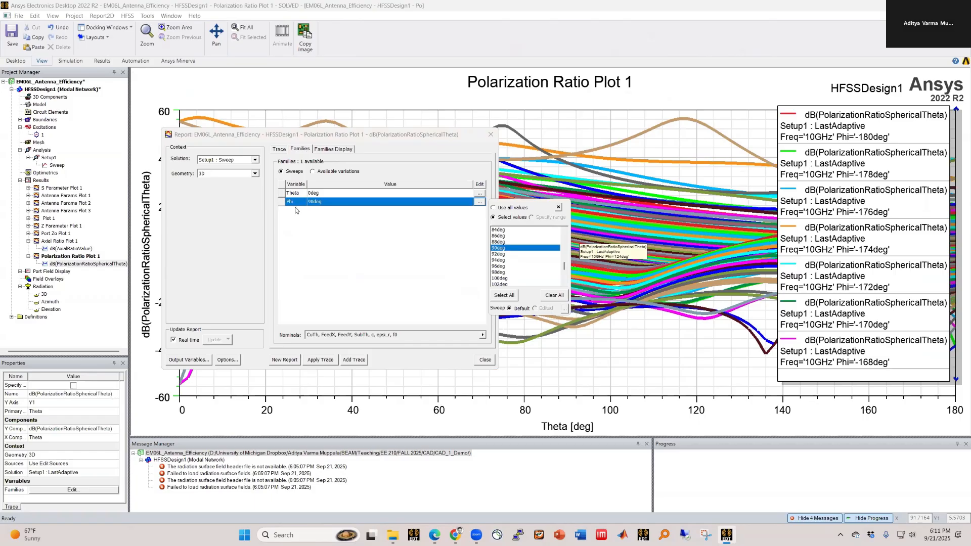
click(558, 208)
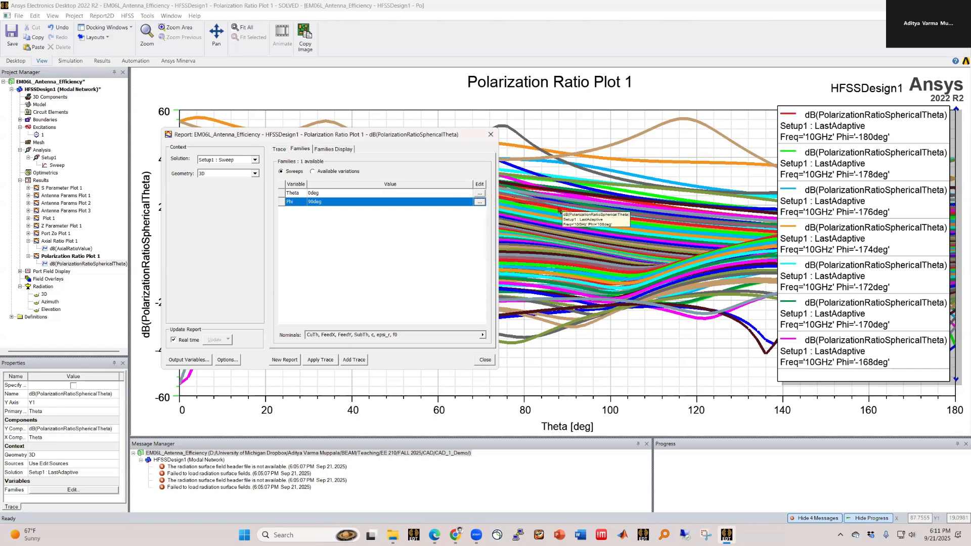
Apply the changed settings to the trace in the existing polarization ratio report and close the report dialog
click(377, 269)
click(326, 362)
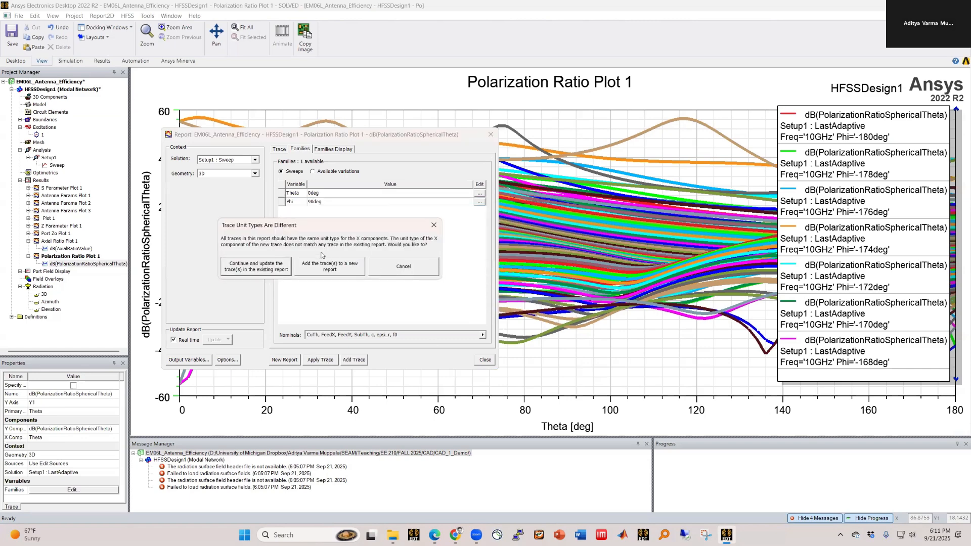
click(264, 268)
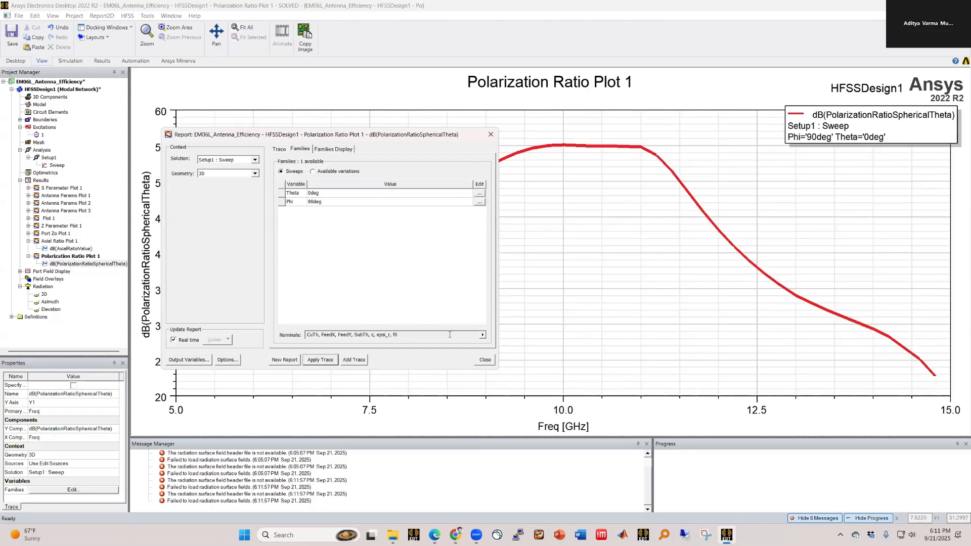
click(484, 359)
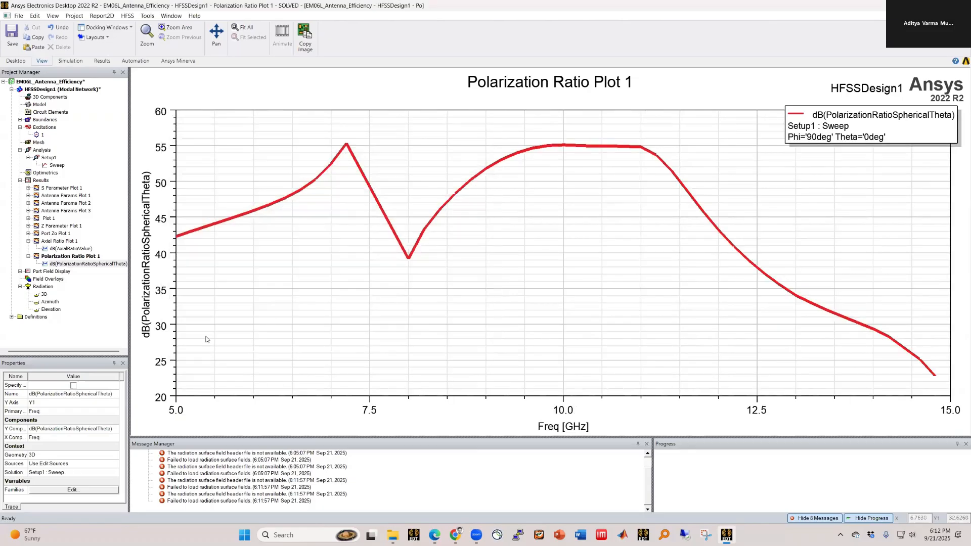
Add a dB(PolarizationRatioSphericalPhi) trace to Polarization Ratio Plot 1
click(514, 293)
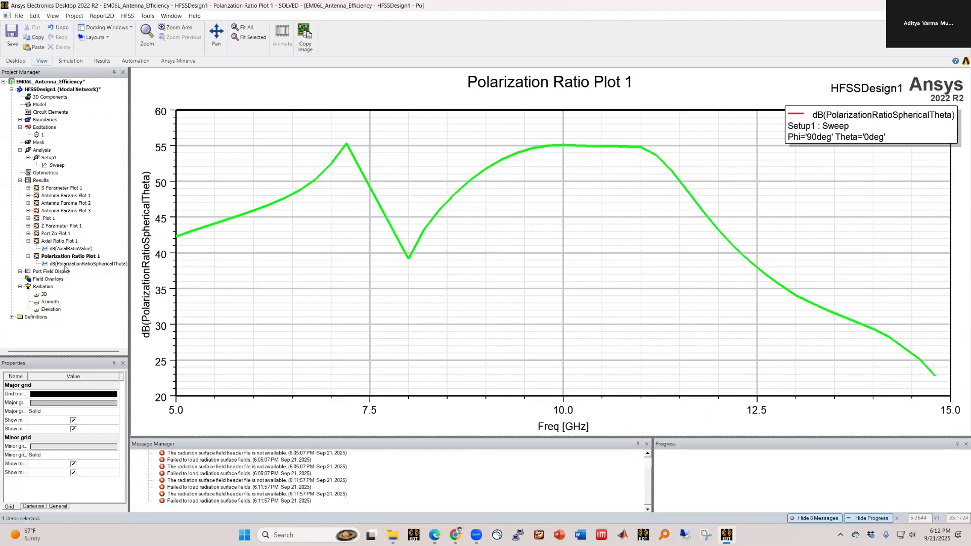
double_click(65, 264)
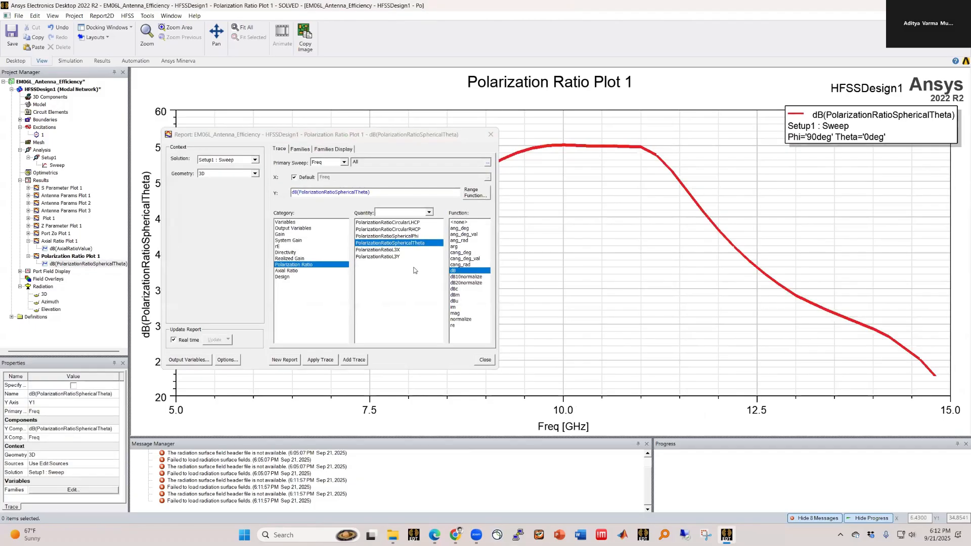
click(407, 236)
click(454, 270)
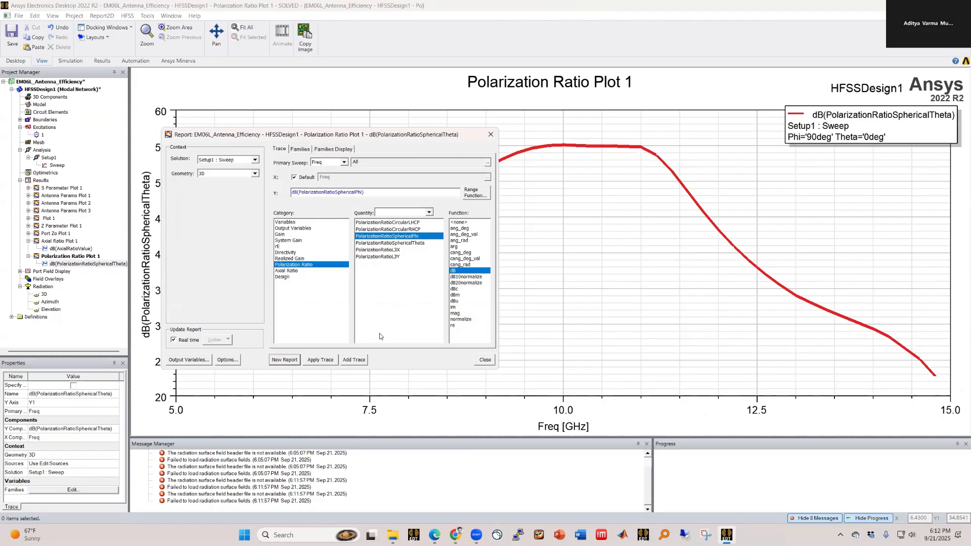
click(354, 359)
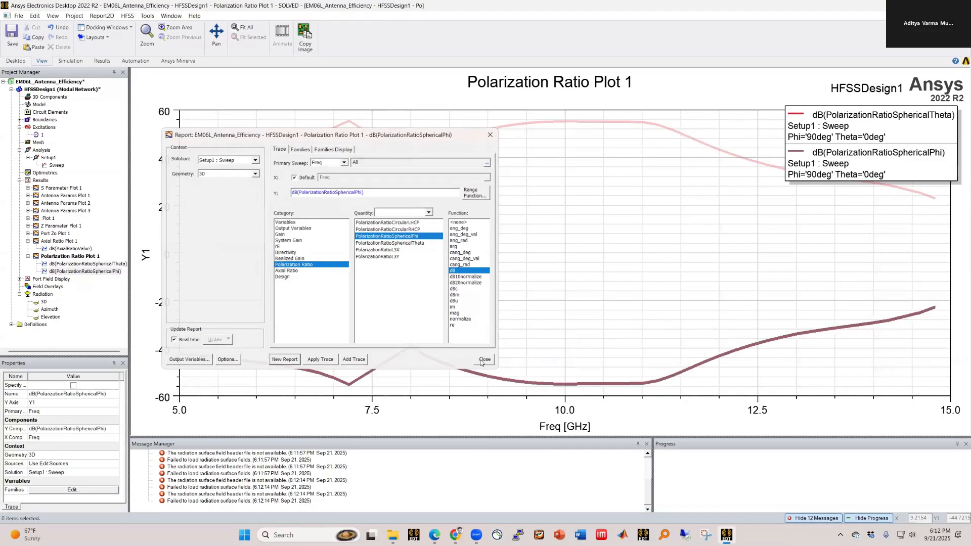
Close the report dialog and highlight the SphericalTheta curve in Polarization Ratio Plot 1 to compare it with the SphericalPhi curve
click(485, 360)
click(502, 304)
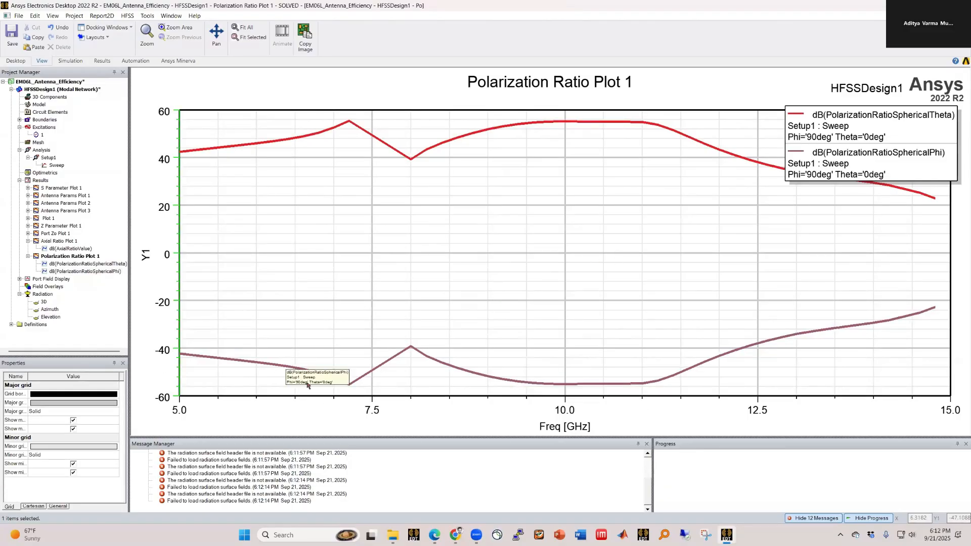
click(332, 129)
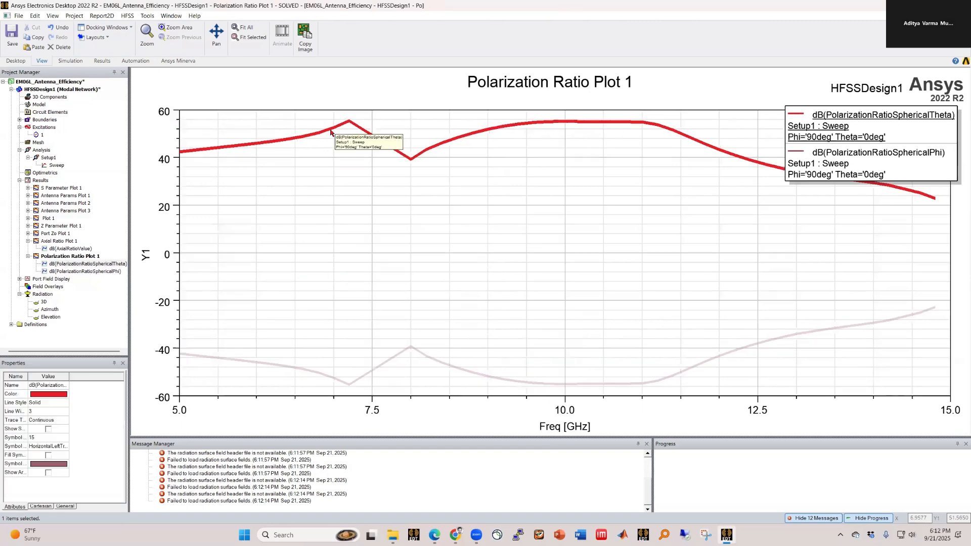
click(338, 232)
Create a new polarization ratio report plotting dB(PolarizationRatioL3Y) over frequency, based on the existing SphericalTheta trace's settings
double_click(95, 265)
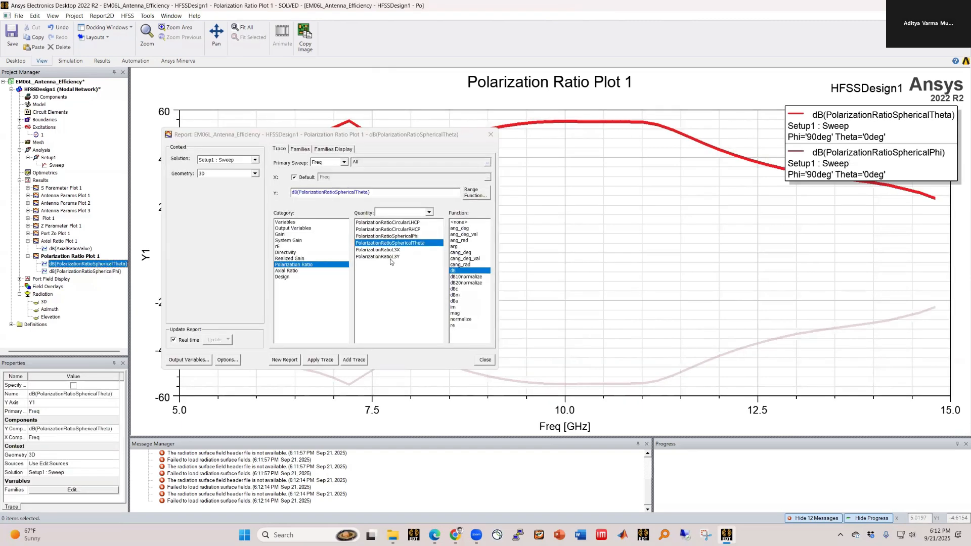
click(390, 258)
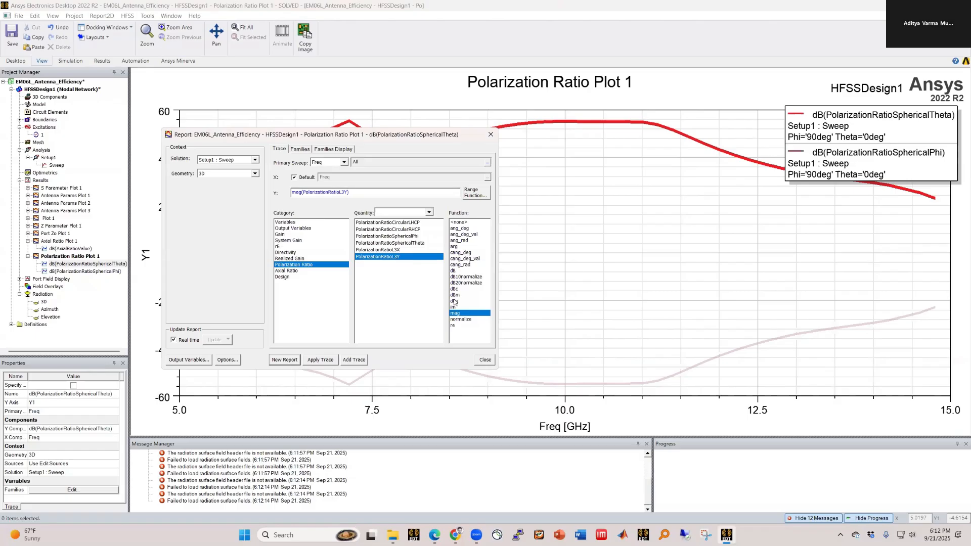
click(454, 271)
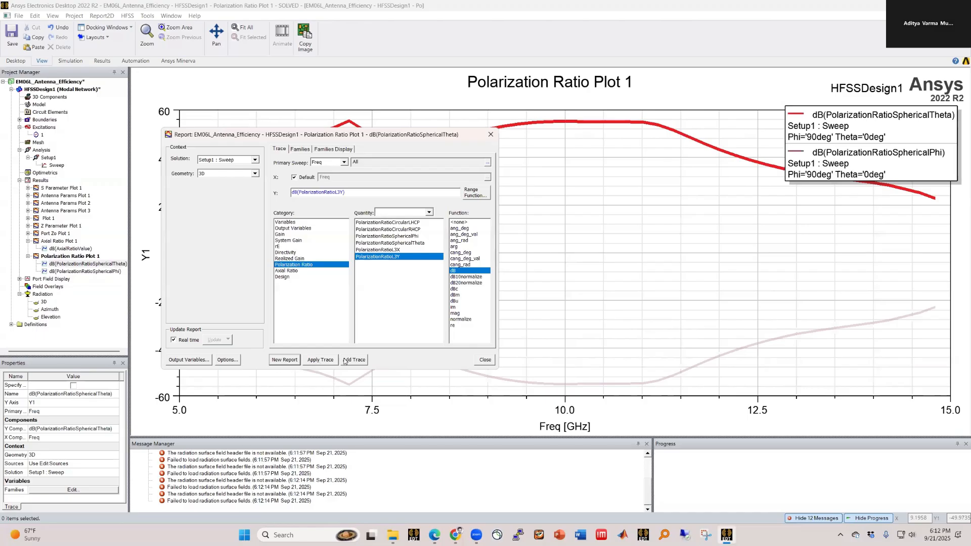
click(283, 360)
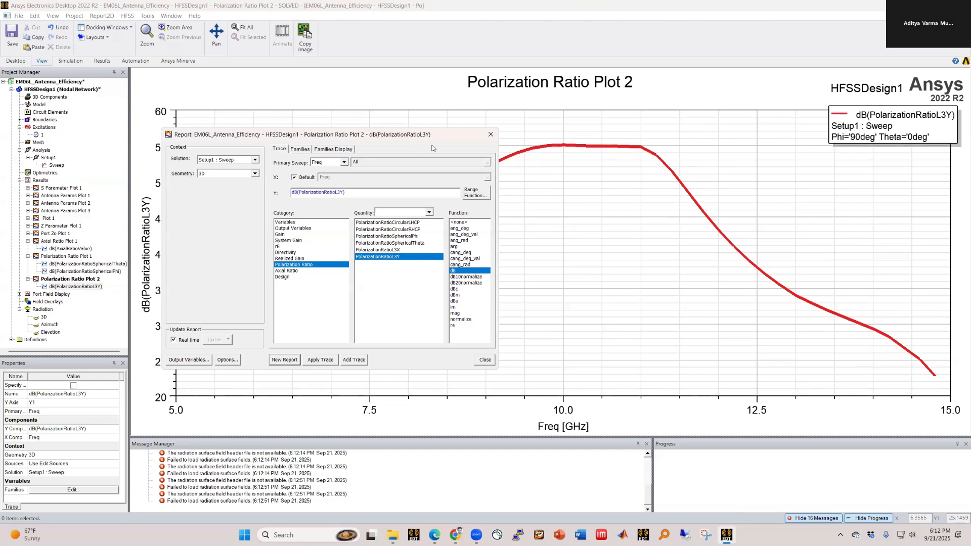
Move the report dialog off the plot and check the Phi and Theta family values of the L3Y trace
drag(406, 138, 327, 205)
click(227, 216)
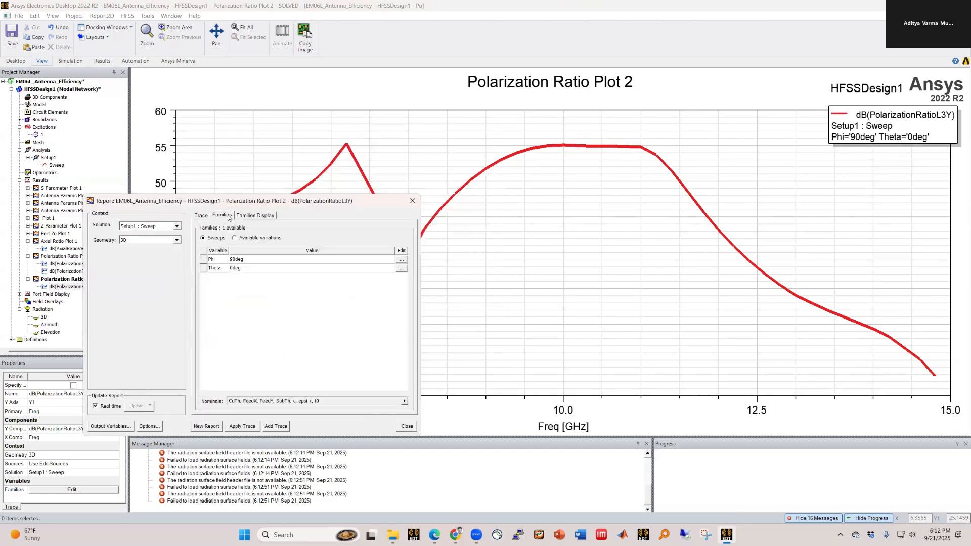
click(200, 215)
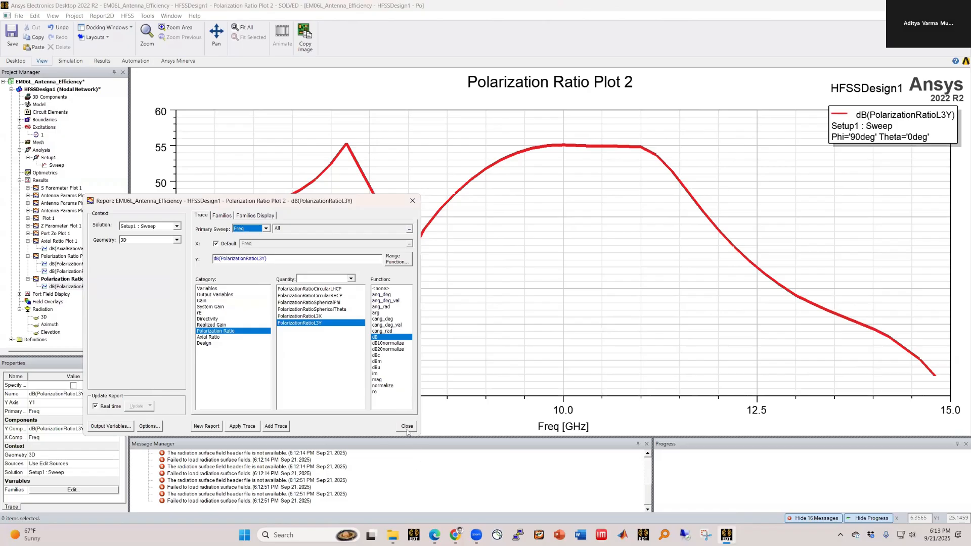
Create another new polarization ratio report plotting dB(PolarizationRatioCircularLHCP) over frequency
click(317, 323)
click(322, 309)
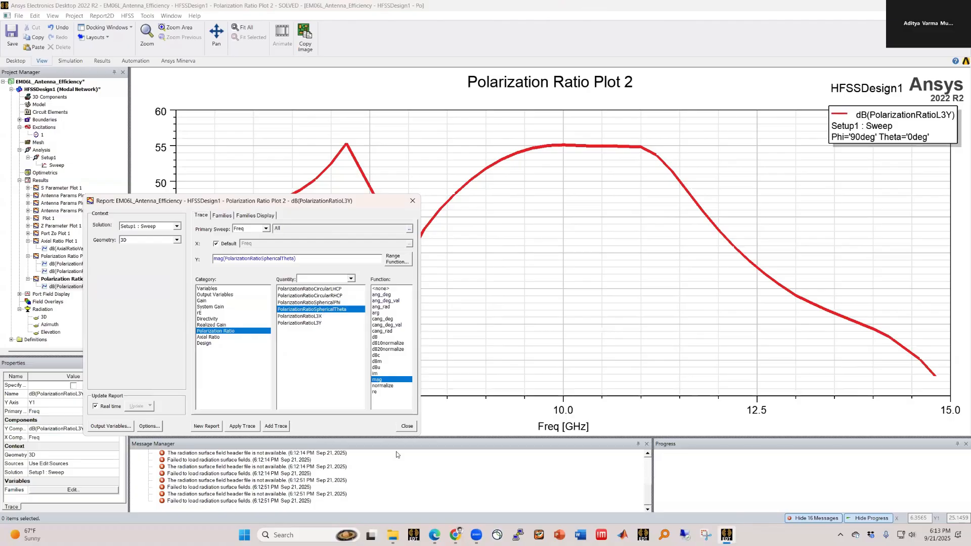
click(314, 317)
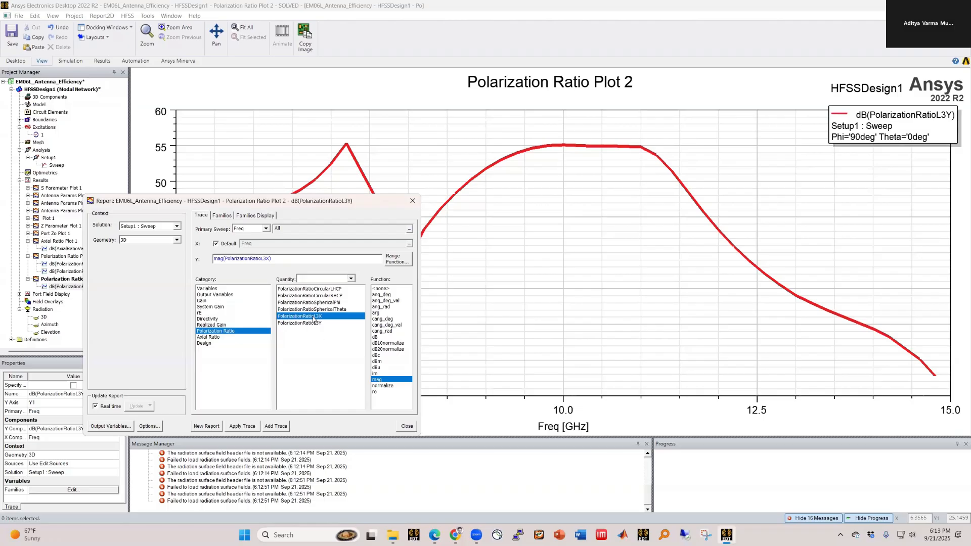
click(330, 296)
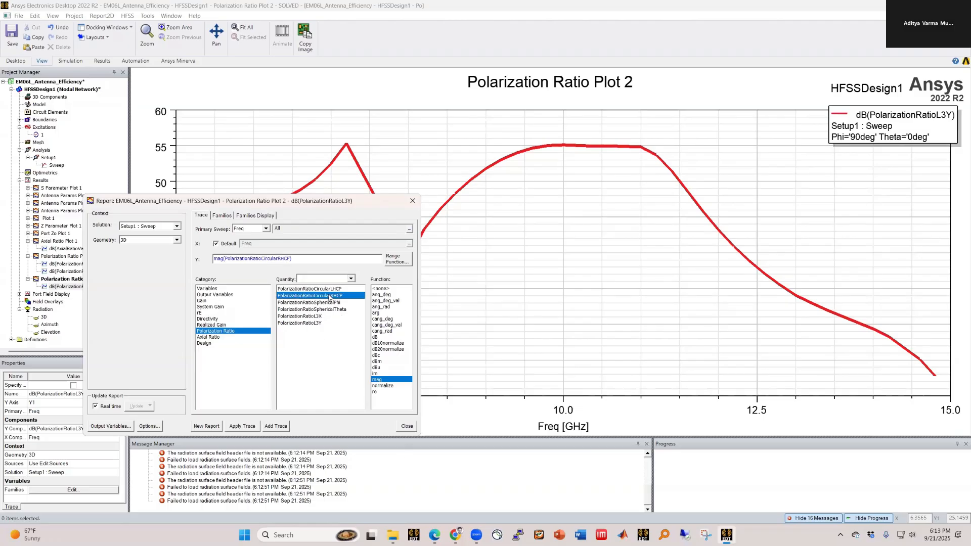
click(375, 337)
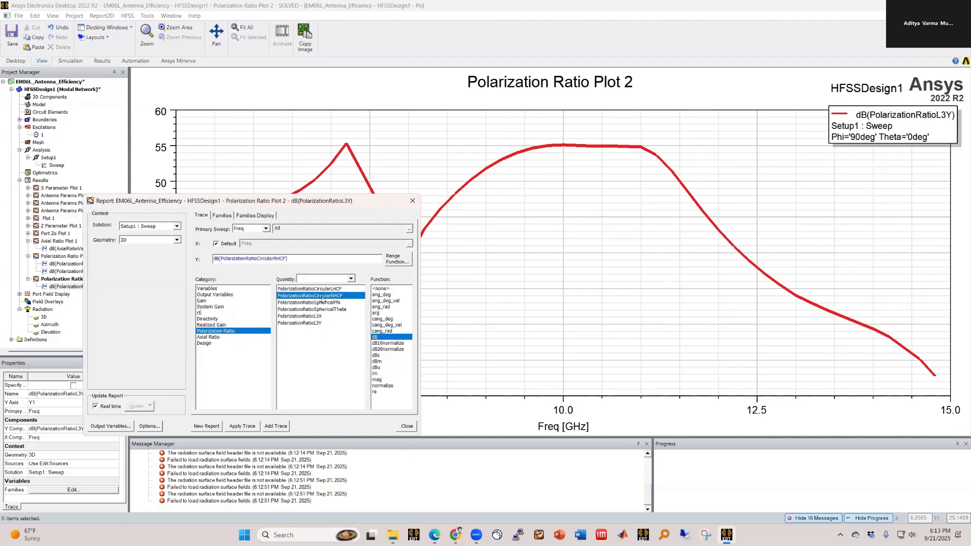
click(338, 291)
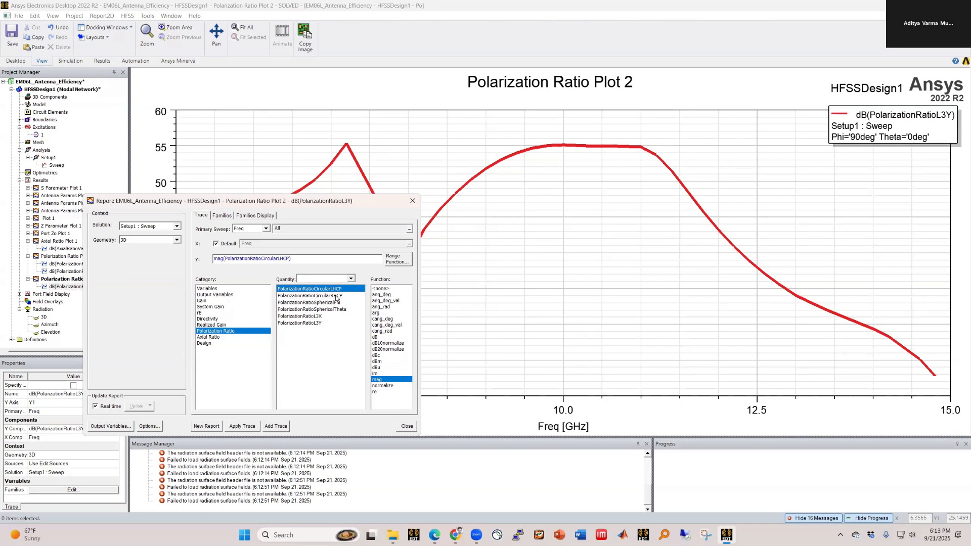
click(337, 297)
click(337, 290)
click(377, 336)
click(205, 426)
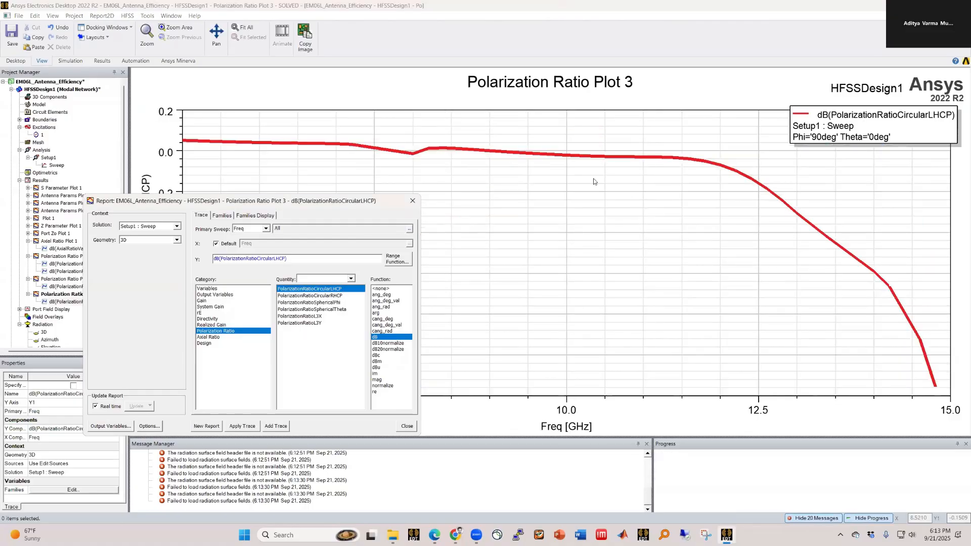
Add a dB(PolarizationRatioCircularRHCP) trace to Polarization Ratio Plot 3 and close the report dialog
click(326, 297)
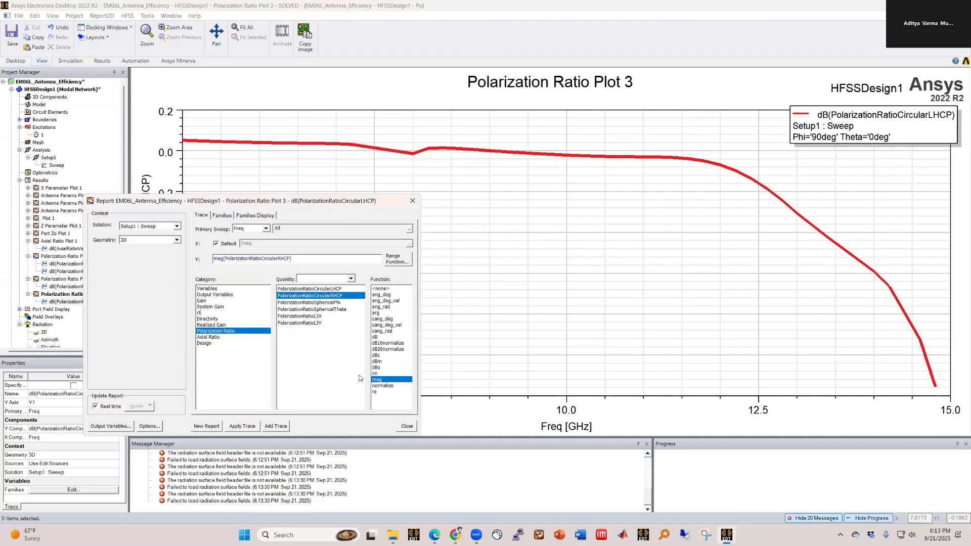
click(375, 337)
click(276, 426)
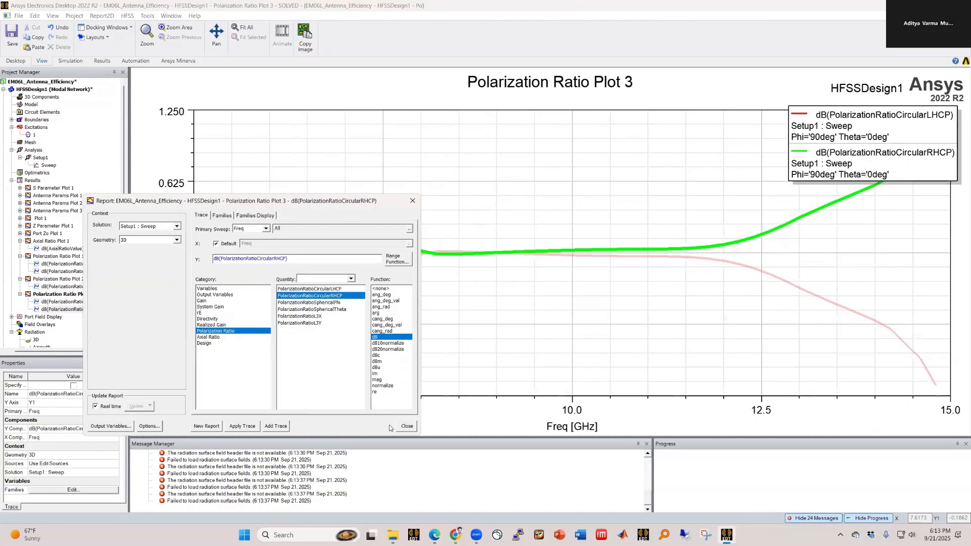
click(404, 426)
click(561, 277)
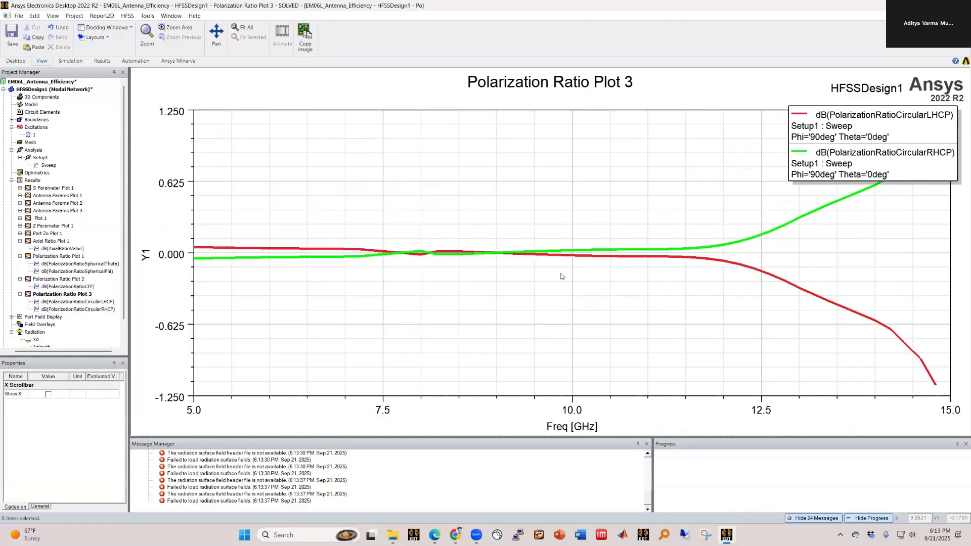
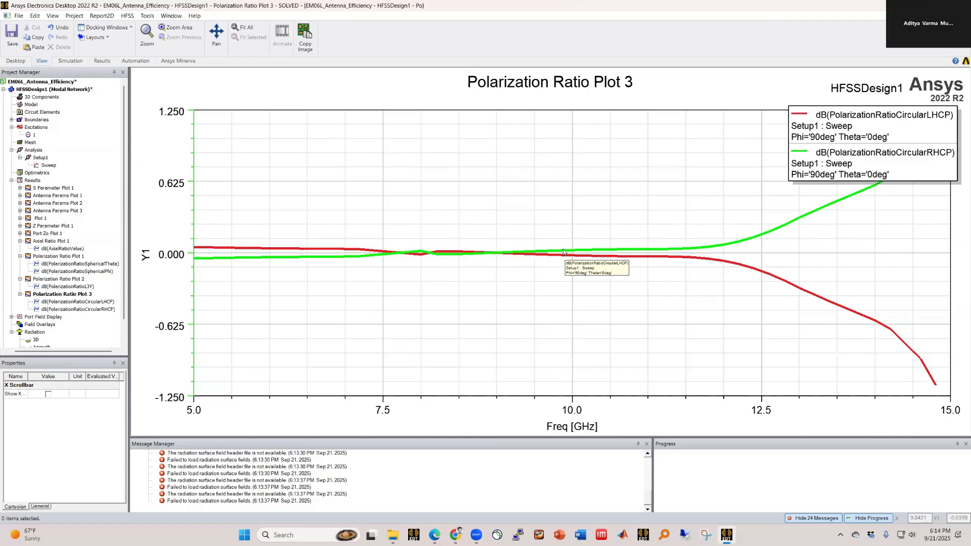
Move the legend of Polarization Ratio Plot 3 clear of the curve ends and highlight the RHCP curve to inspect it
drag(790, 122, 667, 127)
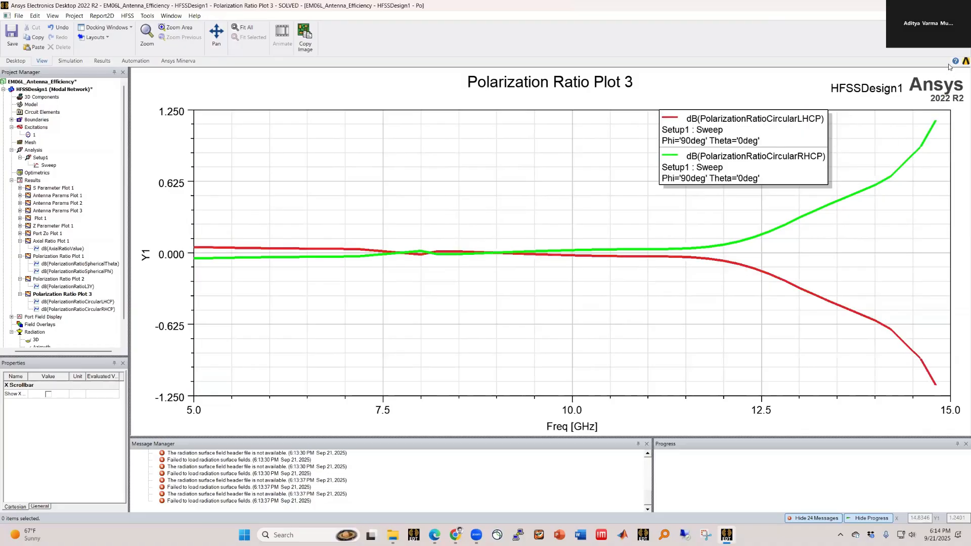
click(927, 147)
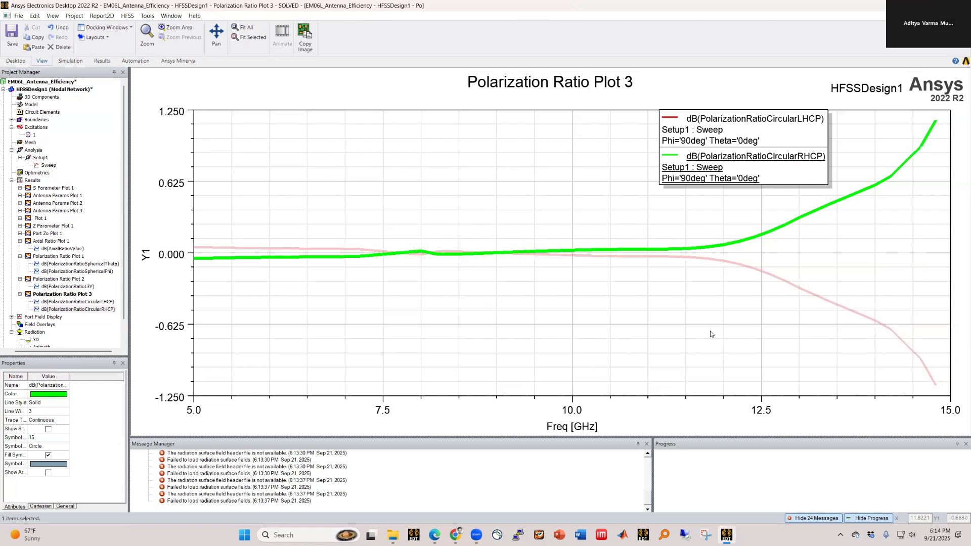
click(506, 237)
Display Axial Ratio Plot 1 and collapse the axial ratio and polarization ratio reports in the project tree
double_click(50, 241)
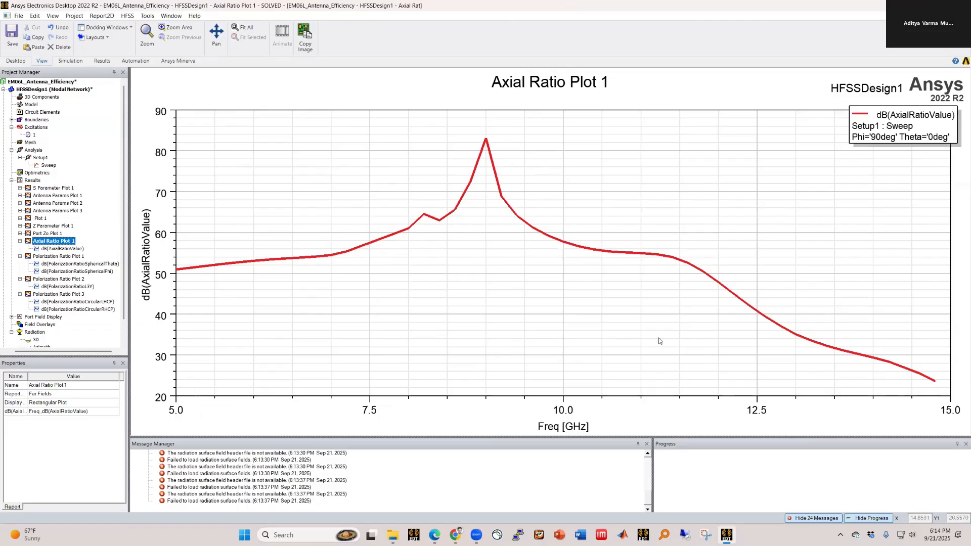
click(20, 241)
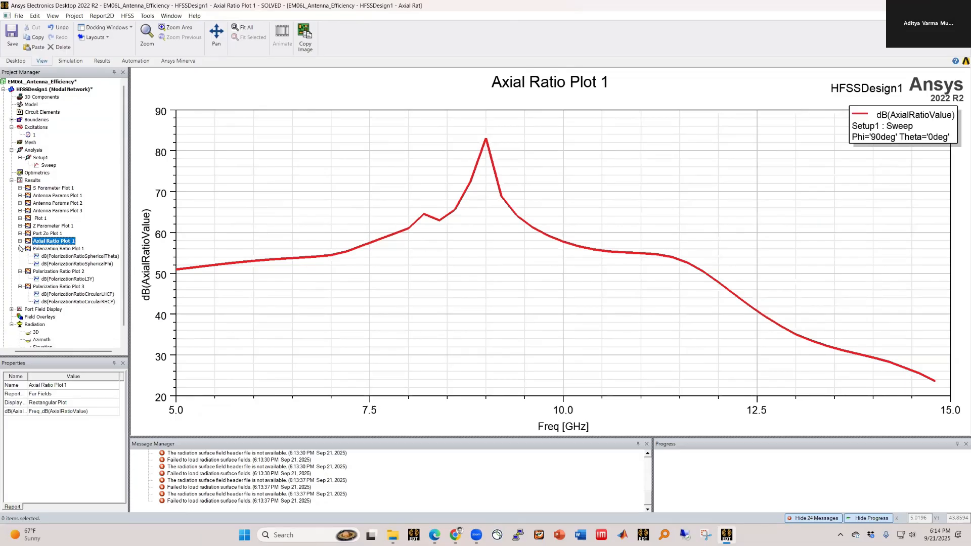
click(20, 249)
click(28, 256)
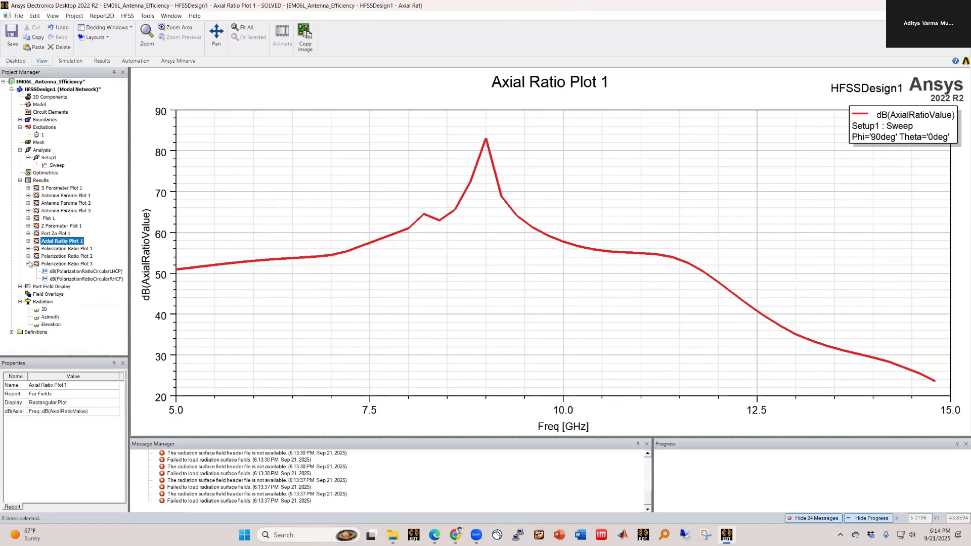
click(29, 264)
click(149, 217)
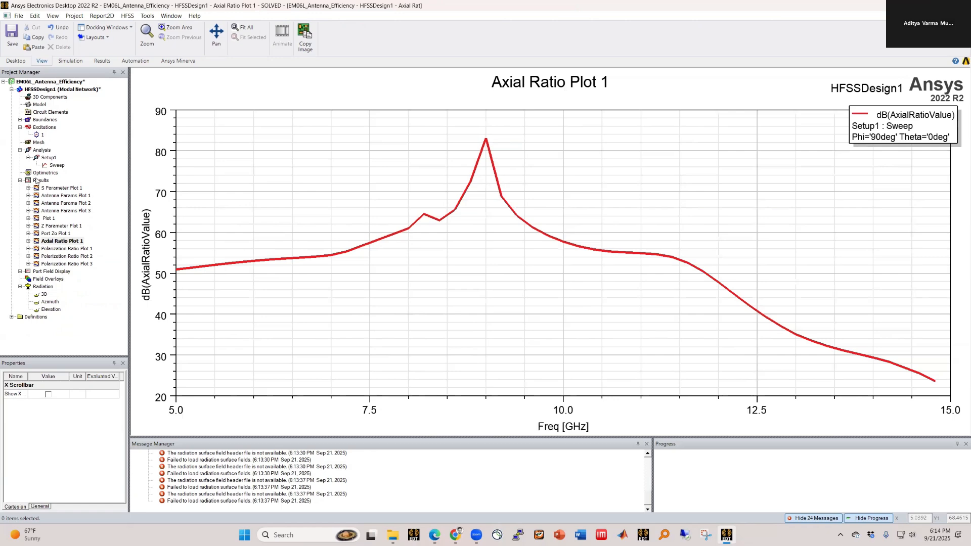
Show HFSSDesign1's 3D model and start a new far fields radiation pattern report
double_click(86, 92)
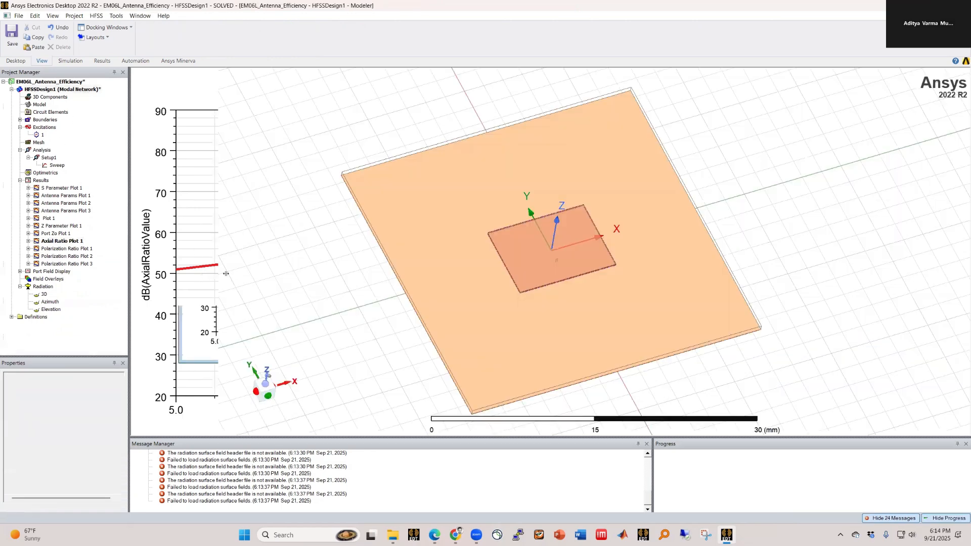
right_click(36, 181)
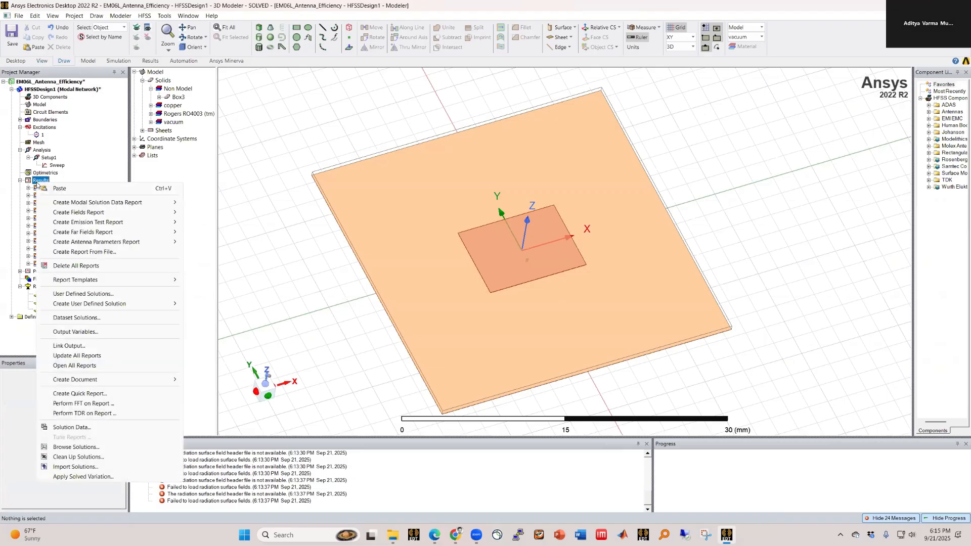
mouse_move(152, 232)
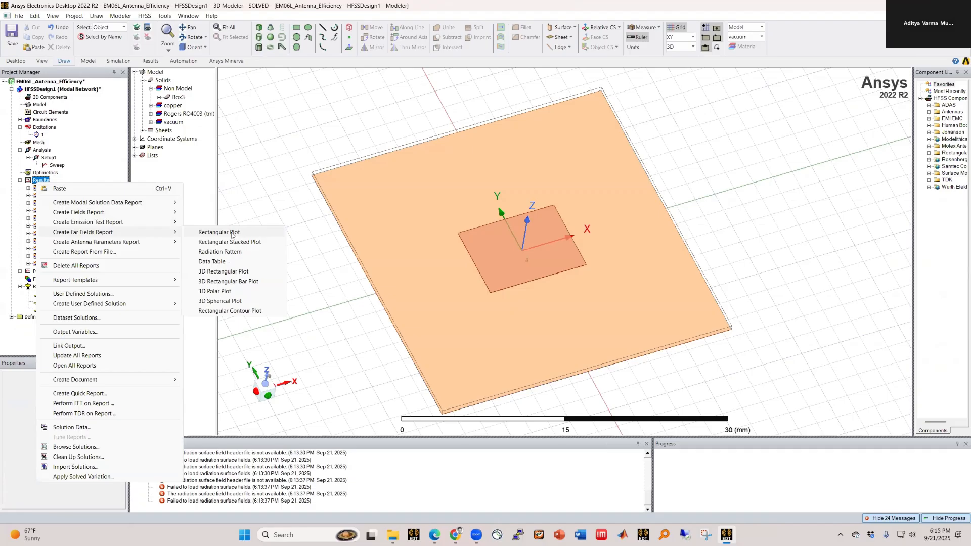
click(207, 251)
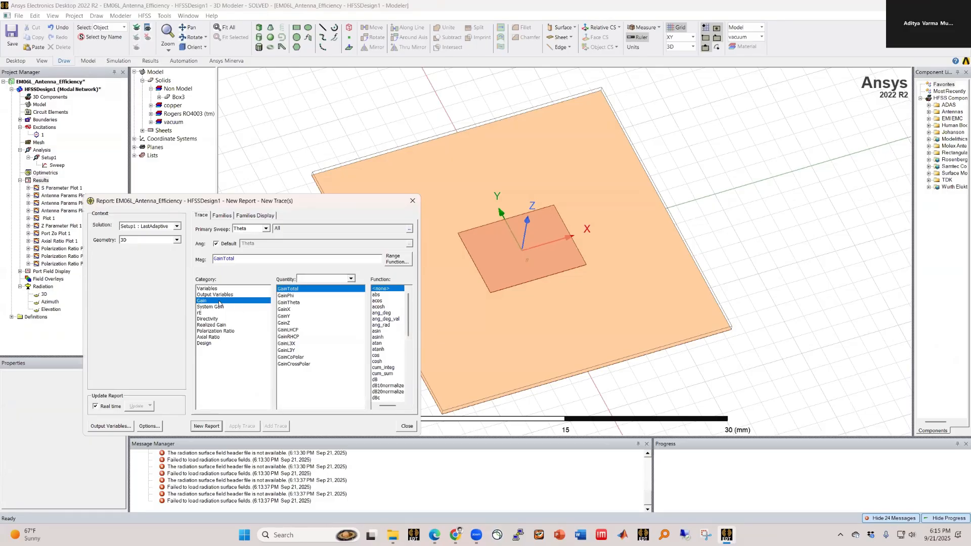
Set the radiation pattern trace to GainTotal in dB, using the Setup1 : LastAdaptive solution
click(215, 325)
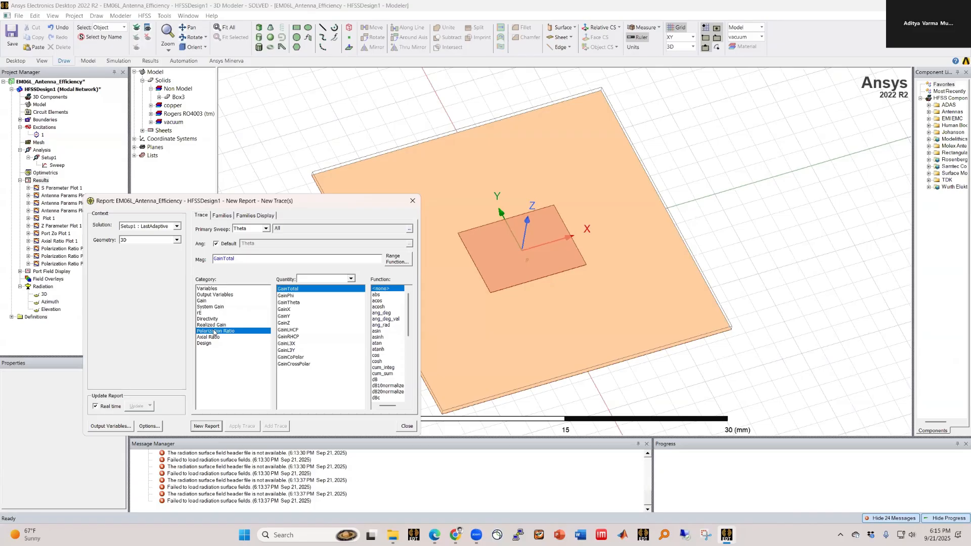
click(209, 300)
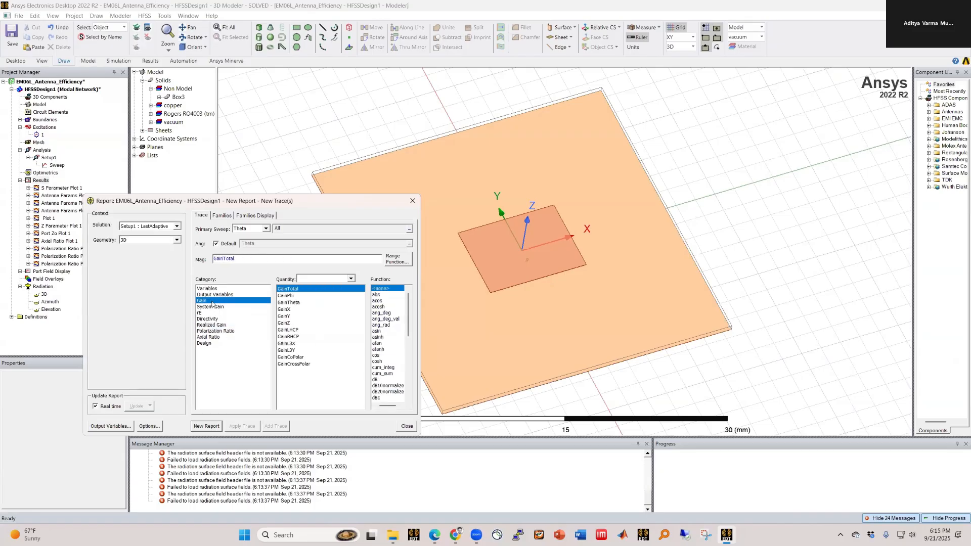
click(152, 226)
click(153, 228)
click(377, 380)
Restrict the new trace's Phi family to 0deg and 90deg
click(222, 215)
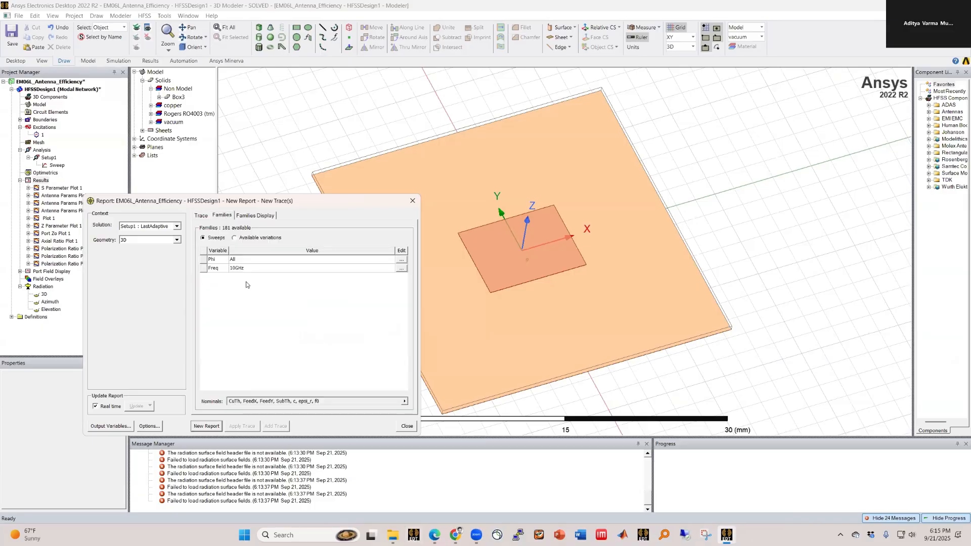
click(397, 260)
click(402, 261)
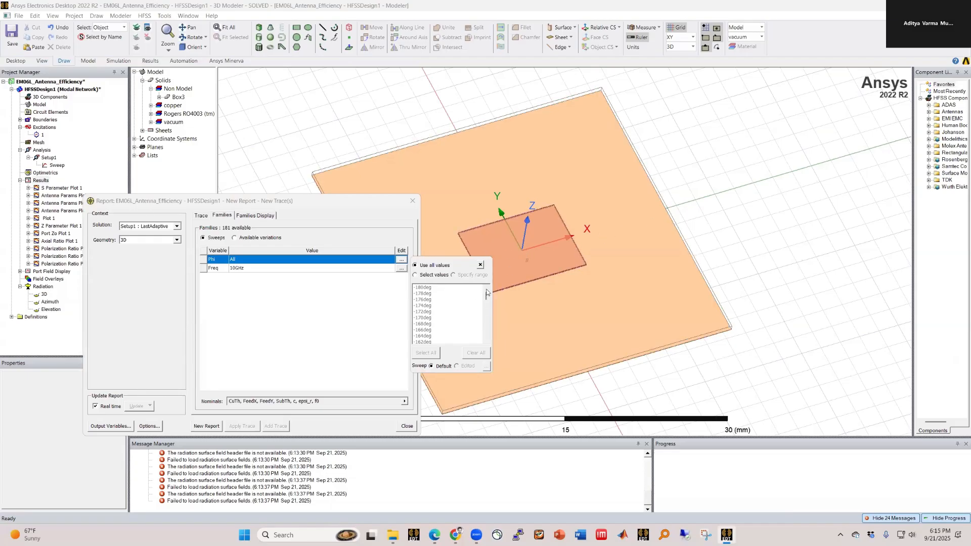
click(434, 291)
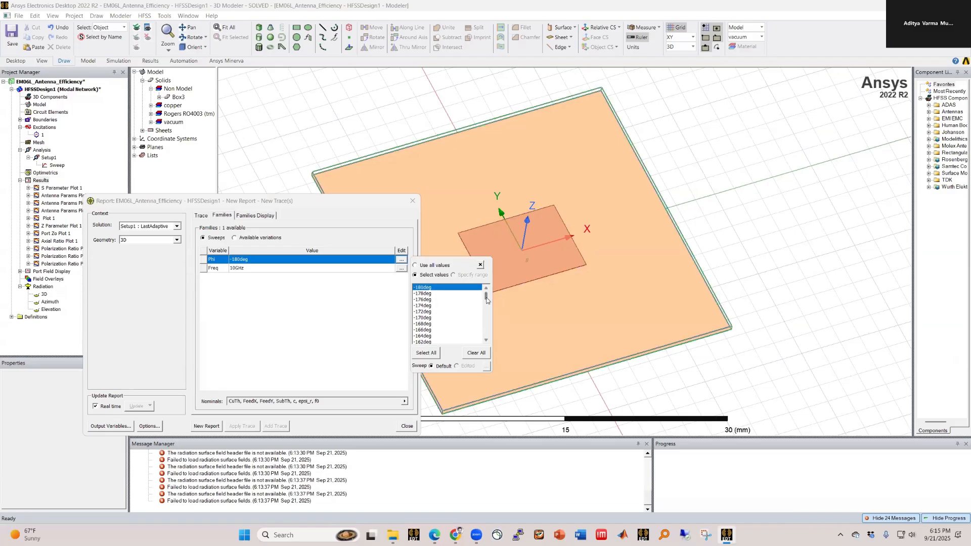
scroll(440, 318, down, 20)
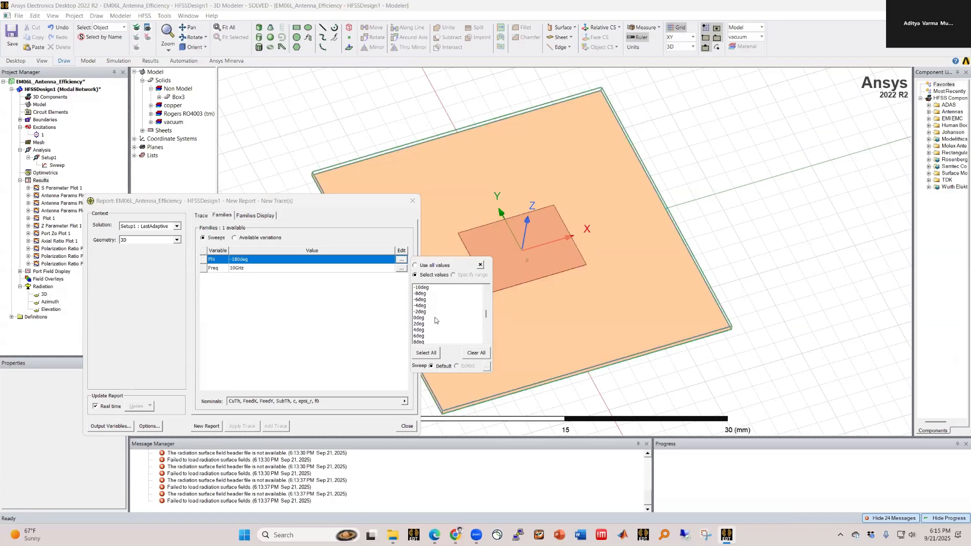
scroll(434, 320, down, 1)
scroll(421, 302, down, 1)
scroll(421, 303, up, 2)
click(425, 325)
scroll(435, 327, down, 1)
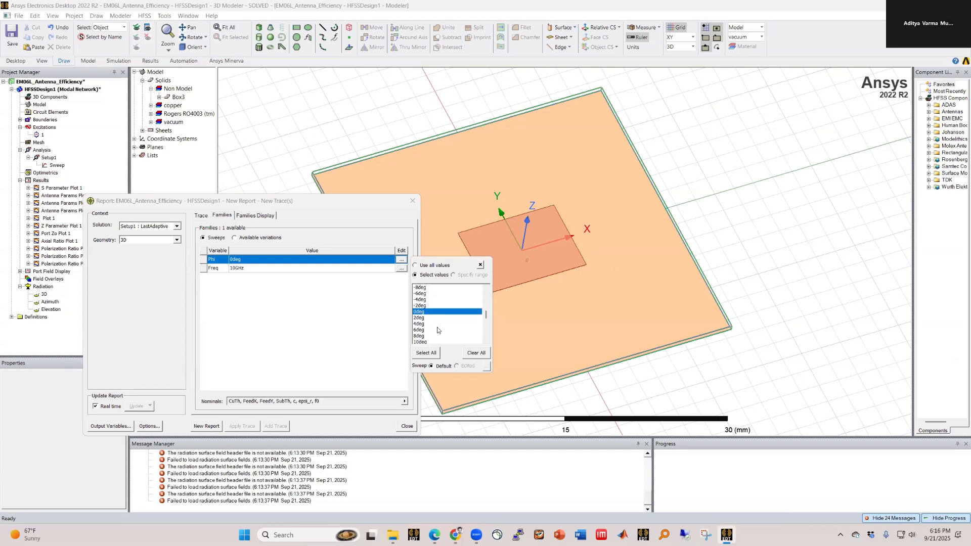
scroll(438, 330, down, 9)
scroll(423, 305, down, 7)
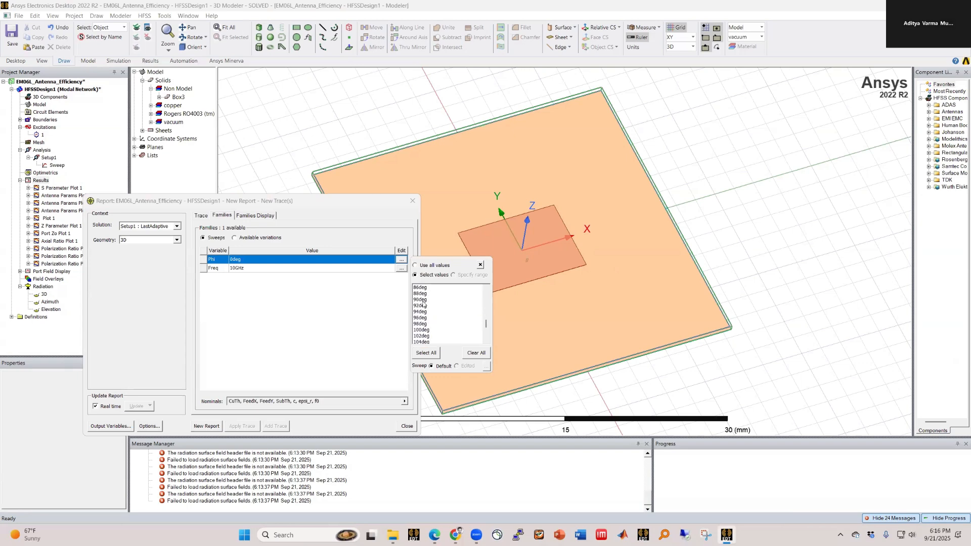
ctrl+click(421, 299)
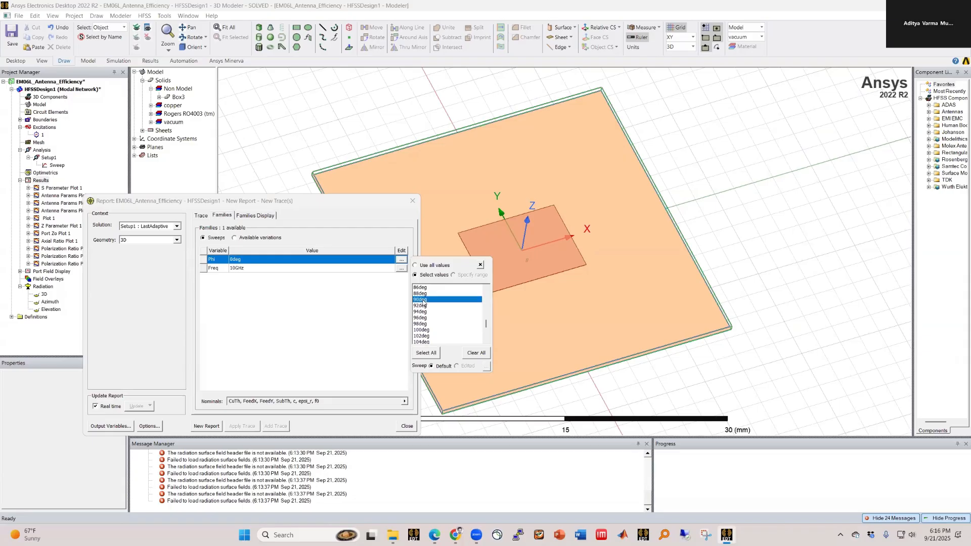
click(480, 265)
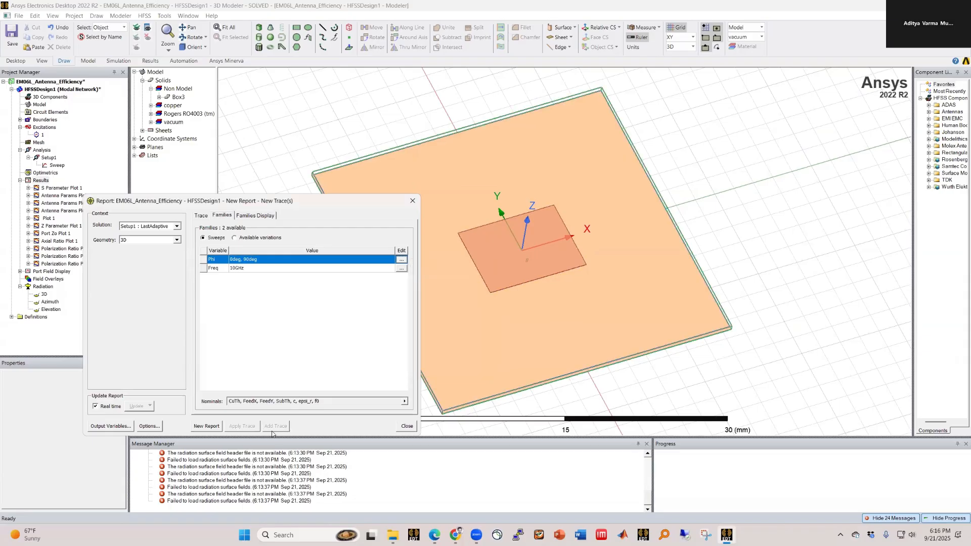
Create the GainTotal radiation pattern report from the configured trace and leave the report setup
click(206, 426)
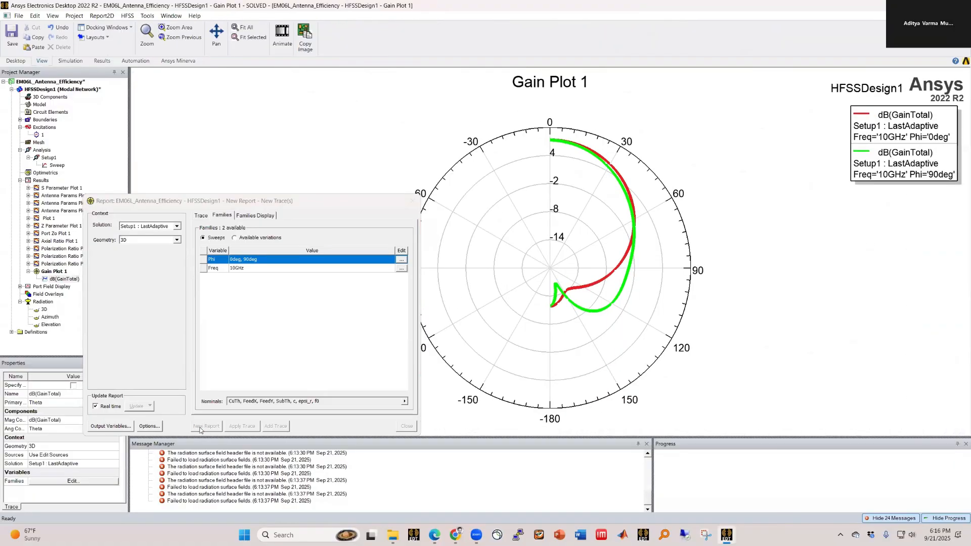
click(407, 426)
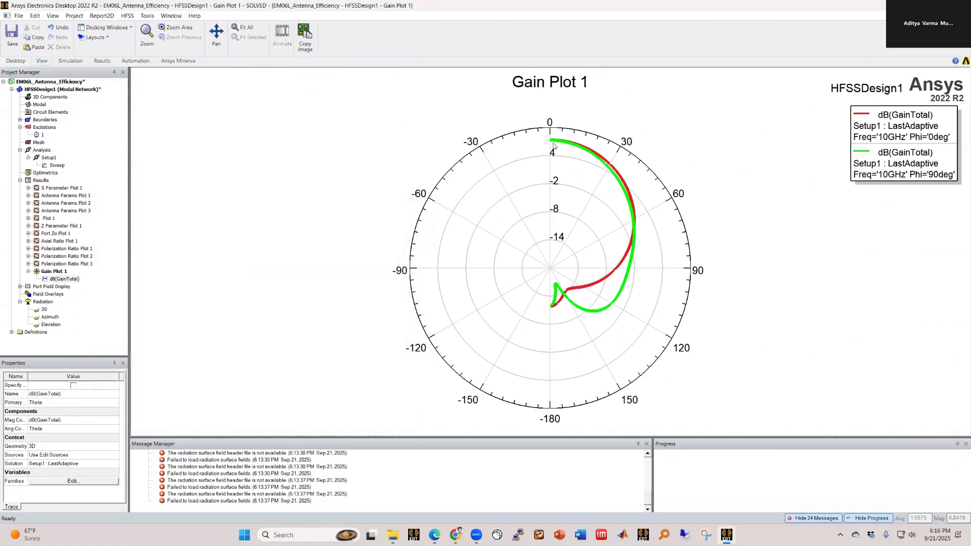
click(367, 300)
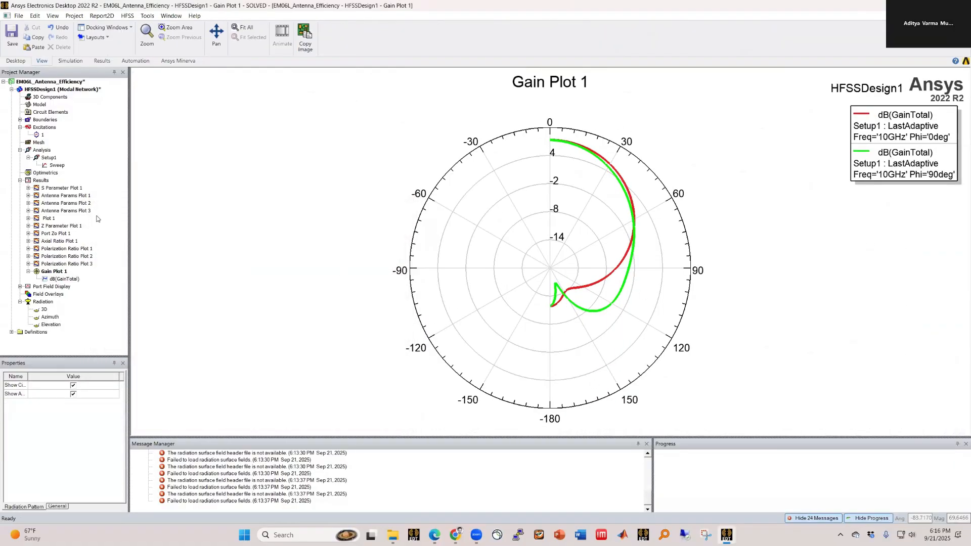
Add an infinite sphere far field setup with Phi from 0 to 90 deg in 90 deg steps and Theta from -180 to 180 deg in 1 deg steps
right_click(43, 302)
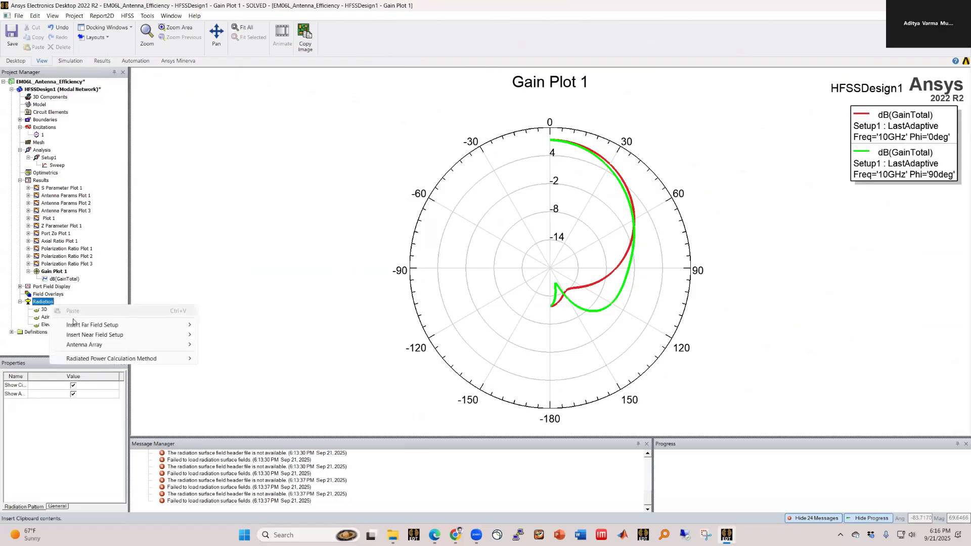
mouse_move(85, 331)
click(230, 325)
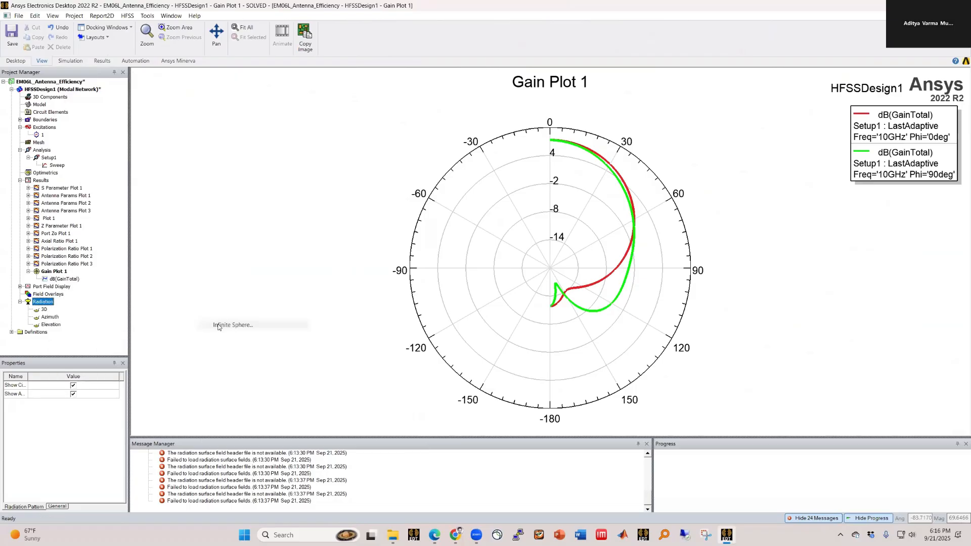
click(480, 217)
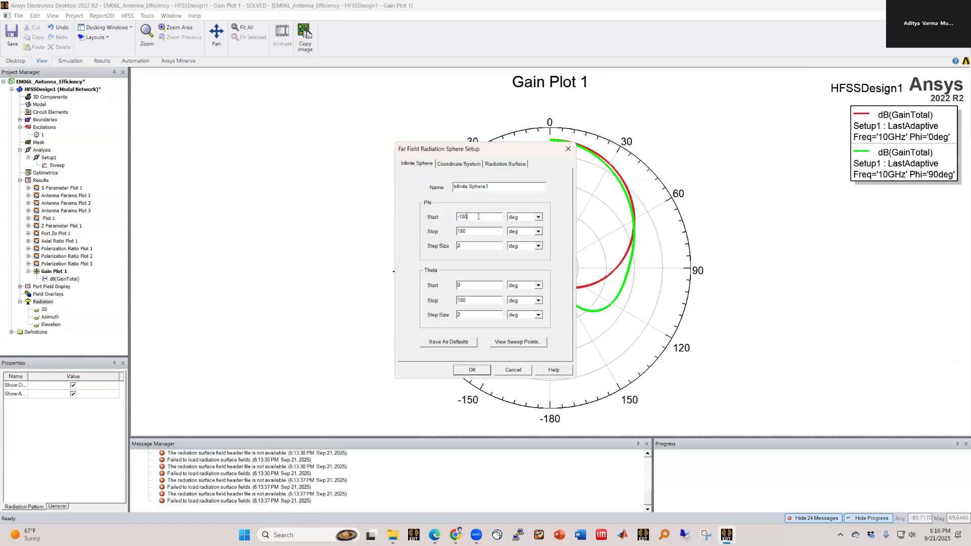
double_click(480, 217)
text(0)
key(Tab)
text(90)
key(Tab)
text(-)
key(BackSpace)
text(1)
click(475, 370)
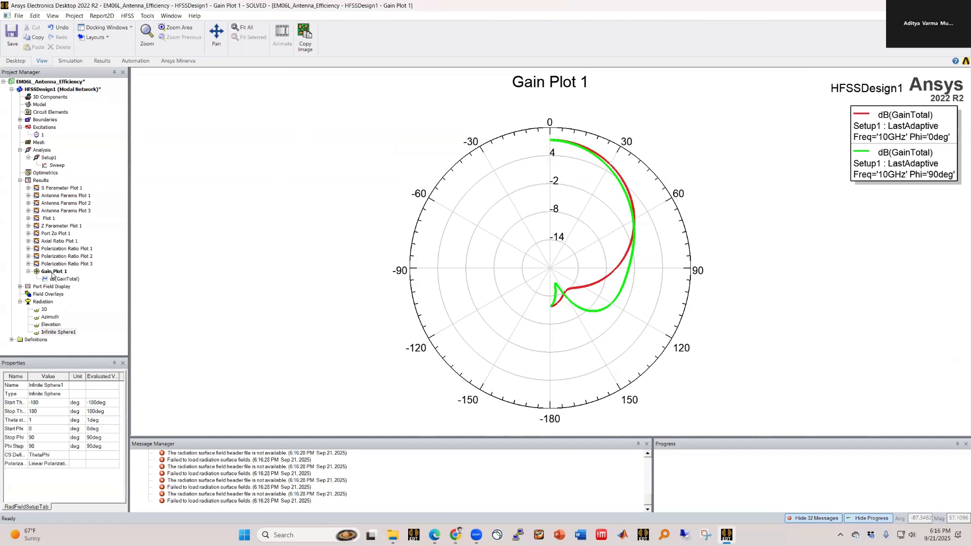
Switch the geometry of Gain Plot 1's dB(GainTotal) trace to Infinite Sphere1 and clear the messages for HFSSDesign1
click(53, 272)
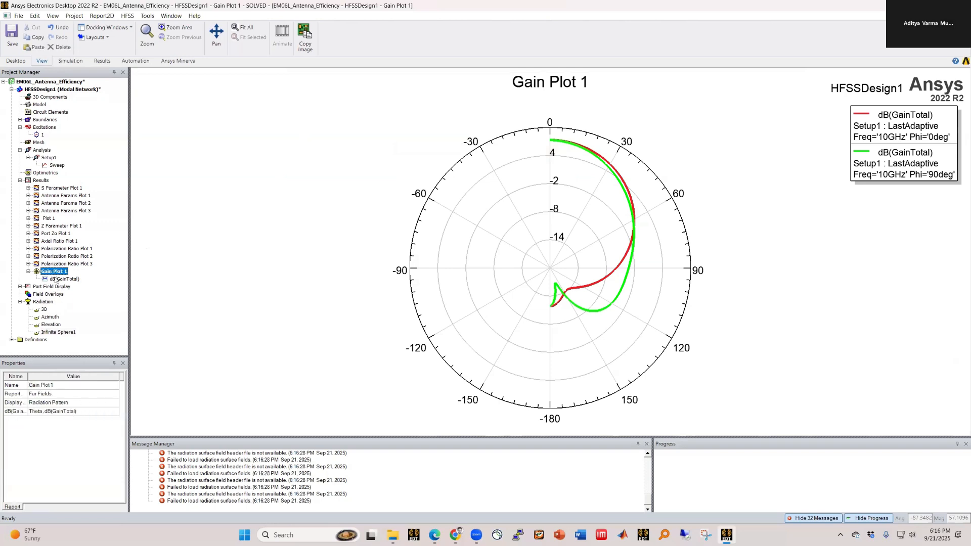
double_click(56, 280)
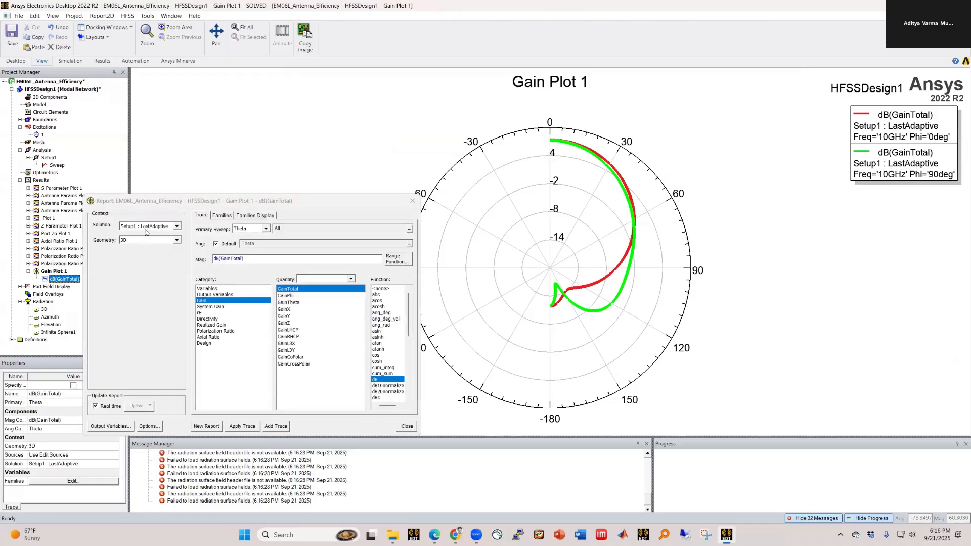
click(152, 240)
click(140, 267)
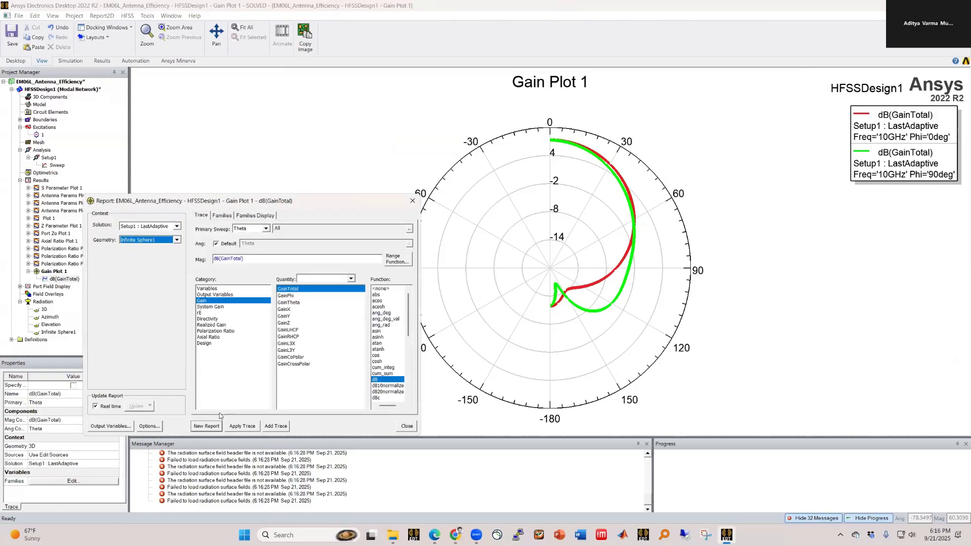
click(244, 426)
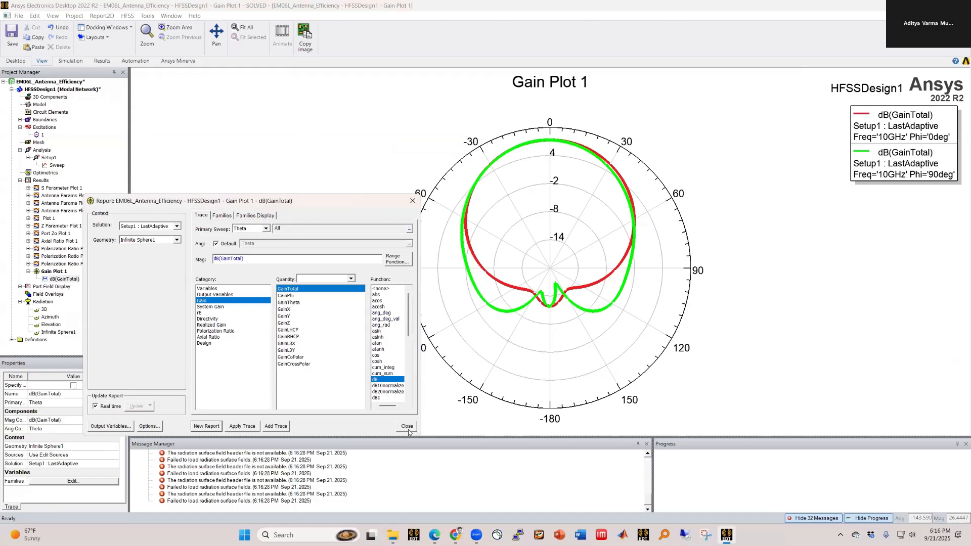
click(407, 426)
right_click(237, 463)
click(268, 471)
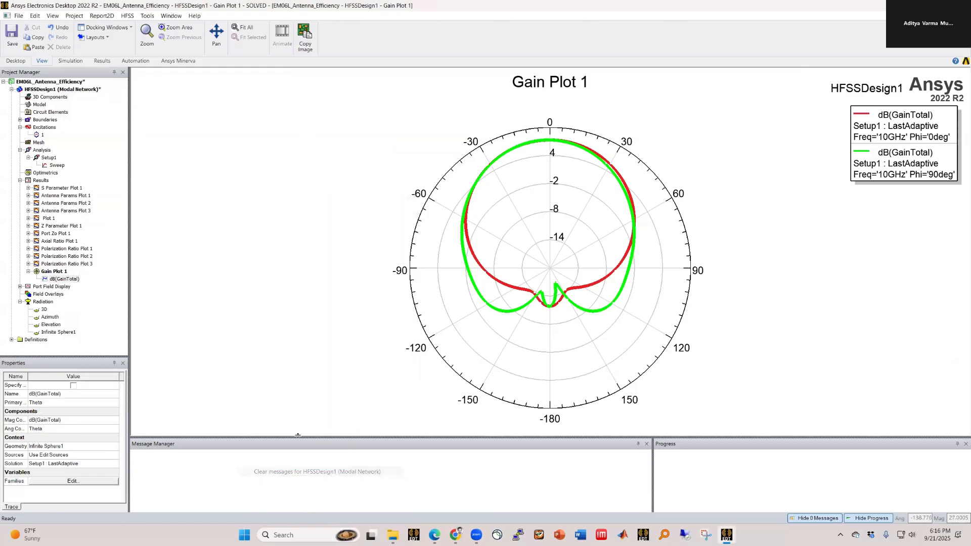
Highlight the Phi 90deg and Phi 0deg curves of Gain Plot 1 in turn to examine each cut
click(331, 301)
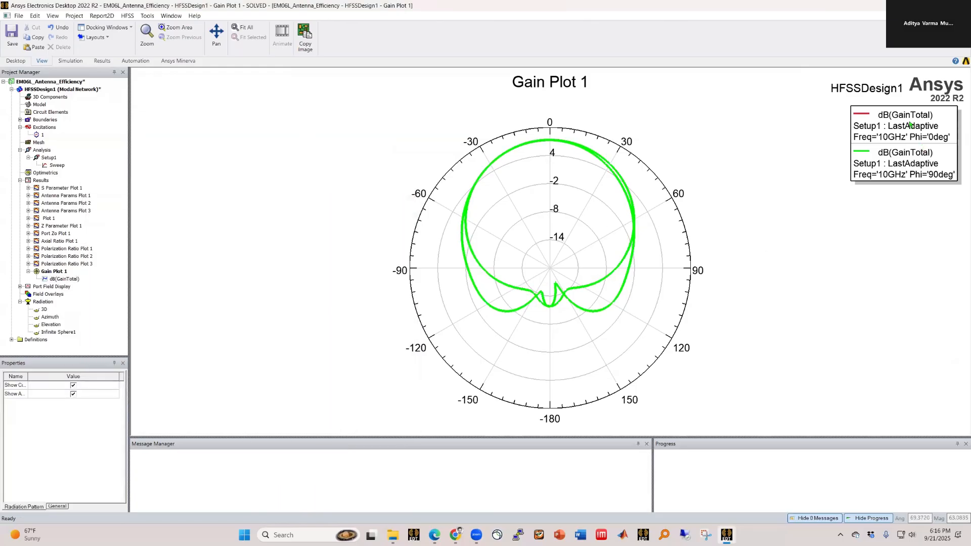
click(904, 163)
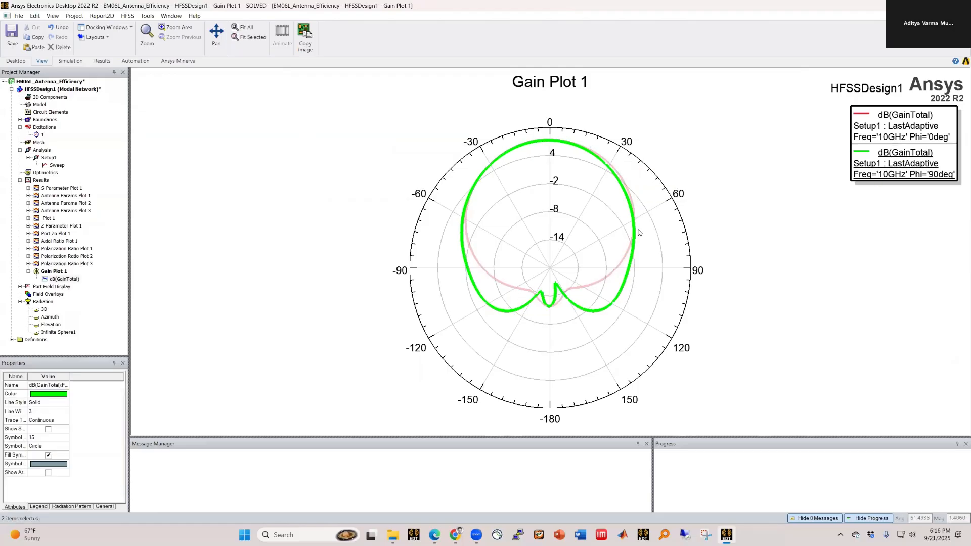
click(508, 334)
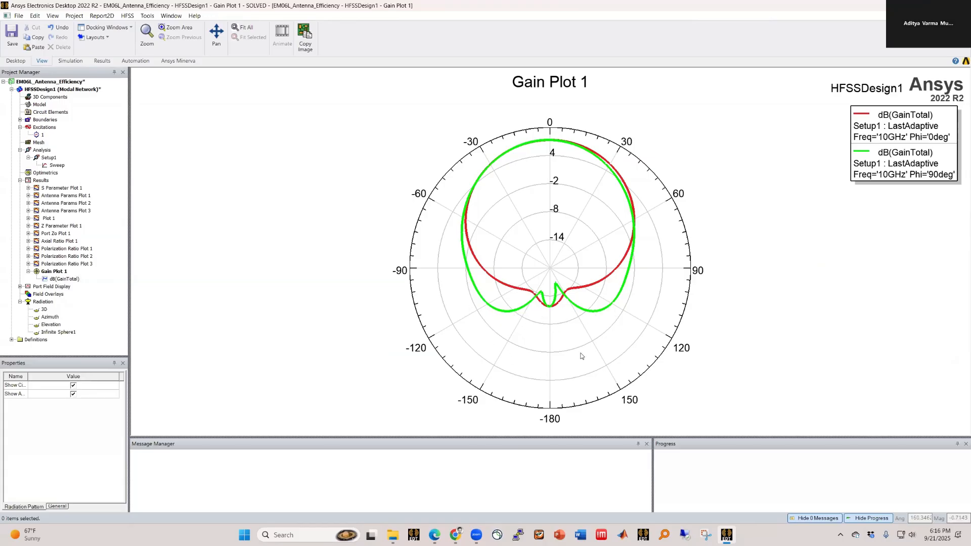
click(507, 289)
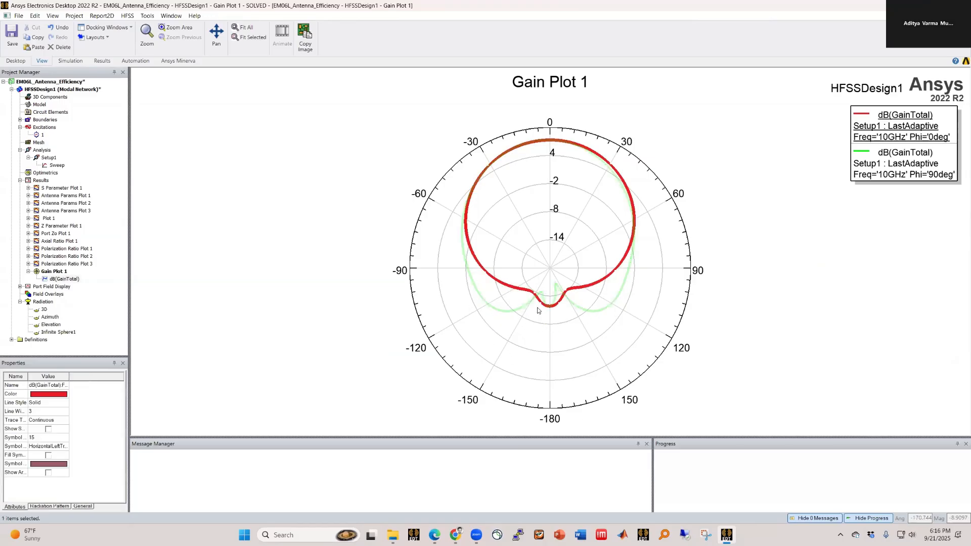
click(198, 258)
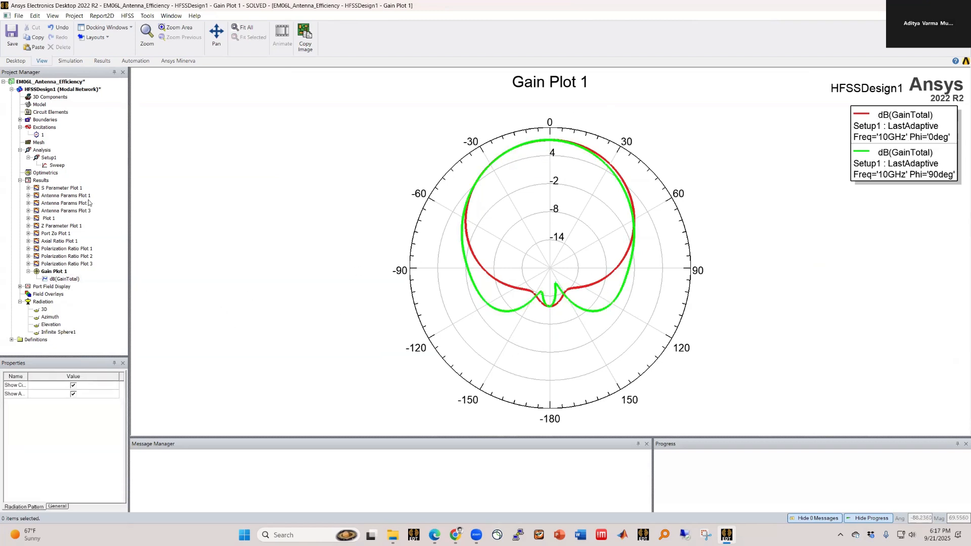
Set up a far fields 3D polar plot of GainTotal in dB, using the 3D geometry and the Setup1 : LastAdaptive solution
right_click(44, 181)
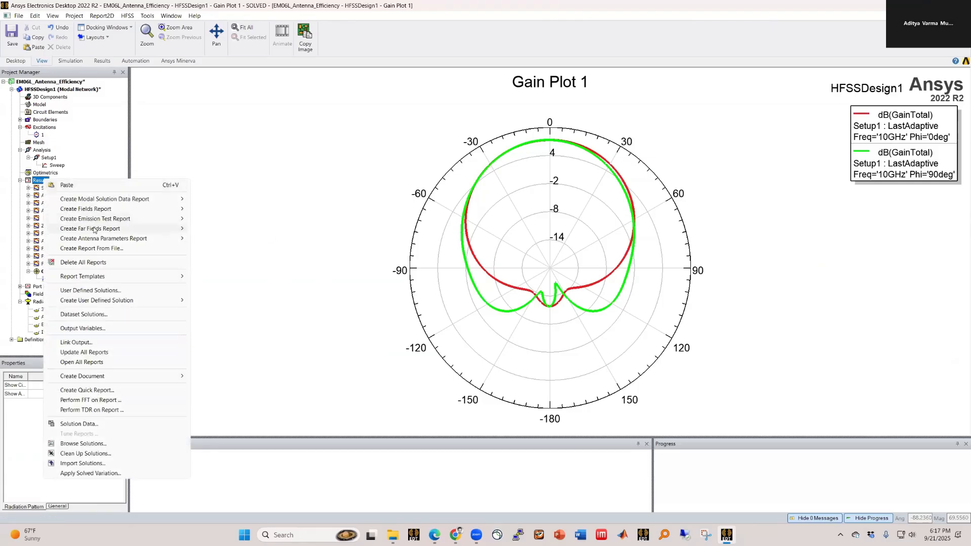
mouse_move(95, 228)
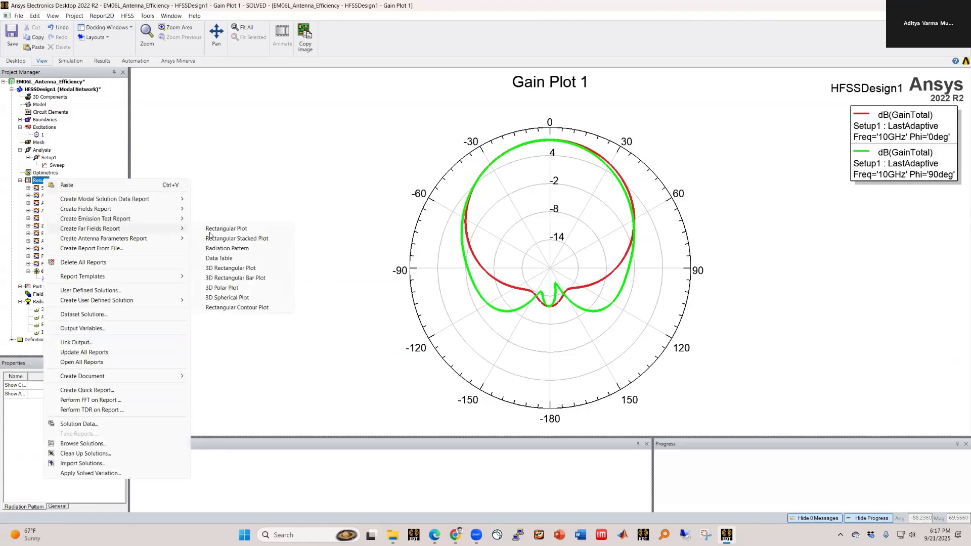
click(216, 288)
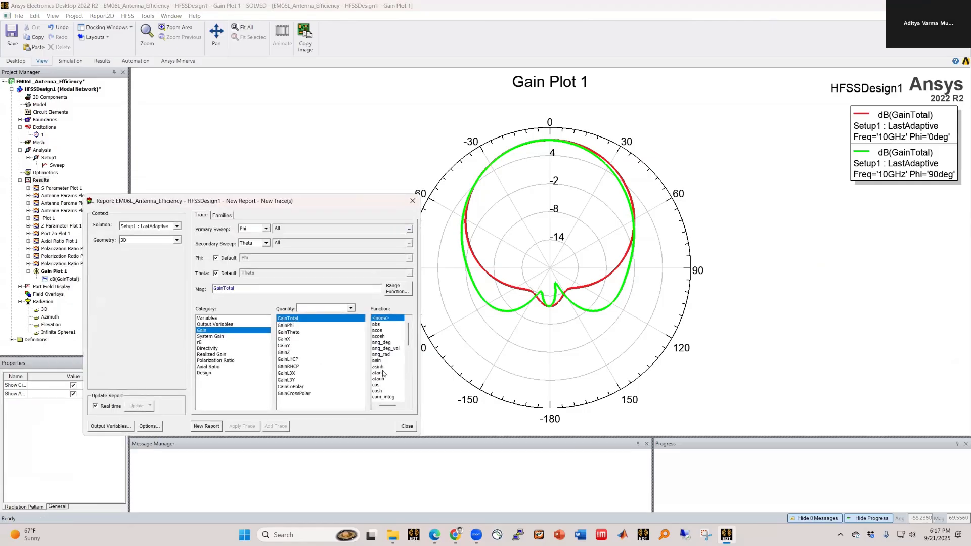
drag(410, 345, 410, 355)
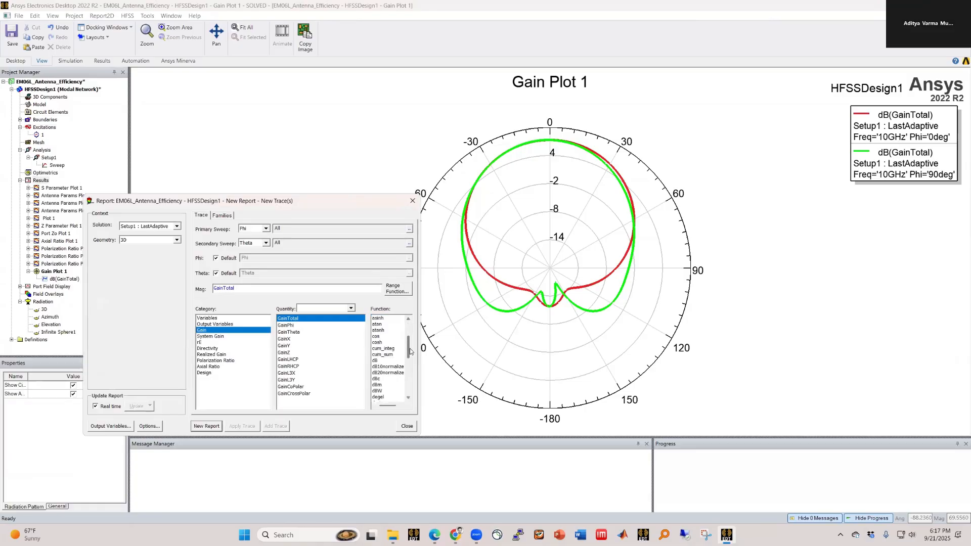
click(388, 360)
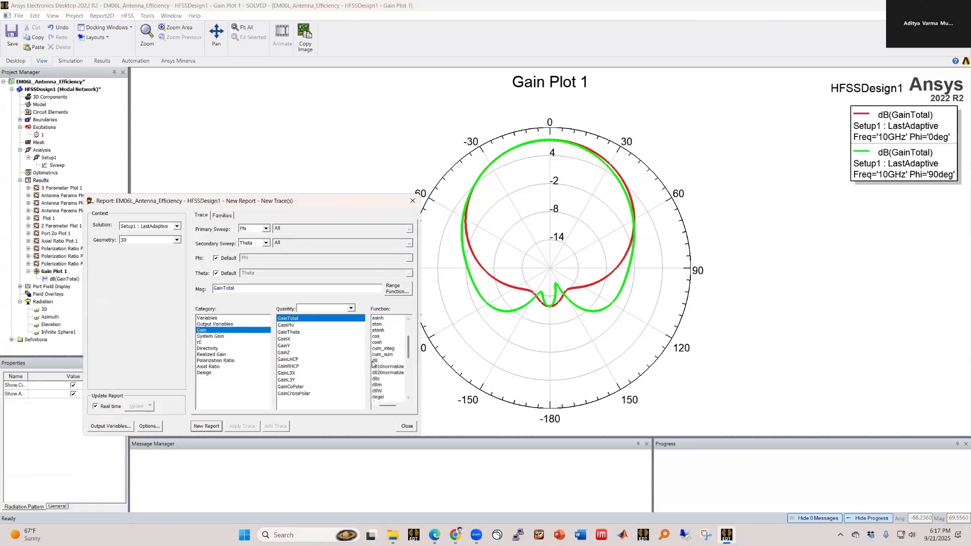
click(145, 240)
click(147, 247)
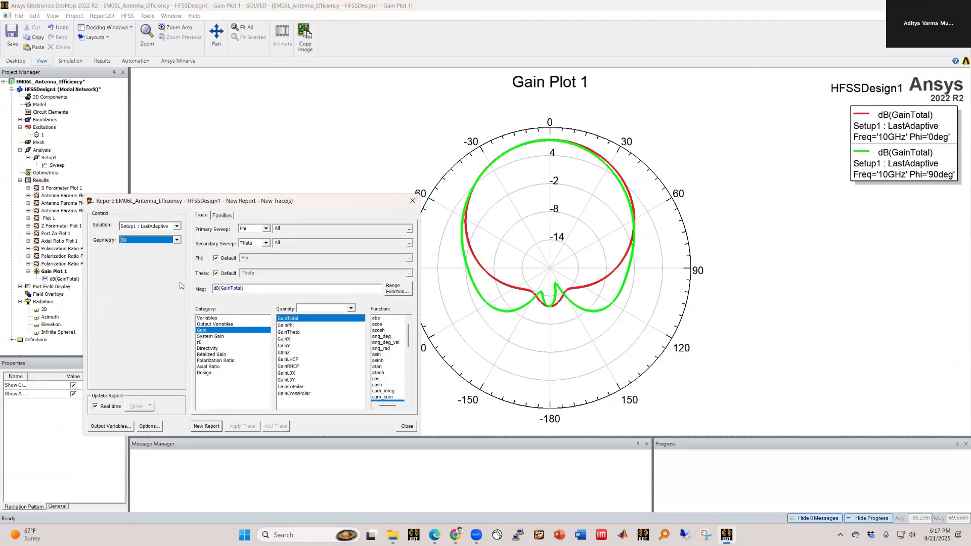
scroll(389, 367, down, 1)
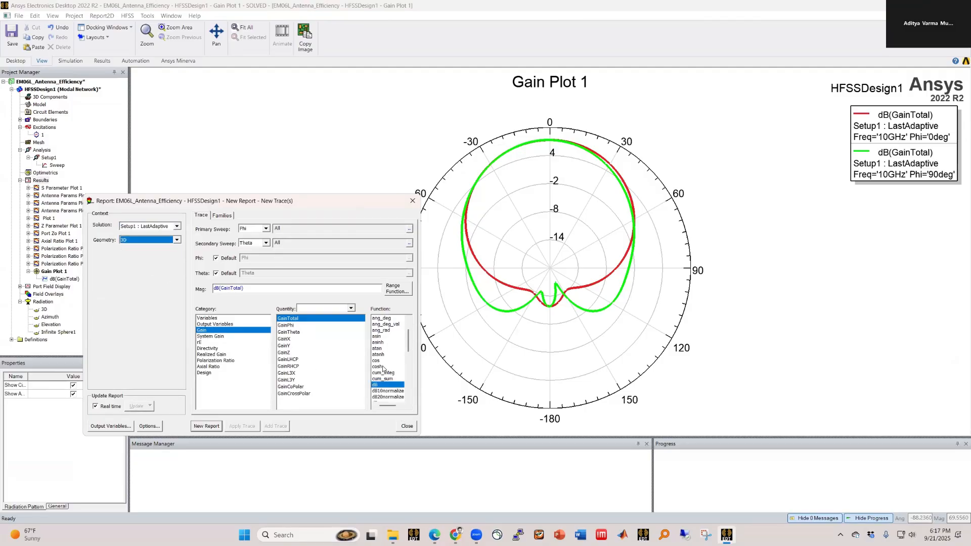
Create the 3D polar gain report and examine the pattern's shape from different angles
click(206, 426)
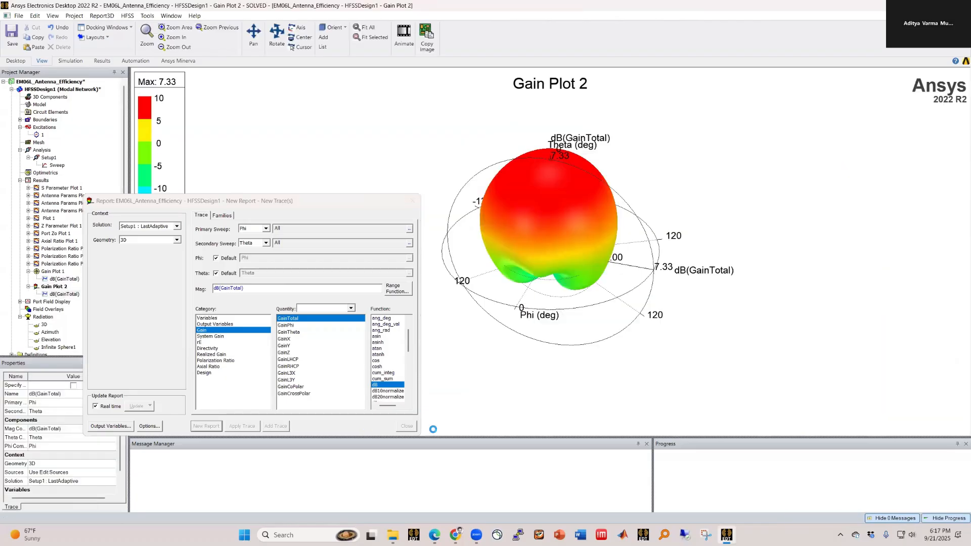
click(407, 426)
drag(440, 313, 509, 297)
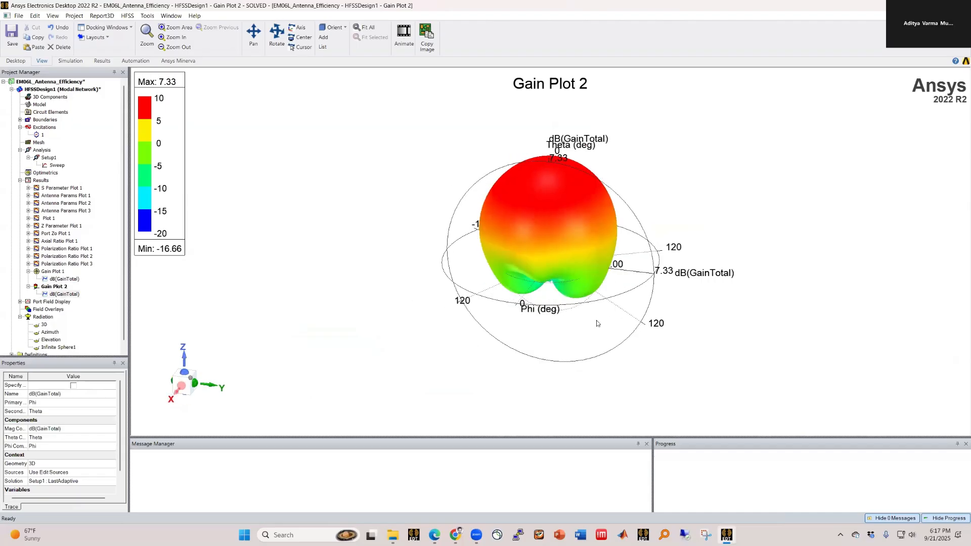
drag(572, 297, 581, 353)
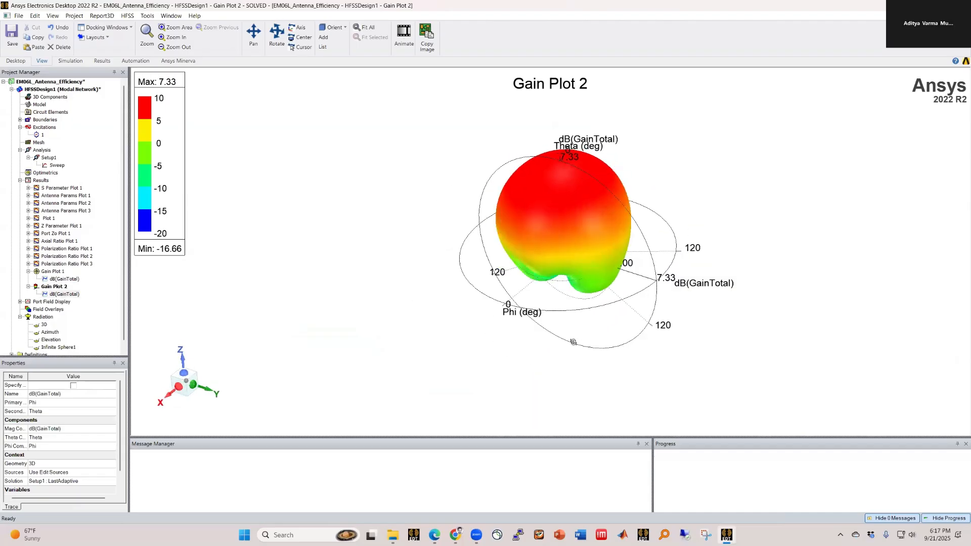
Overlay Gain Plot 2's radiation field on the antenna model of HFSSDesign1 with a scale of 1
double_click(64, 91)
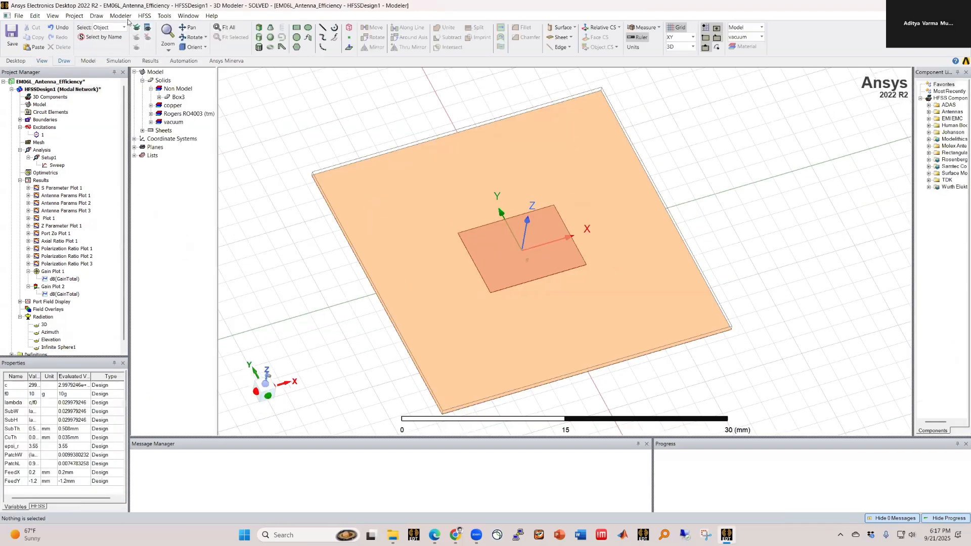
click(144, 15)
mouse_move(187, 197)
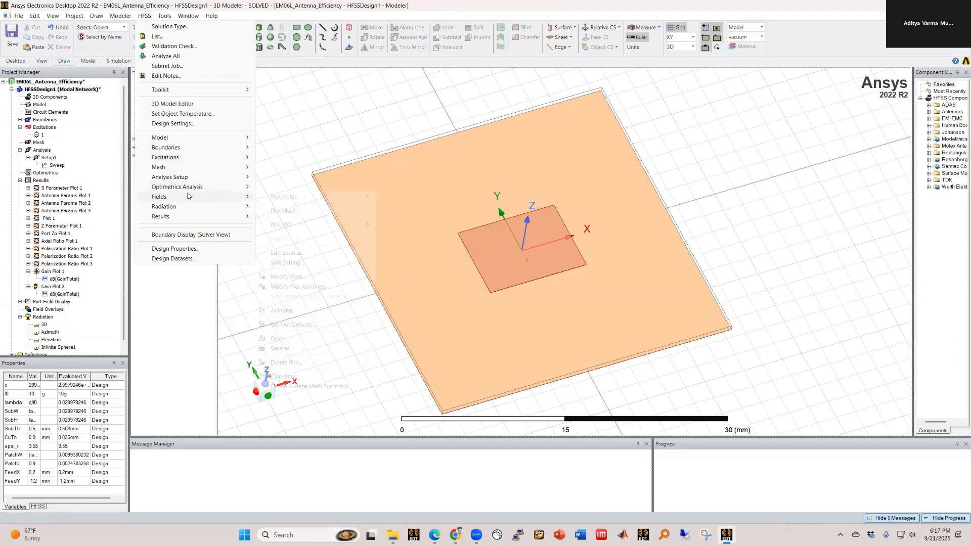
mouse_move(276, 198)
click(408, 251)
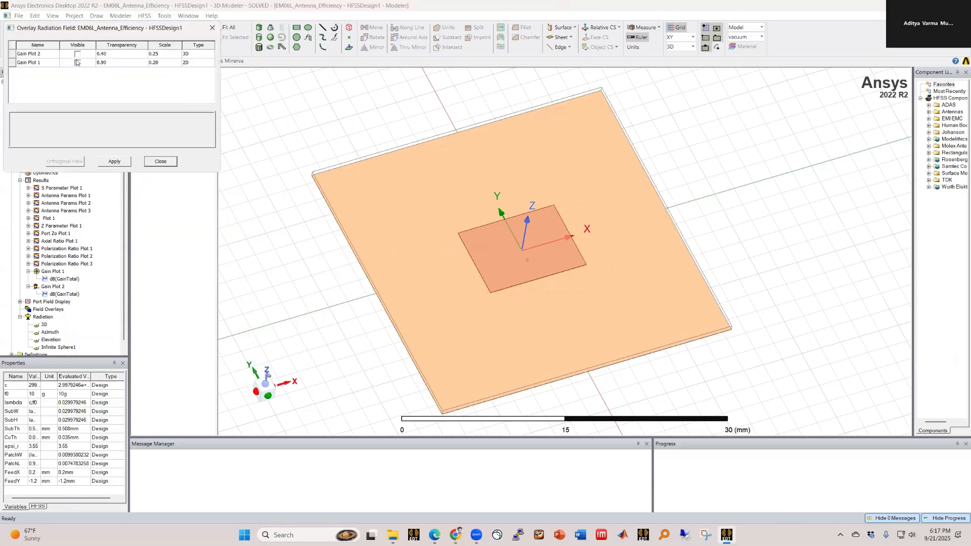
click(79, 55)
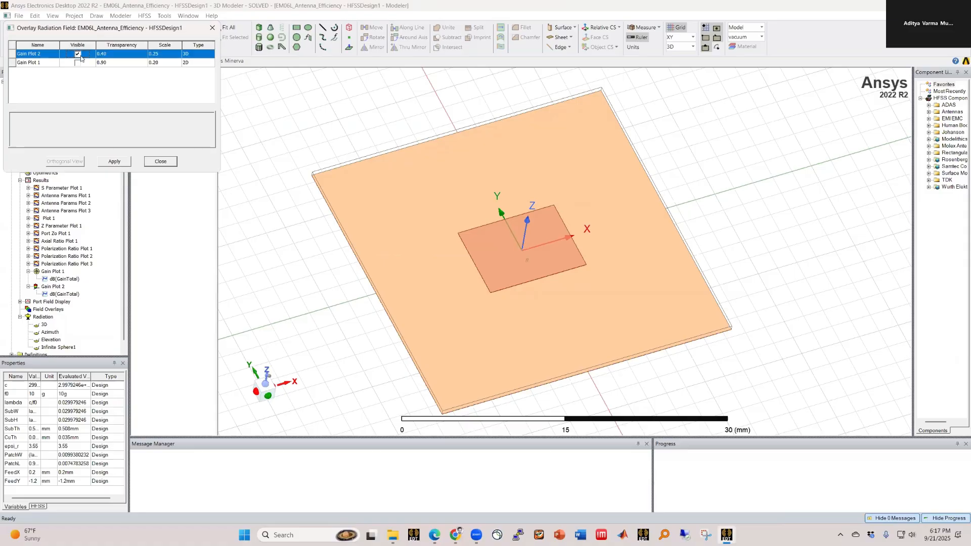
click(158, 54)
text(1)
click(127, 166)
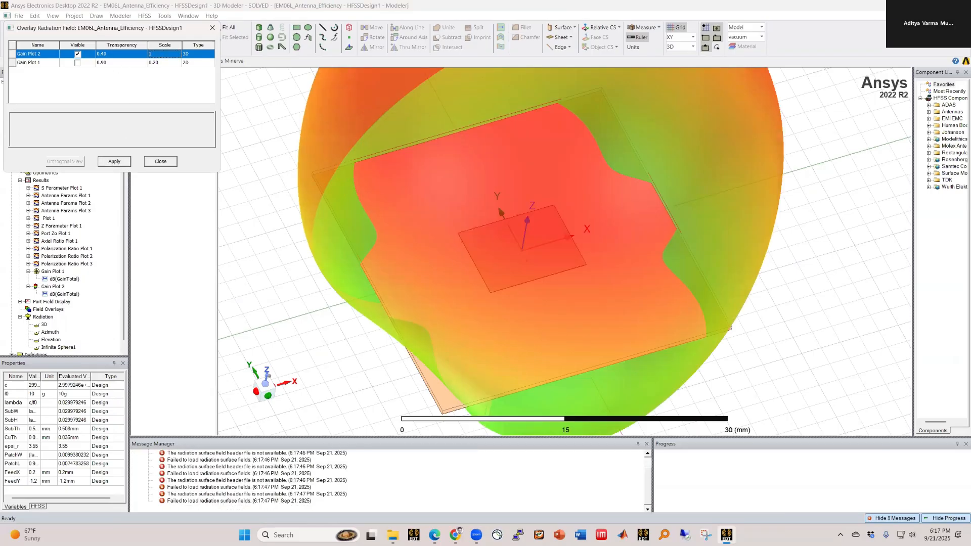
Reduce the scale of the Gain Plot 2 overlay to 0.5
key(BackSpace)
text(0.5)
click(114, 161)
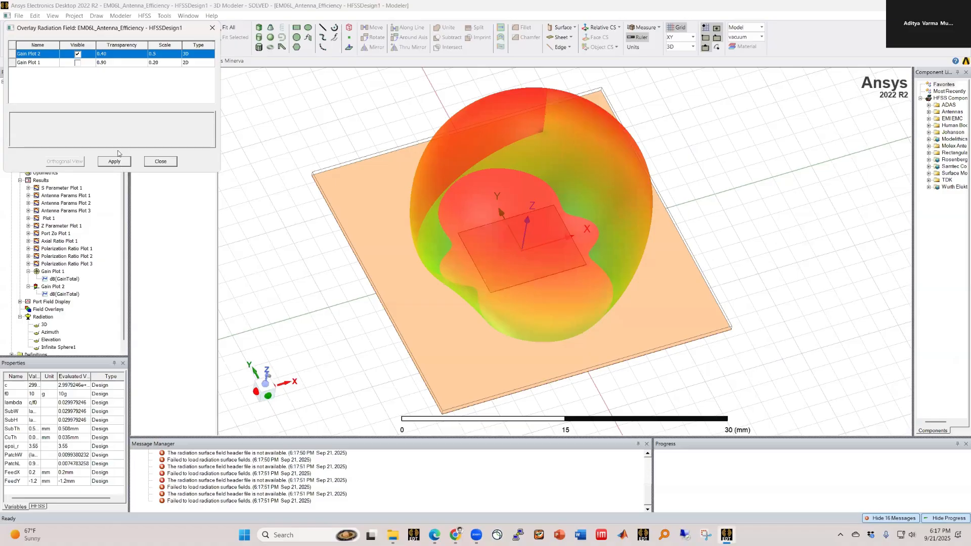
Set the Gain Plot 2 overlay's transparency to 0 and examine the opaque pattern around the antenna from different angles
click(106, 54)
text(0)
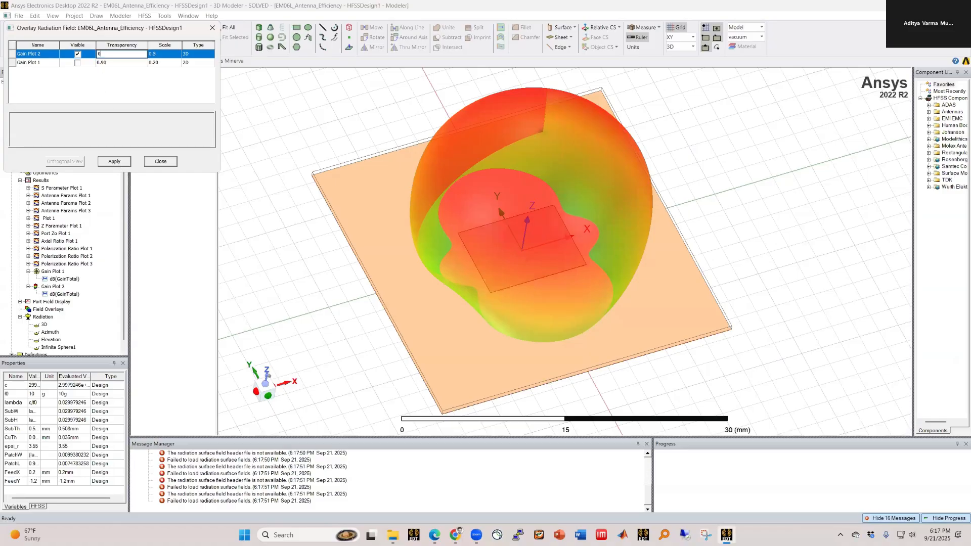
click(106, 61)
click(99, 54)
click(115, 162)
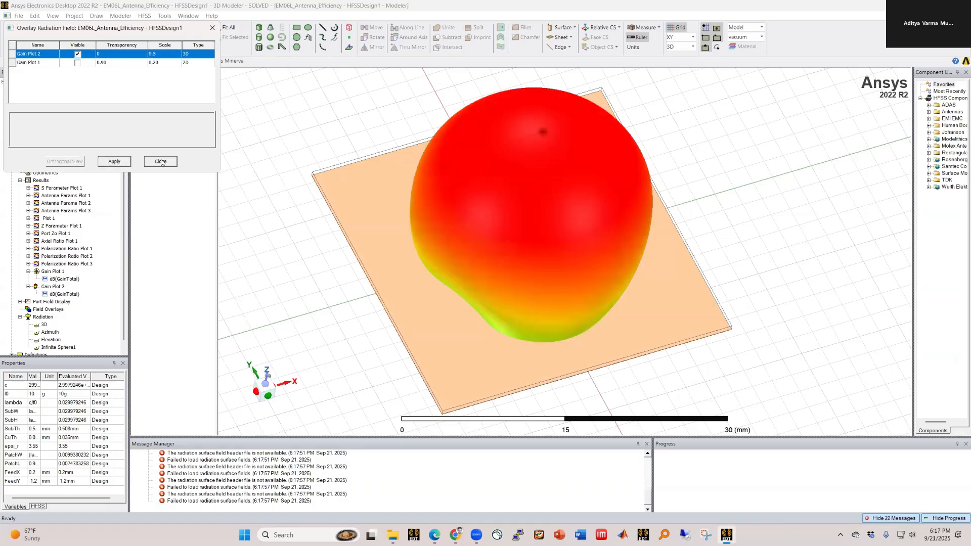
click(160, 161)
mouse_move(514, 338)
alt+mouse_down()
mouse_move(598, 278)
mouse_move(620, 276)
alt+mouse_up()
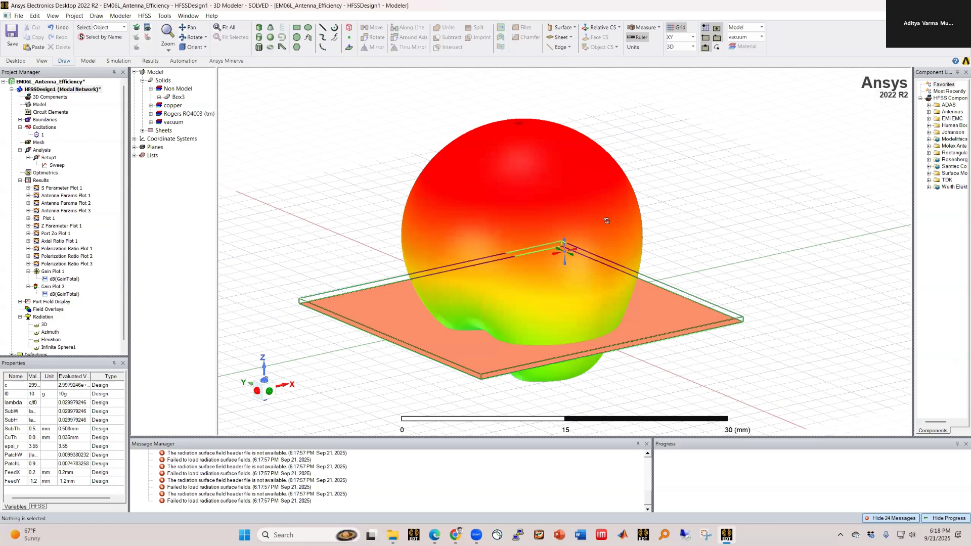
alt+drag(607, 221, 606, 322)
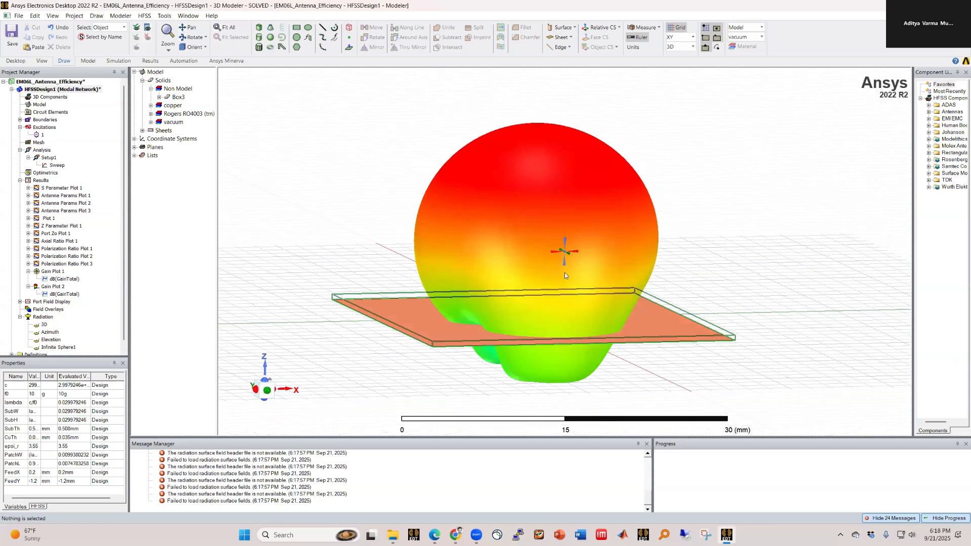
alt+drag(564, 273, 564, 344)
Set the transparency of the Gain Plot 2 radiation field overlay to 0.5
click(145, 16)
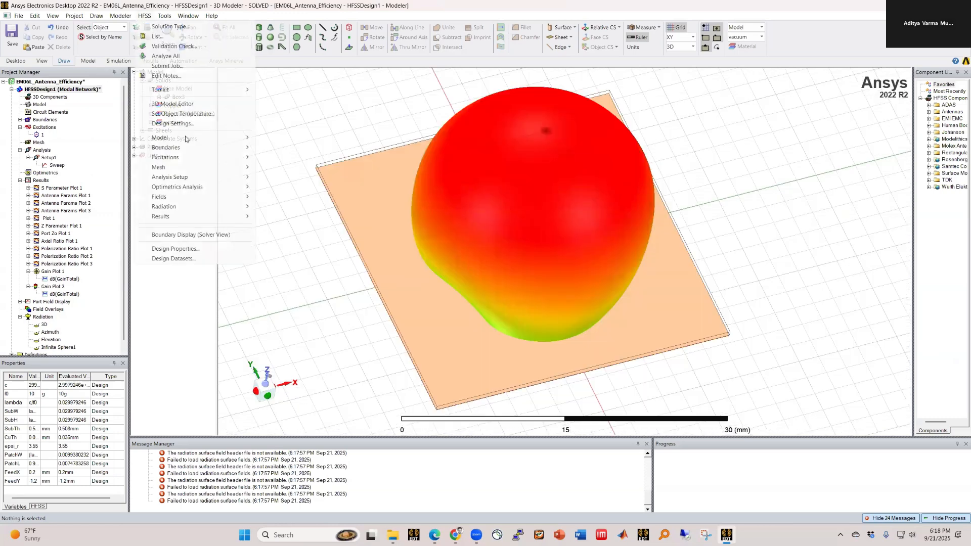
mouse_move(186, 196)
mouse_move(298, 197)
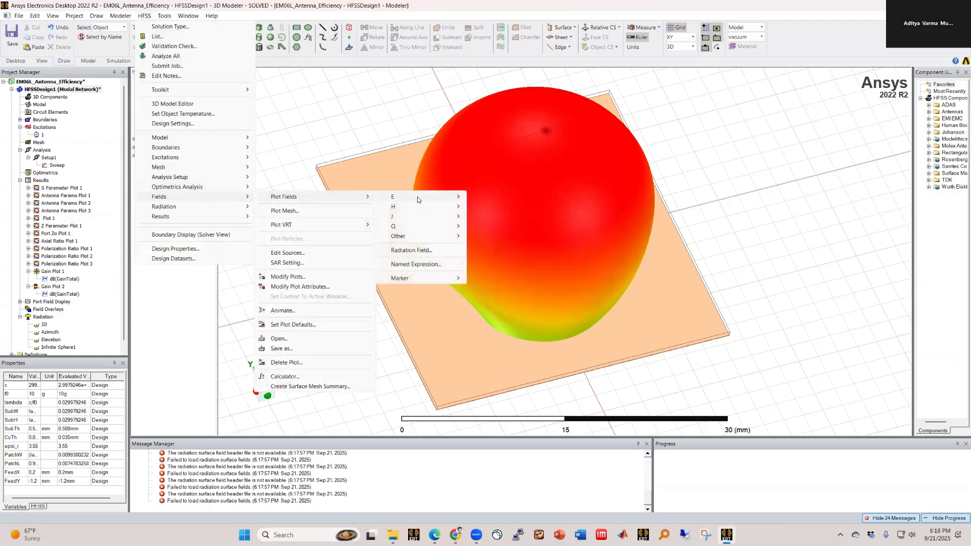
click(411, 249)
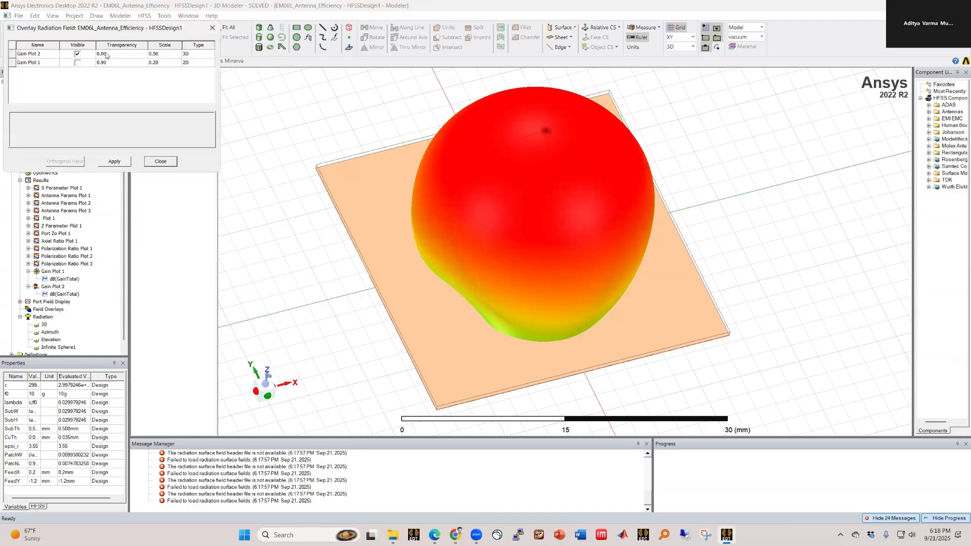
click(107, 55)
text(0.)
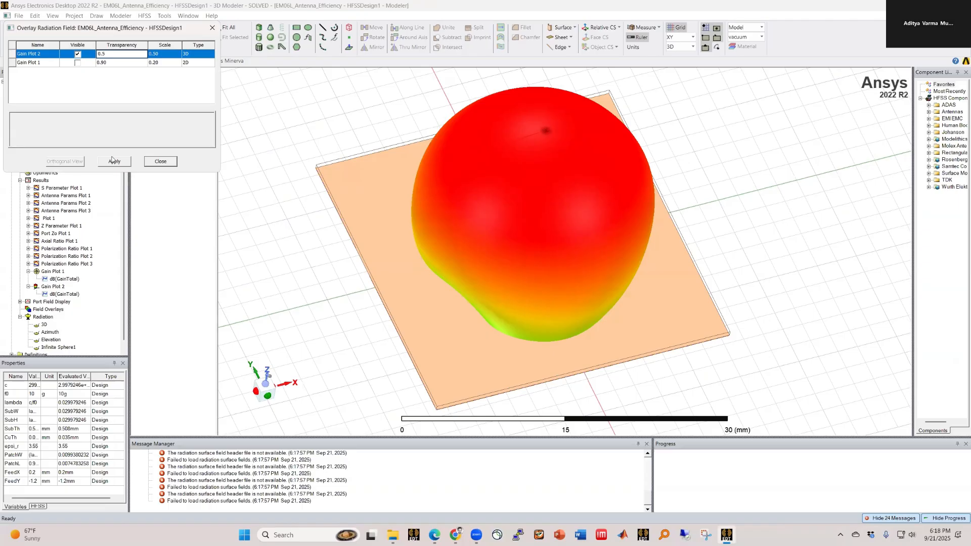
click(114, 161)
Examine the semi-transparent gain pattern over the patch from the sides and above, and return to the Gain Plot 2 report
mouse_move(589, 278)
middle_down()
mouse_move(596, 238)
mouse_move(628, 215)
mouse_move(614, 267)
mouse_move(602, 261)
middle_up()
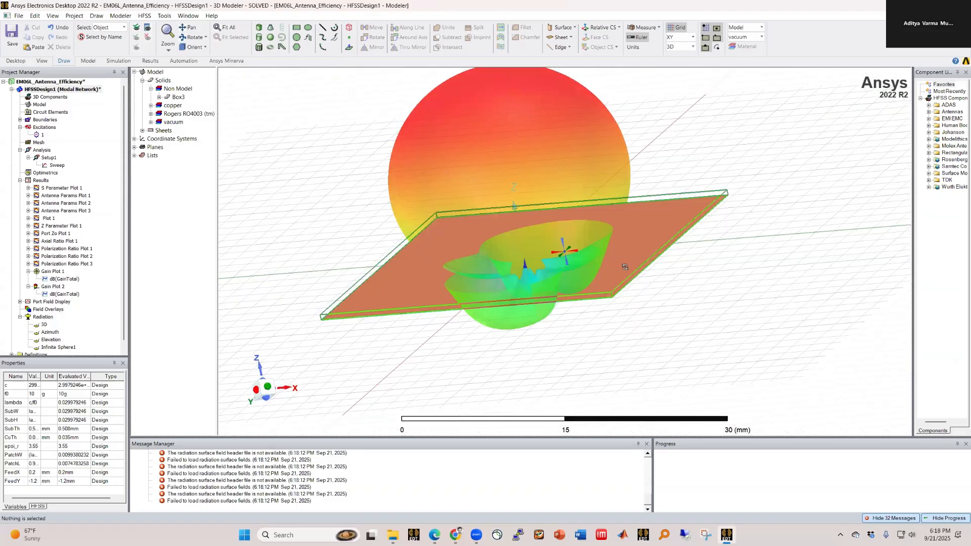
middle_drag(526, 321, 598, 276)
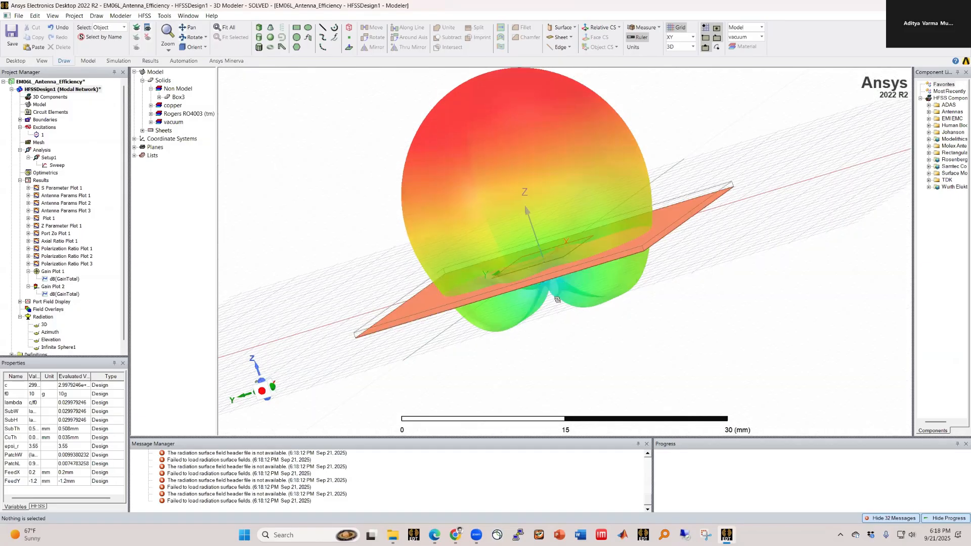
alt+double_click(576, 366)
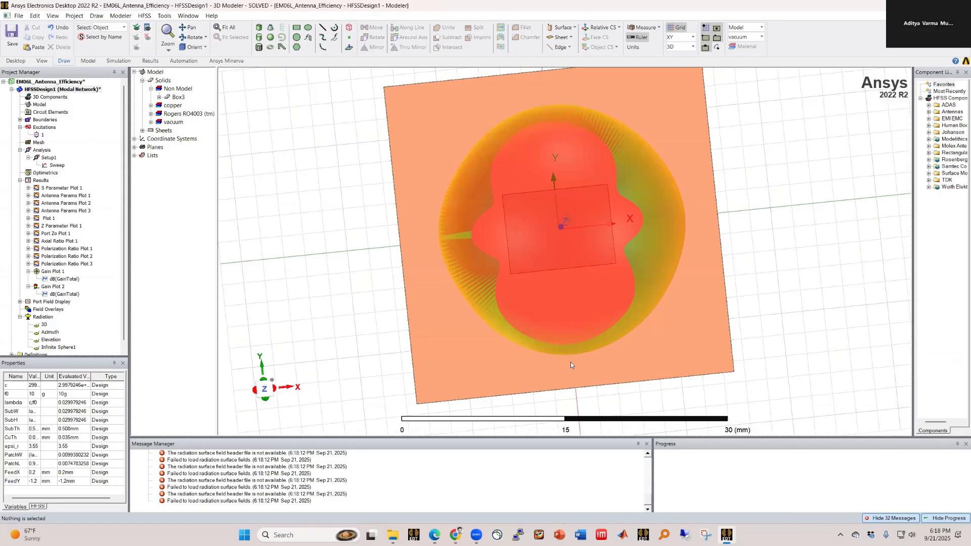
mouse_move(626, 355)
middle_down()
mouse_move(633, 228)
mouse_move(712, 274)
mouse_move(685, 278)
mouse_move(646, 326)
mouse_move(584, 341)
middle_up()
alt+double_click(626, 377)
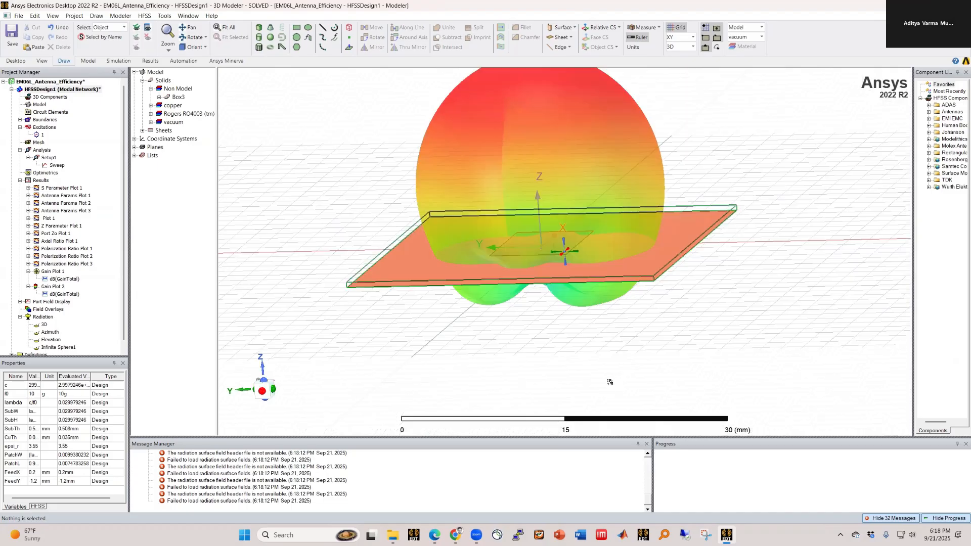
mouse_move(595, 398)
middle_down()
mouse_move(644, 394)
mouse_move(566, 400)
middle_up()
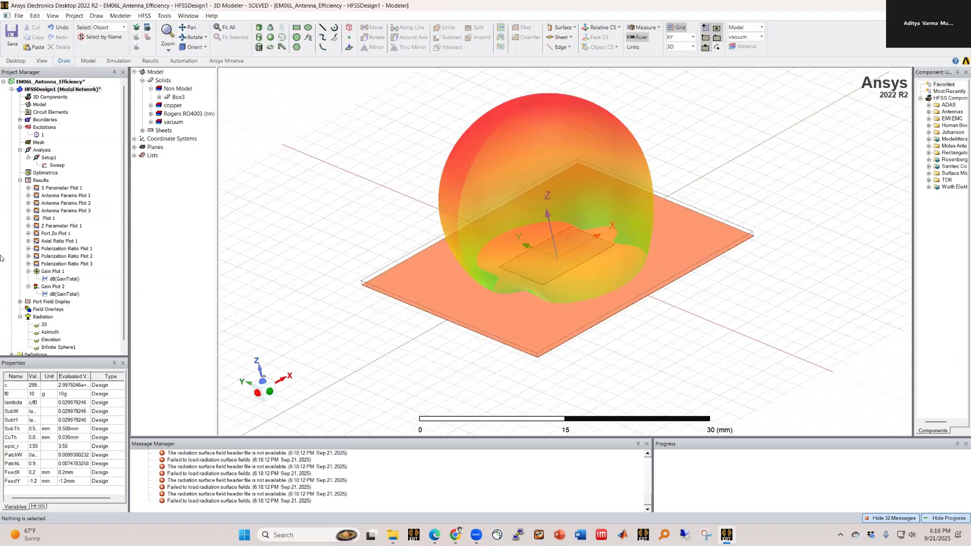
double_click(53, 287)
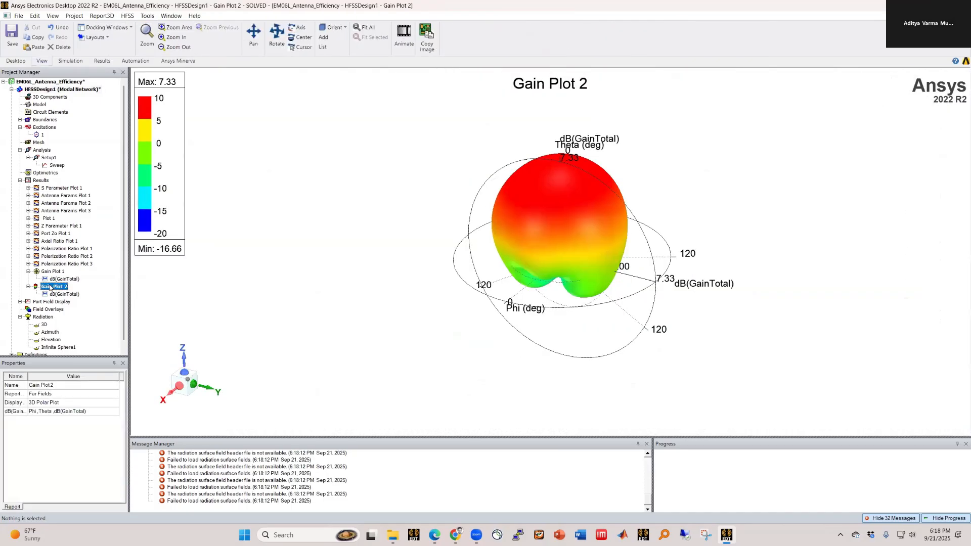
Clear the messages for HFSSDesign1 and tilt the 3D polar view of Gain Plot 2
right_click(264, 468)
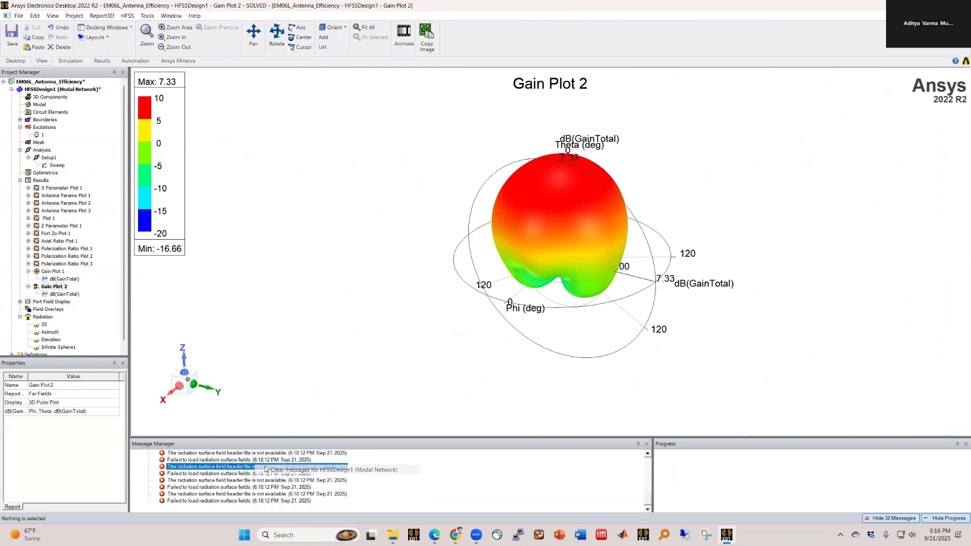
click(265, 470)
click(346, 273)
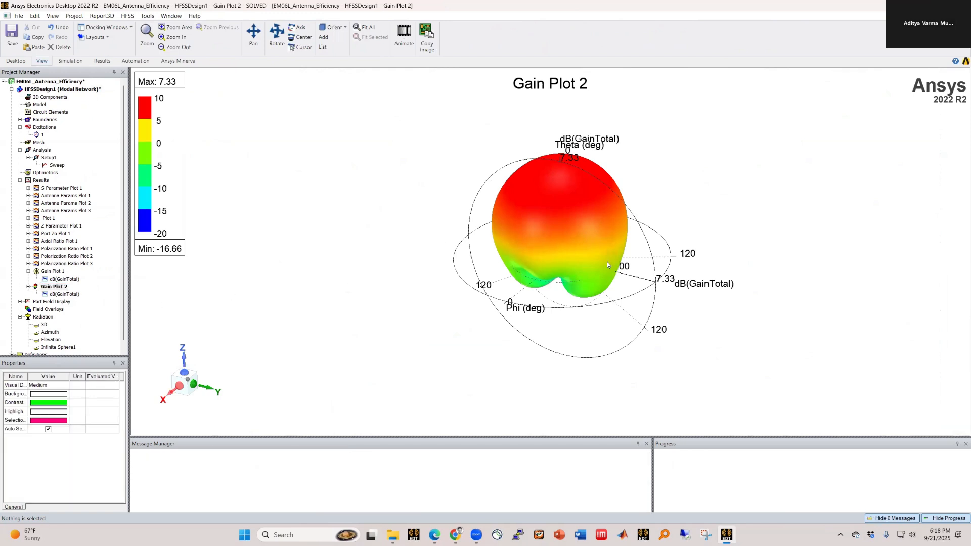
mouse_move(606, 262)
alt+mouse_down()
mouse_move(612, 256)
mouse_move(602, 277)
mouse_move(609, 272)
alt+mouse_up()
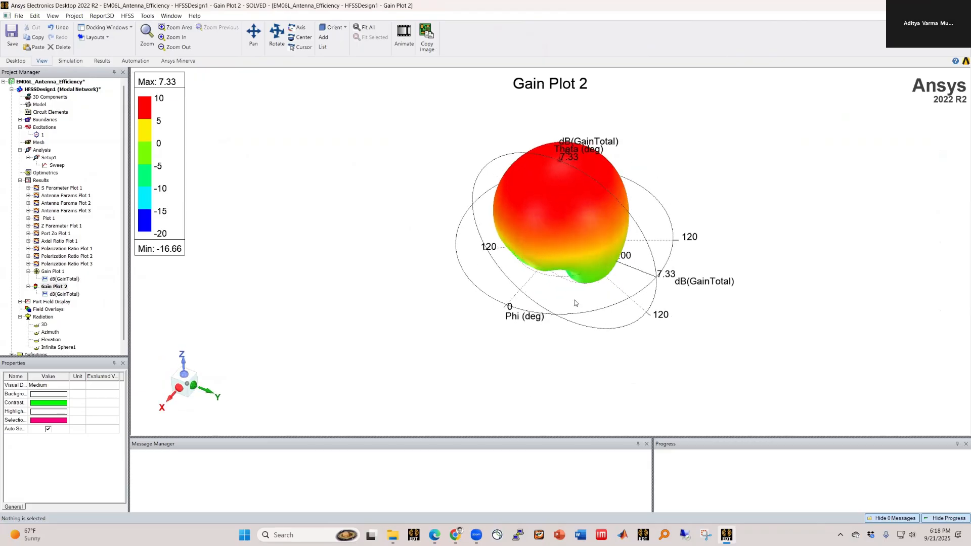
Open the Gain Plot 1 radiation pattern and collapse its entry in the project tree
double_click(54, 271)
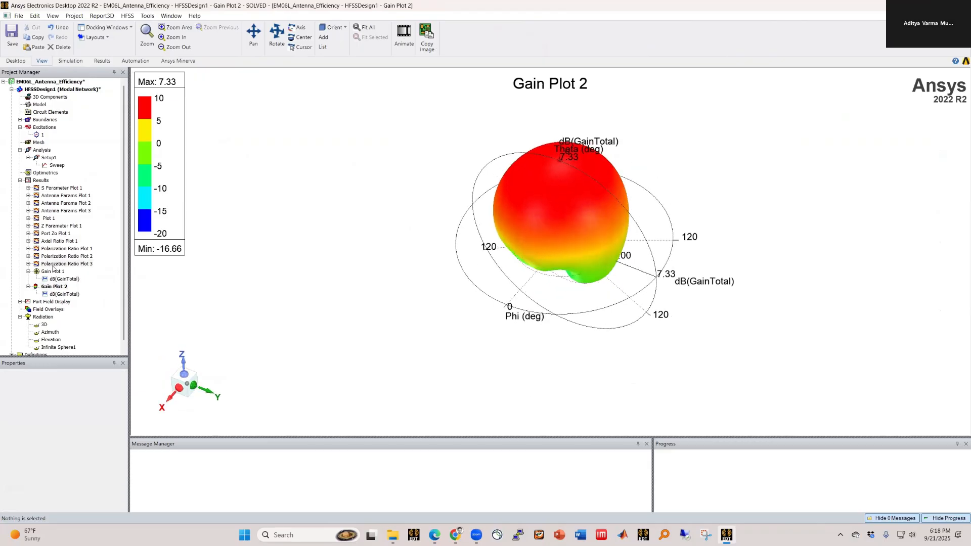
click(197, 294)
click(29, 272)
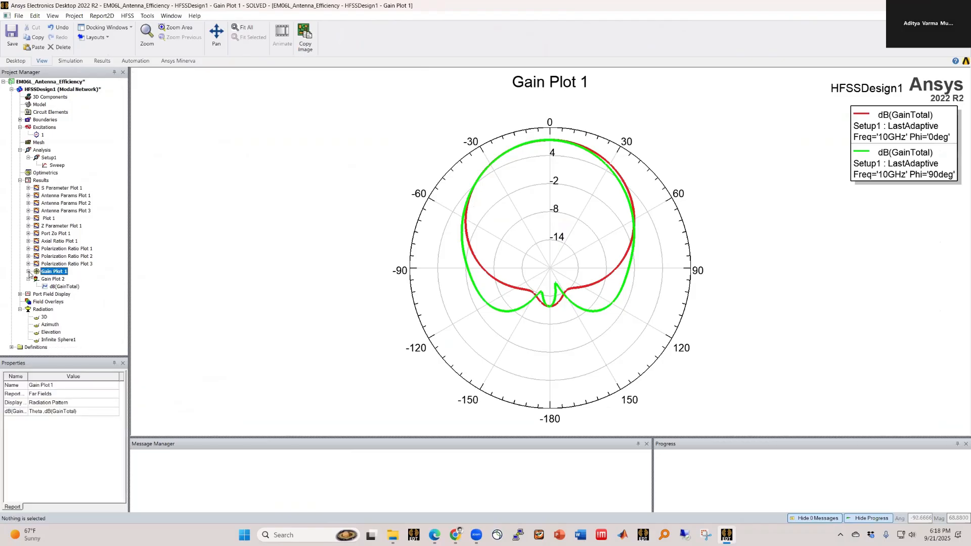
right_click(41, 180)
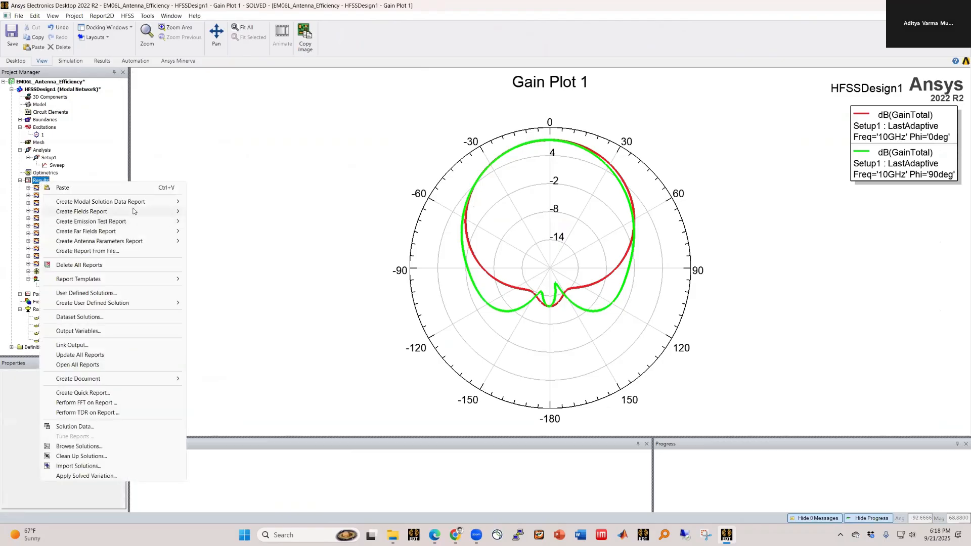
mouse_move(180, 203)
click(222, 202)
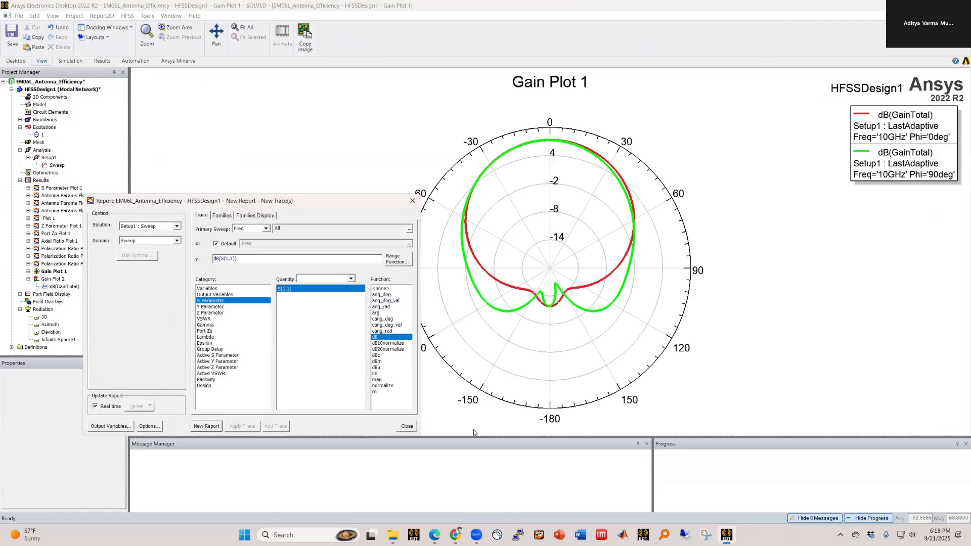
click(407, 425)
Start a far fields rectangular plot report of dB(GainTotal) and set its geometry to Infinite Sphere1
right_click(44, 183)
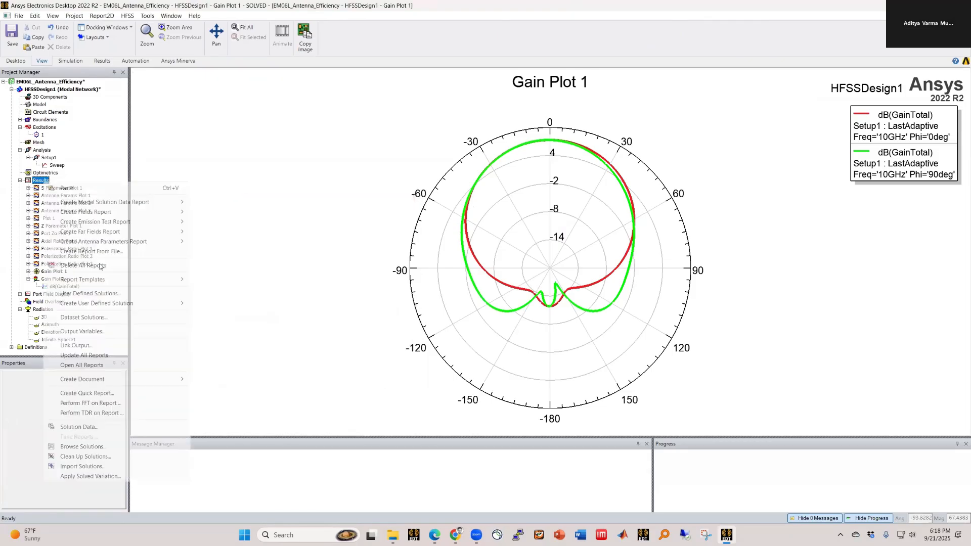
mouse_move(101, 223)
click(217, 227)
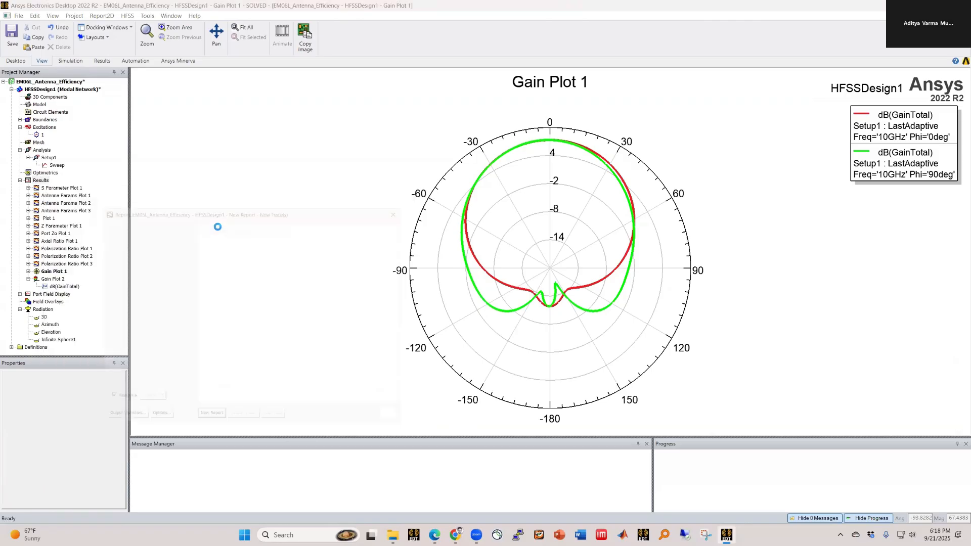
click(374, 380)
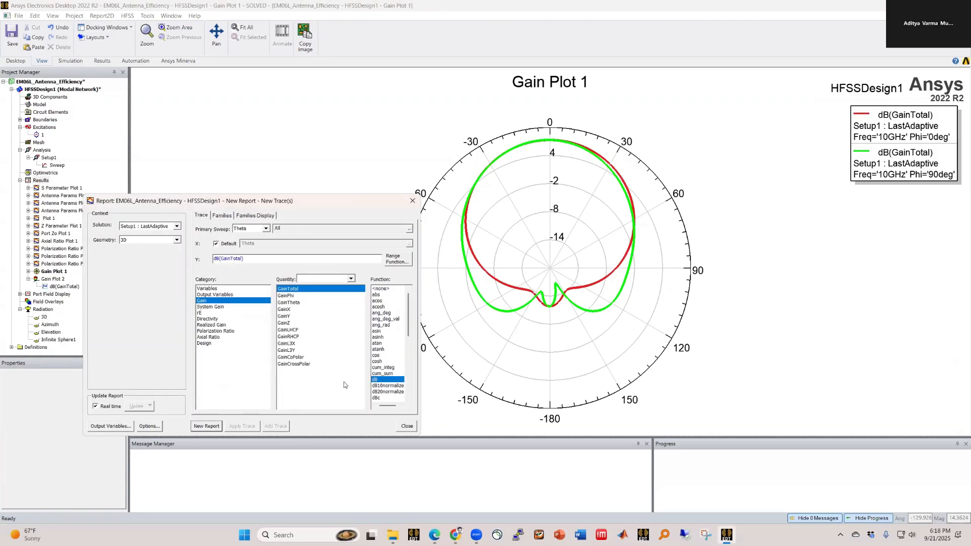
click(222, 216)
click(152, 239)
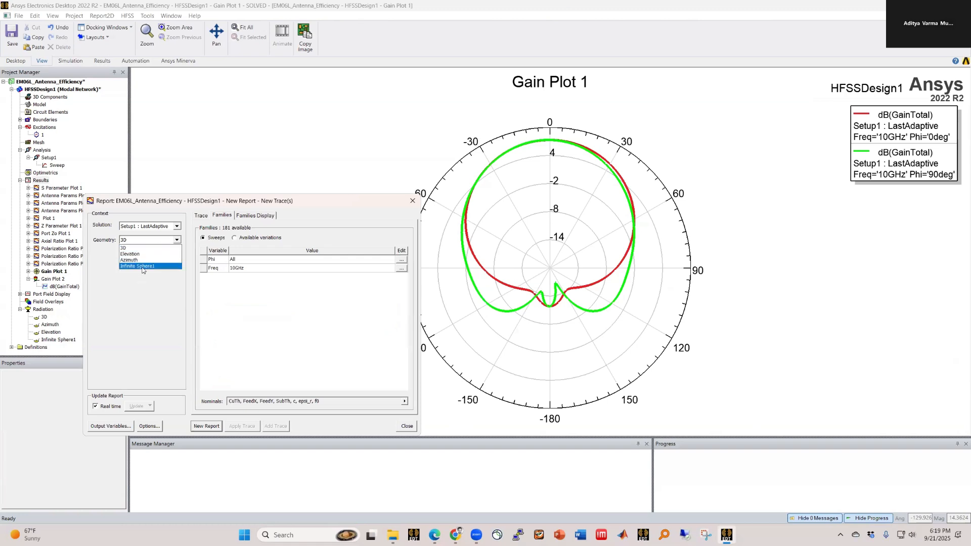
click(143, 268)
Check the Phi sweep values, keep them all, and create the new report with Theta as the primary sweep
click(402, 261)
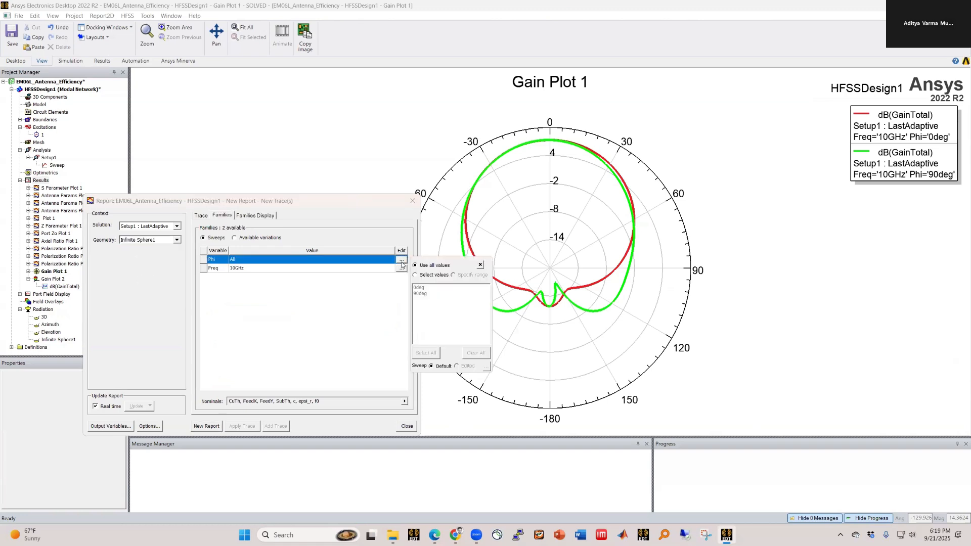
click(480, 265)
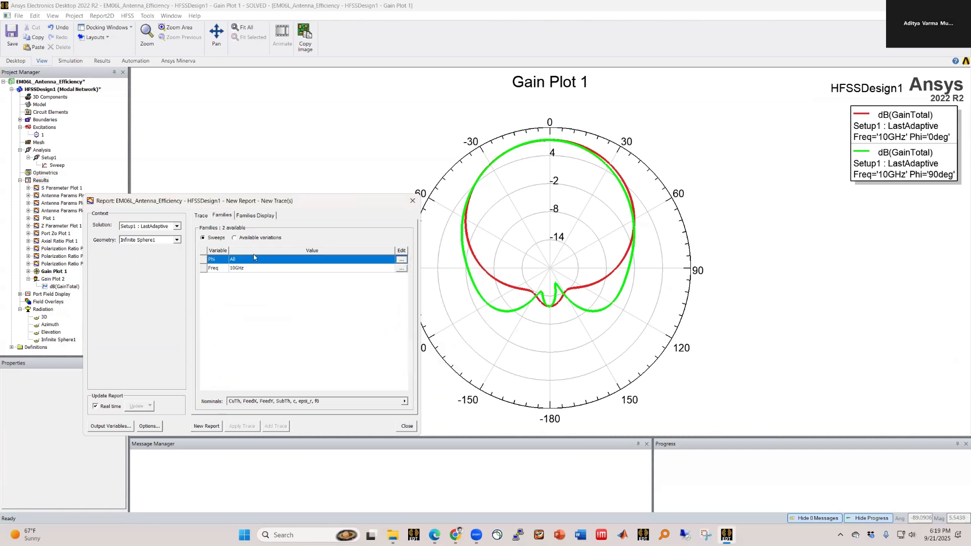
click(200, 215)
click(212, 426)
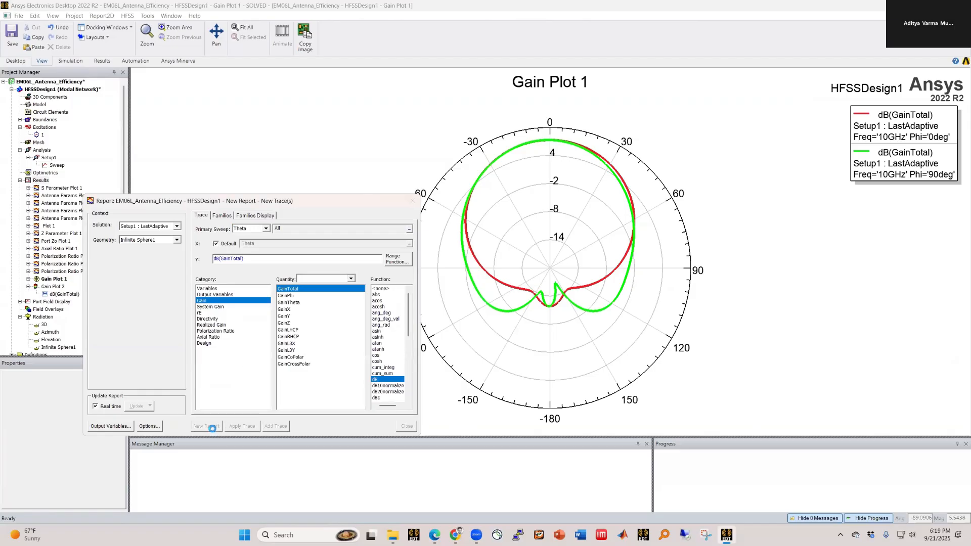
click(406, 426)
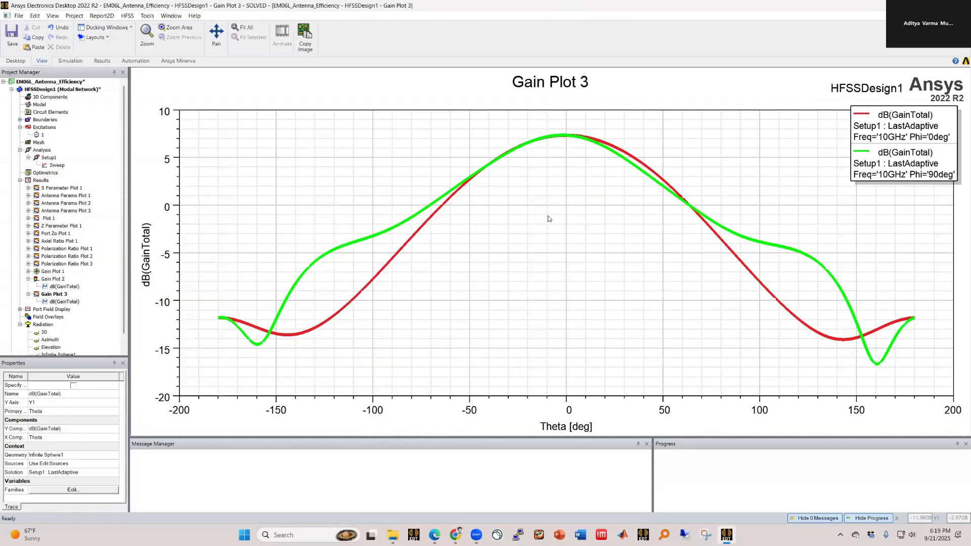
click(547, 217)
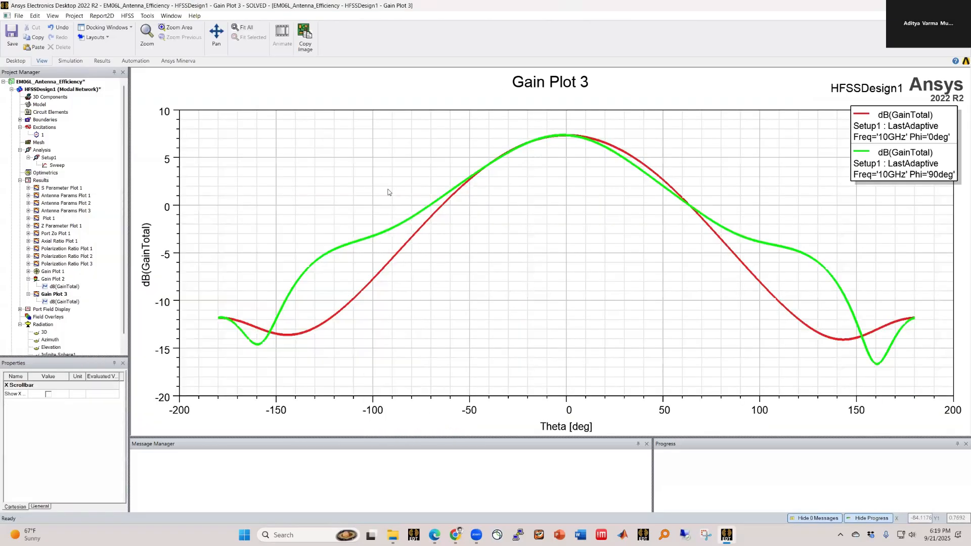
click(565, 139)
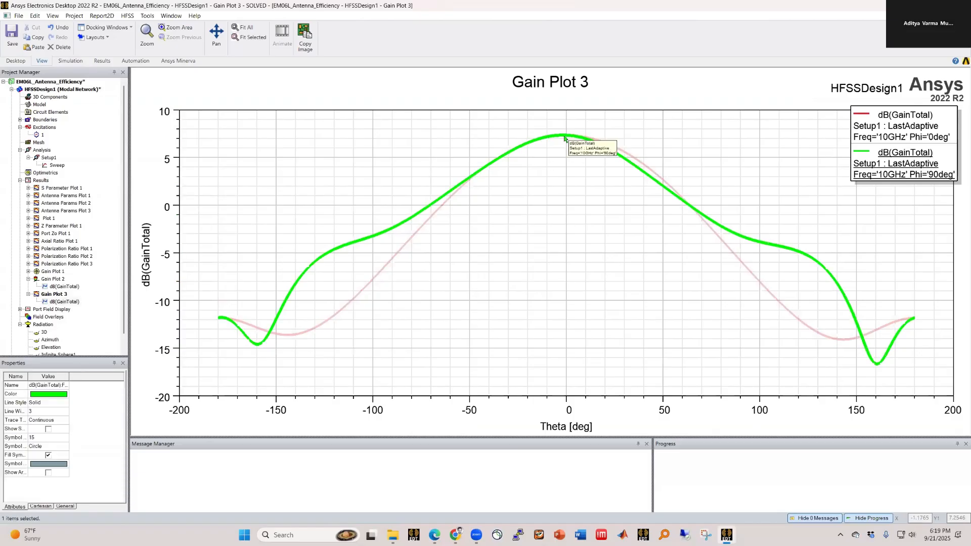
right_click(564, 139)
mouse_move(607, 142)
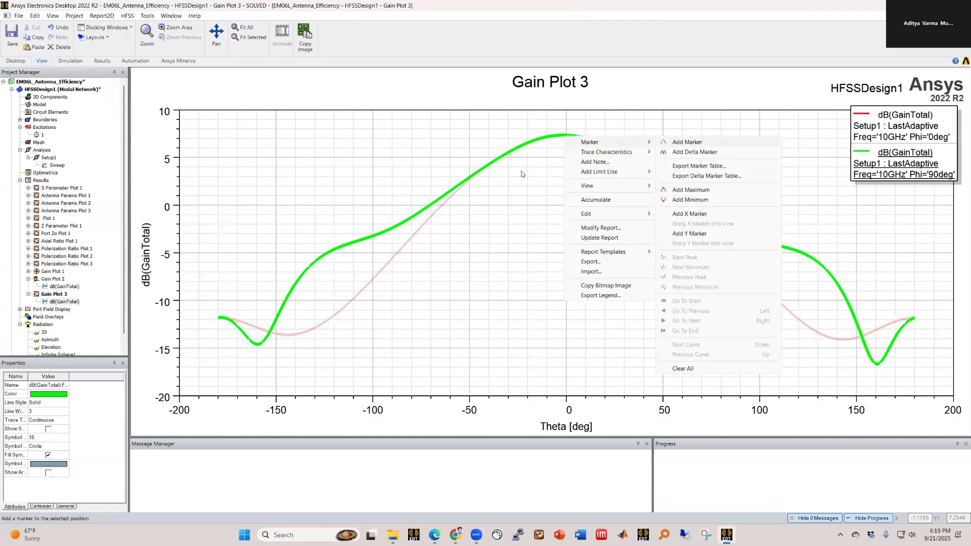
click(522, 174)
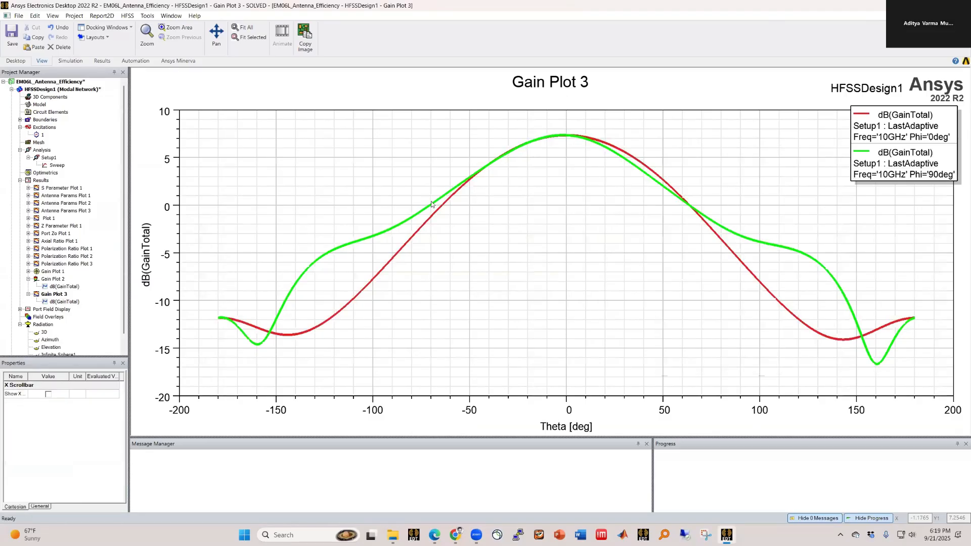
Add a marker at the maximum of the Phi 90deg gain trace in Gain Plot 3
click(566, 138)
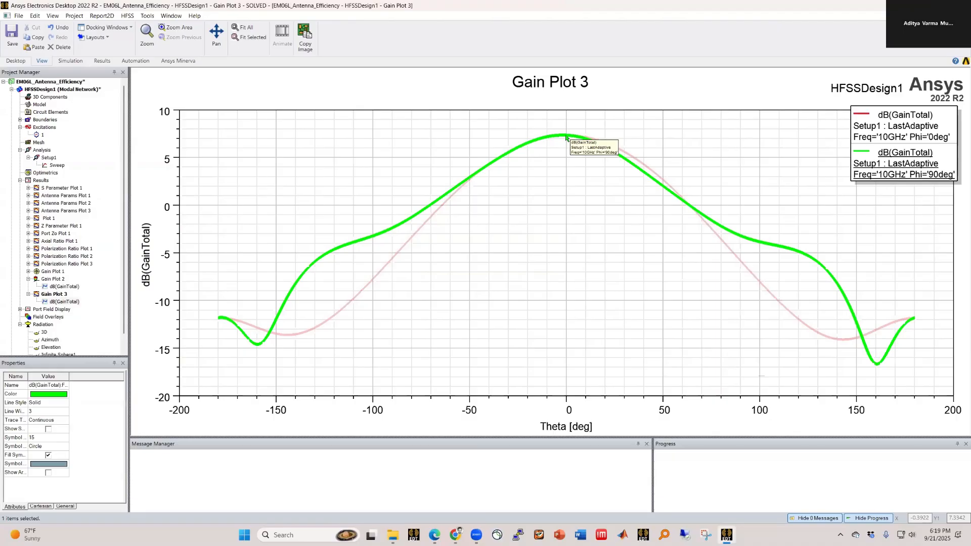
right_click(566, 138)
mouse_move(607, 141)
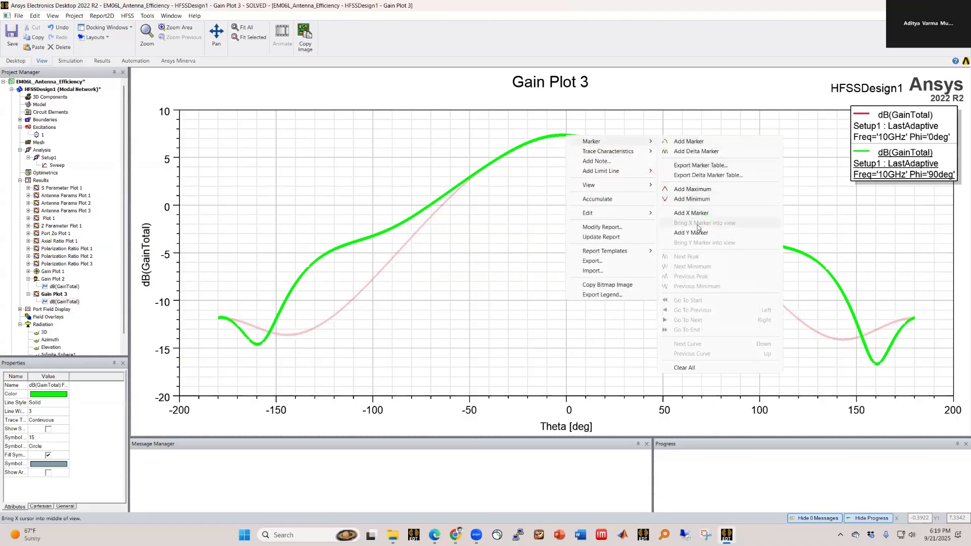
click(698, 189)
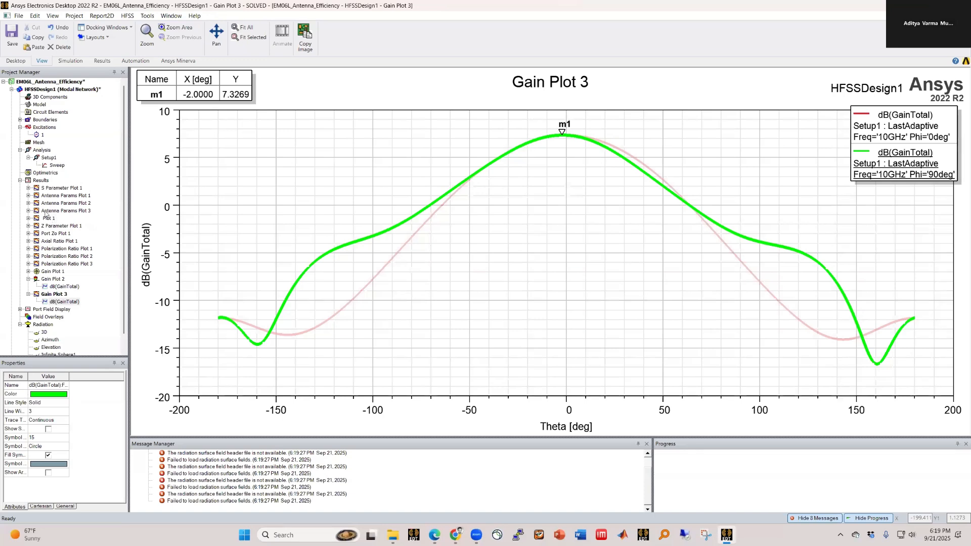
Compare the peak marker in Gain Plot 3 with the markers in Antenna Params Plot 1 and Antenna Params Plot 2
click(29, 196)
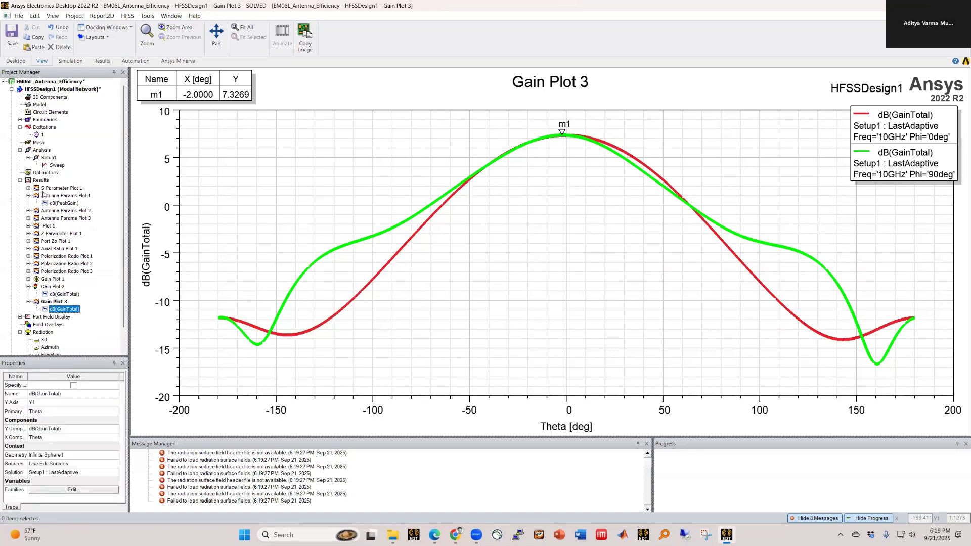
double_click(48, 196)
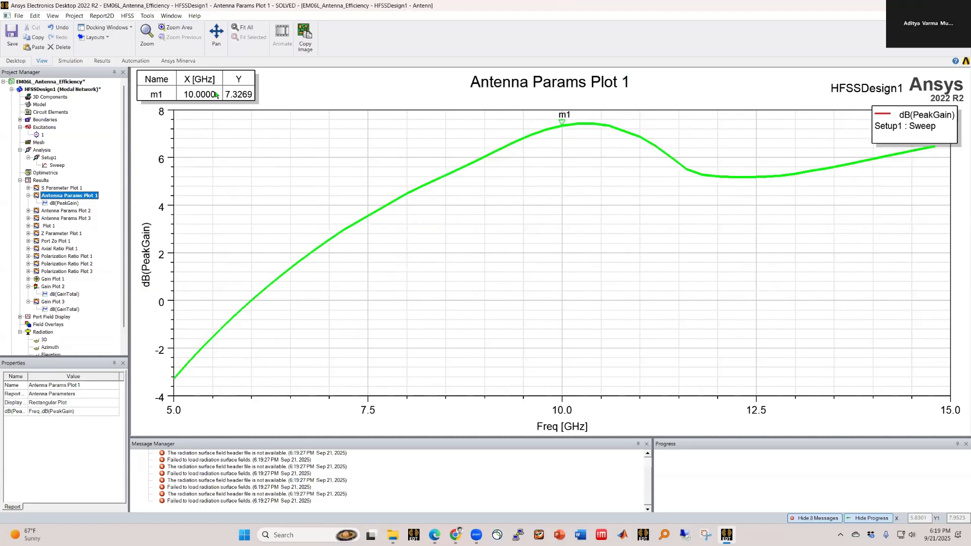
double_click(53, 301)
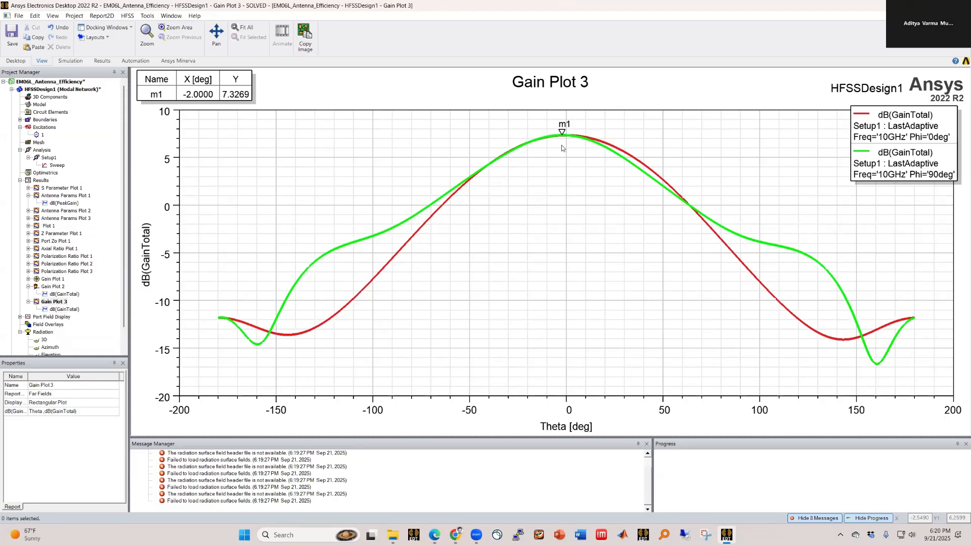
double_click(70, 196)
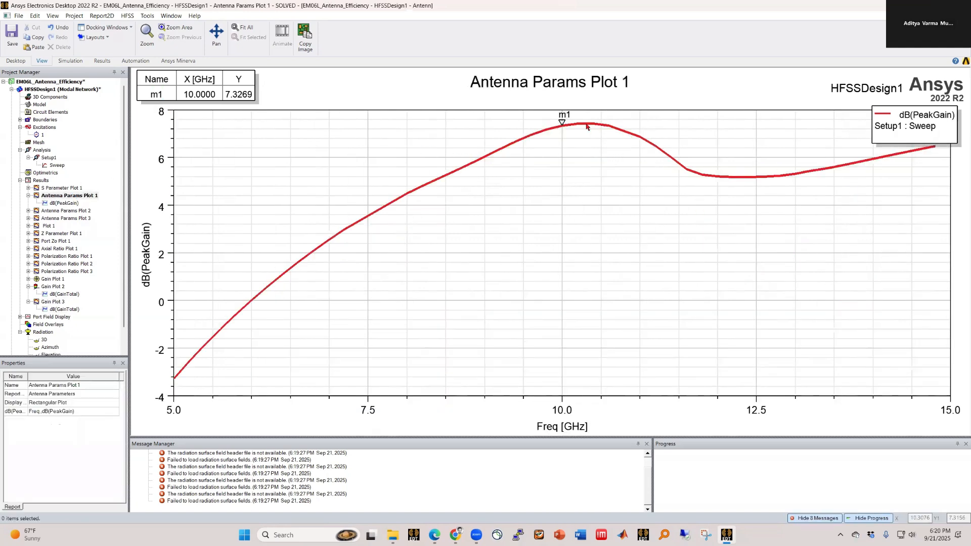
double_click(52, 302)
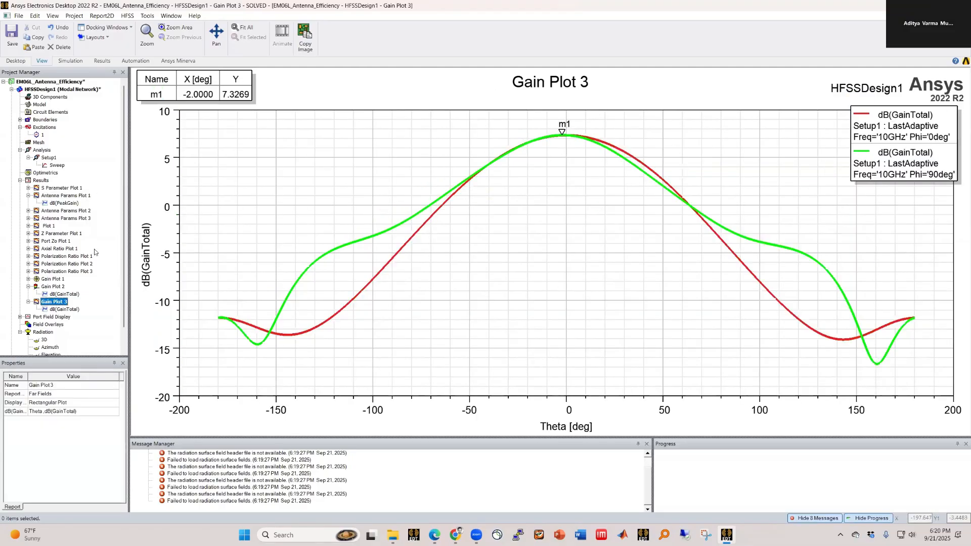
double_click(65, 211)
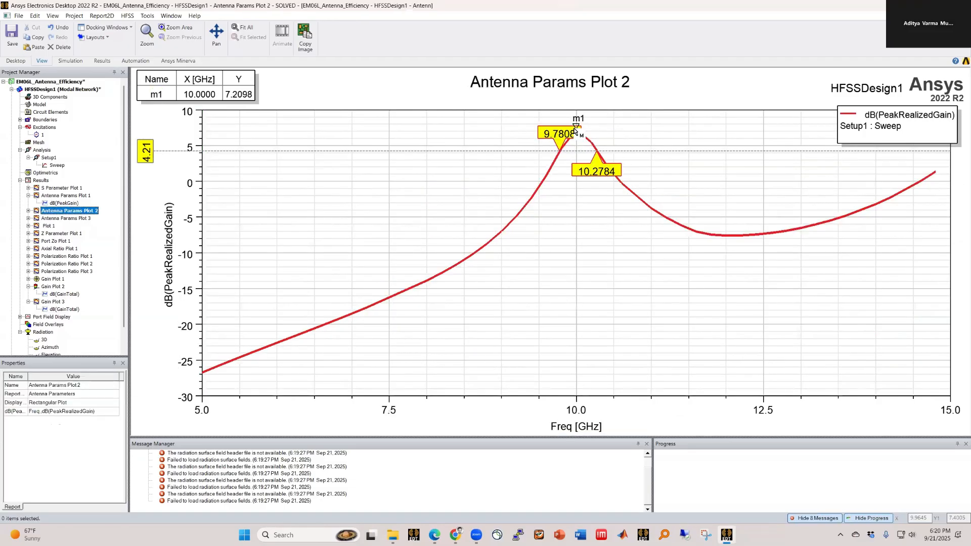
click(51, 302)
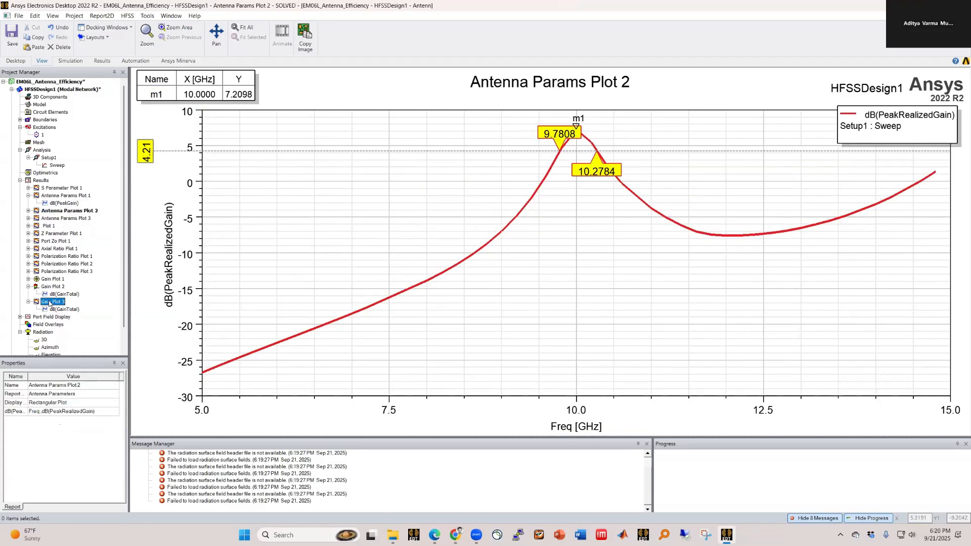
double_click(50, 302)
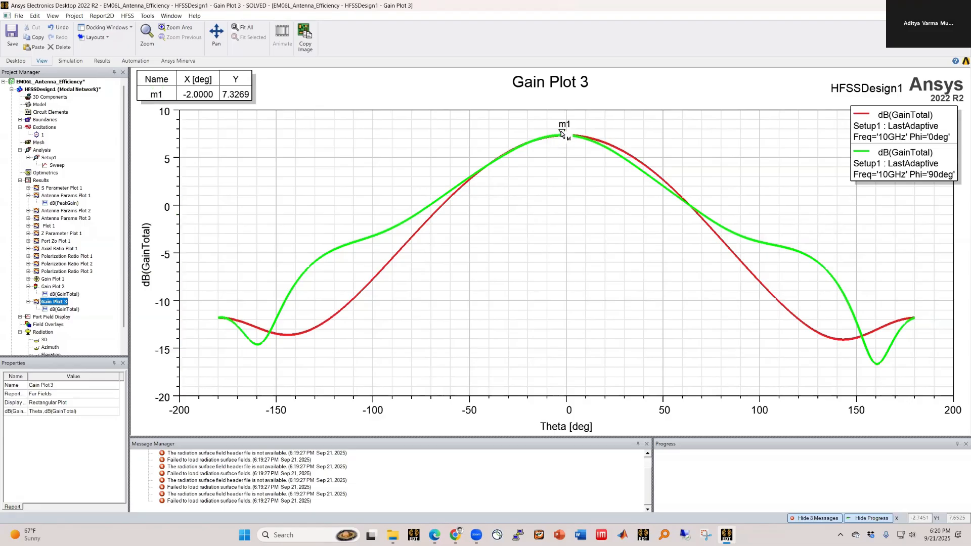
Add a horizontal Y marker to Gain Plot 3 and select it for editing
right_click(271, 143)
mouse_move(286, 146)
click(417, 238)
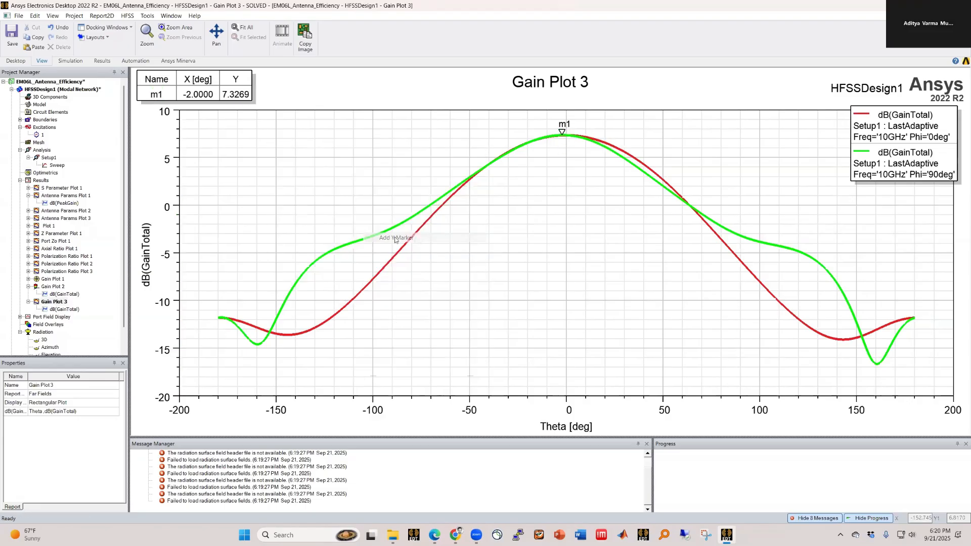
drag(142, 395, 141, 399)
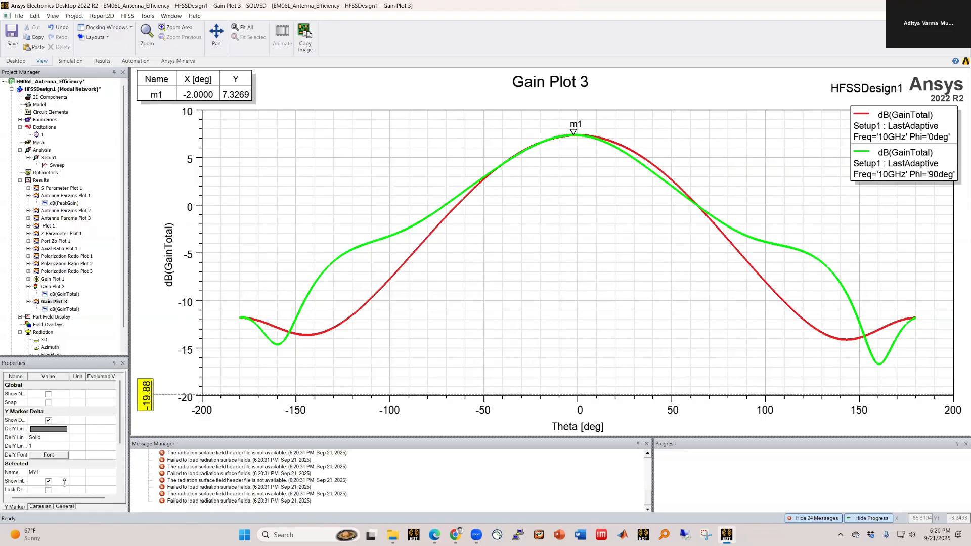
Set the Y marker's value to 4.3269 and highlight the Phi 0deg gain trace
scroll(108, 419, down, 3)
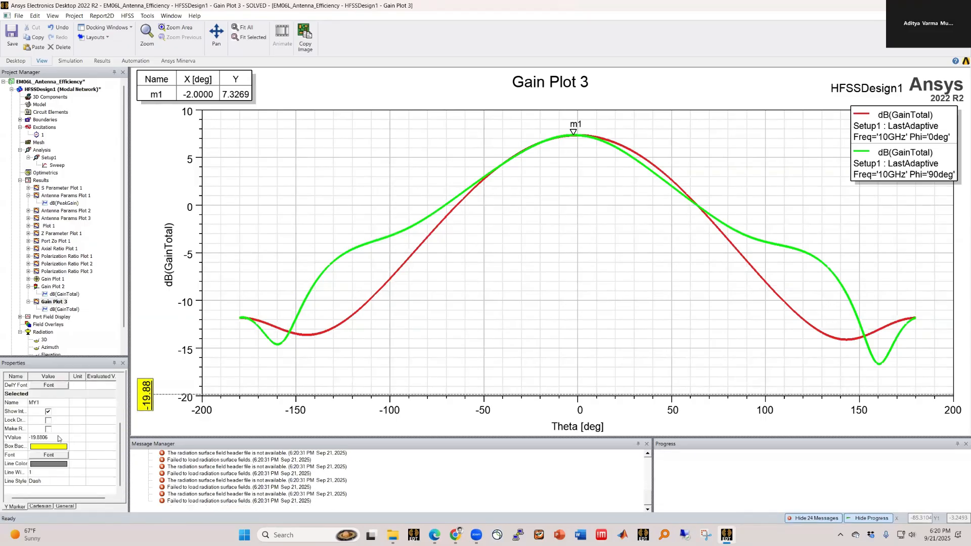
click(52, 437)
text(4.3269)
key(Return)
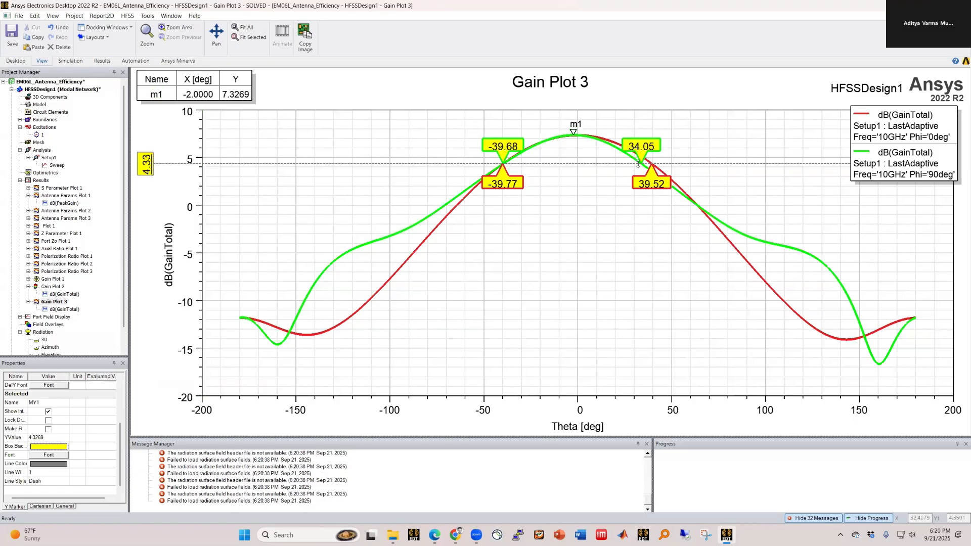
click(658, 171)
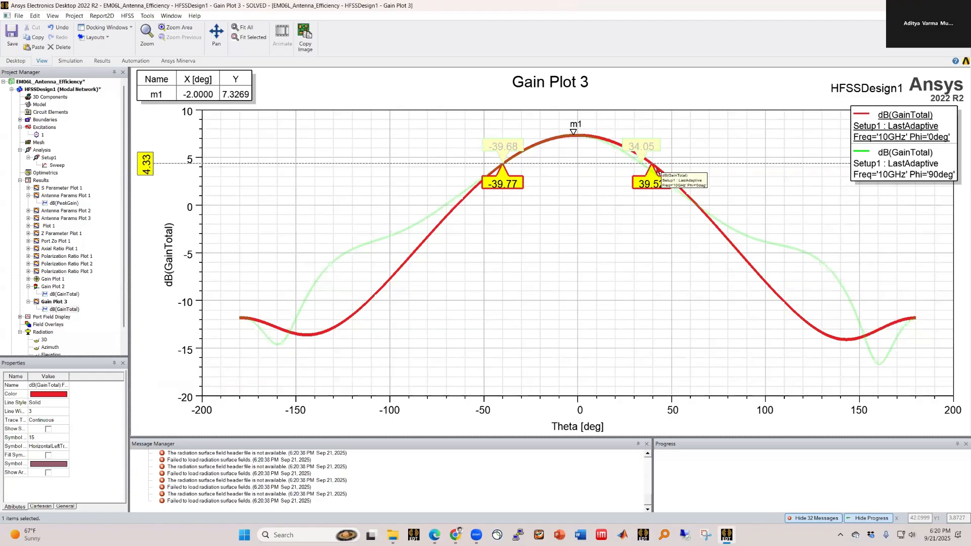
Move the Y marker in Gain Plot 3 up to about 4.39
click(668, 166)
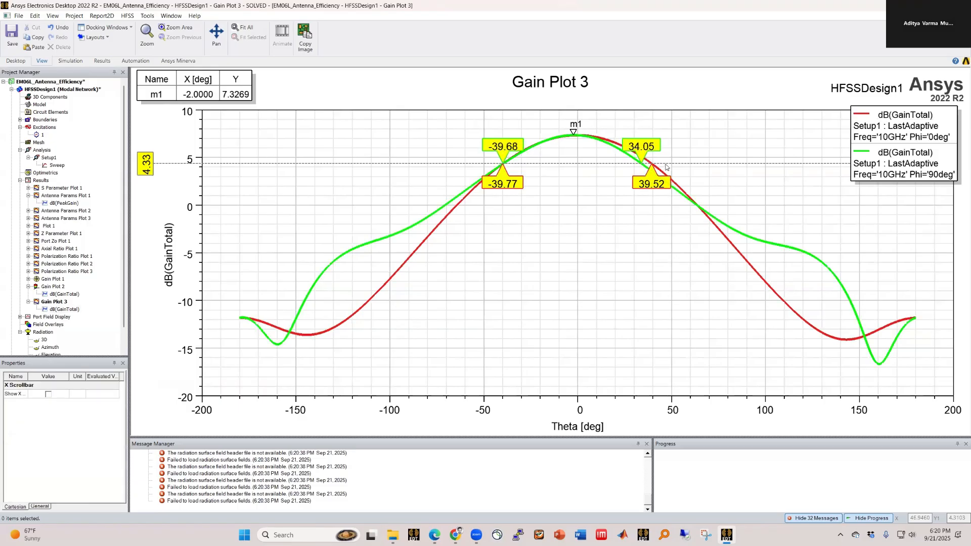
click(666, 164)
drag(667, 164, 667, 163)
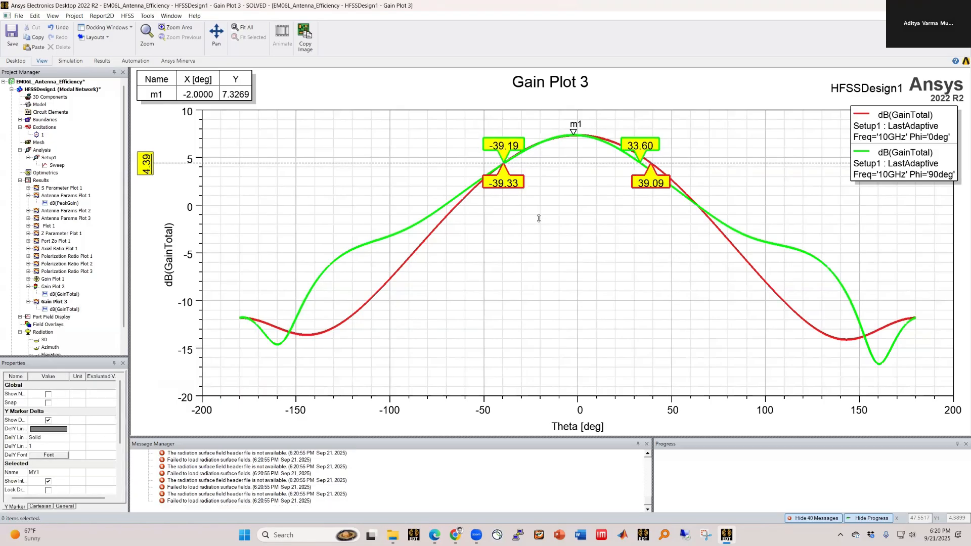
Highlight the Phi 0deg and Phi 90deg gain traces in turn to read where each crosses the Y marker
click(539, 220)
click(377, 293)
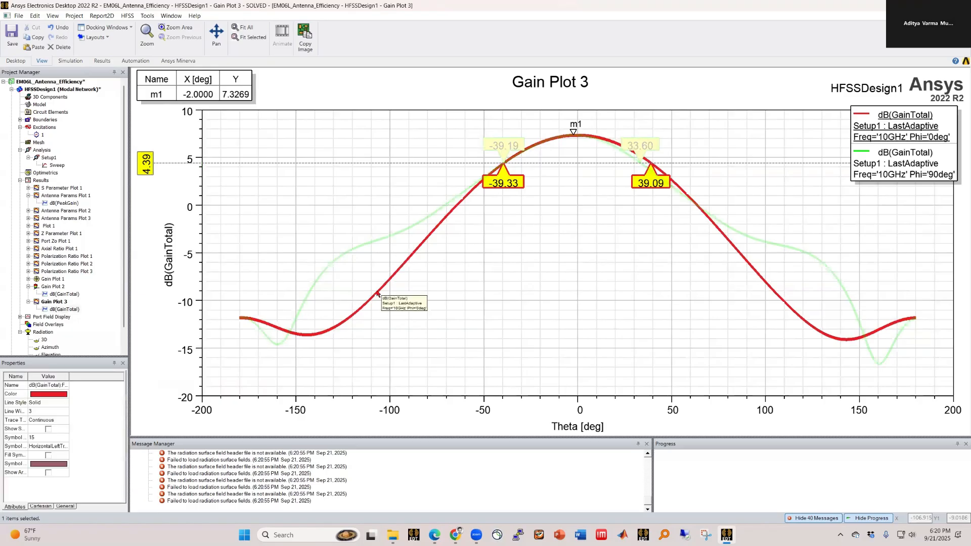
click(390, 236)
click(391, 235)
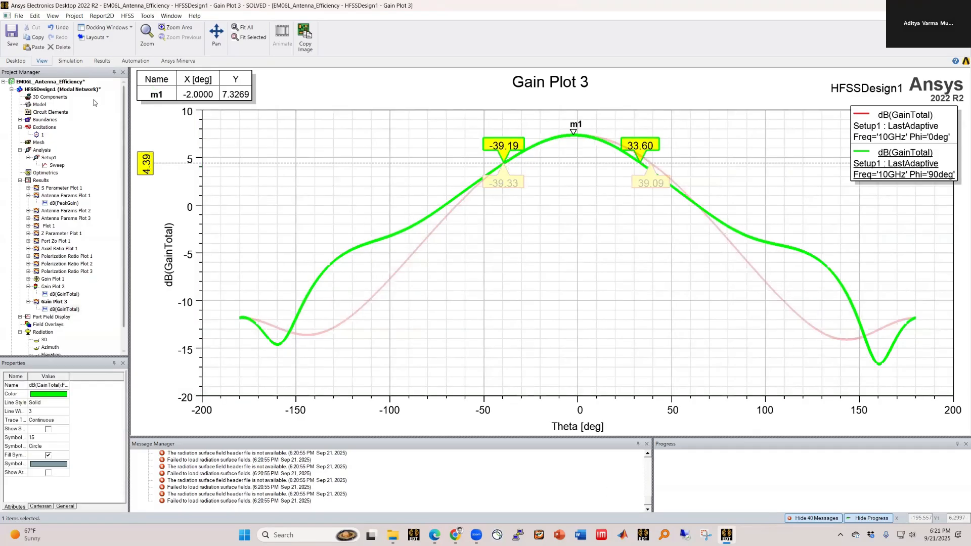
Inspect the 3D gain pattern over the antenna model from several angles, including from above, and return to Gain Plot 3
double_click(74, 89)
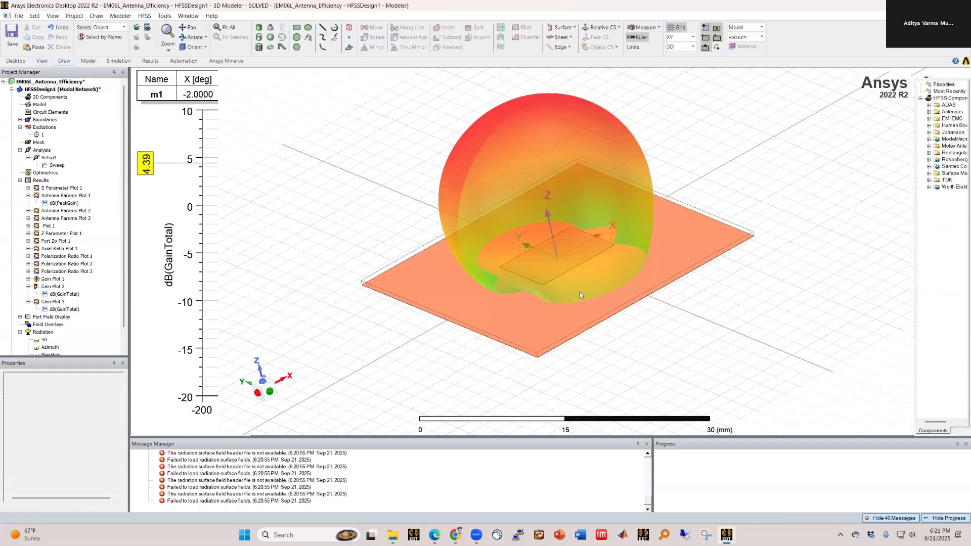
middle_drag(579, 293, 552, 258)
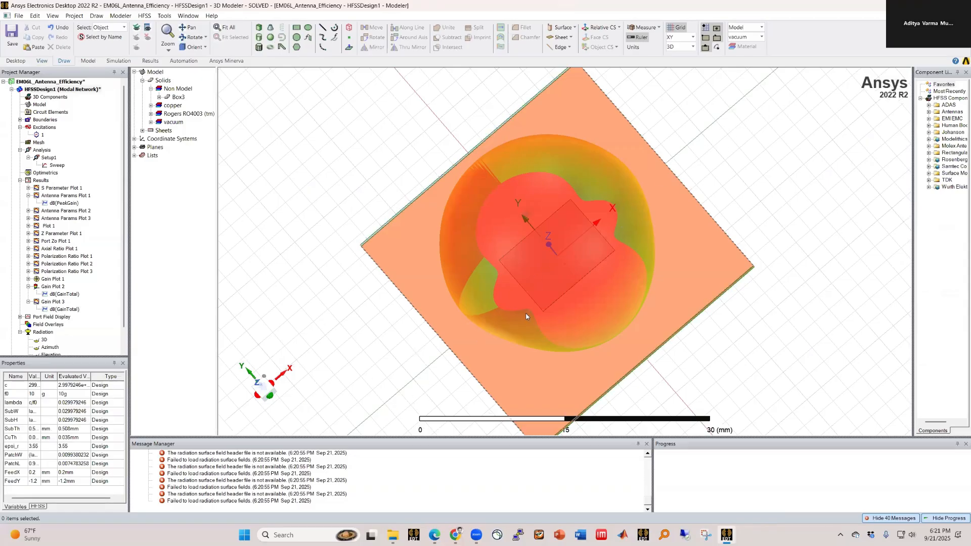
alt+drag(526, 316, 540, 284)
double_click(56, 301)
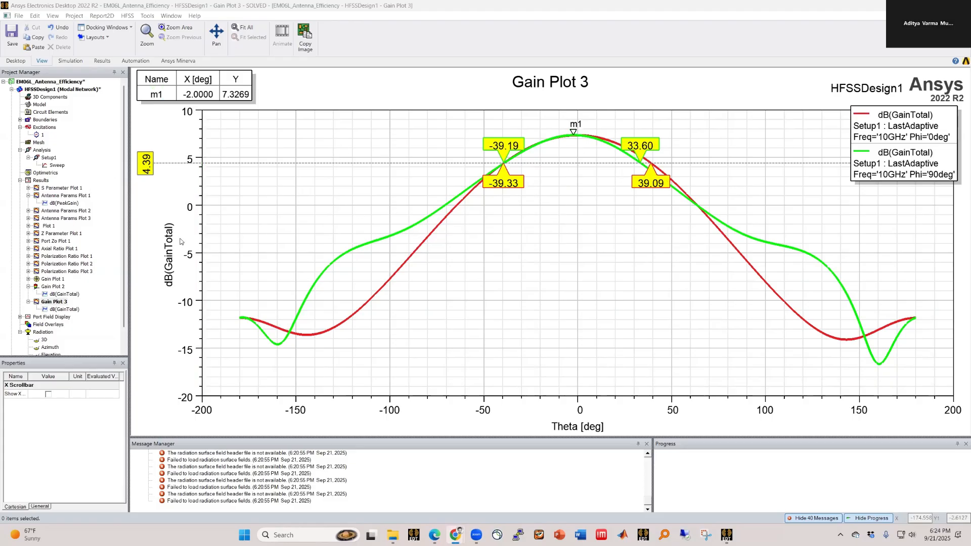
Add an X marker to the peak directivity trace in Antenna Params Plot 3 and set it to 10 GHz
double_click(58, 219)
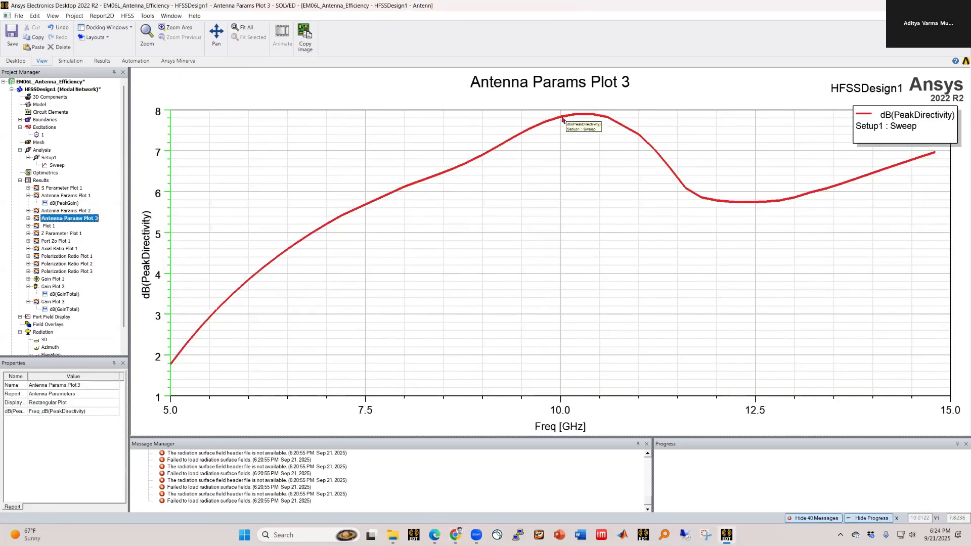
click(562, 119)
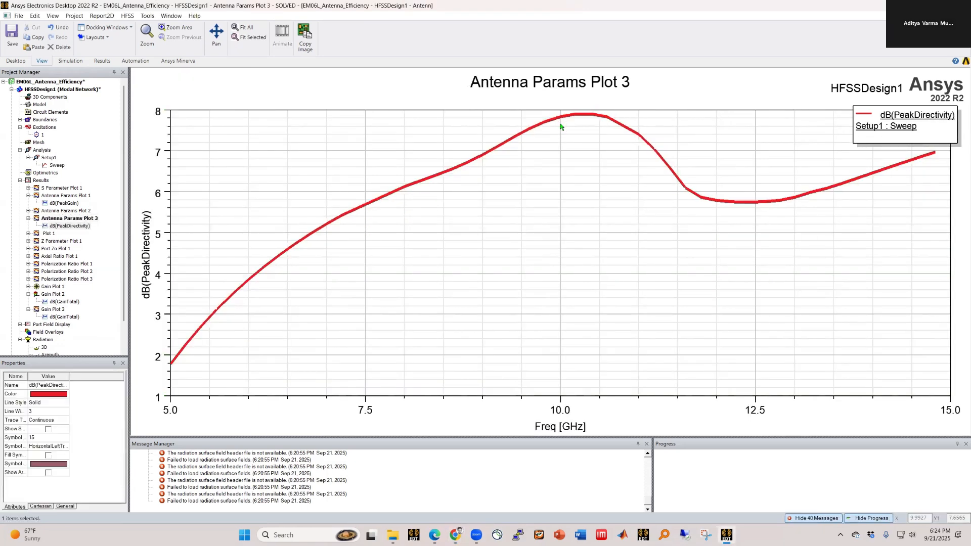
click(561, 126)
right_click(561, 126)
mouse_move(607, 130)
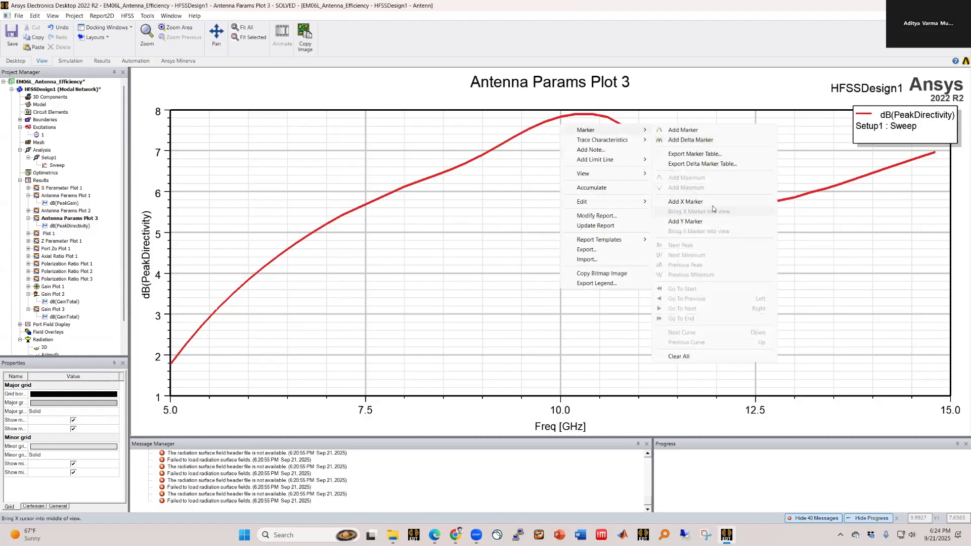
click(693, 131)
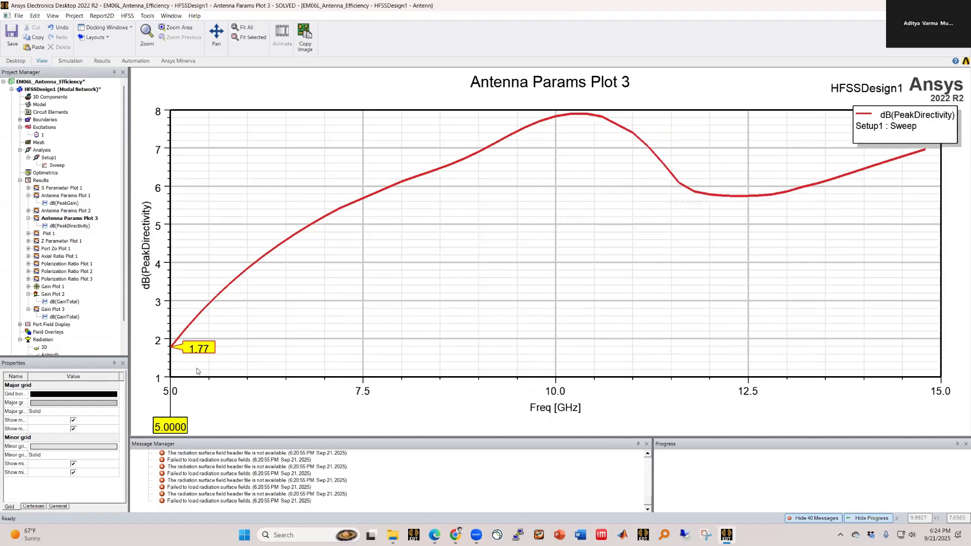
click(154, 430)
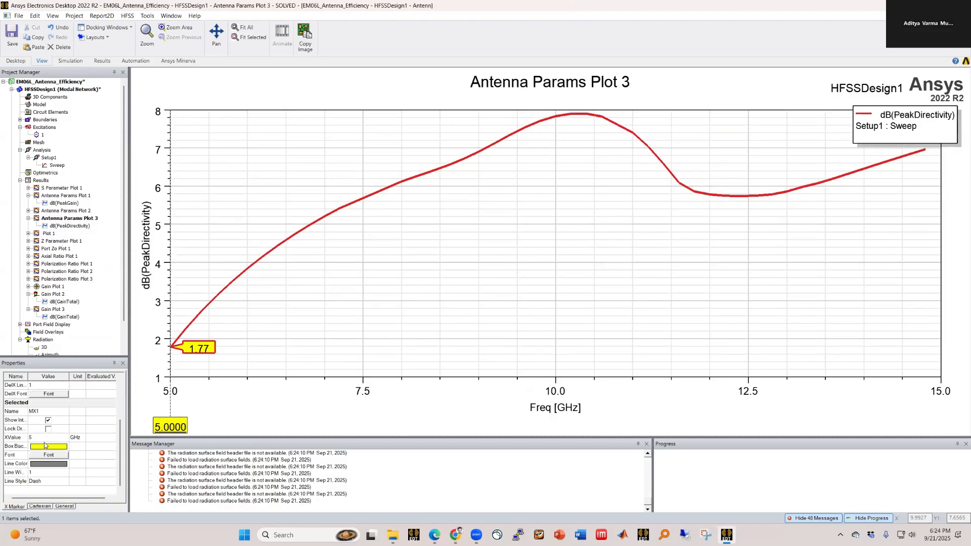
click(44, 439)
key(Return)
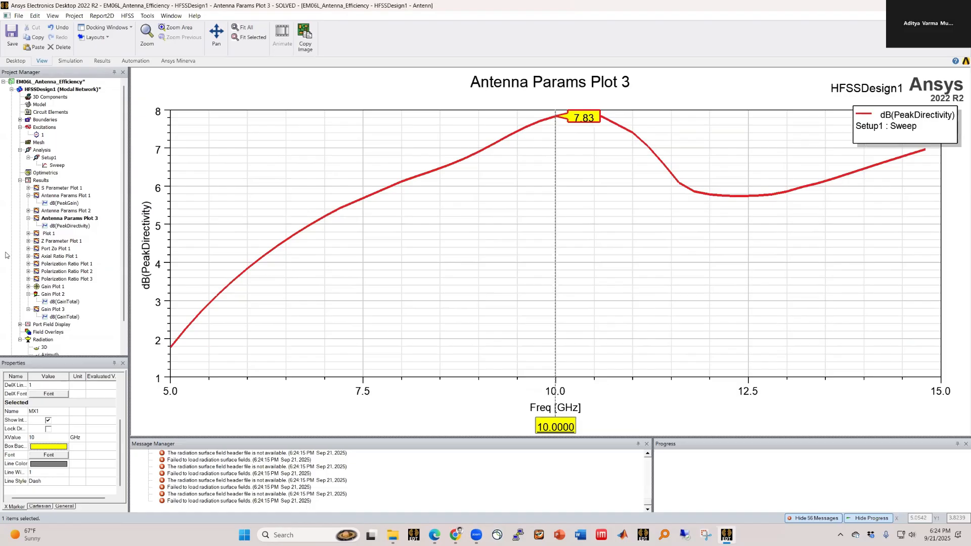
Create a new report from Gain Plot 3's trace settings, using the dB10normalize function on GainTotal
double_click(53, 310)
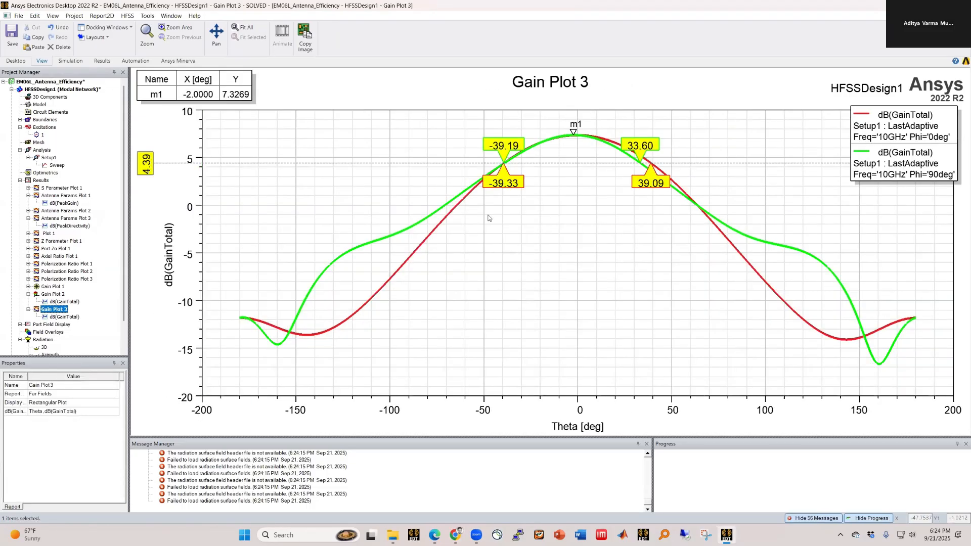
click(537, 207)
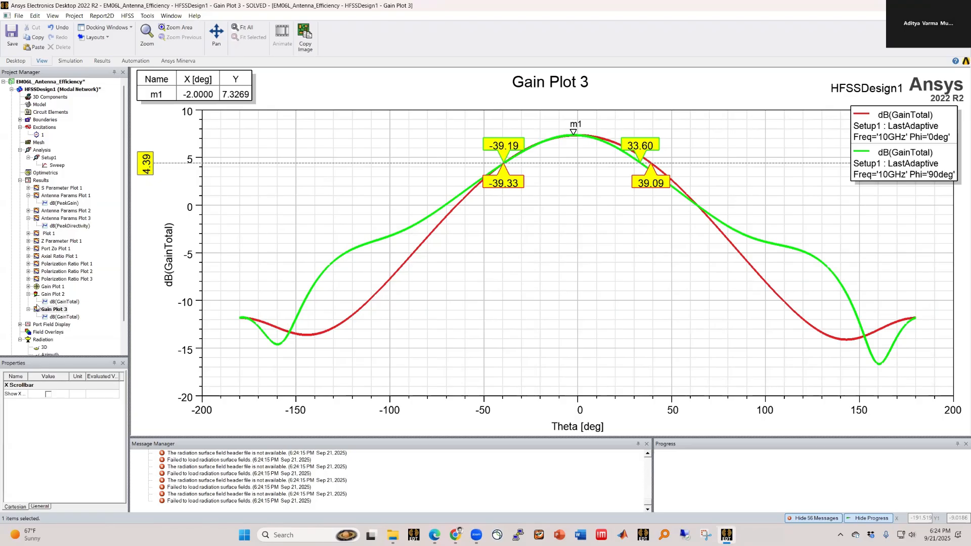
double_click(60, 317)
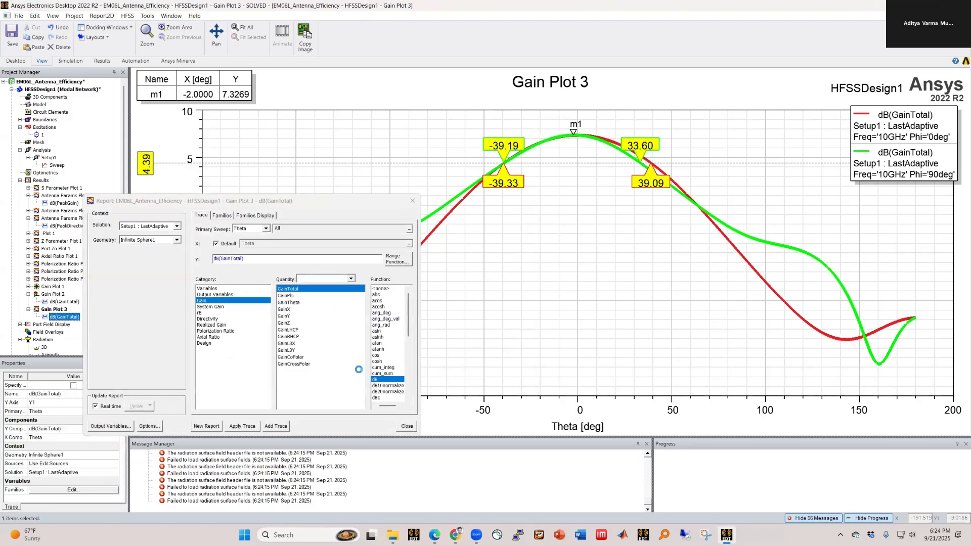
click(380, 386)
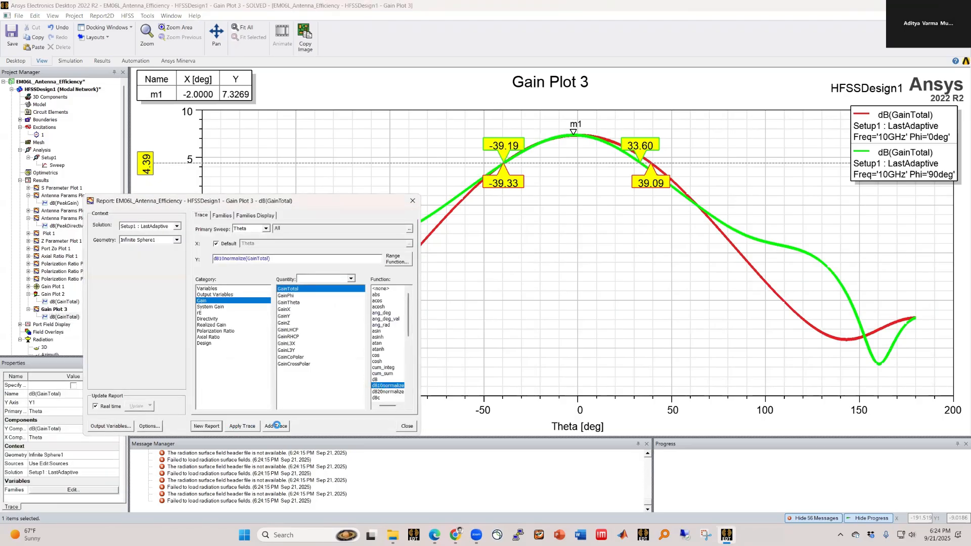
click(209, 426)
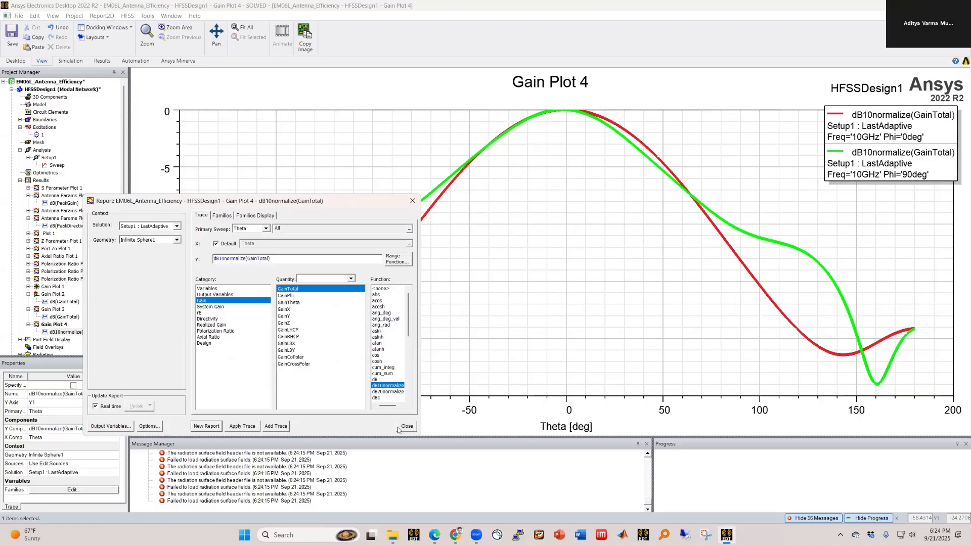
click(406, 427)
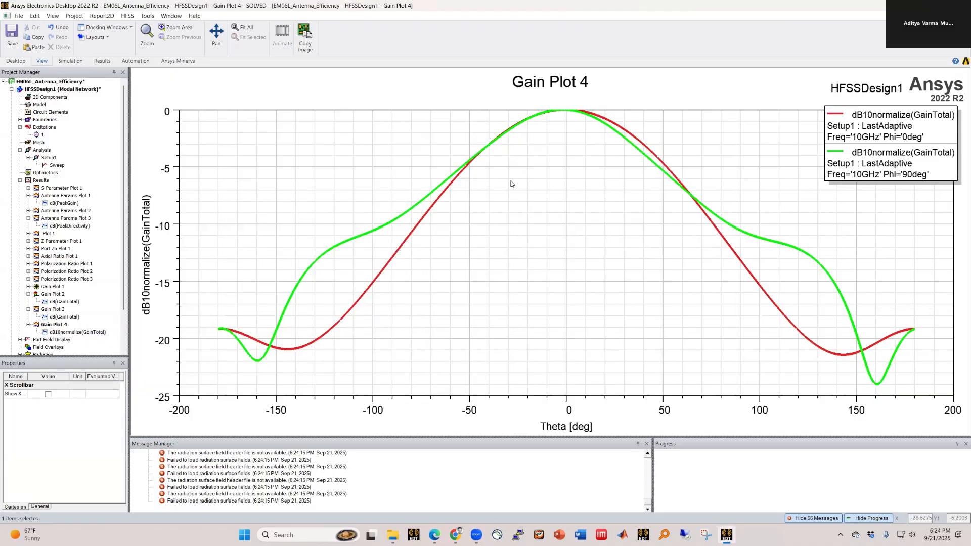
Compare Gain Plot 3 with the normalized Gain Plot 4, collapsing the gain plots' trace entries in the project tree
click(29, 309)
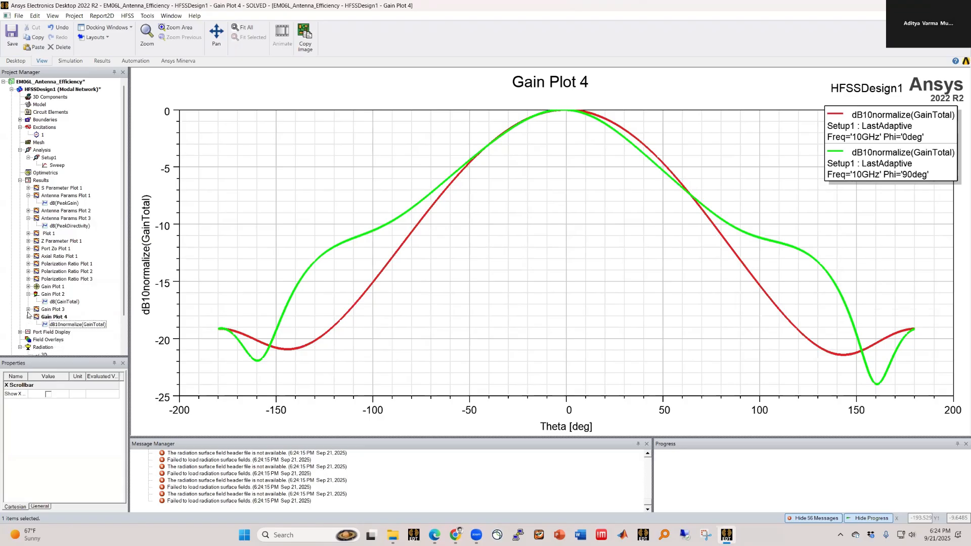
click(28, 294)
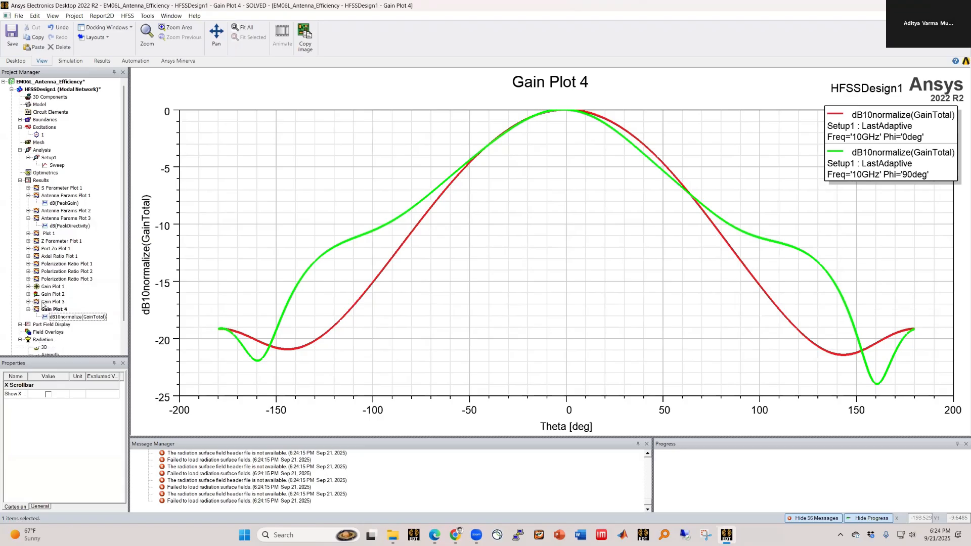
double_click(47, 303)
double_click(52, 309)
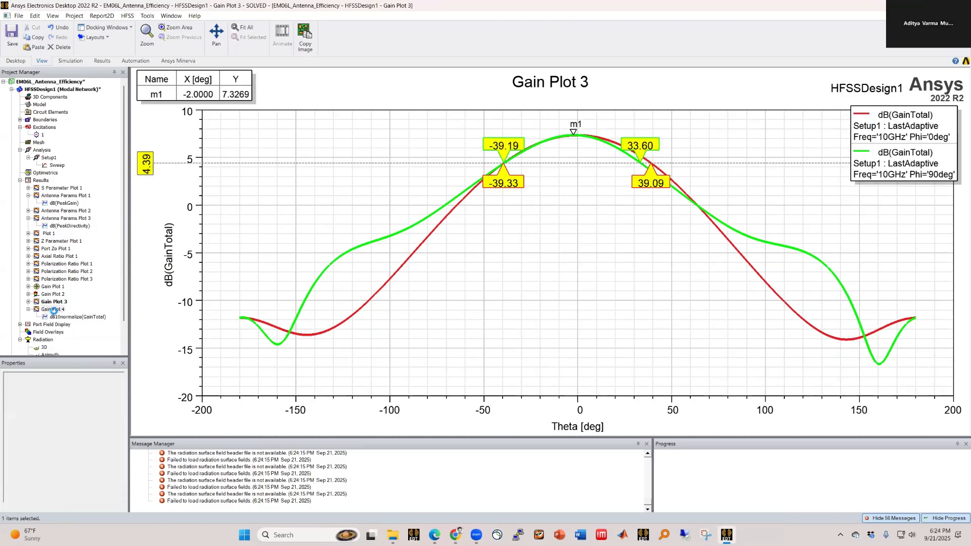
click(28, 309)
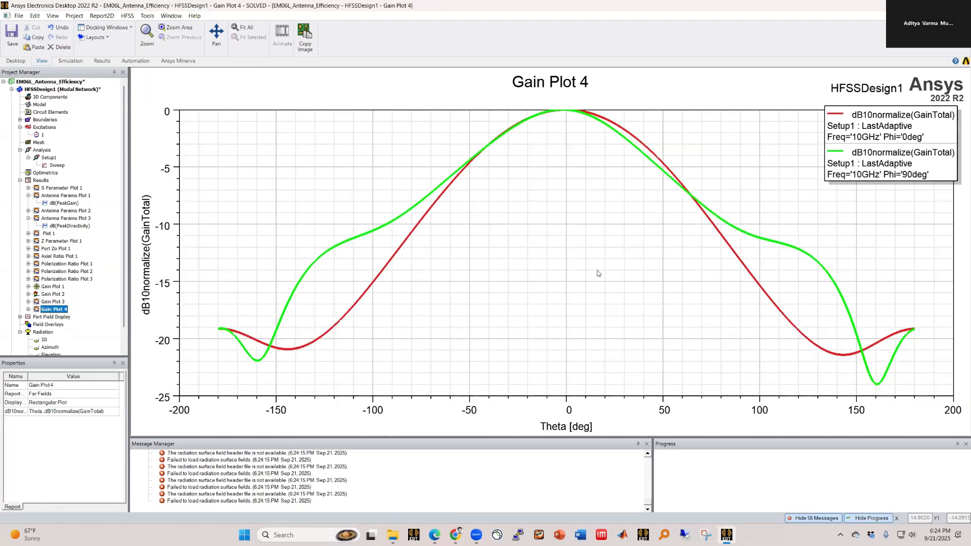
click(559, 274)
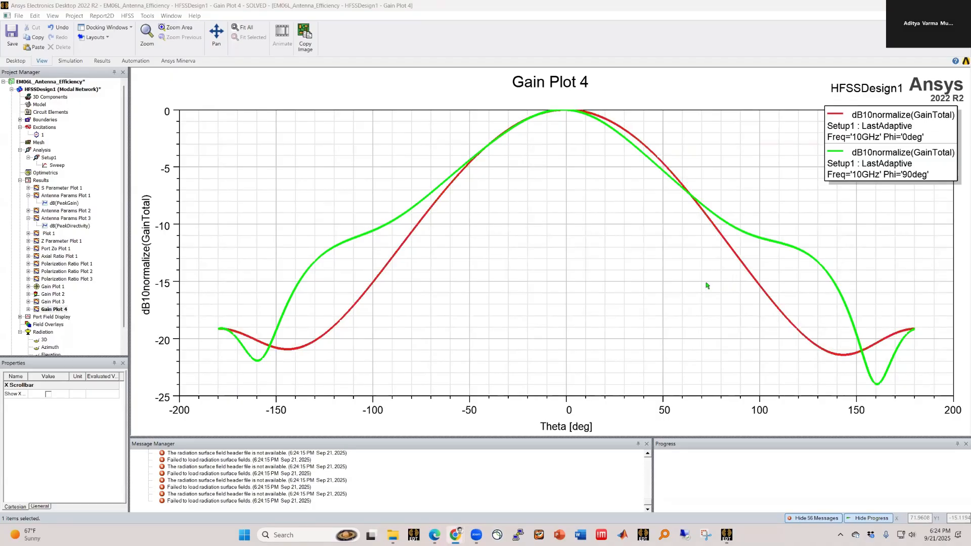
scroll(707, 286, down, 1)
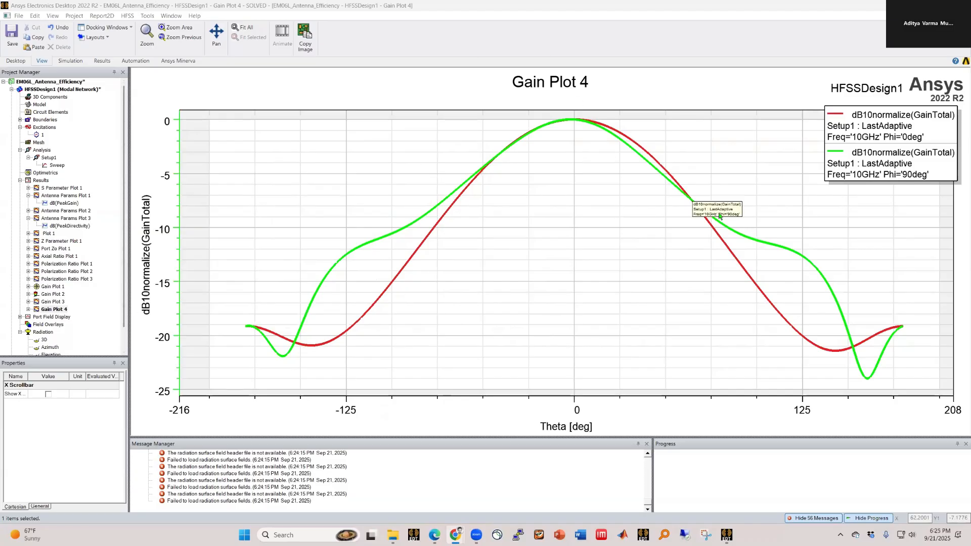
scroll(558, 254, up, 1)
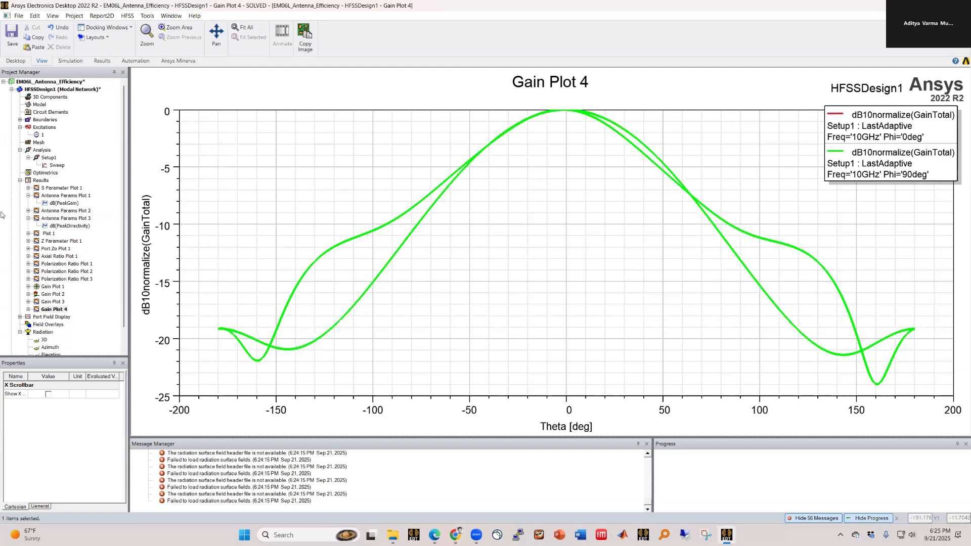
Start a far fields rectangular plot of mag(rETheta) from the rE category
click(29, 195)
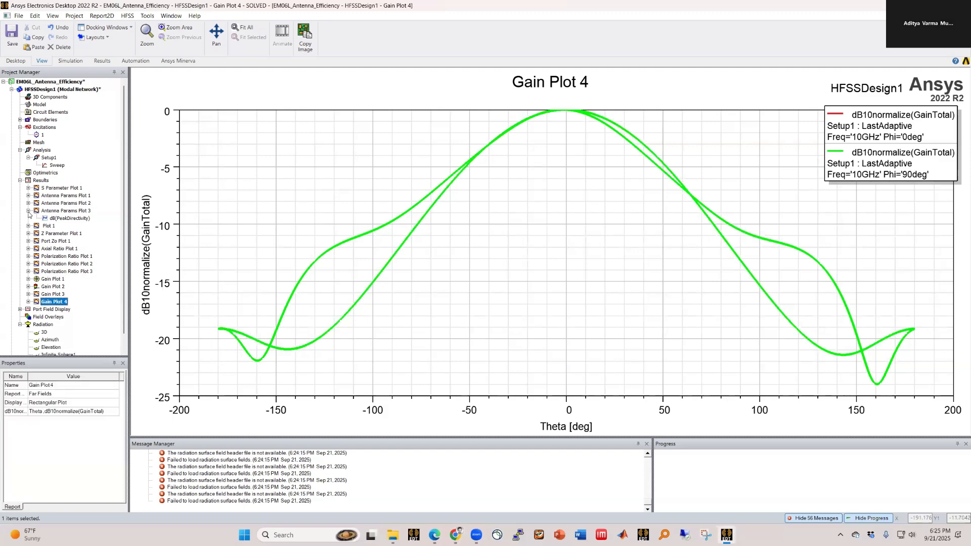
click(29, 210)
right_click(40, 181)
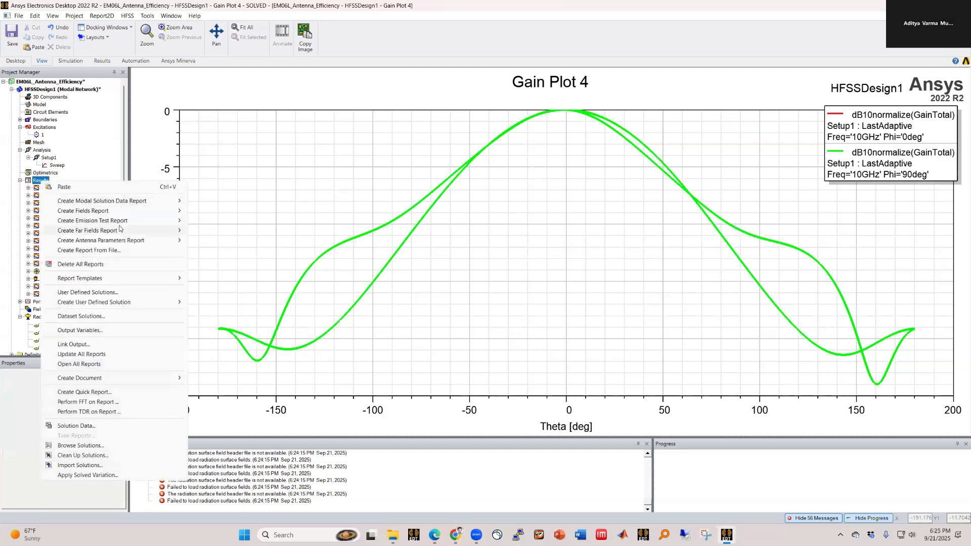
mouse_move(120, 229)
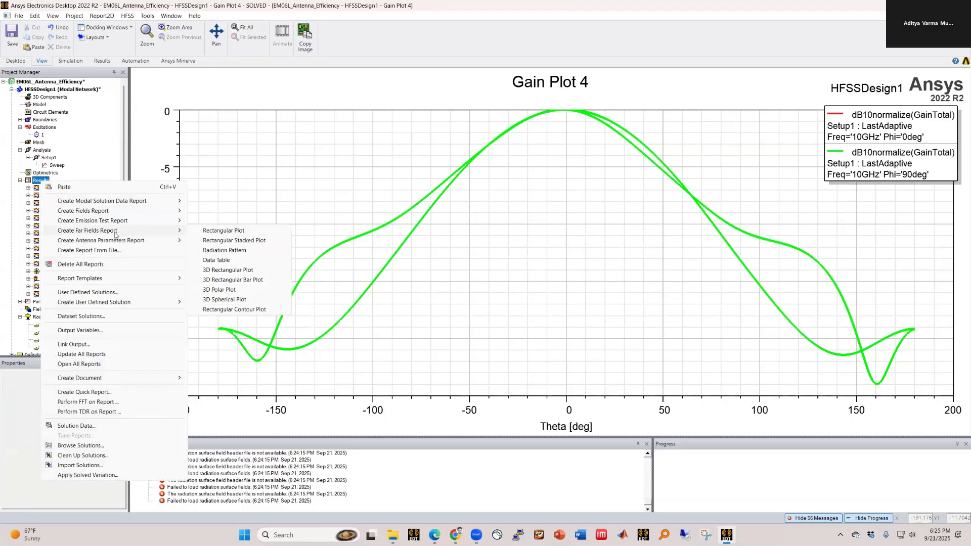
click(232, 230)
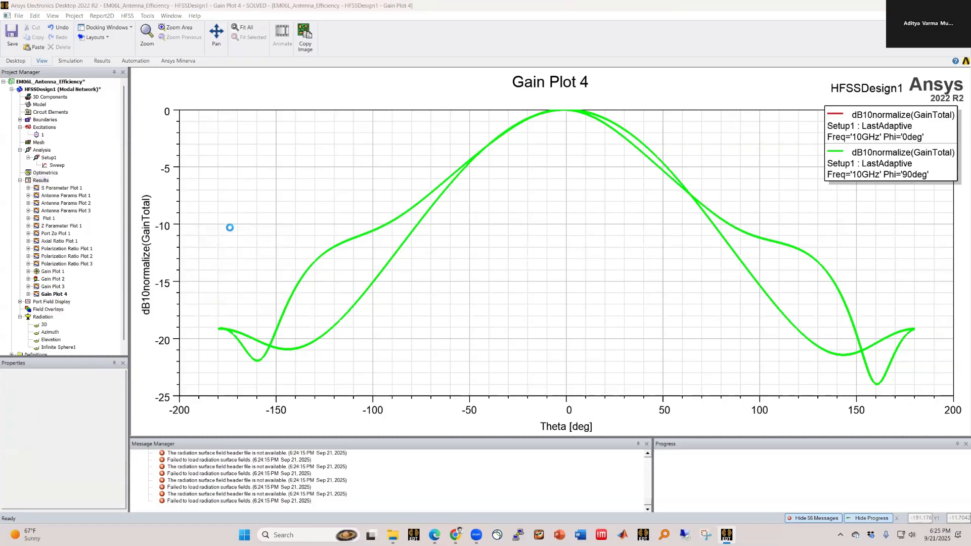
click(201, 313)
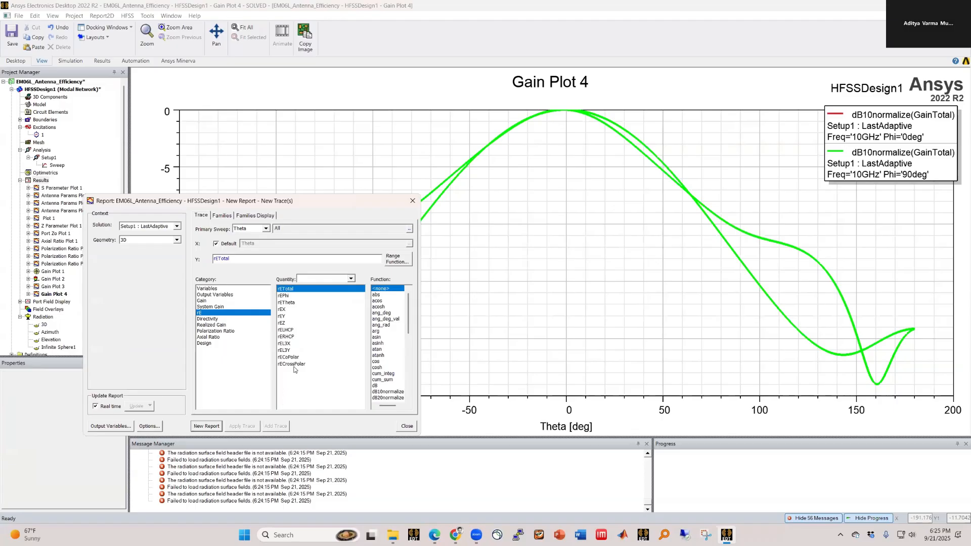
click(296, 304)
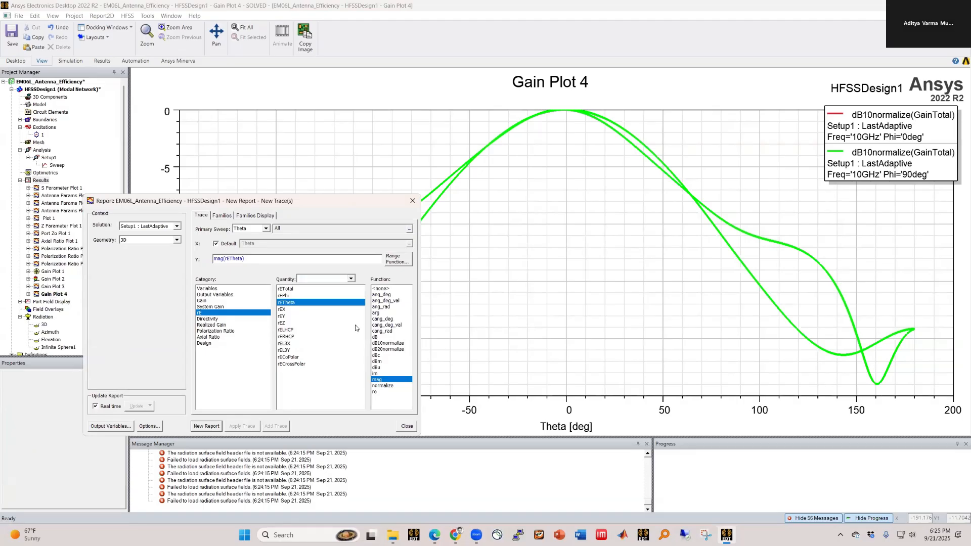
Set the new report's geometry to Infinite Sphere1 and restrict the Phi sweep to 90deg
click(157, 227)
click(134, 240)
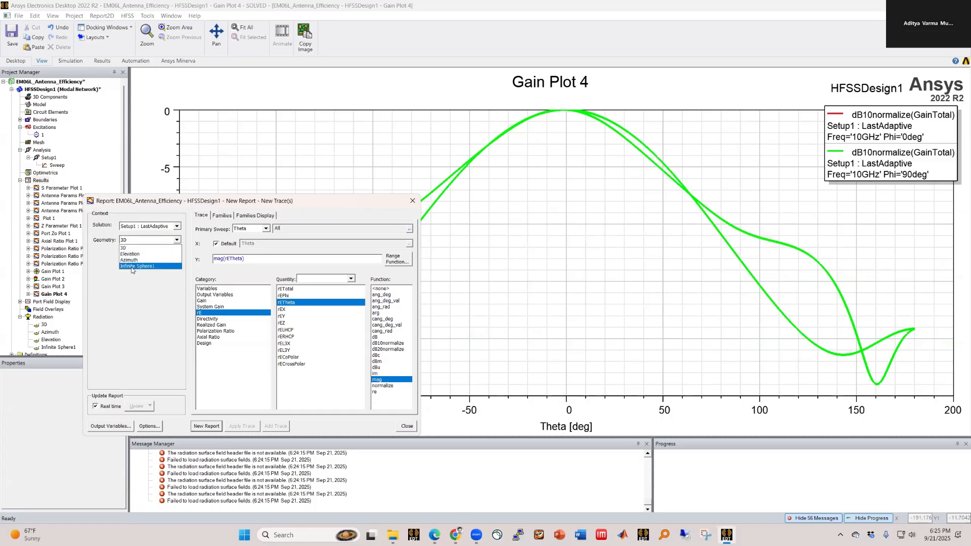
click(142, 253)
click(222, 216)
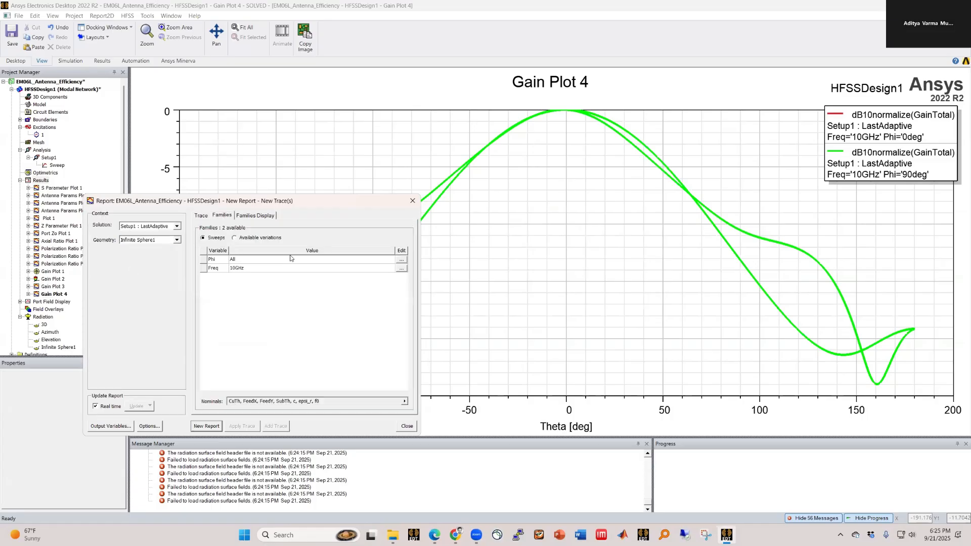
click(401, 260)
click(419, 293)
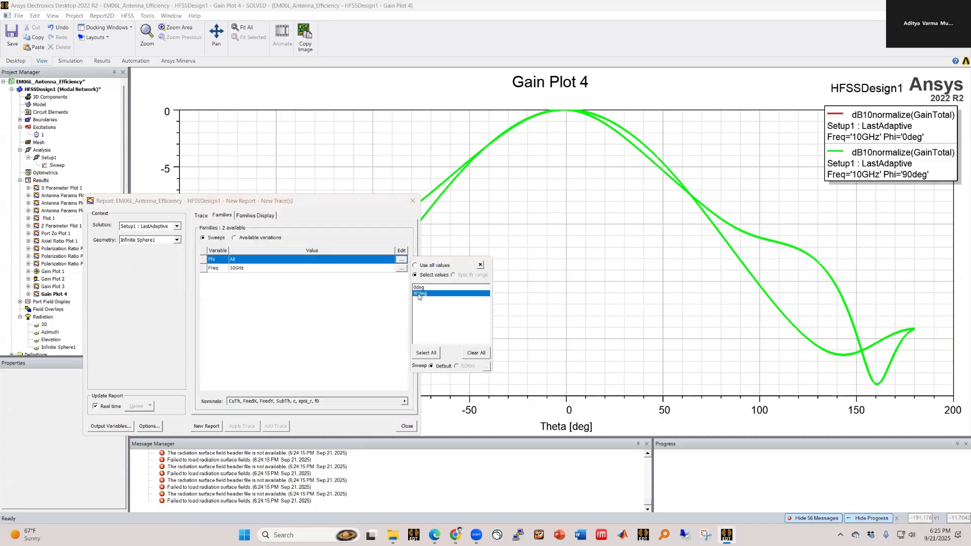
click(480, 266)
Create a new report plotting rETheta with the dB function against Theta at Phi 90deg and 10GHz
click(202, 216)
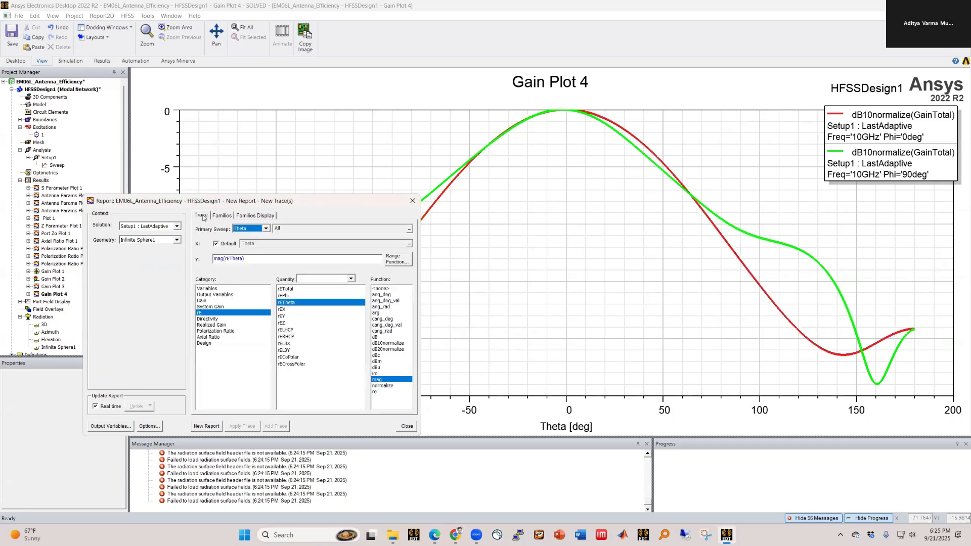
click(221, 218)
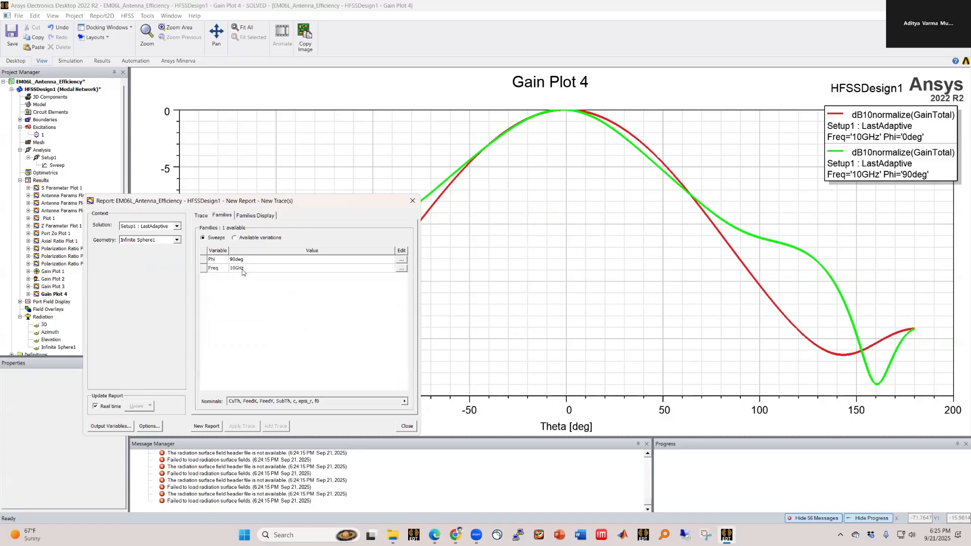
click(201, 216)
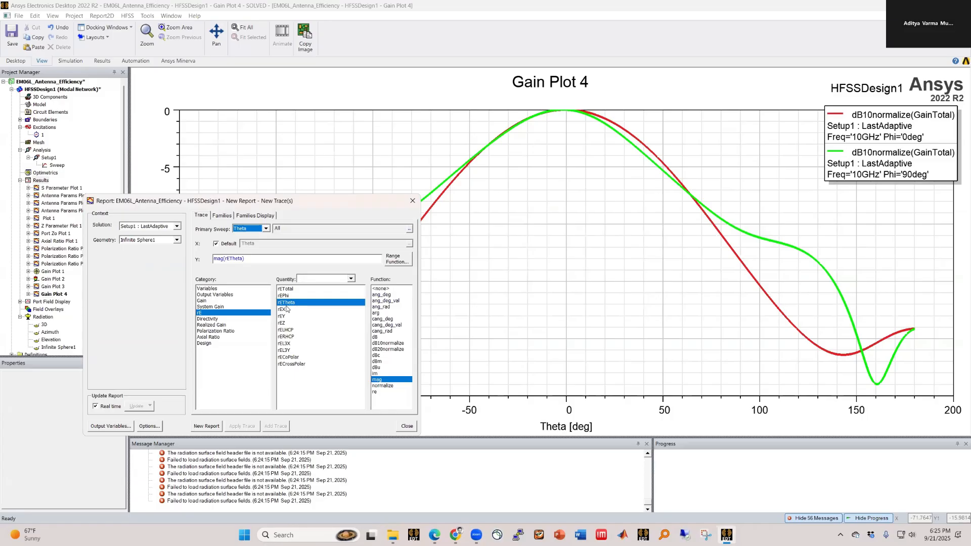
click(378, 338)
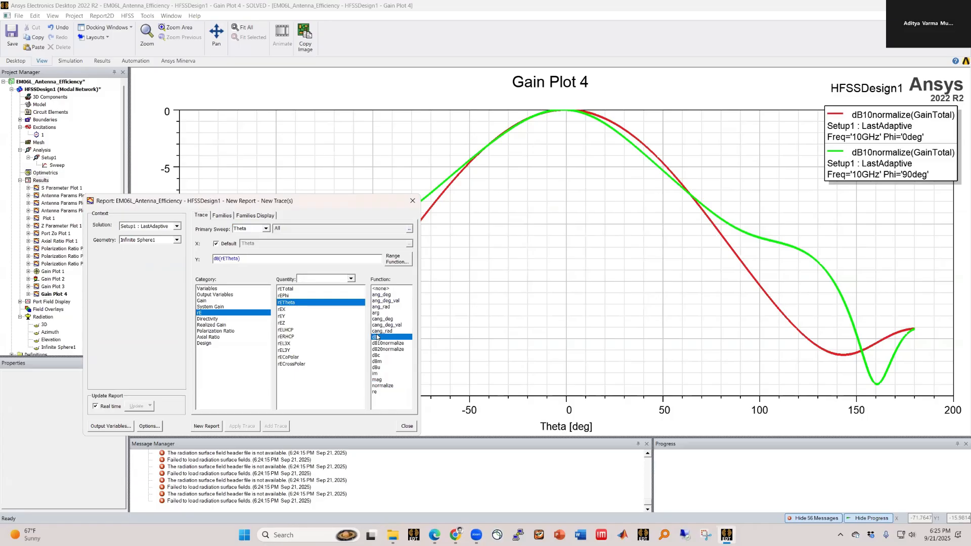
click(221, 426)
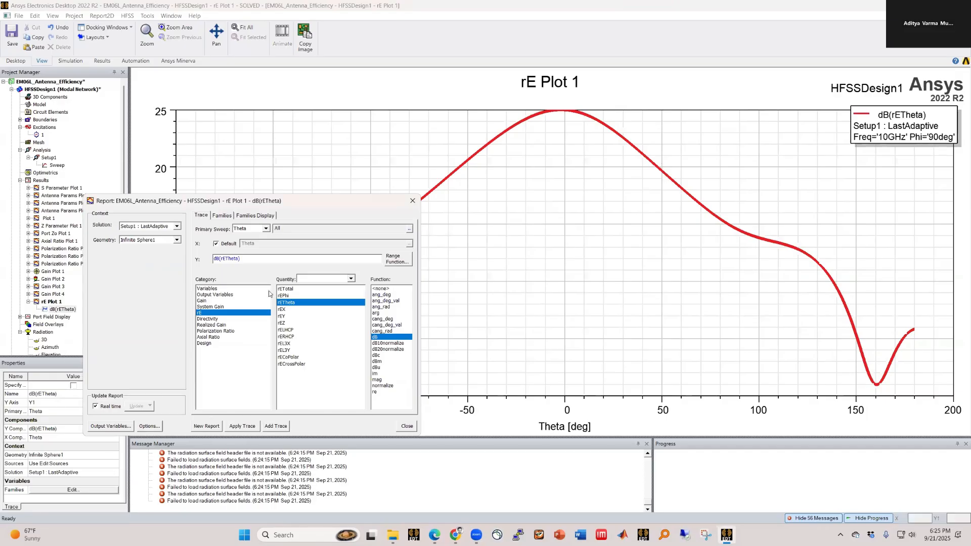
Add a dB(rEPhi) trace to rE Plot 1 and close the report settings
click(287, 296)
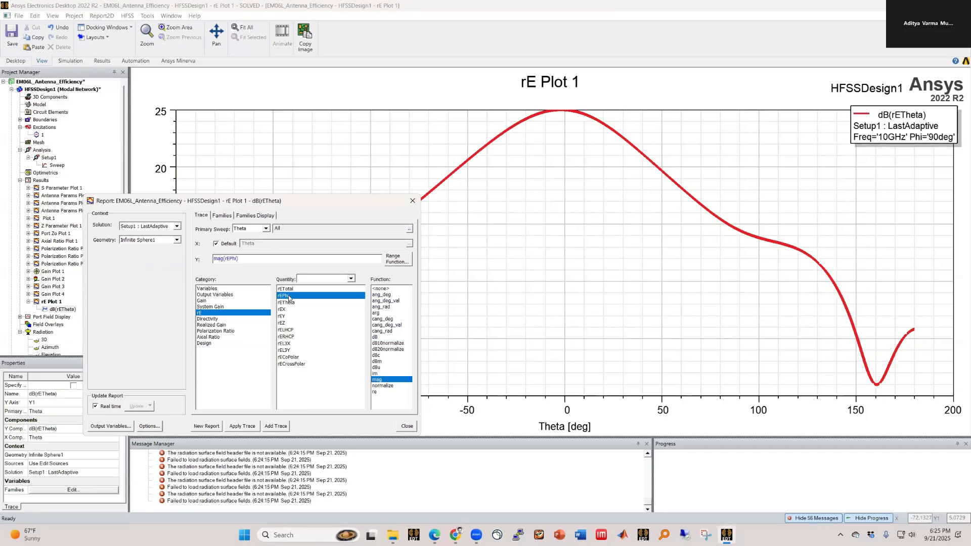
click(376, 338)
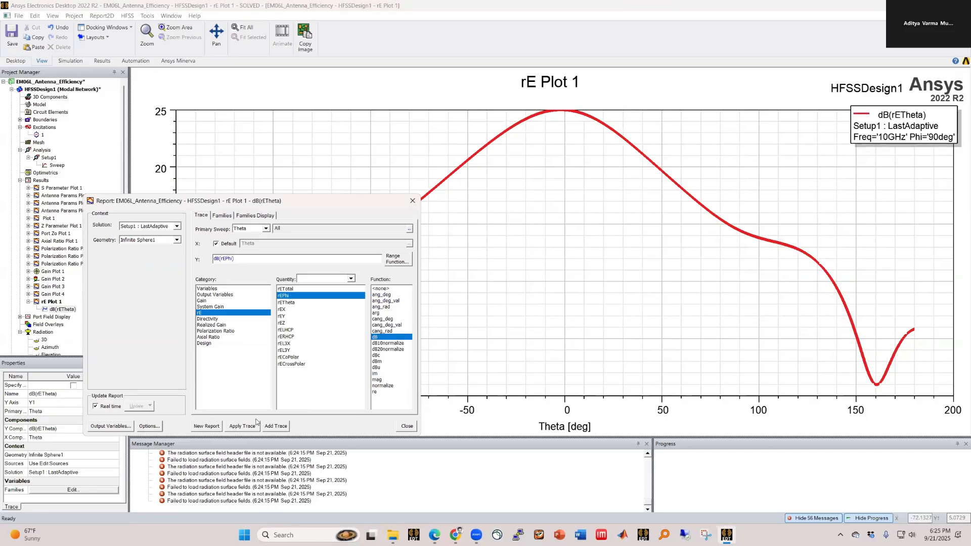
click(278, 427)
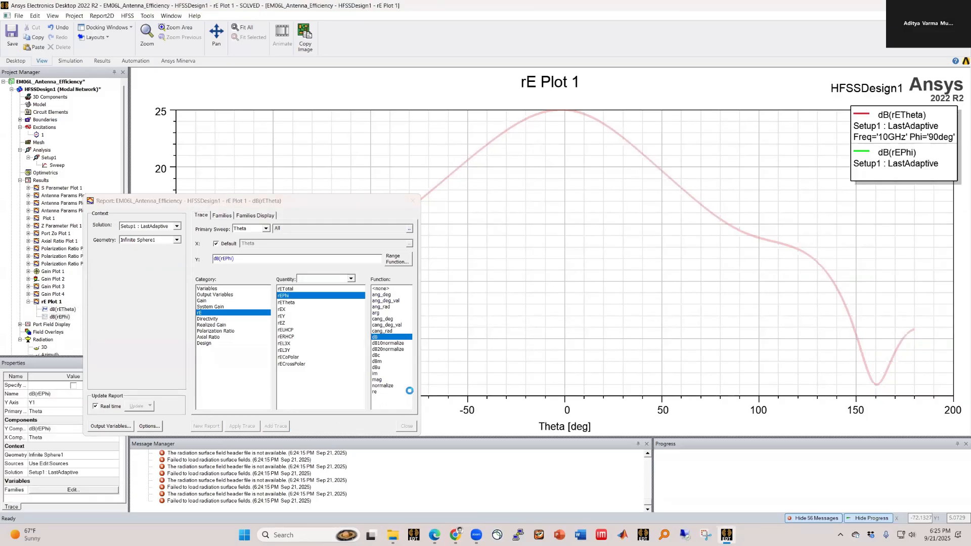
click(407, 426)
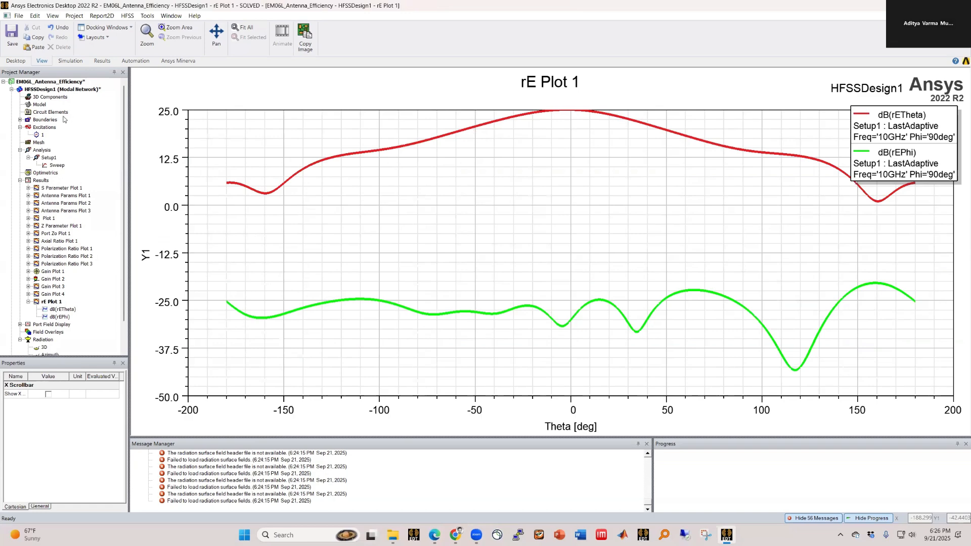
Open the dB(rETheta) trace settings of rE Plot 1 and select 0deg for the Phi family
double_click(56, 310)
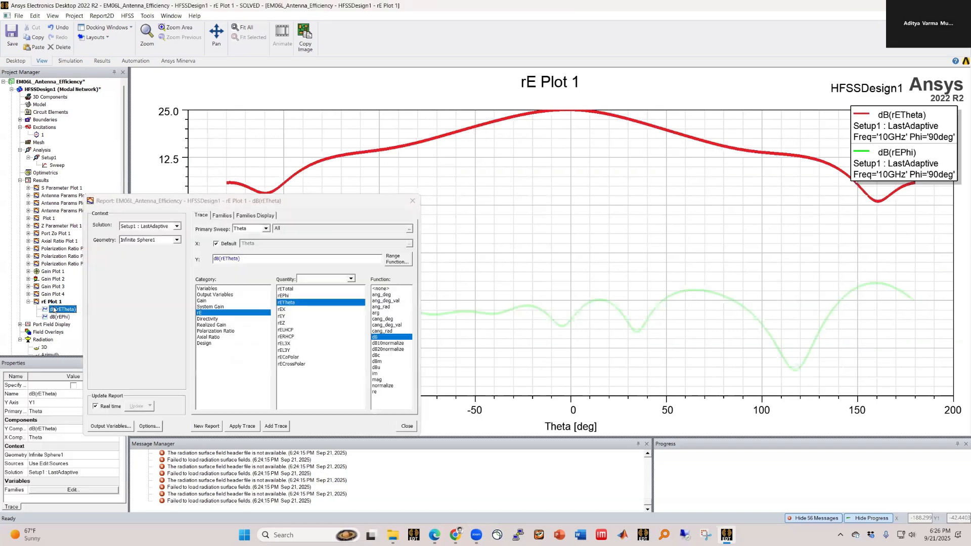
click(218, 216)
click(402, 260)
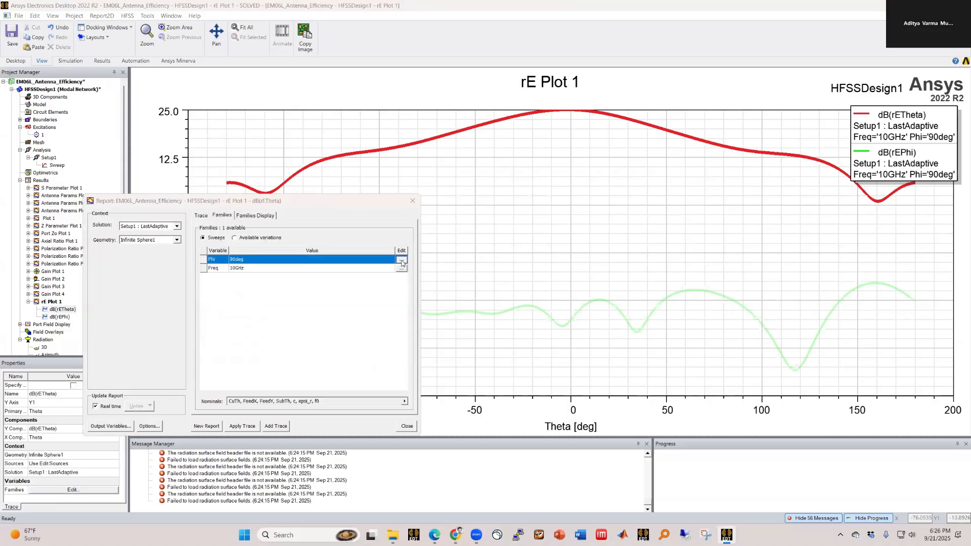
click(422, 288)
click(482, 264)
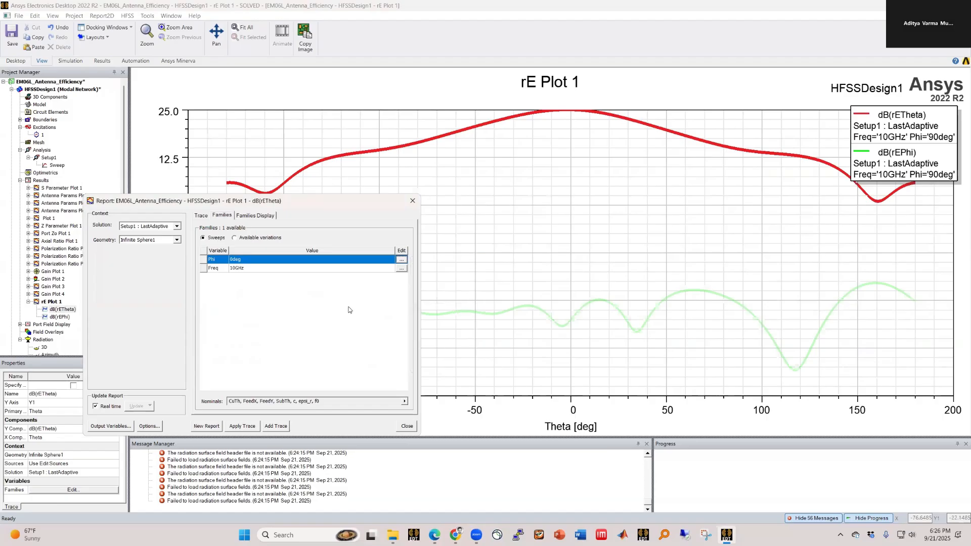
click(348, 307)
Create a separate new report of dB(rEPhi) against Theta for the Phi 0deg cut
click(200, 216)
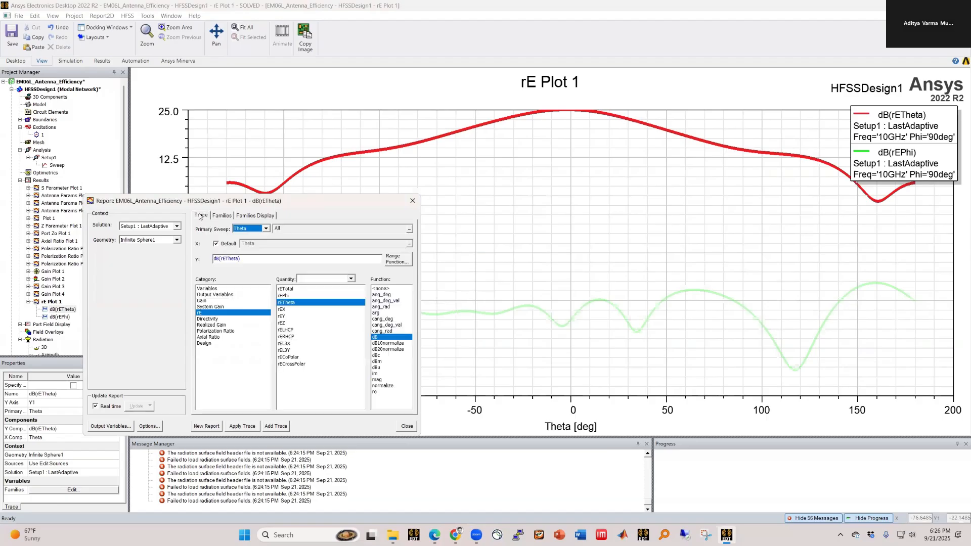
click(289, 296)
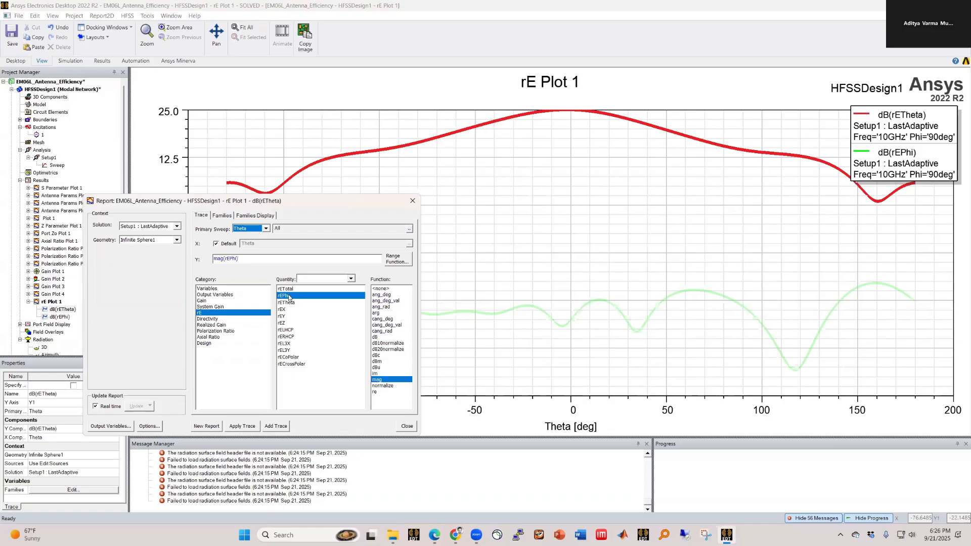
click(377, 337)
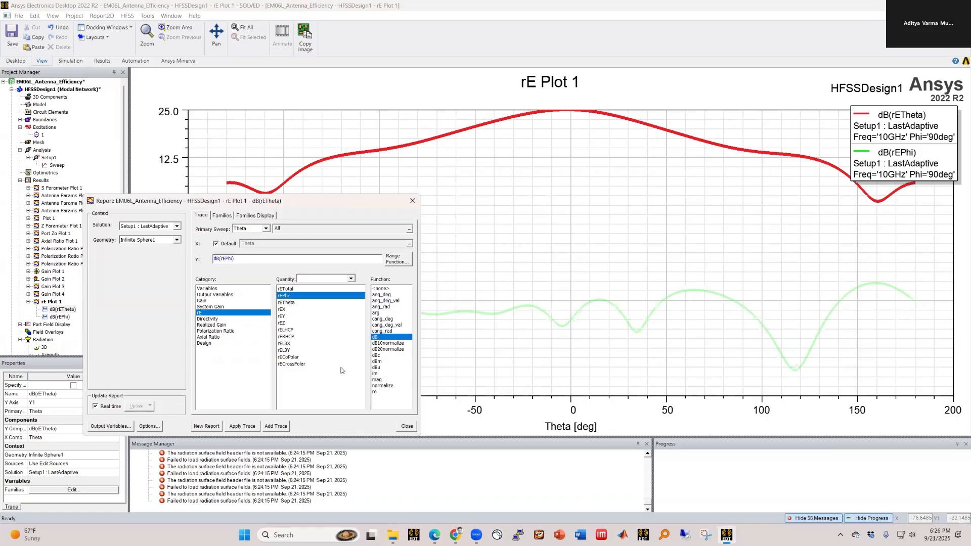
click(203, 427)
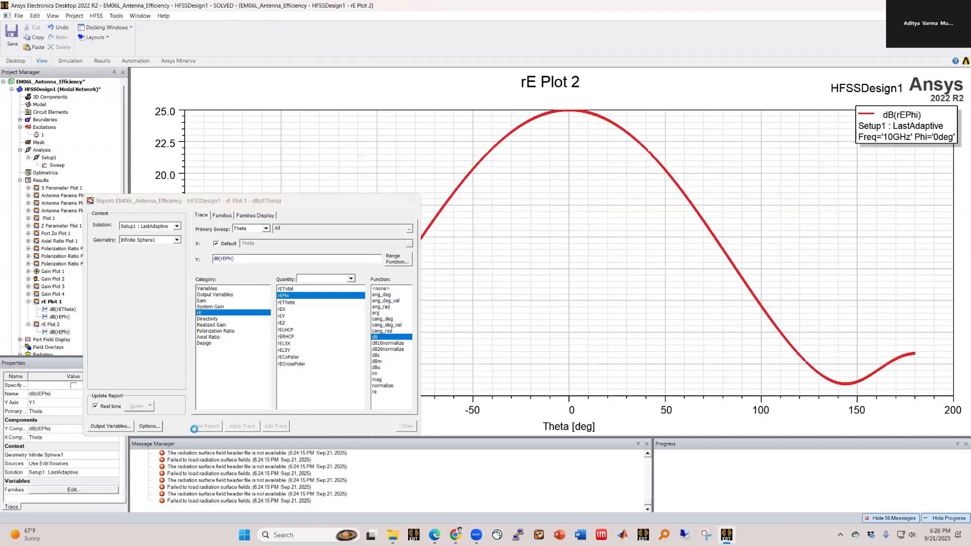
Add mag(rETheta) and dB(rETheta) traces to rE Plot 2 and close the report settings
click(286, 303)
click(272, 426)
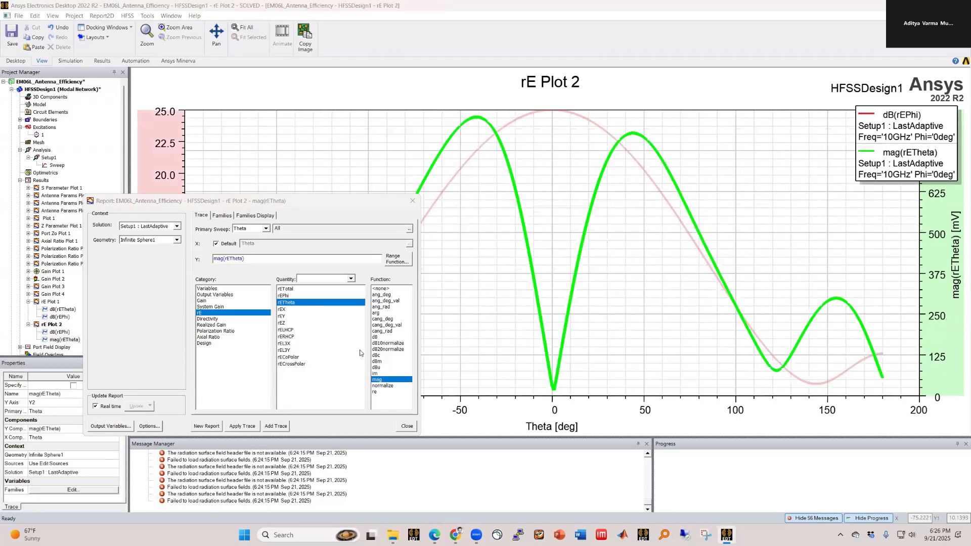
click(379, 337)
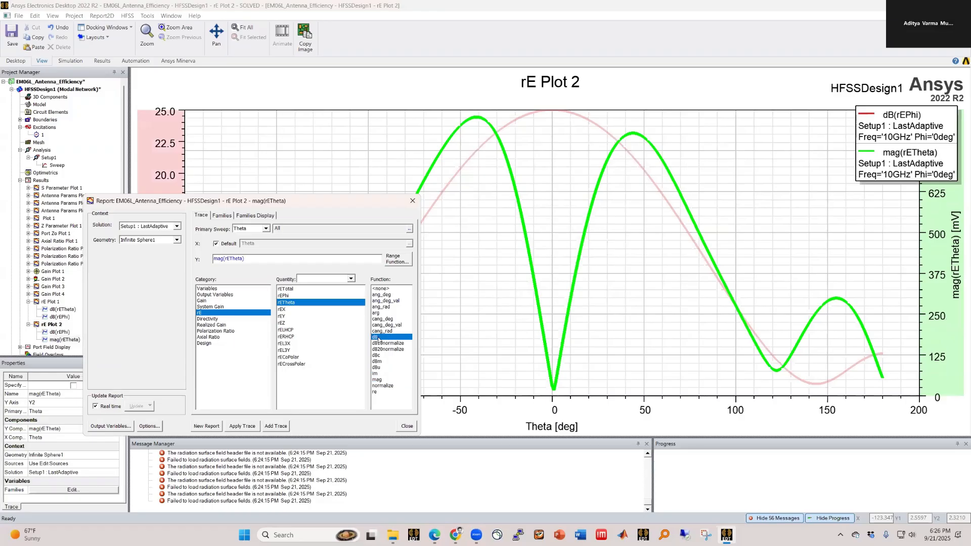
click(267, 427)
click(404, 427)
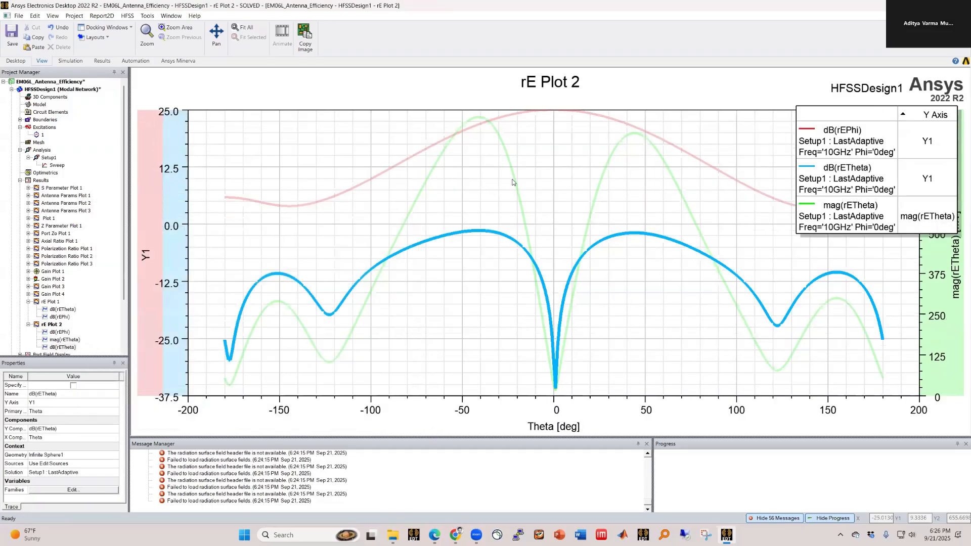
Delete the mag(rETheta) trace from rE Plot 2
click(513, 182)
click(515, 181)
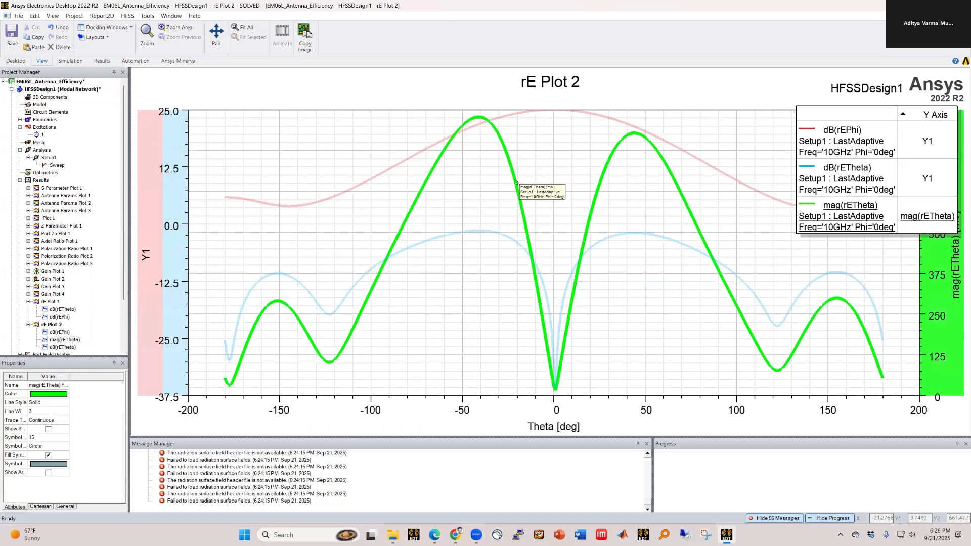
key(Delete)
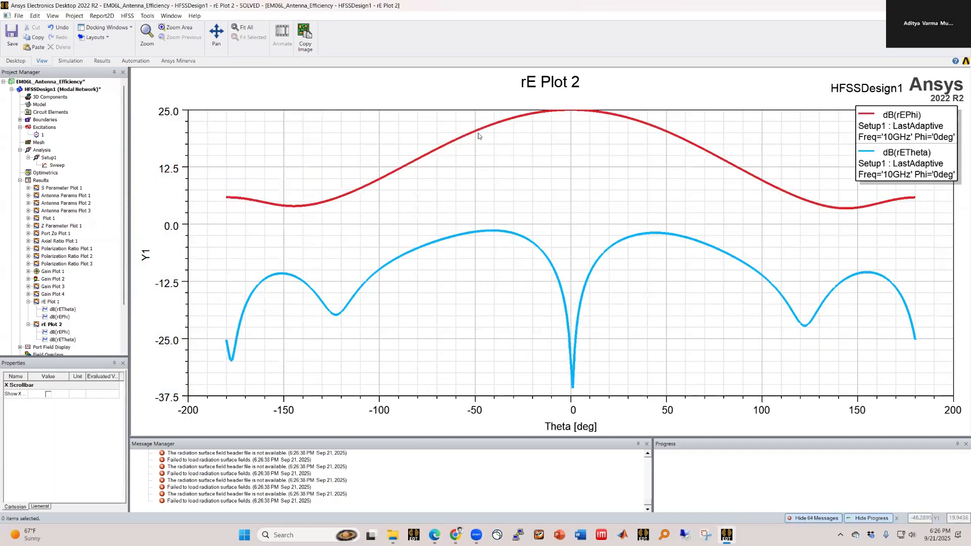
Highlight the dB(rEPhi) and dB(rETheta) traces in rE Plot 2 to compare the two components
click(478, 136)
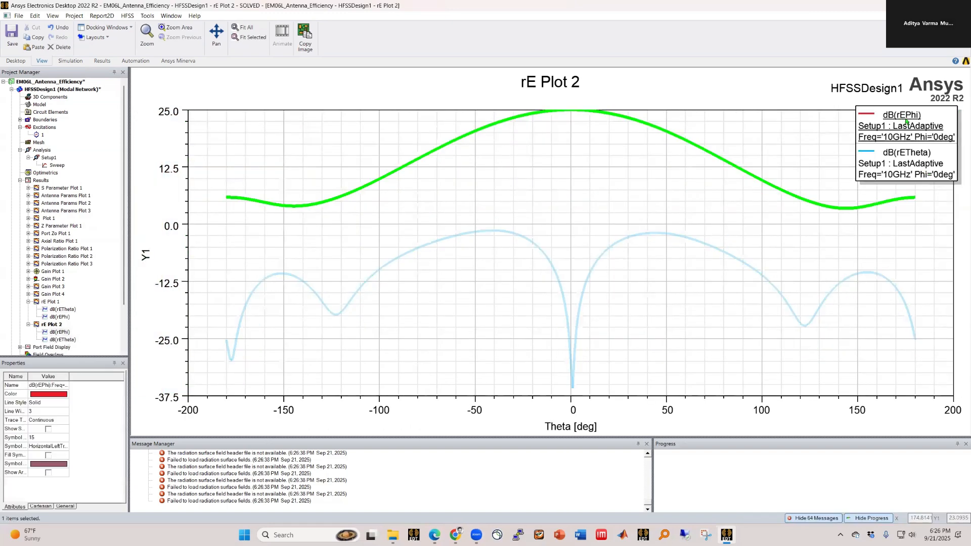
click(902, 157)
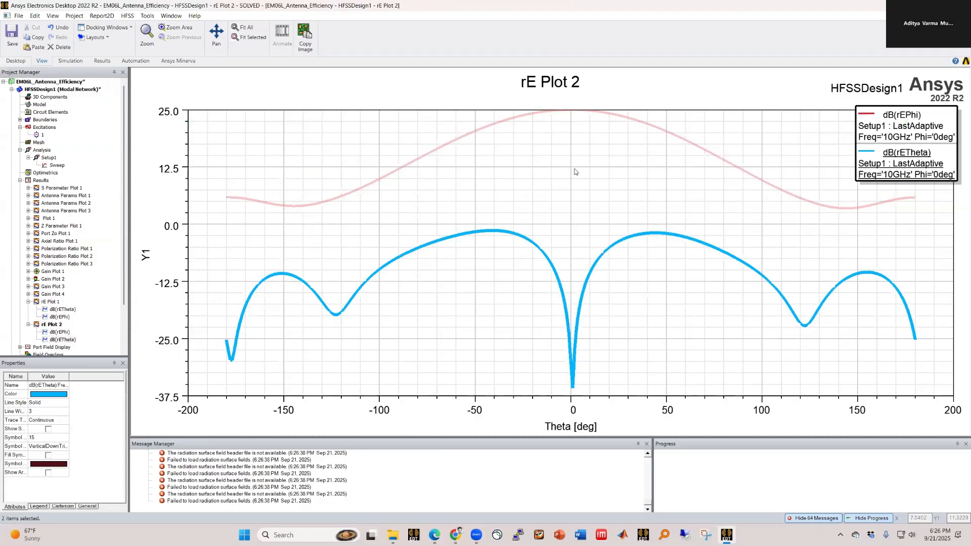
click(541, 163)
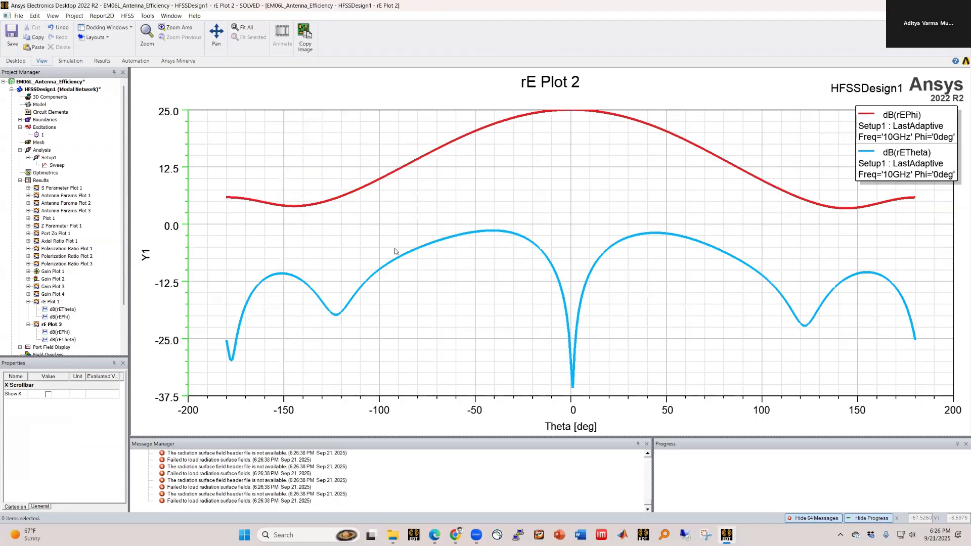
Show the 3D antenna model with its radiation pattern from above and clear the messages for HFSSDesign1
double_click(80, 90)
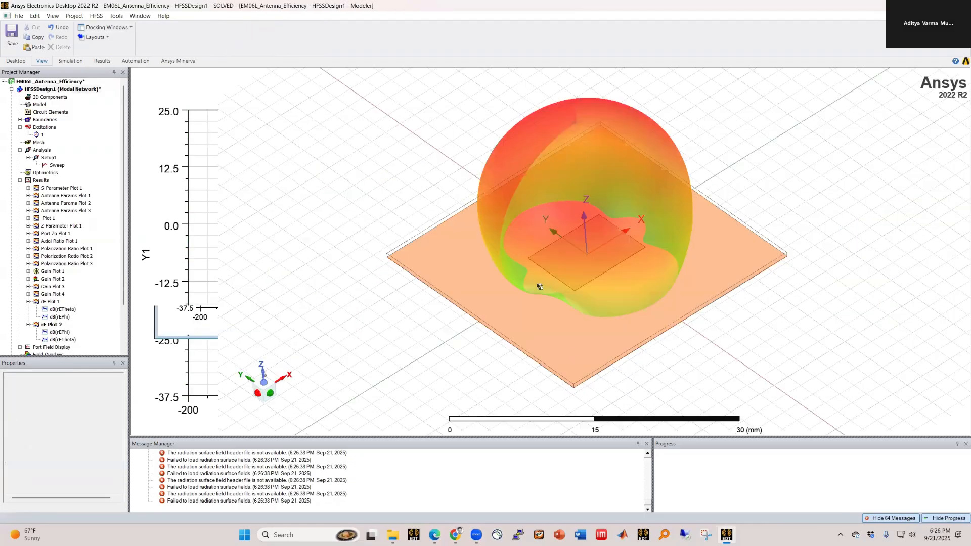
middle_drag(566, 304, 550, 323)
right_click(289, 467)
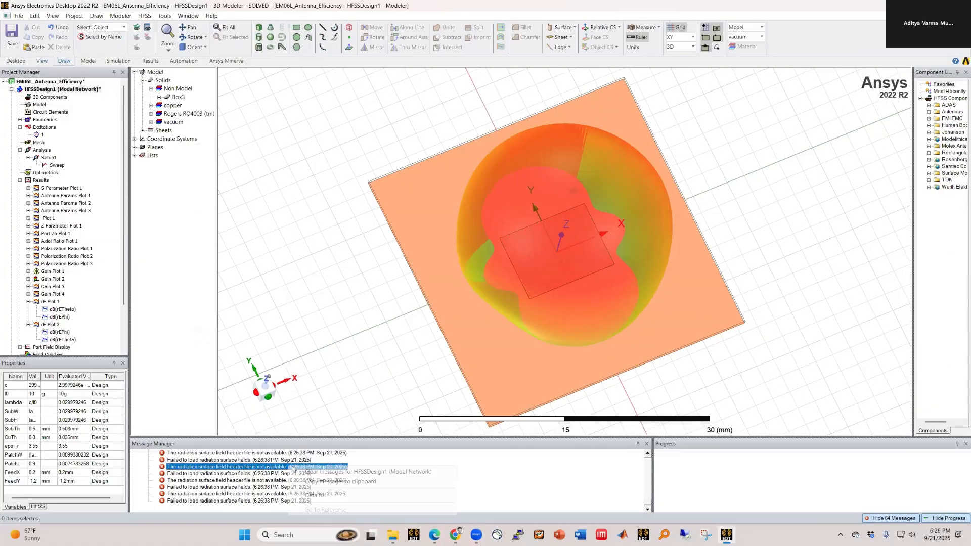
click(297, 474)
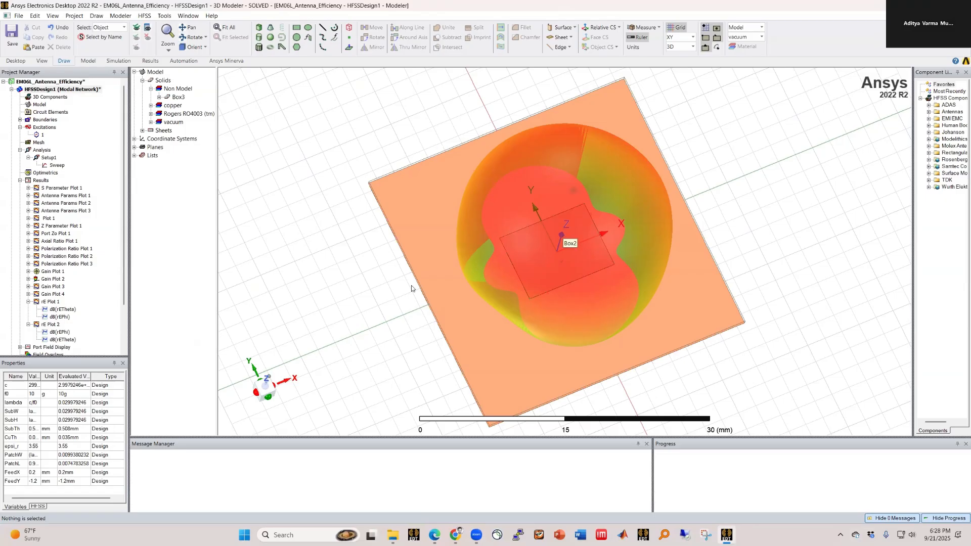
Enlarge the project tree area and compare rE Plot 1 with the 3D model's axes and radiation pattern
drag(66, 359, 72, 377)
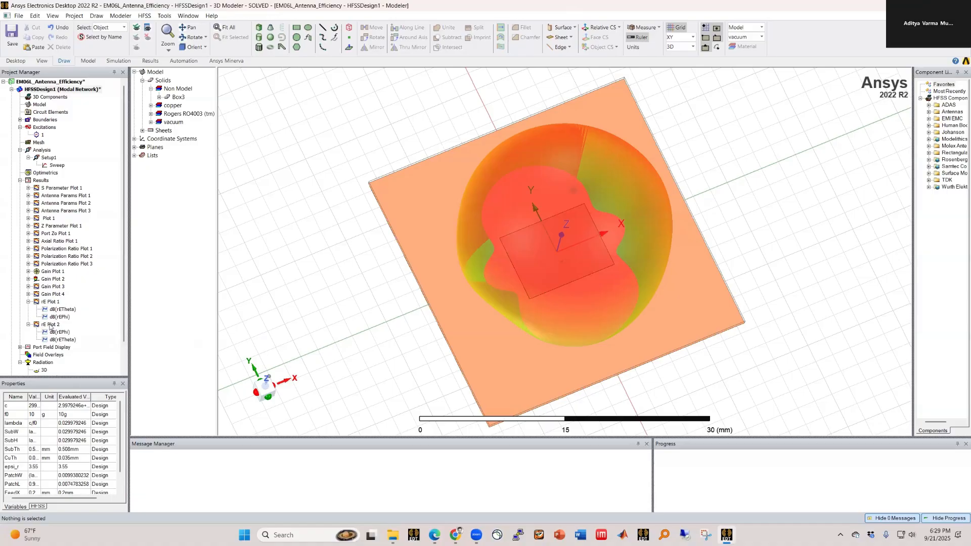
double_click(51, 302)
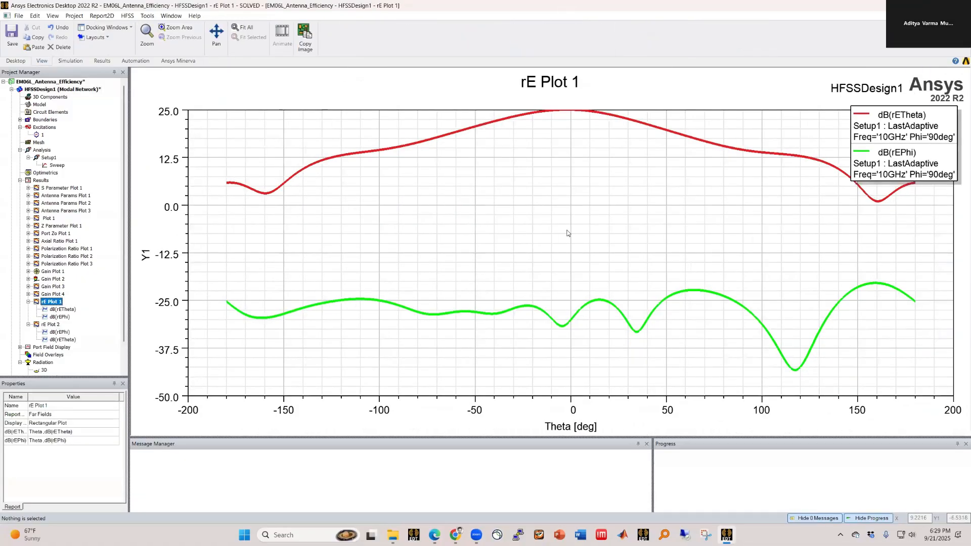
click(403, 218)
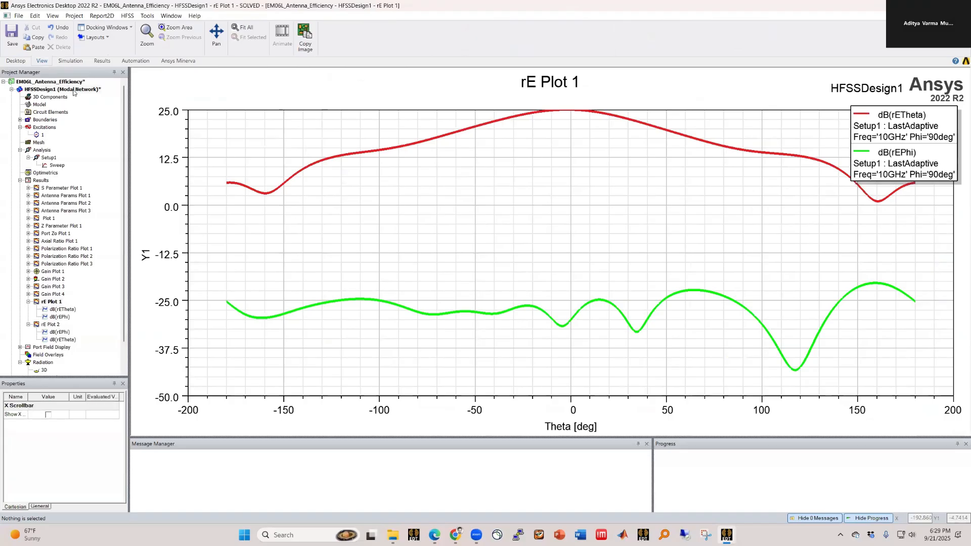
double_click(73, 90)
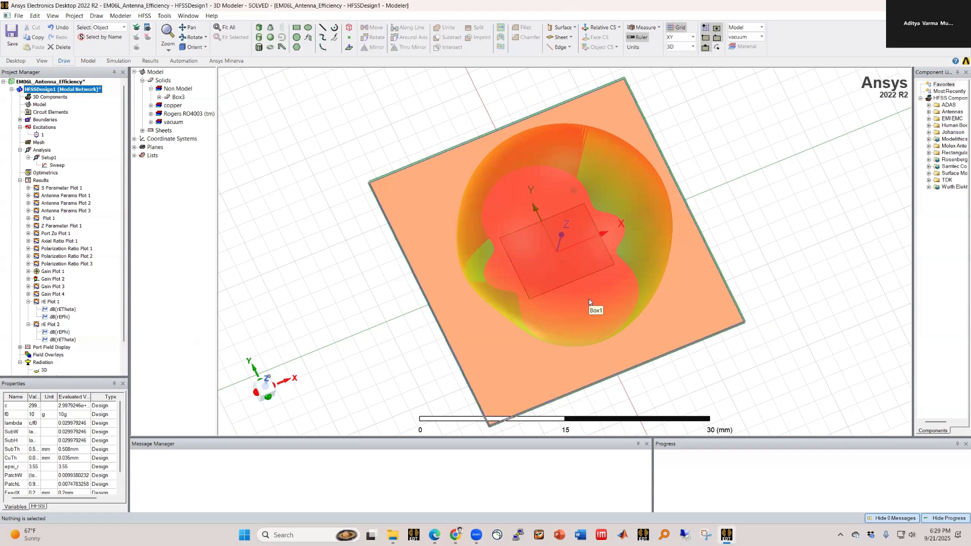
double_click(50, 302)
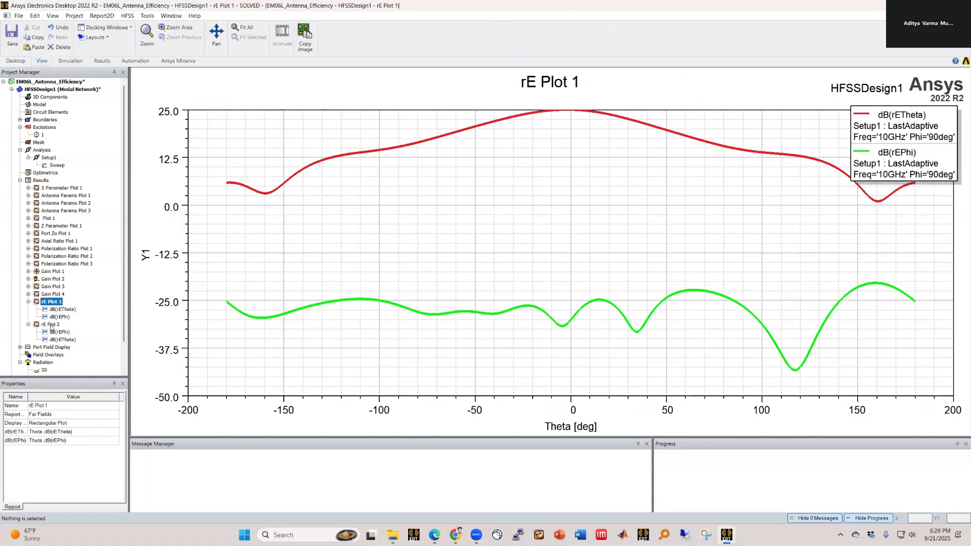
Collapse the traces of both rE plots in the project tree and compare rE Plot 1 with rE Plot 2
double_click(51, 325)
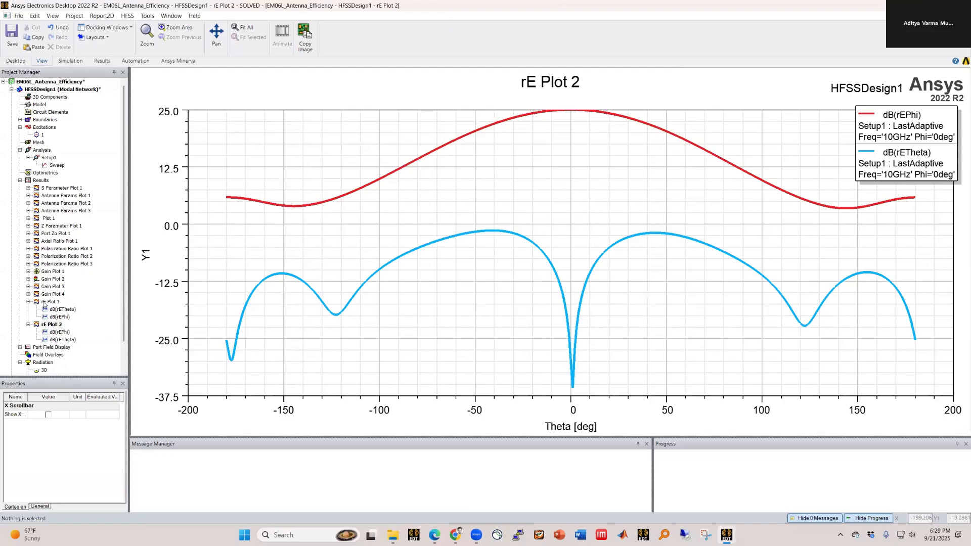
click(29, 302)
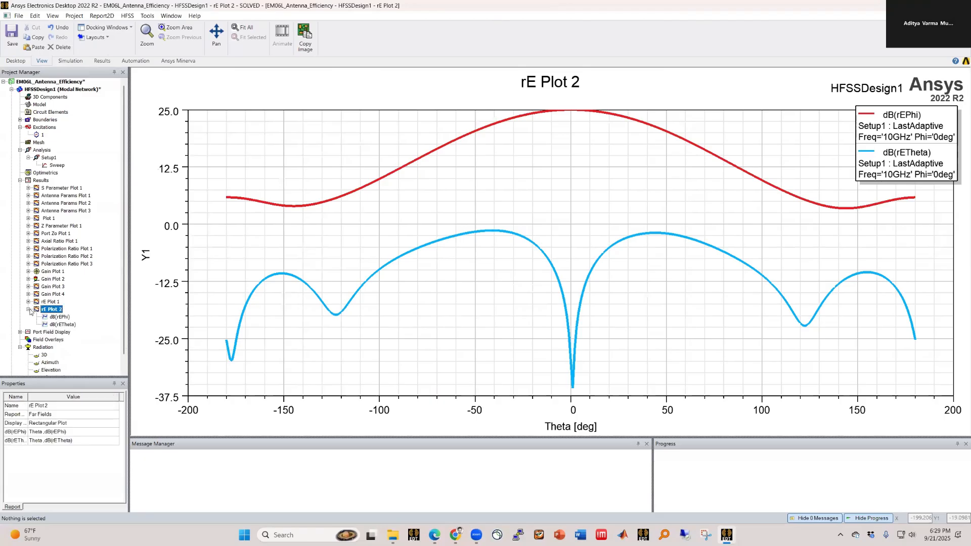
click(29, 310)
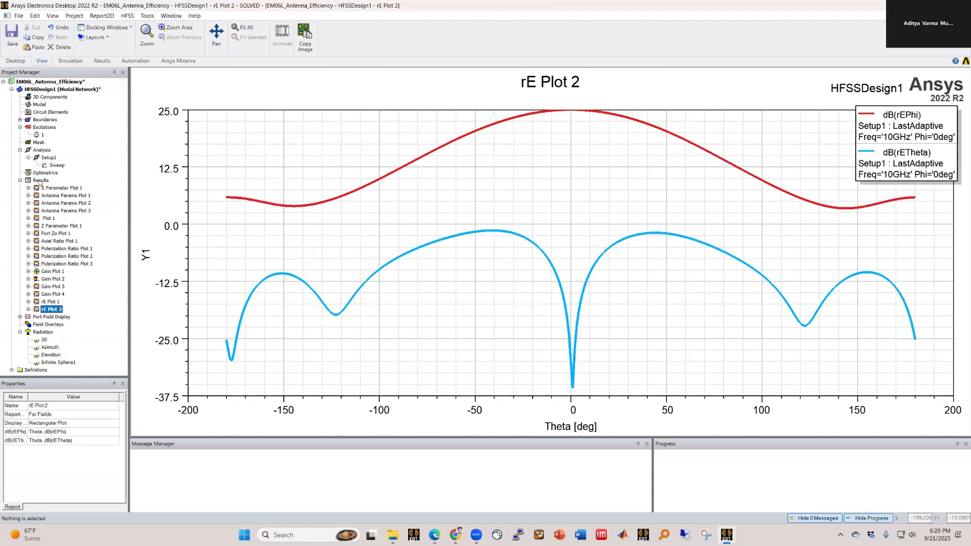
double_click(50, 302)
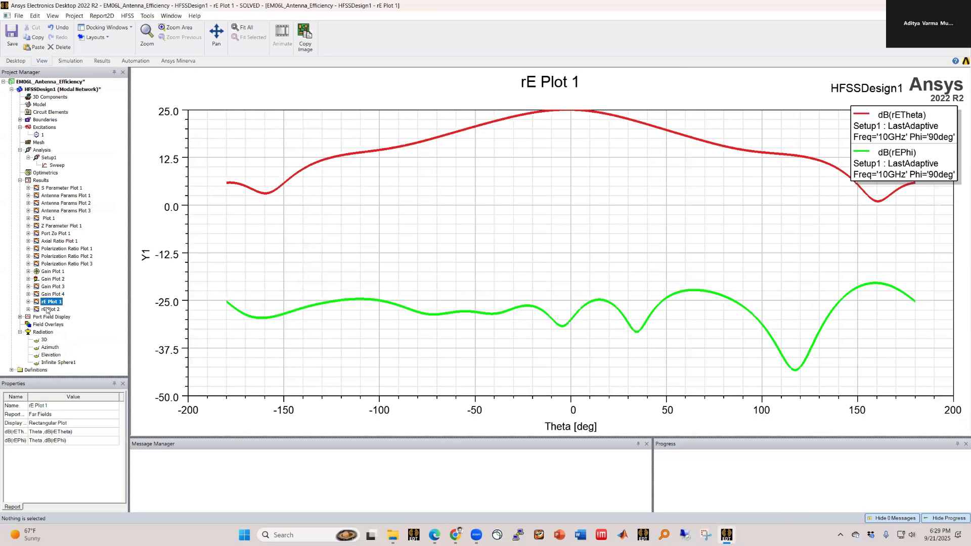
double_click(49, 309)
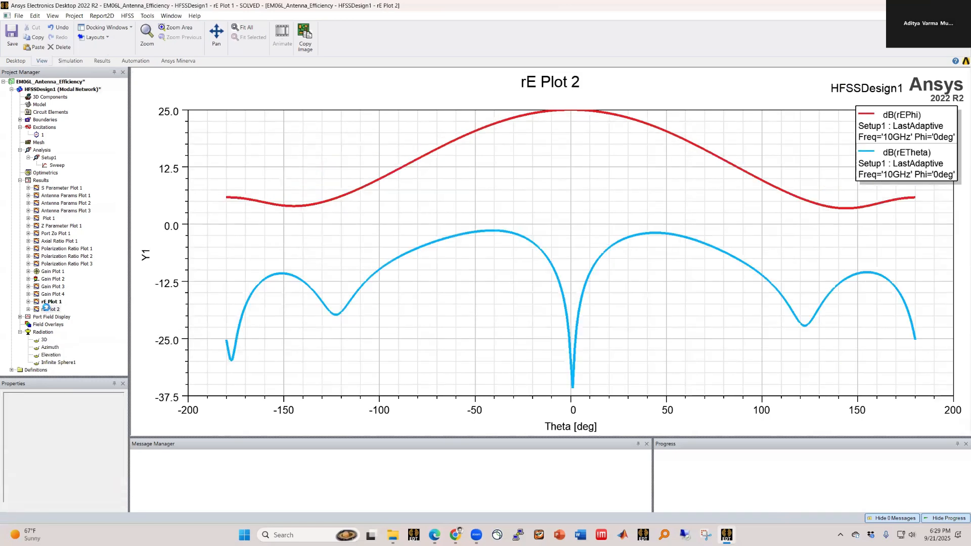
click(433, 349)
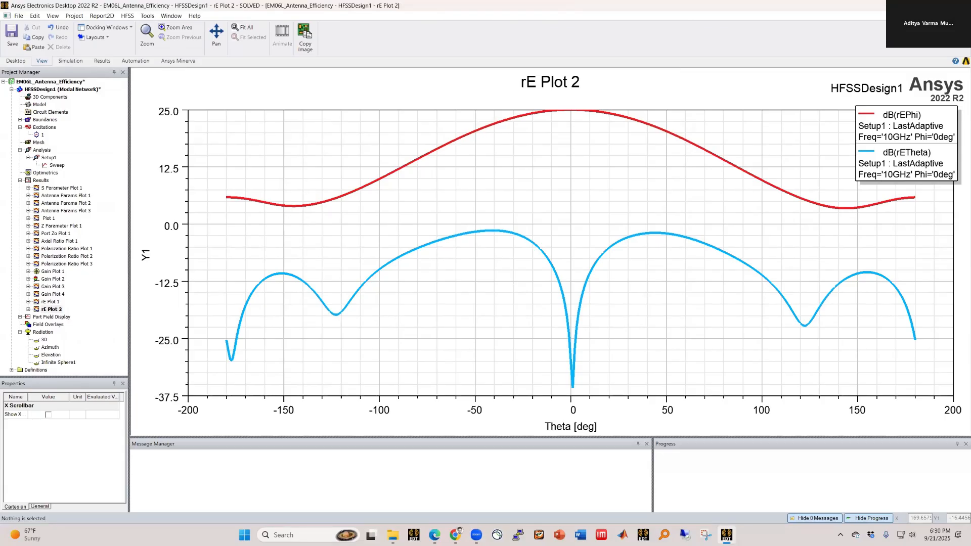
Hide the Gain Plot 2 radiation overlay on the 3D antenna model and clear the messages for HFSSDesign1
click(92, 92)
double_click(92, 93)
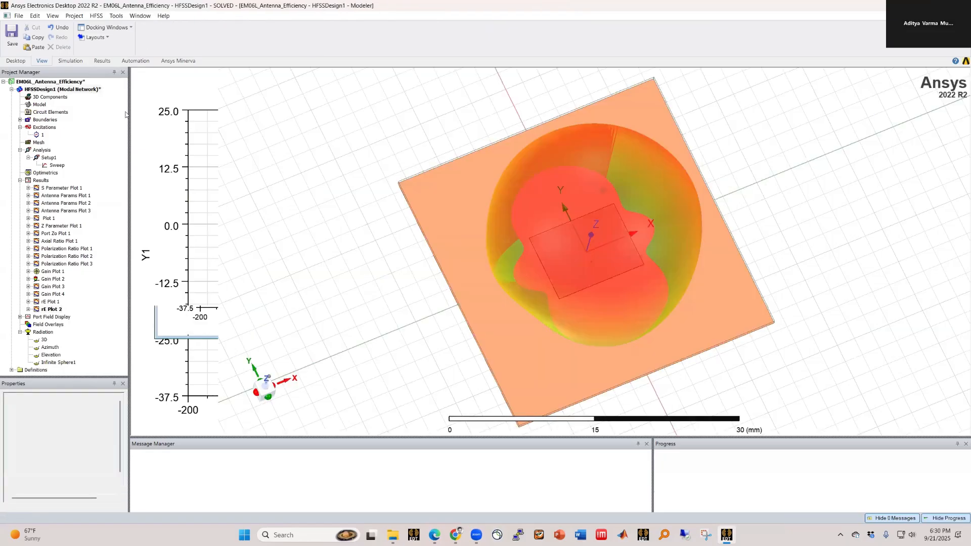
click(144, 16)
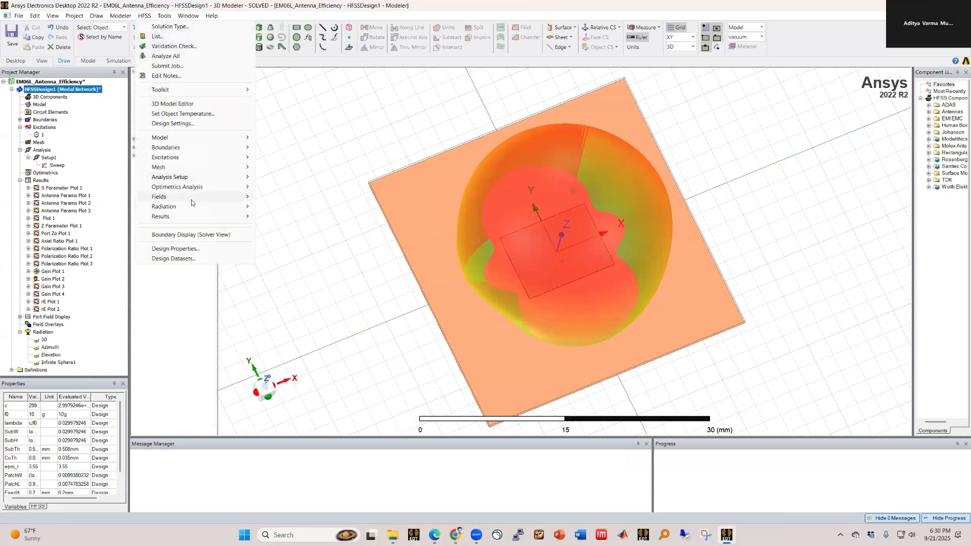
mouse_move(192, 197)
mouse_move(272, 201)
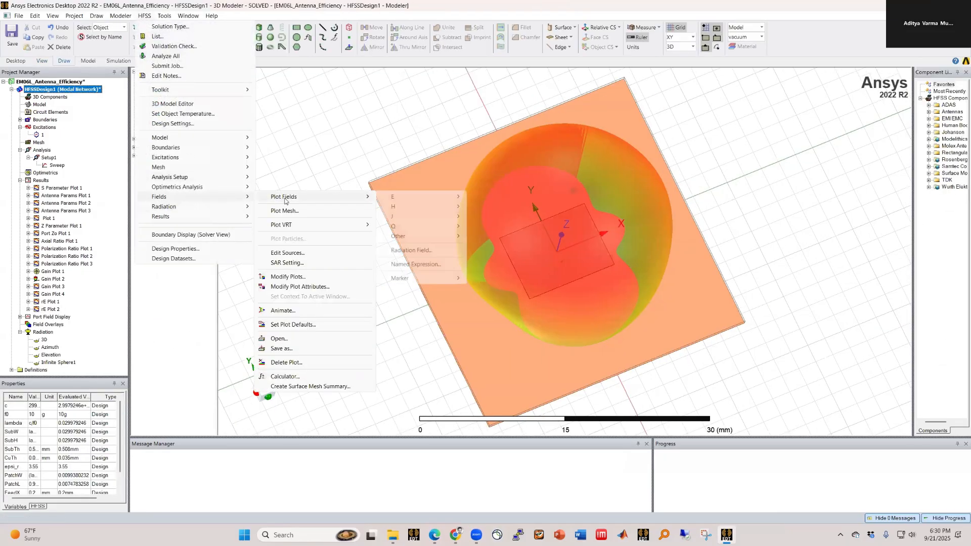
click(411, 250)
click(77, 54)
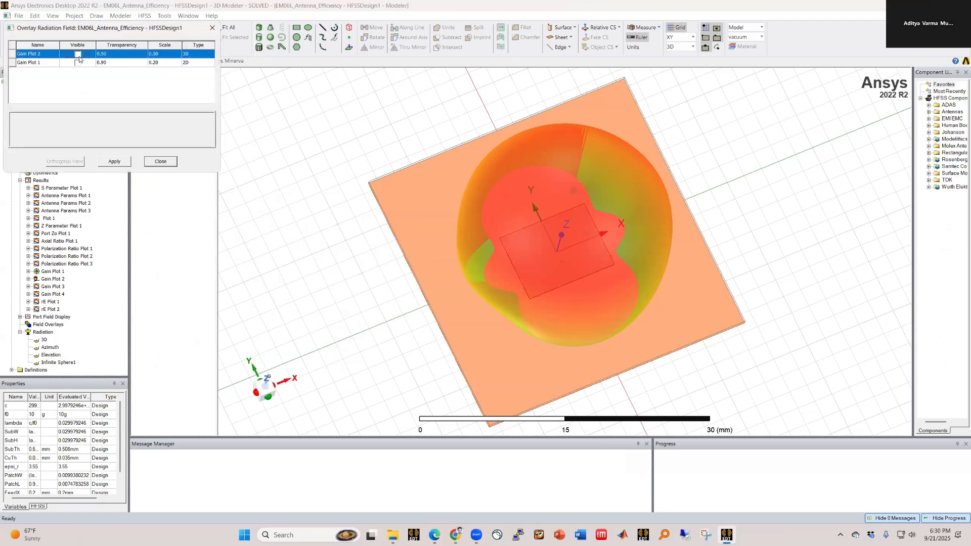
click(114, 162)
click(161, 164)
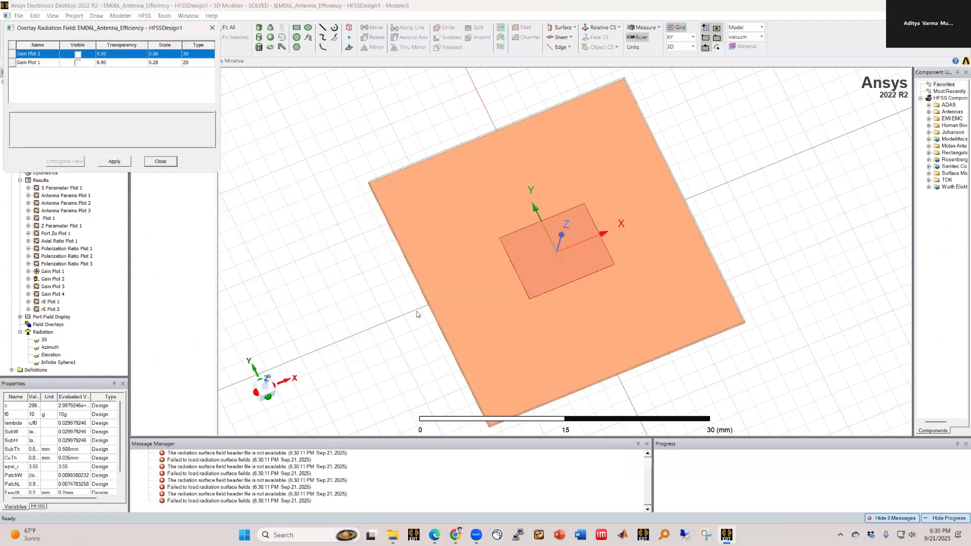
right_click(239, 454)
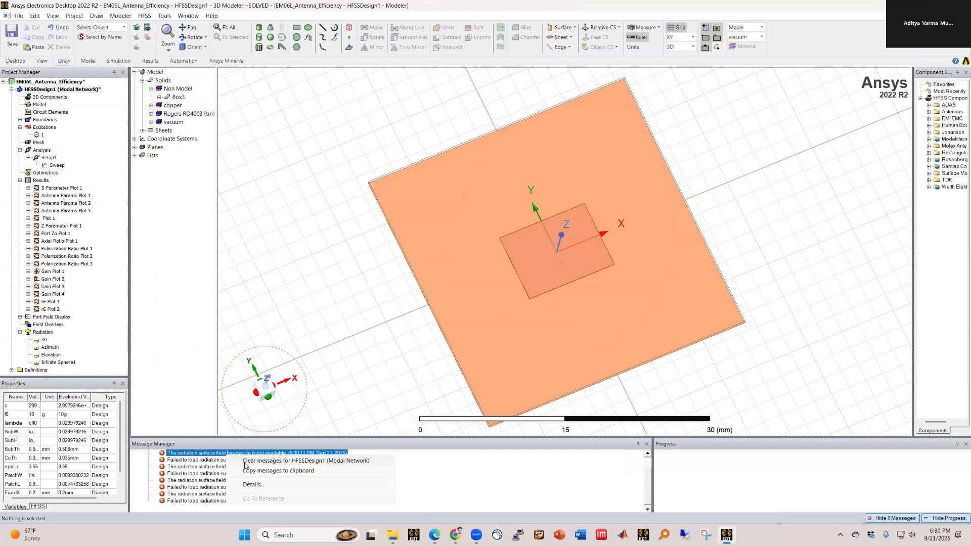
click(283, 461)
Hide the Rogers RO4003 substrate Box1 in the 3D model and clear the selection
middle_drag(615, 215, 599, 187)
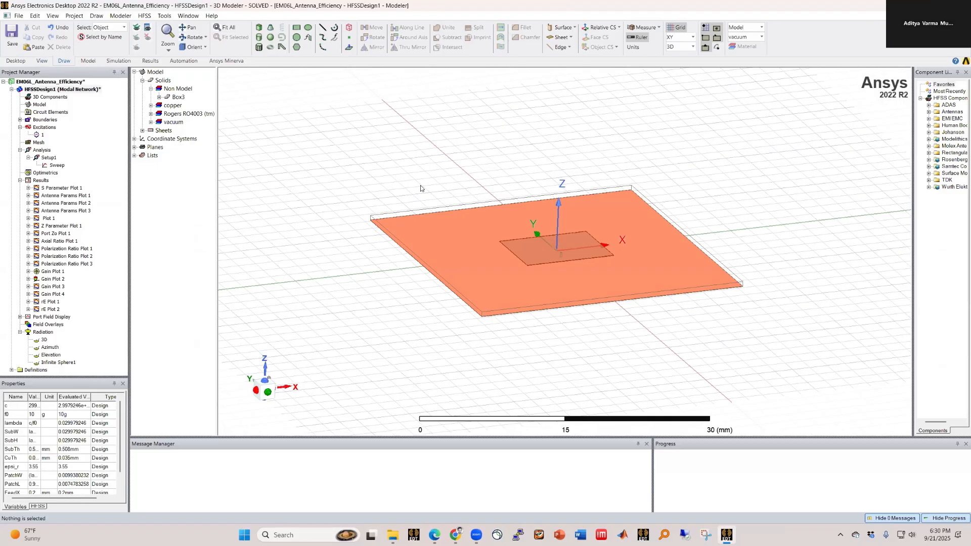
click(380, 224)
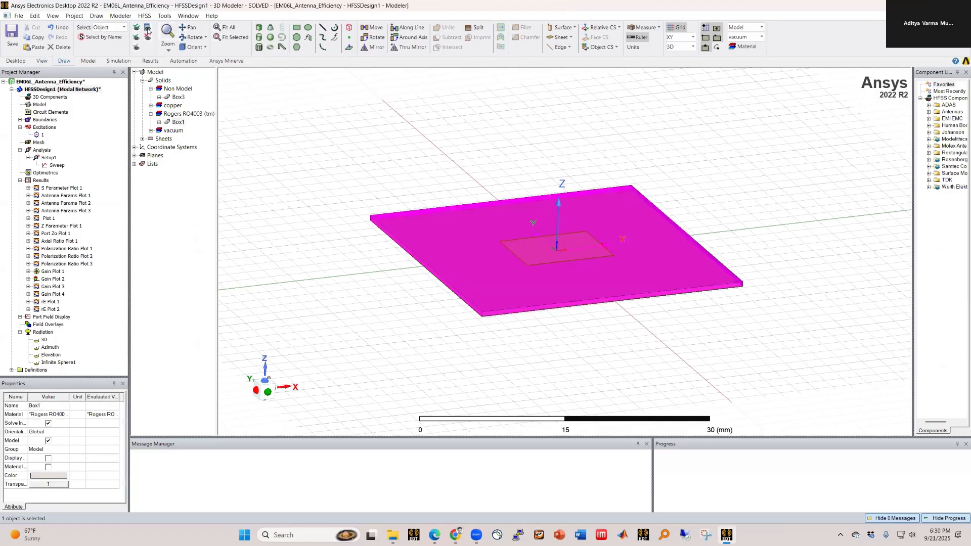
click(381, 366)
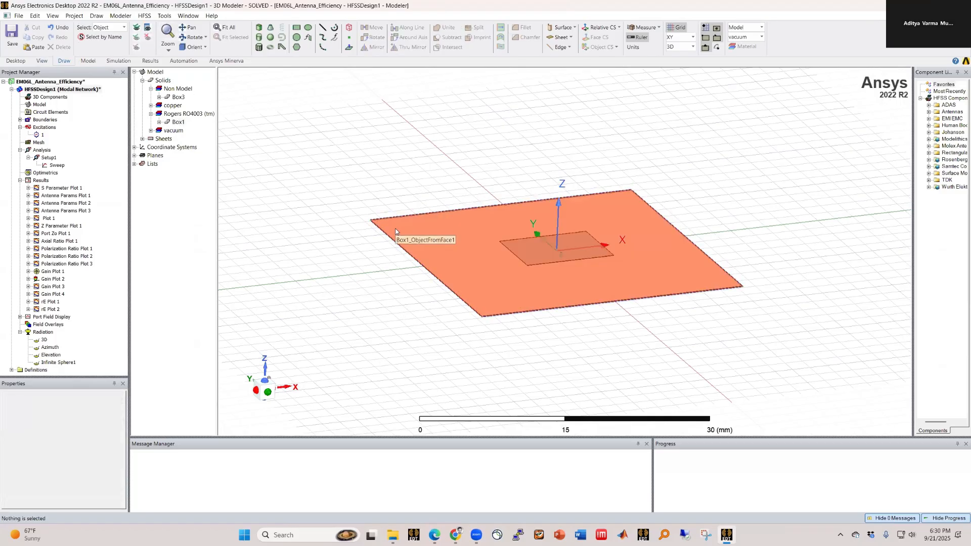
Switch to face selection, highlight the ground plane face beneath the patch to examine it, and deselect it
key(f)
click(470, 271)
scroll(696, 232, up, 2)
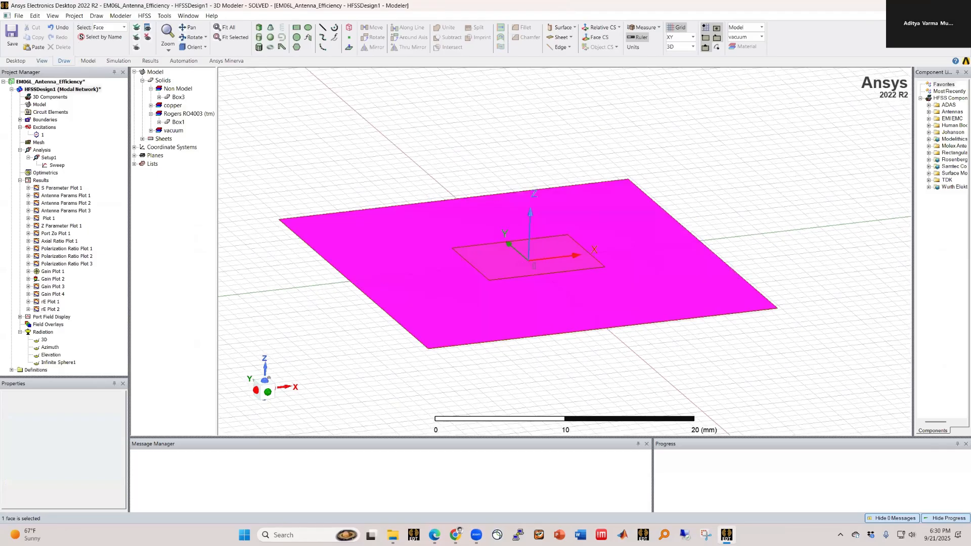
scroll(378, 269, up, 1)
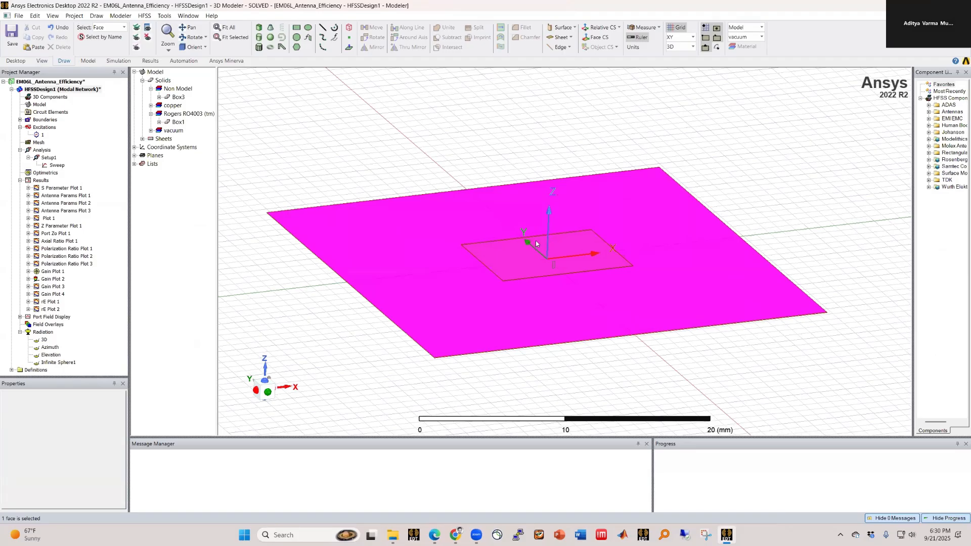
right_click(310, 179)
click(257, 209)
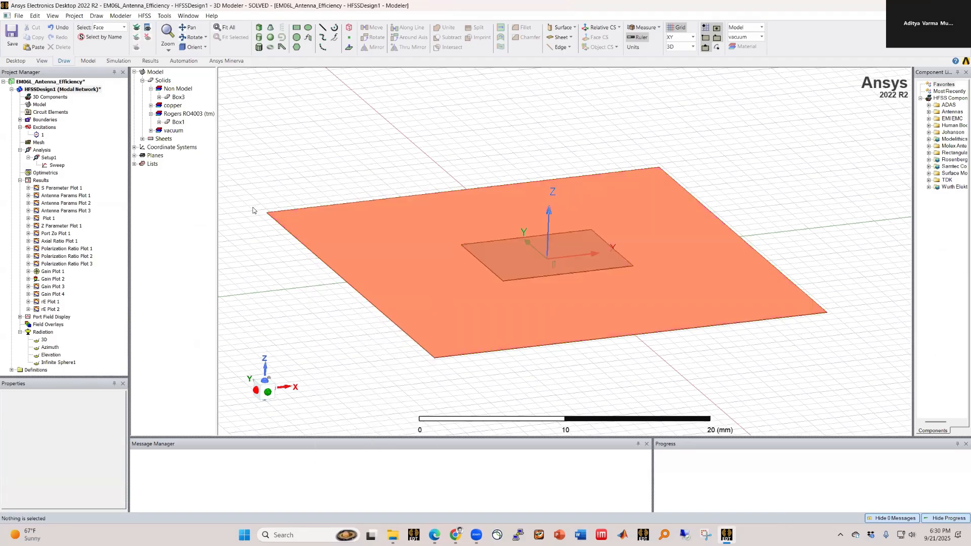
alt+drag(438, 251, 453, 257)
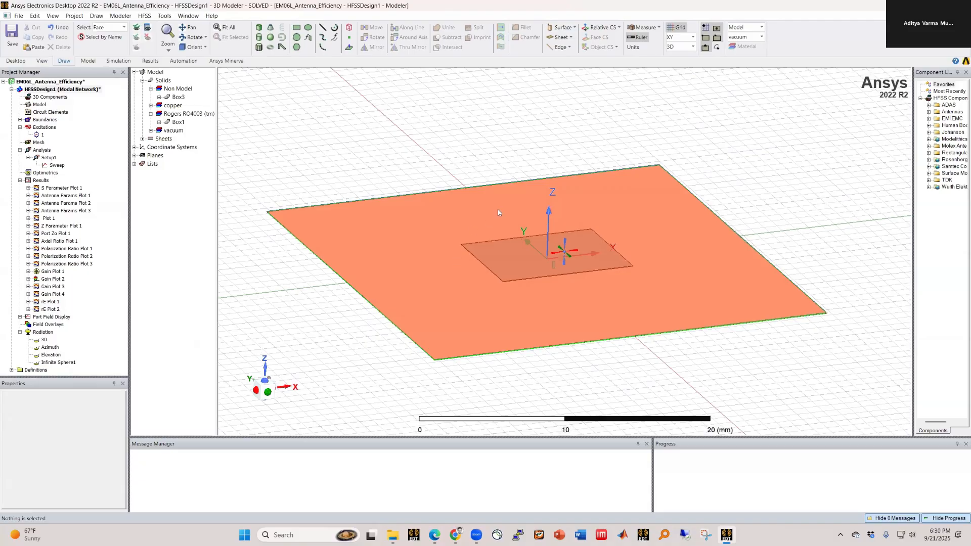
drag(79, 377, 76, 416)
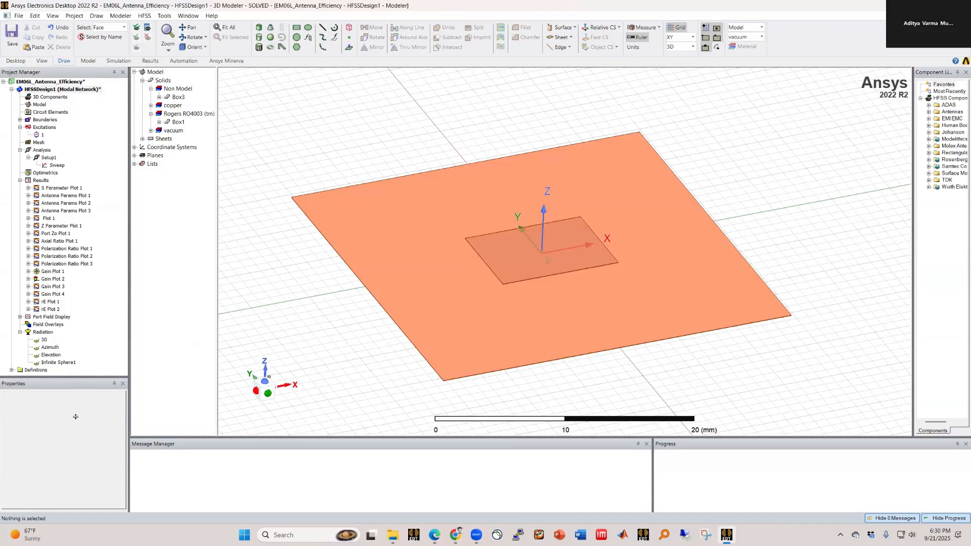
right_click(53, 336)
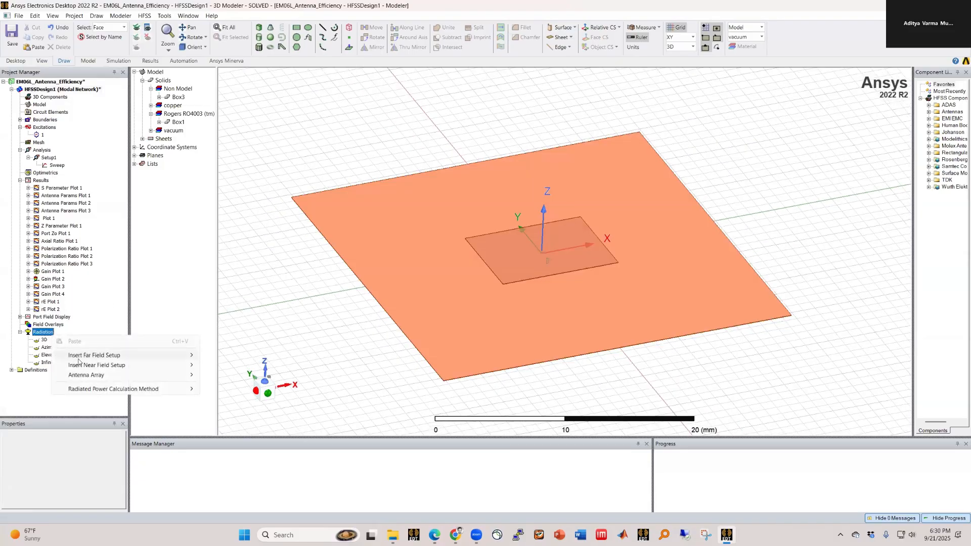
mouse_move(85, 365)
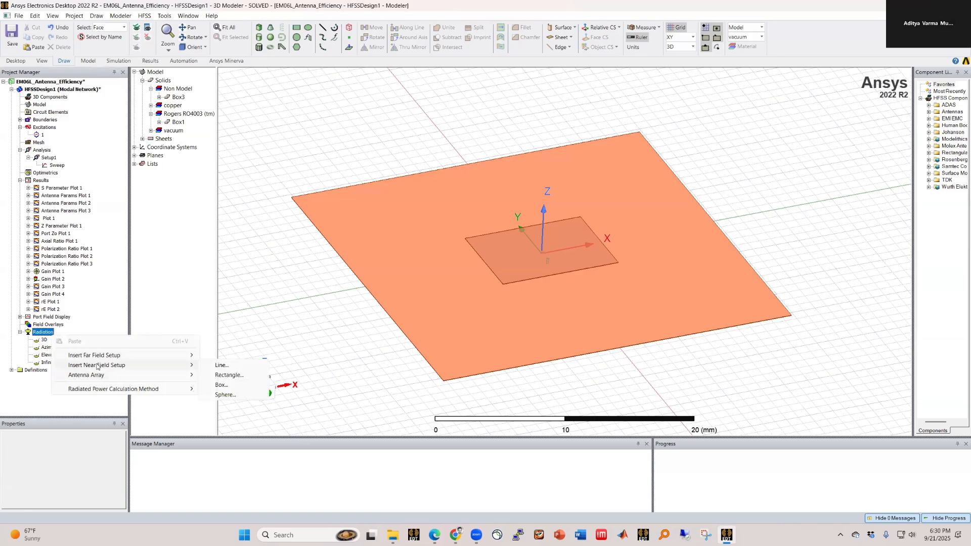
click(225, 395)
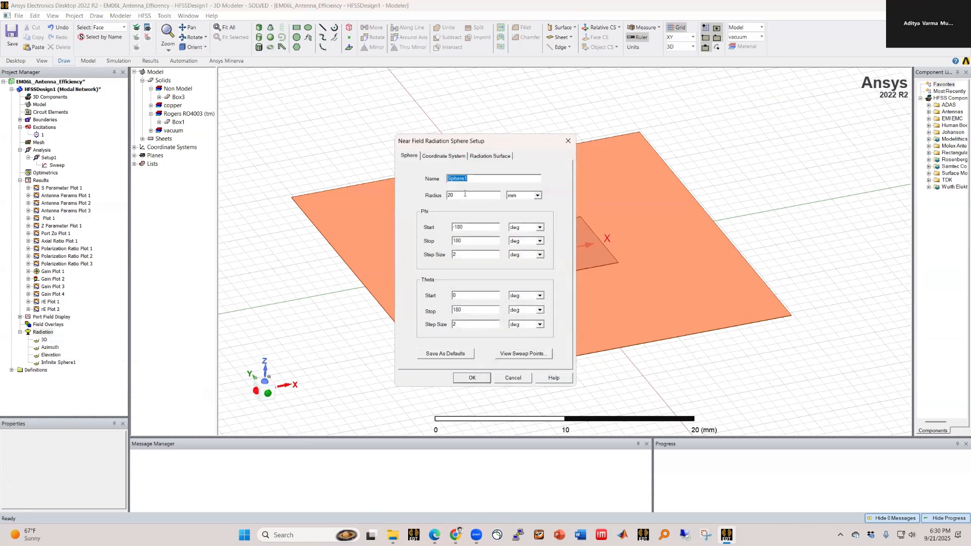
key(Tab)
click(512, 378)
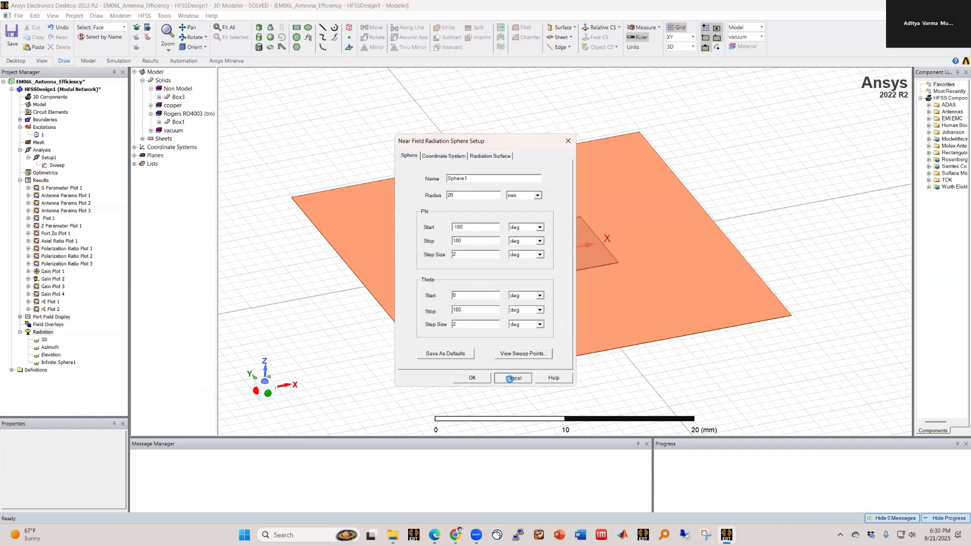
Measure the length of the patch edge that runs parallel to the Y axis
right_click(320, 251)
mouse_move(426, 321)
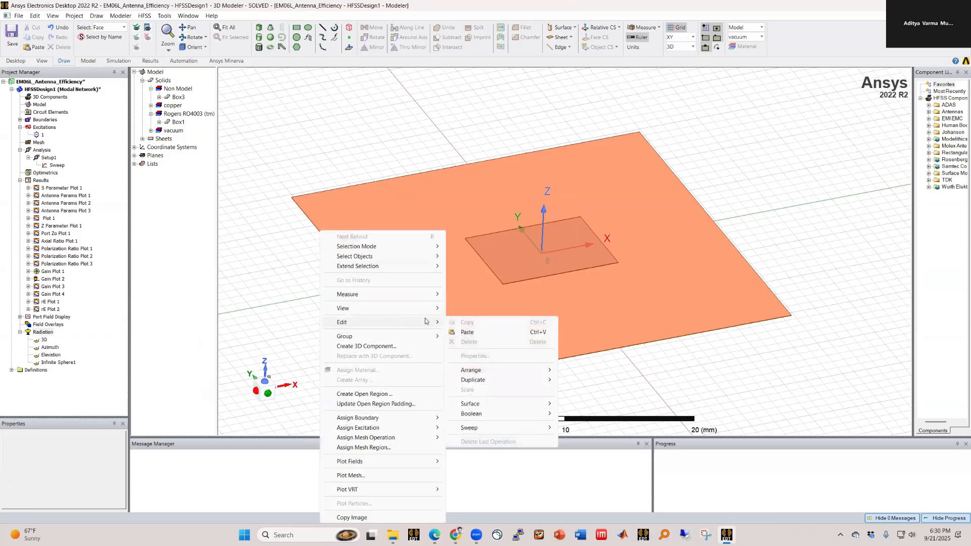
mouse_move(391, 293)
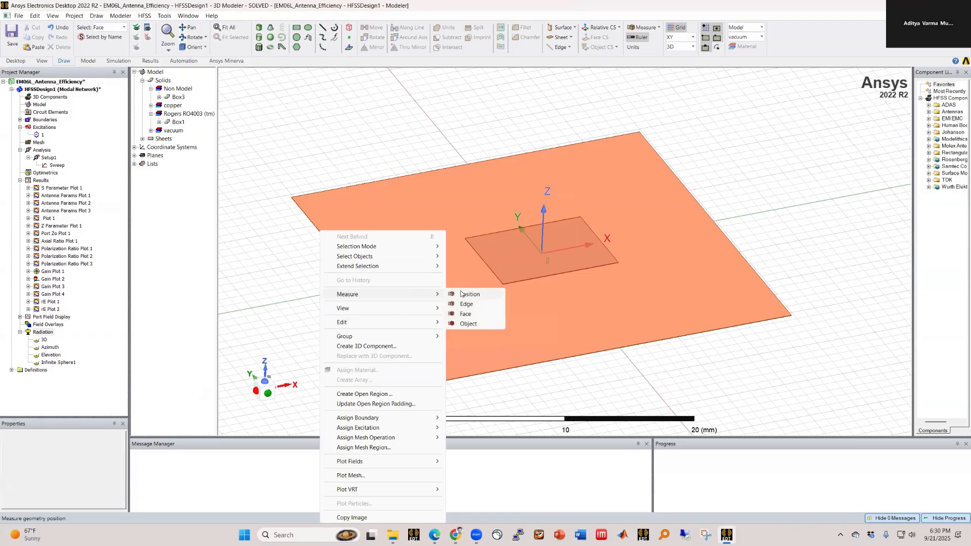
click(466, 304)
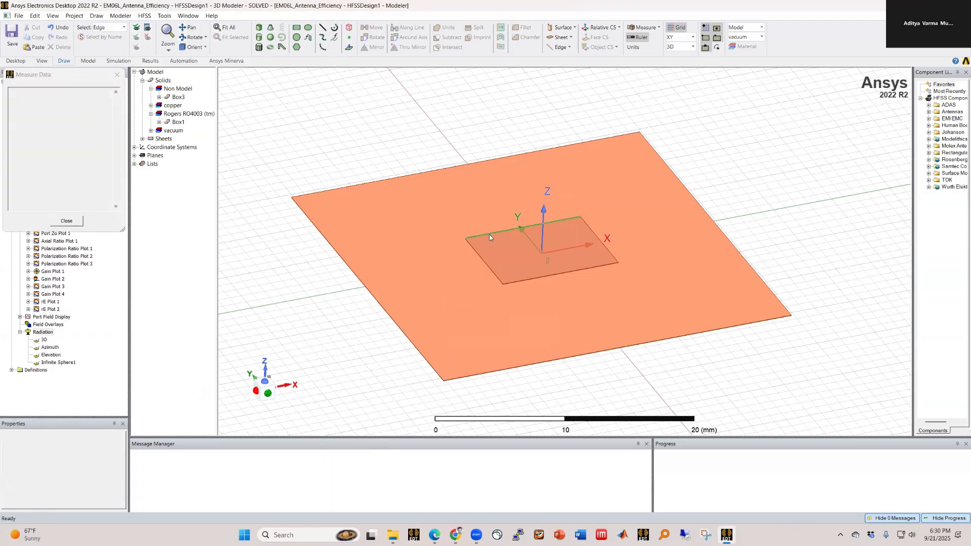
click(486, 263)
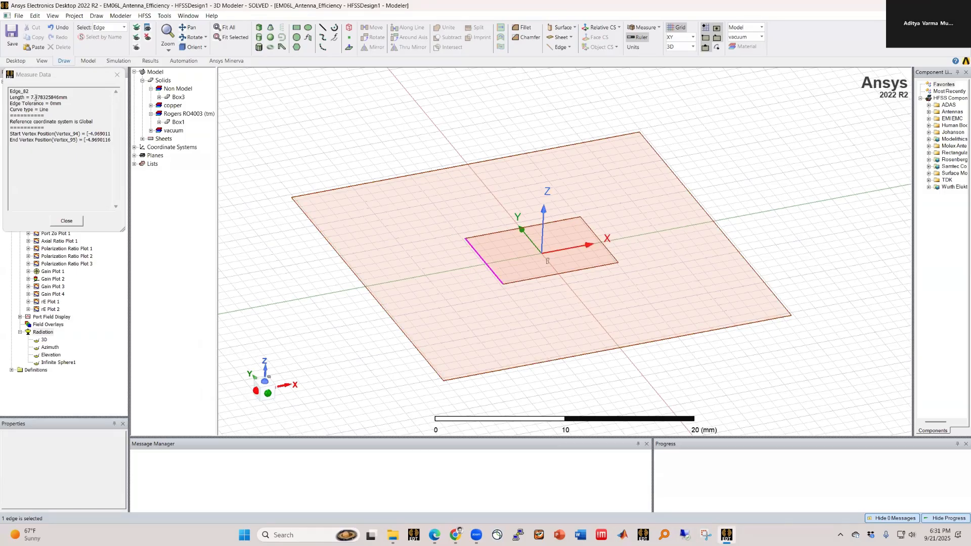
click(69, 223)
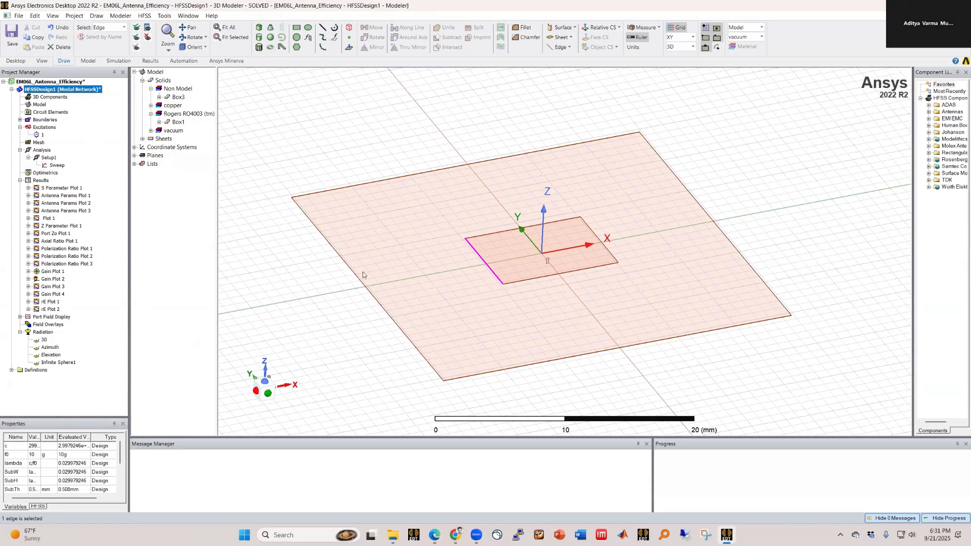
Insert a near field sphere setup, Sphere1, with radius 5 mm, Phi 0 to 90 deg in 90 deg steps and Theta -180 to 180 deg in 1 deg steps
drag(64, 419, 66, 357)
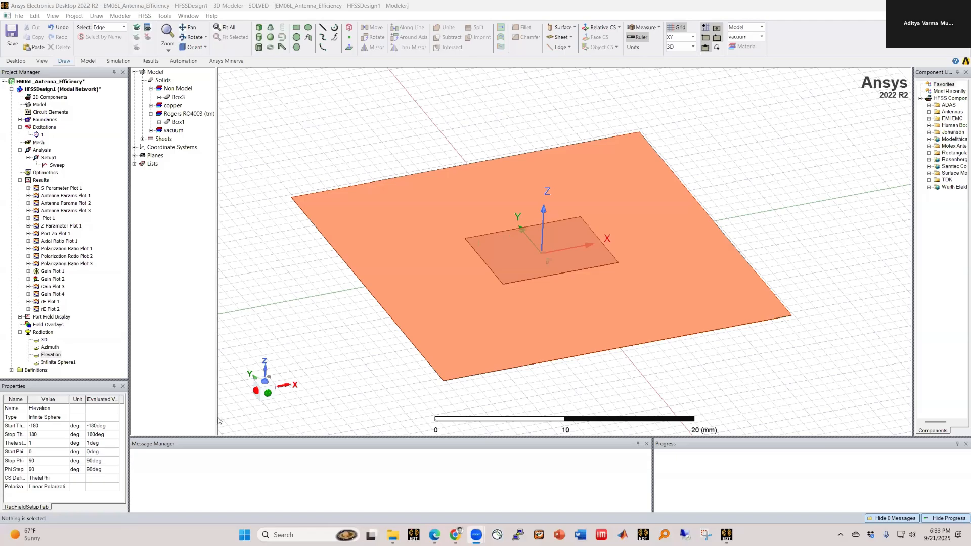
right_click(44, 333)
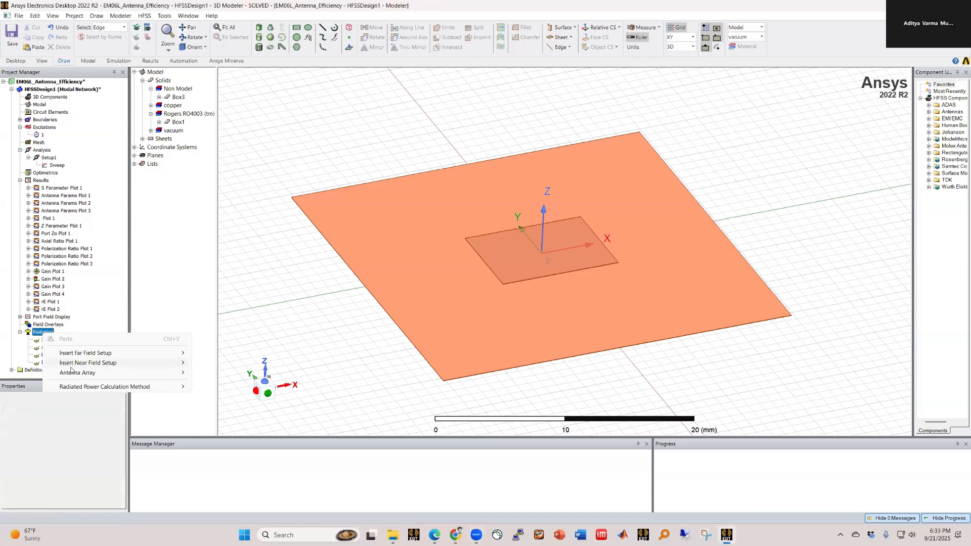
mouse_move(152, 362)
click(223, 393)
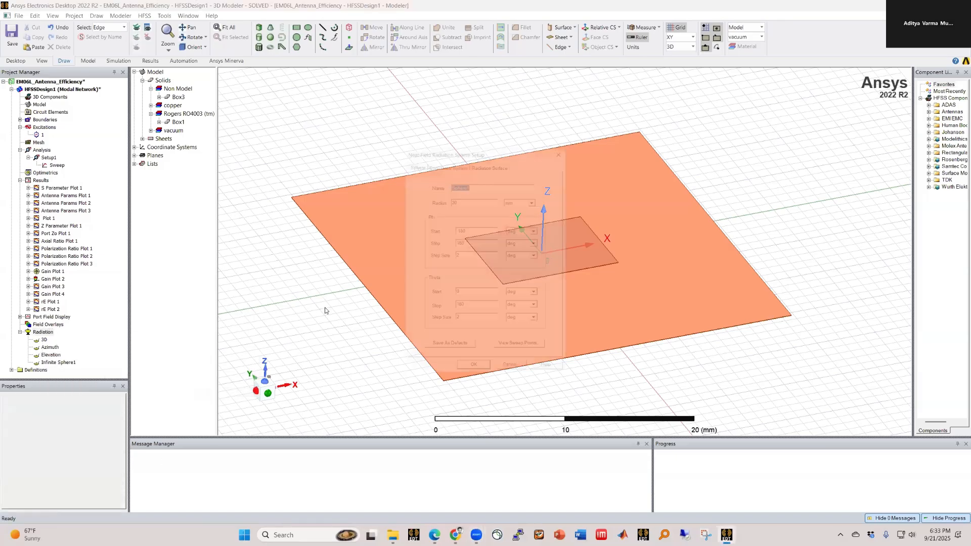
drag(433, 190, 431, 193)
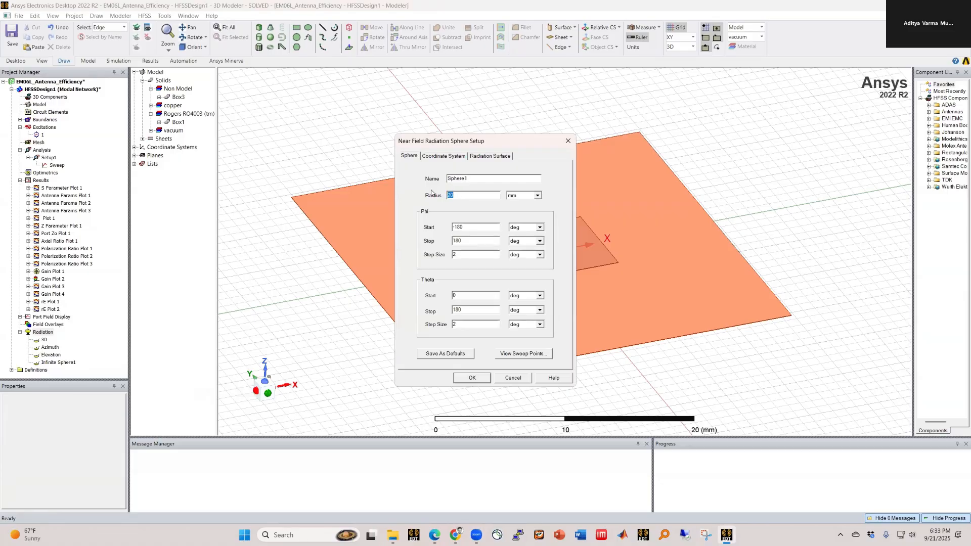
text(5)
drag(473, 229, 430, 228)
text(0)
double_click(455, 240)
text(9090-18)
click(472, 378)
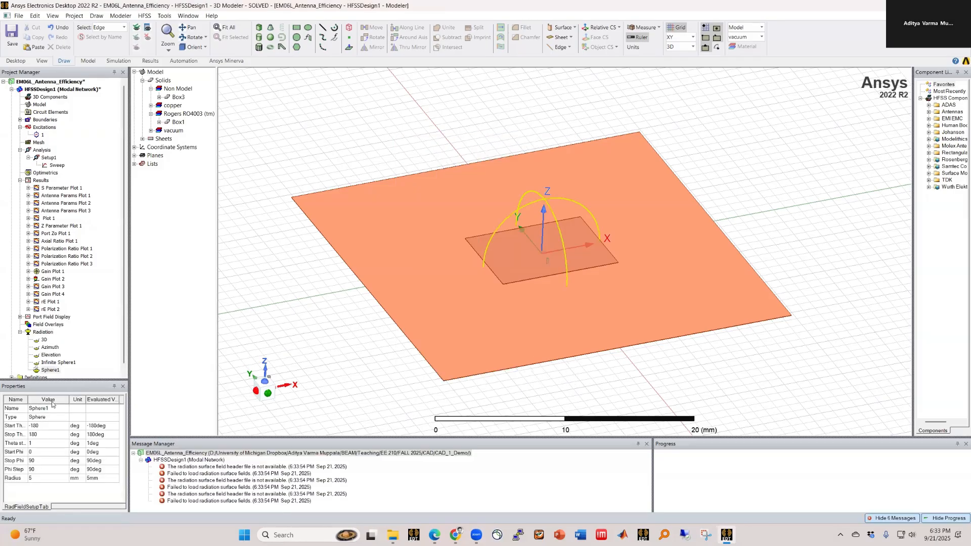
Create a rectangular near fields report plotting dB(NearETheta) against Theta on Sphere1, with Phi limited to 90deg at 10GHz
right_click(42, 181)
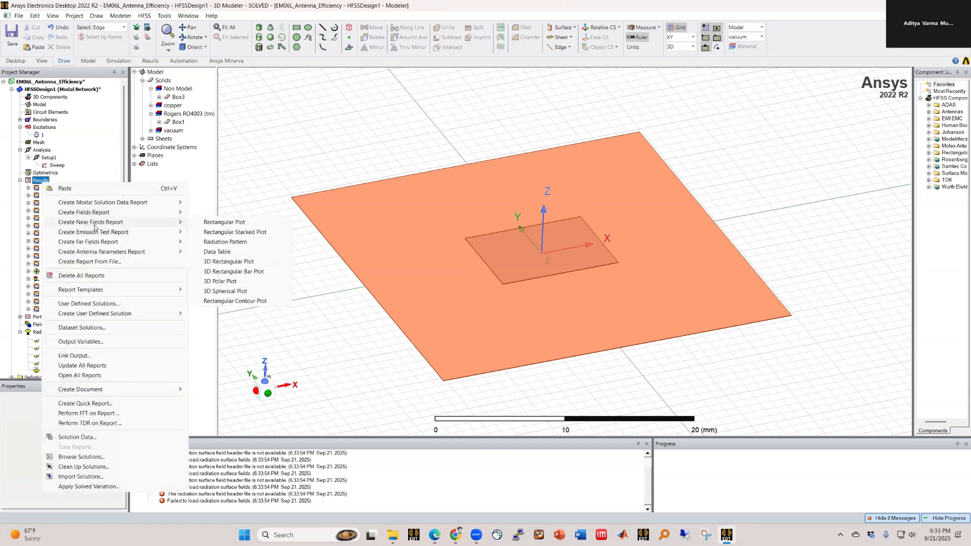
mouse_move(111, 224)
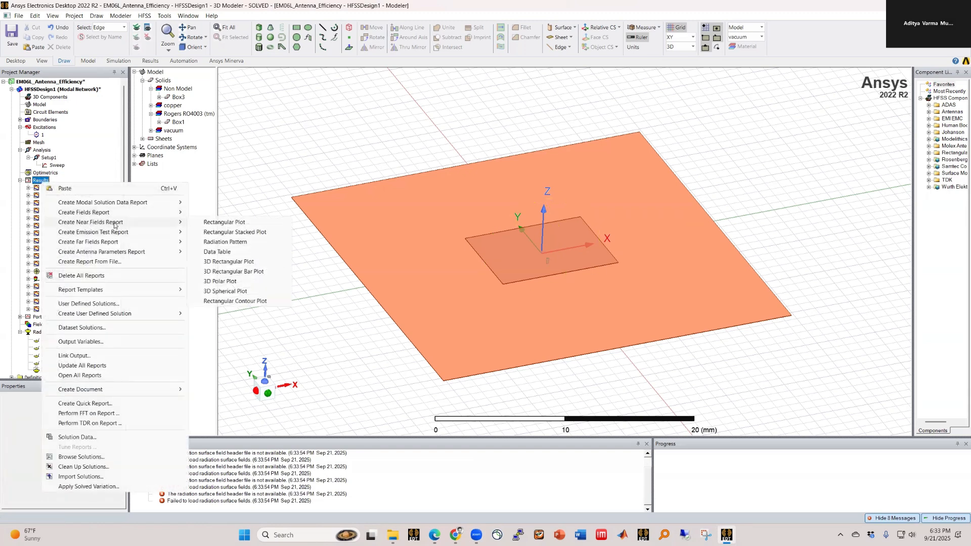
click(214, 223)
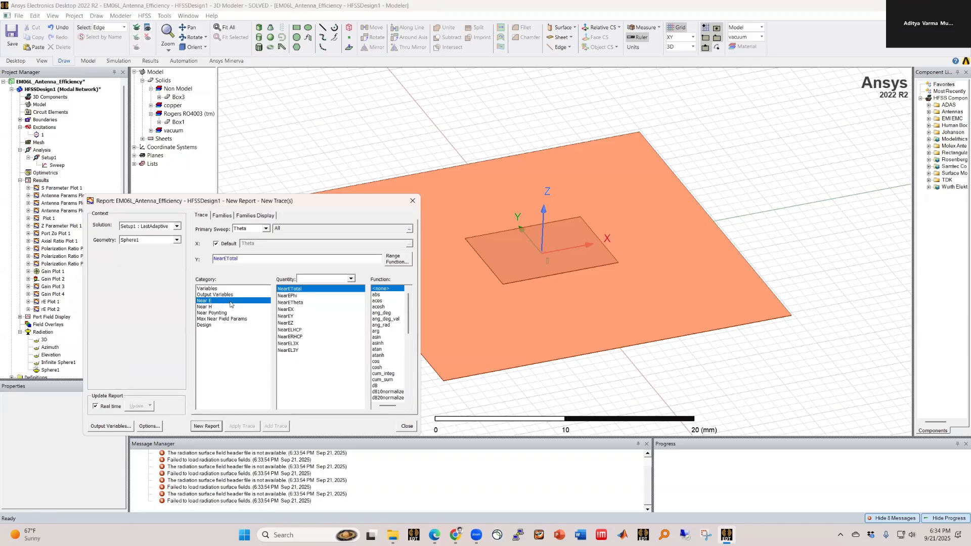
click(298, 303)
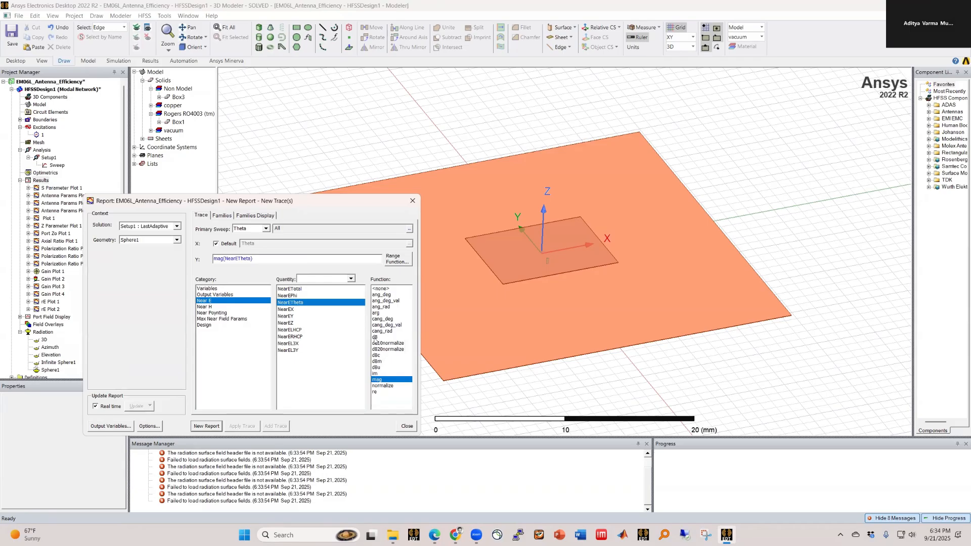
click(225, 215)
click(402, 260)
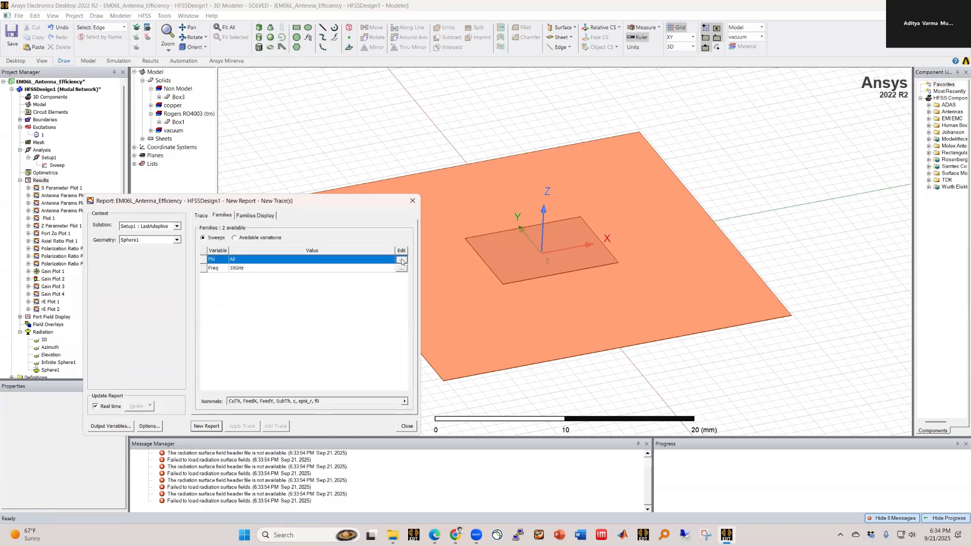
click(427, 294)
click(480, 263)
click(200, 215)
click(395, 336)
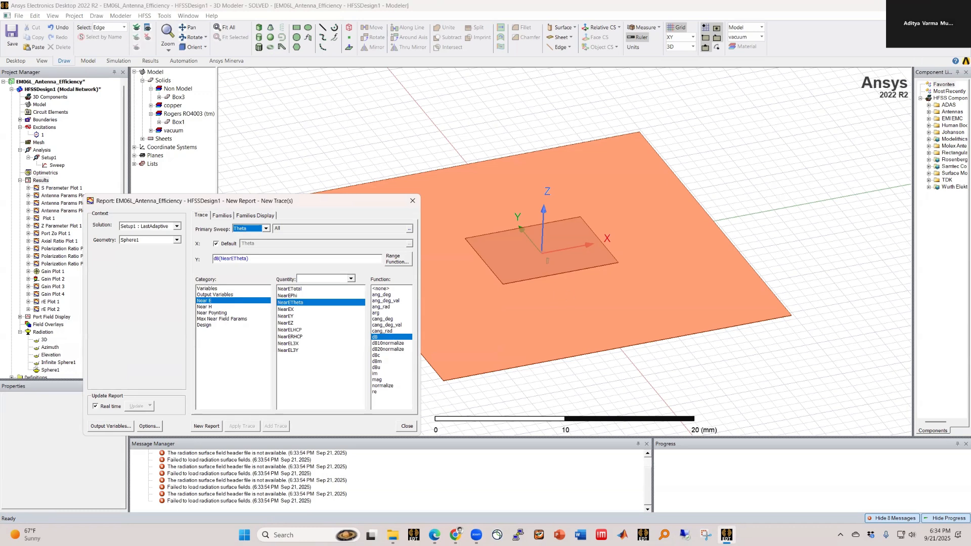
click(206, 425)
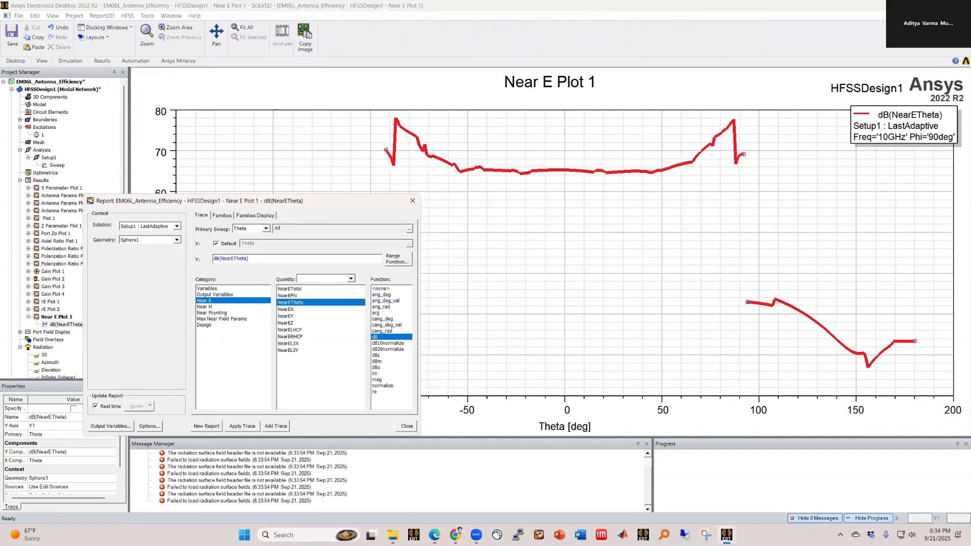
click(400, 429)
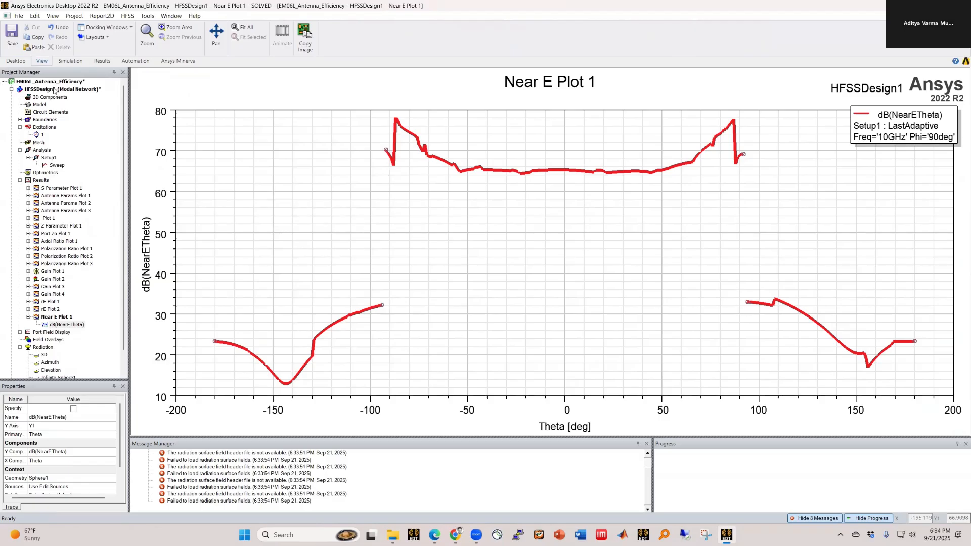
Set the near field sphere Sphere1's radius to 35 mm and display the sphere around the antenna model
double_click(55, 90)
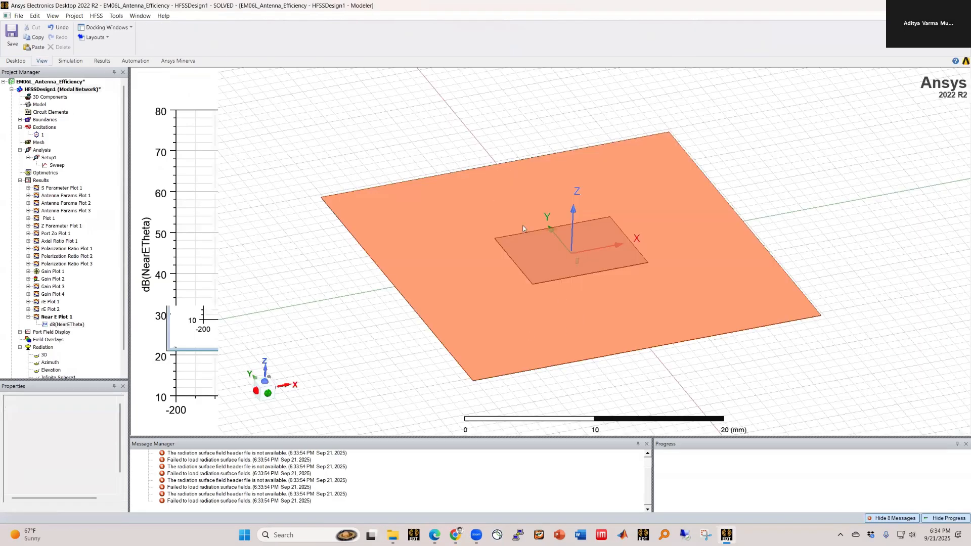
drag(125, 288, 124, 310)
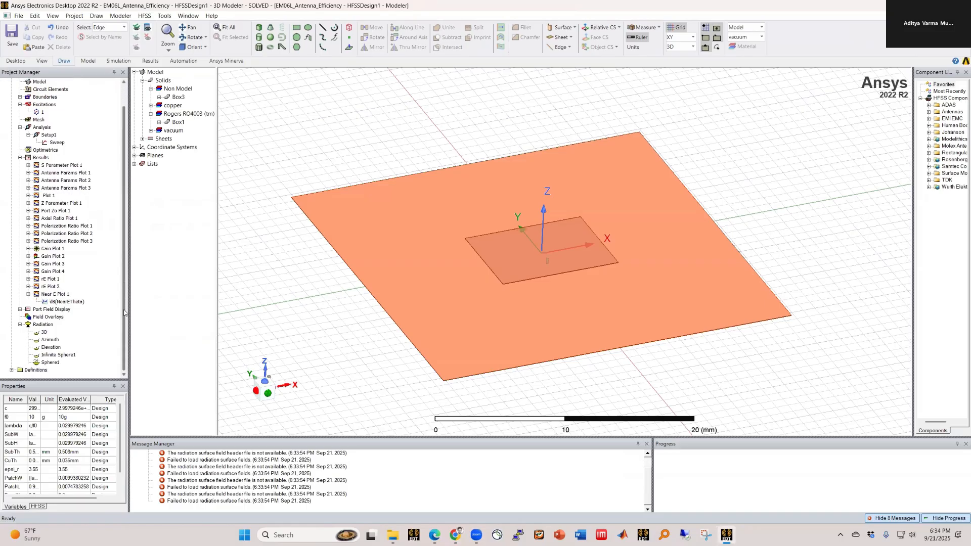
click(51, 362)
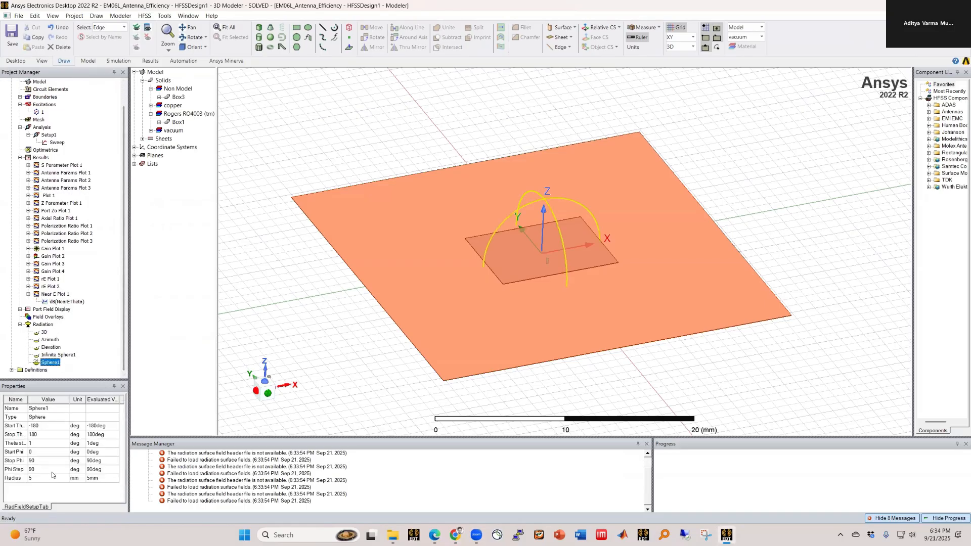
click(42, 481)
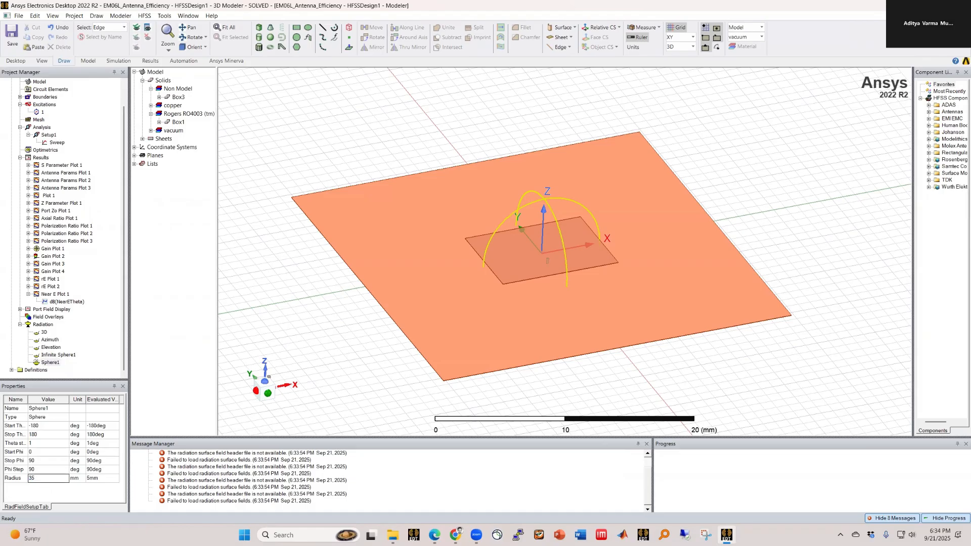
key(Return)
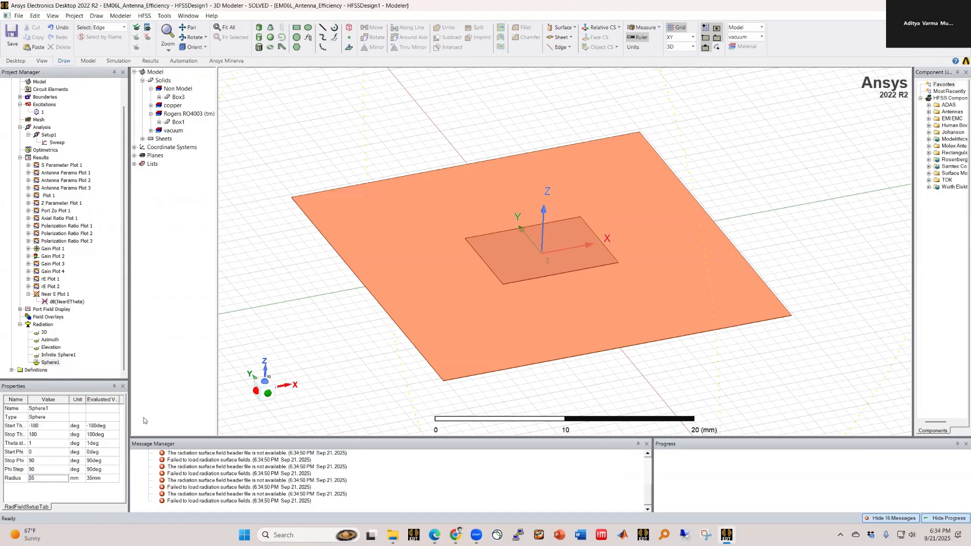
click(50, 362)
scroll(476, 232, down, 1)
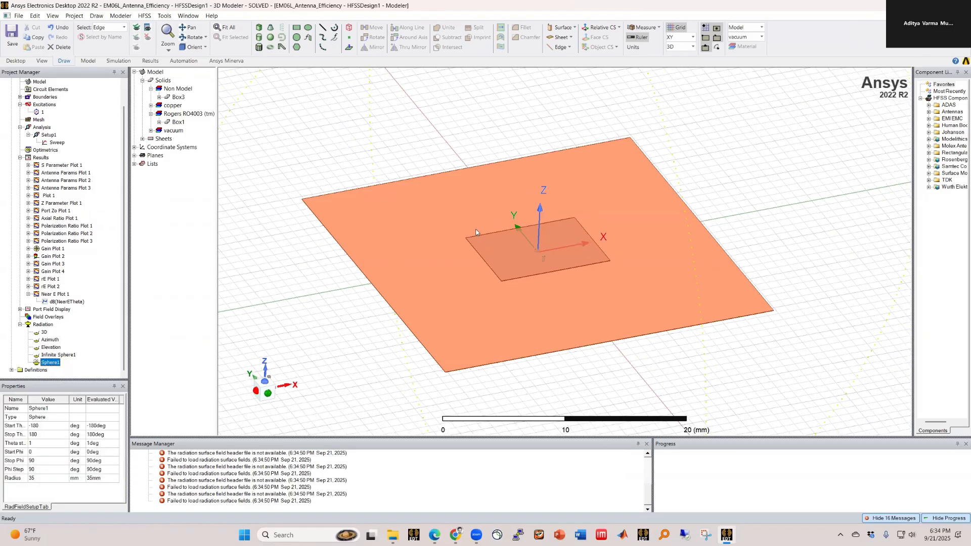
scroll(476, 232, down, 5)
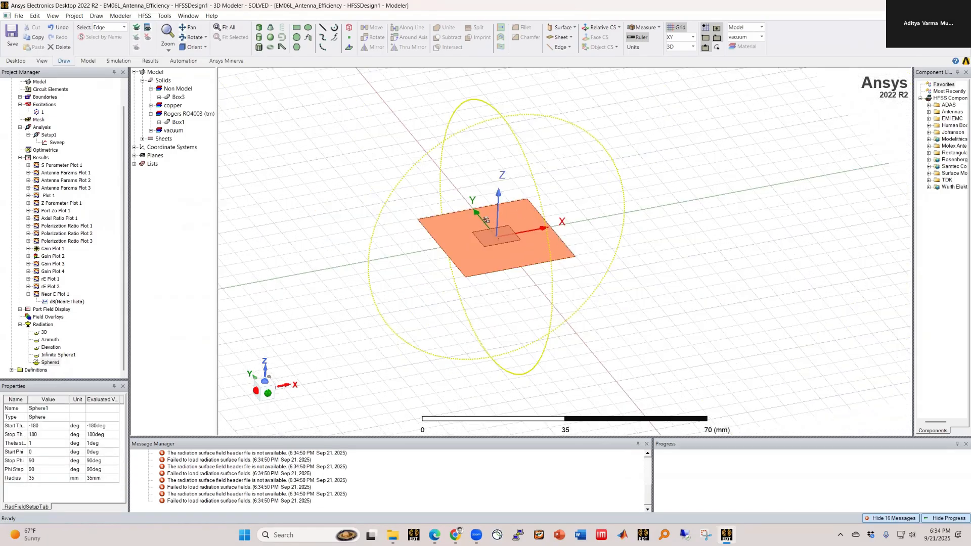
alt+drag(486, 220, 479, 215)
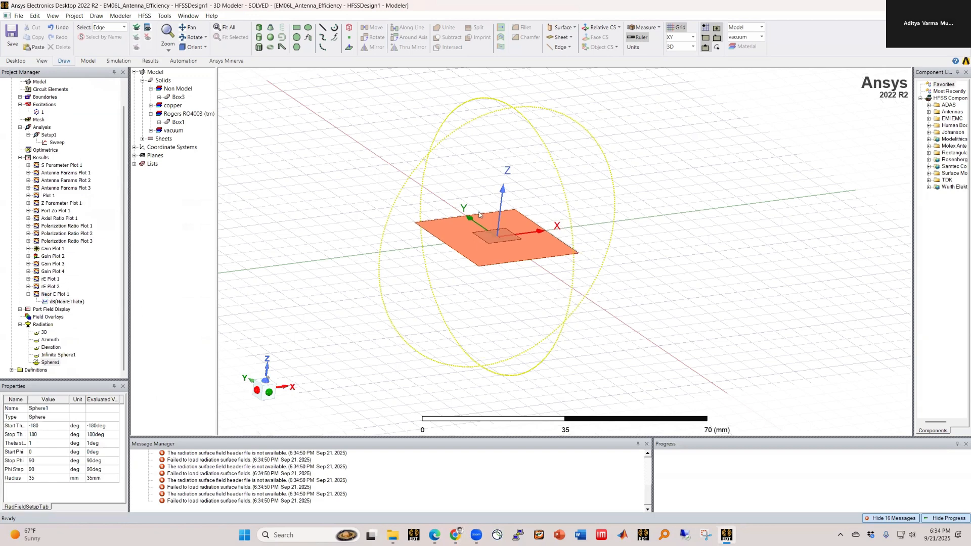
Open Near E Plot 1, clear the messages, and check the definition of the dB(NearETheta) trace
double_click(56, 294)
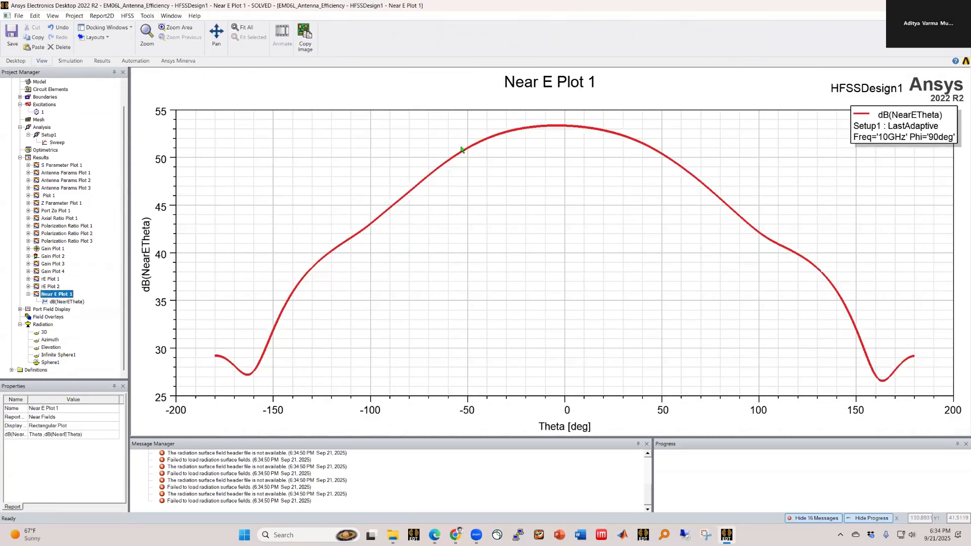
right_click(247, 463)
click(273, 468)
click(391, 293)
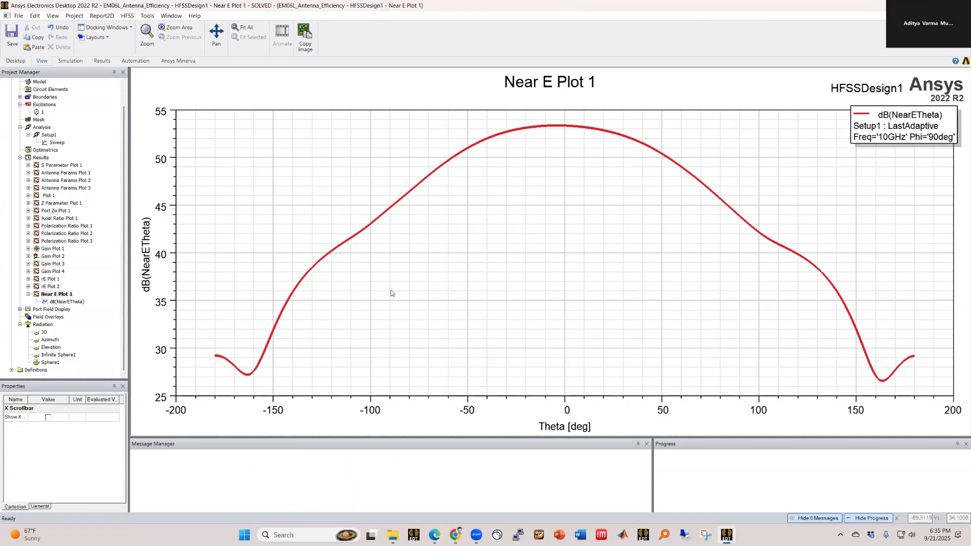
double_click(59, 302)
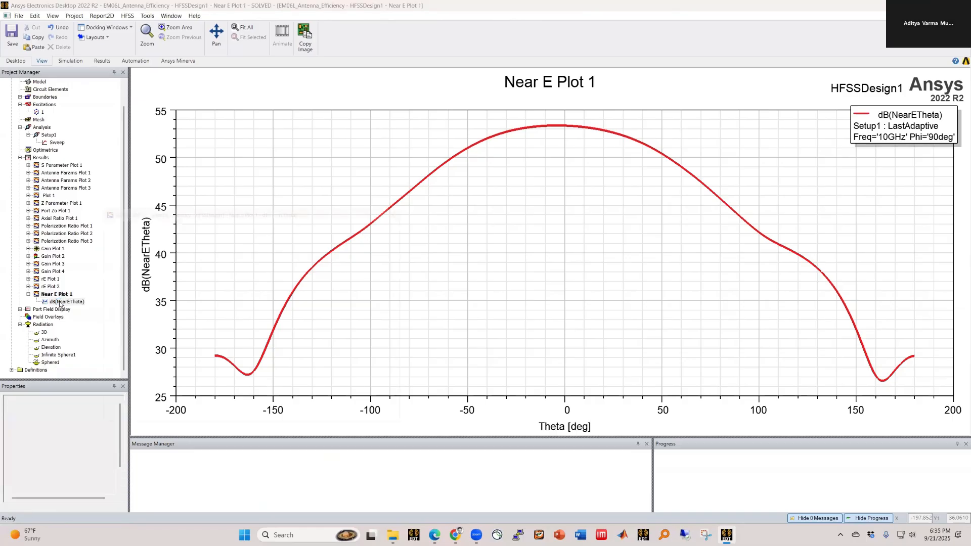
click(407, 426)
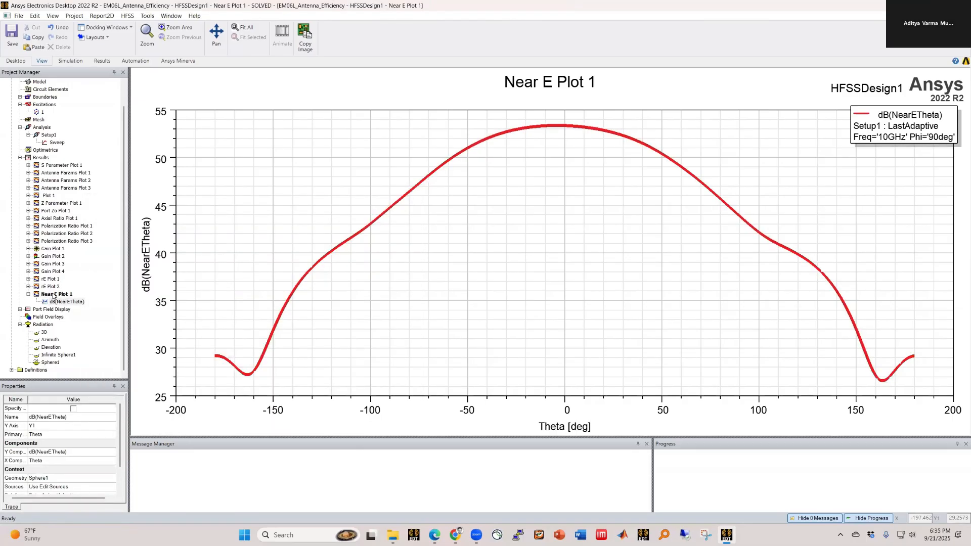
Copy the data of the dB(rETheta) trace from rE Plot 1
click(28, 279)
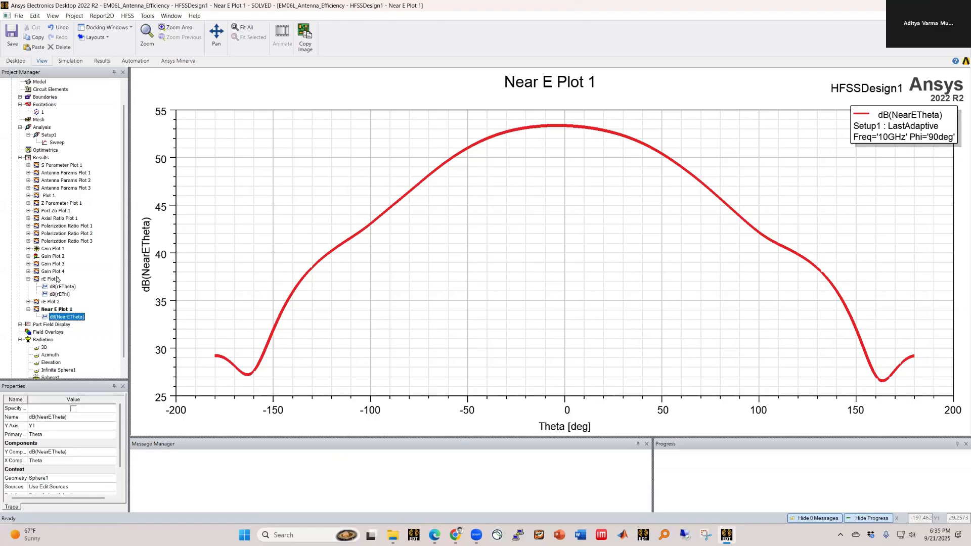
click(59, 288)
click(59, 286)
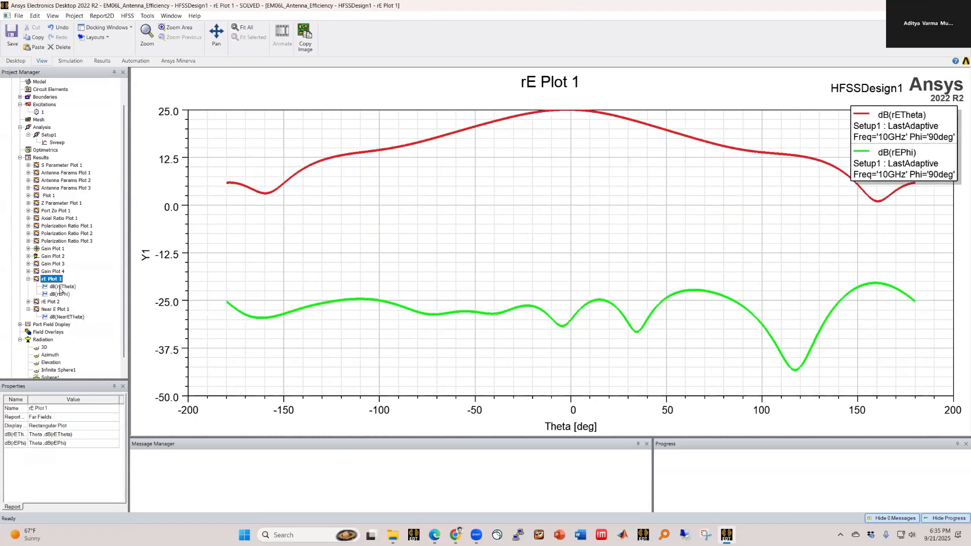
right_click(60, 287)
Paste the copied dB(rETheta) far-field data into Near E Plot 1 alongside the dB(NearETheta) trace
click(45, 313)
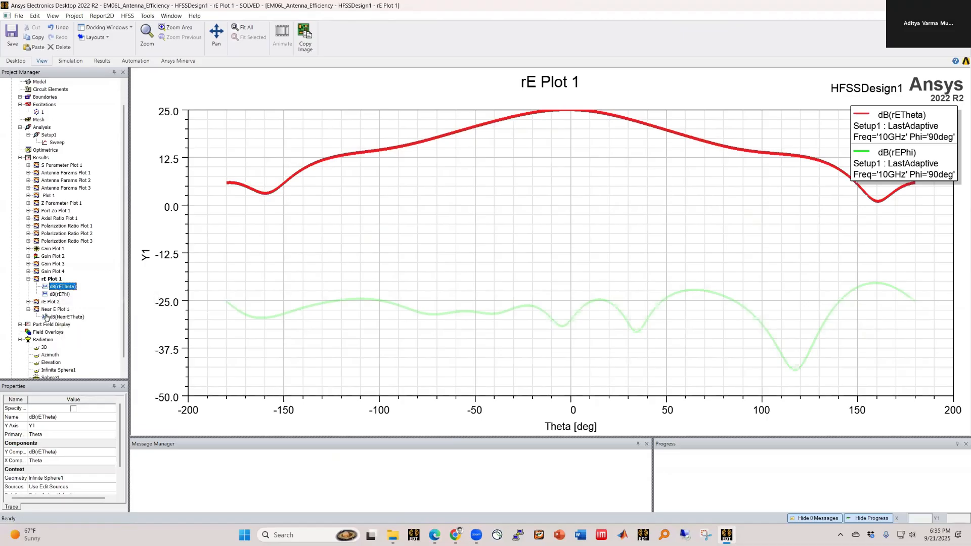
click(45, 312)
right_click(46, 310)
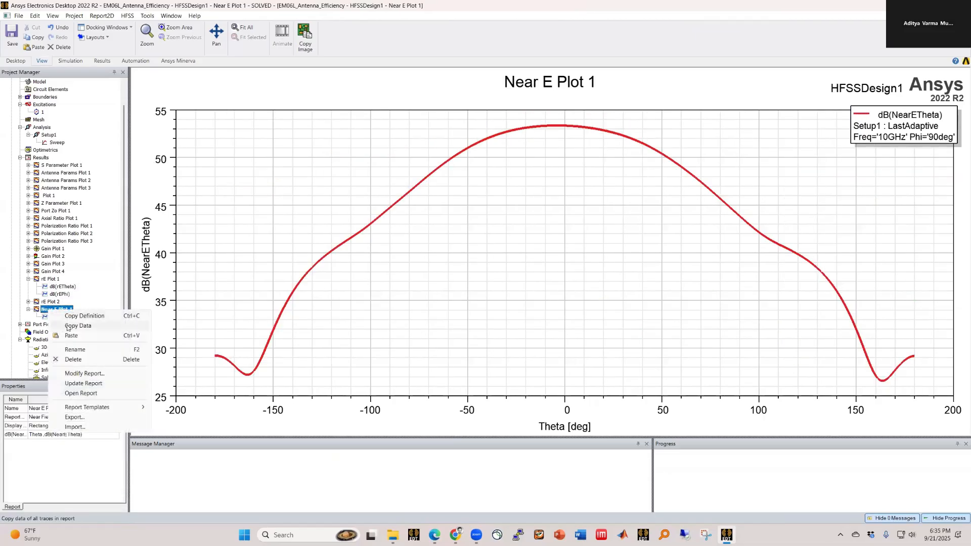
click(243, 234)
right_click(241, 236)
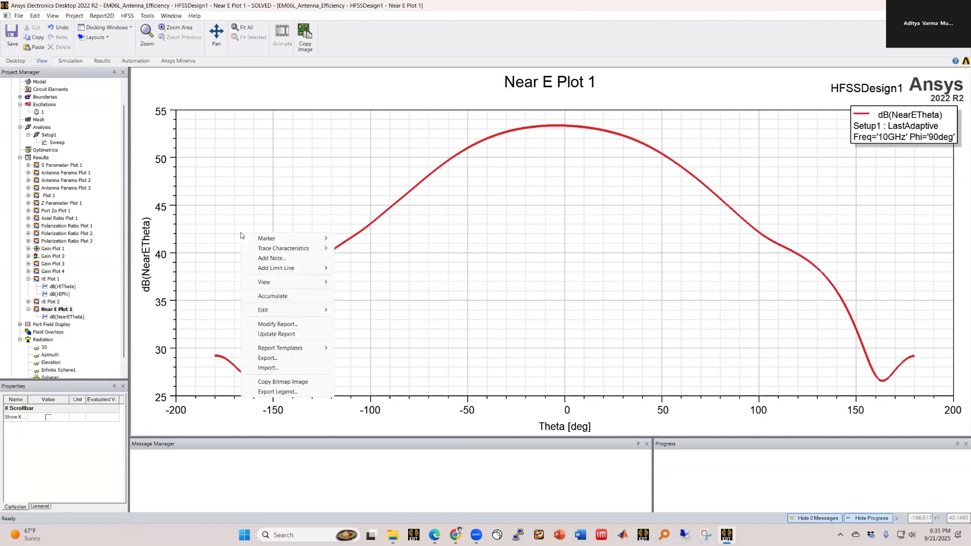
click(50, 308)
right_click(45, 312)
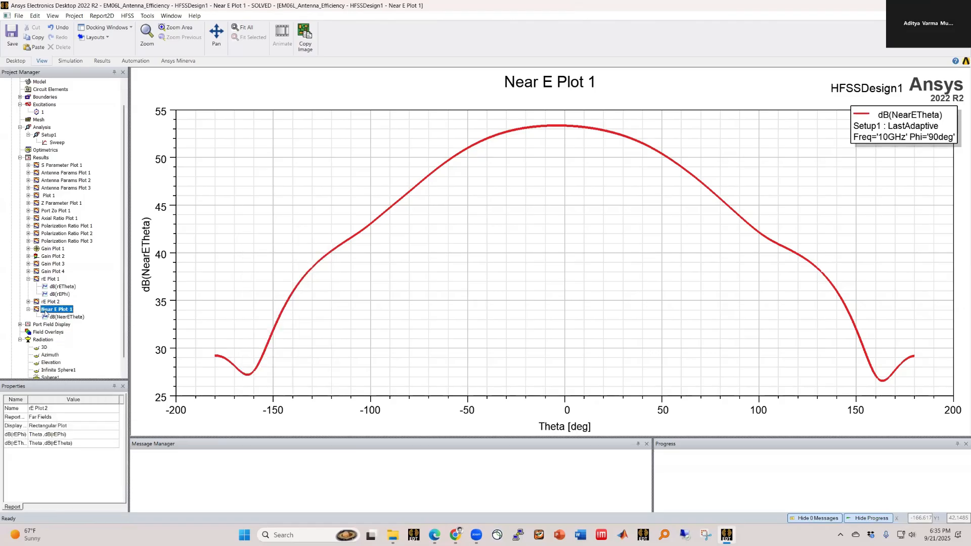
click(69, 336)
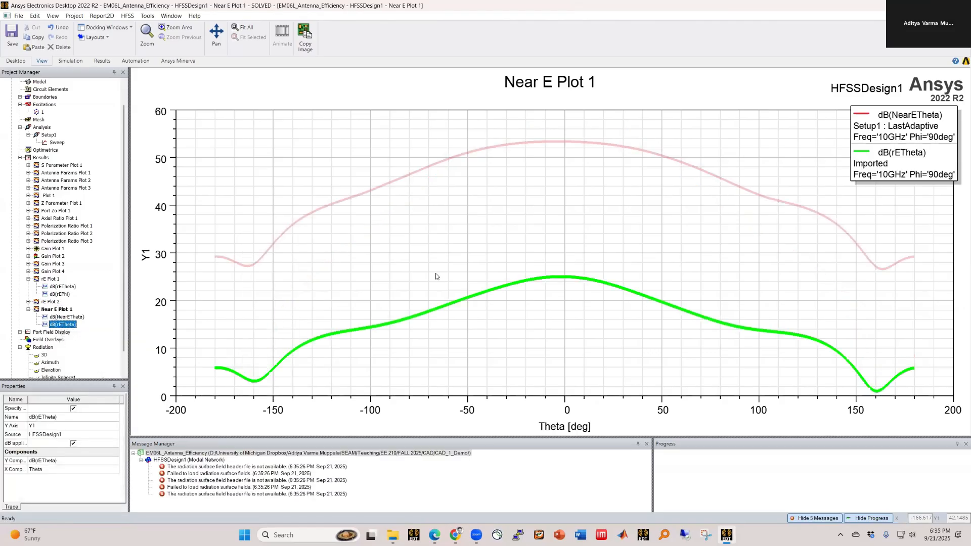
click(509, 233)
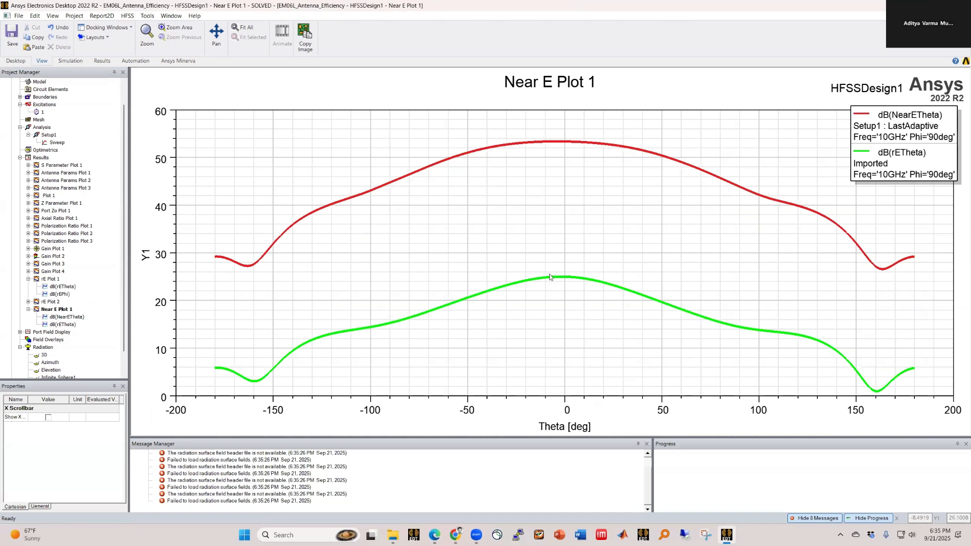
Try to redefine the imported dB(rETheta) trace as dB20normalize(NearETheta), and create that normalized near field as a new report
click(58, 324)
double_click(58, 325)
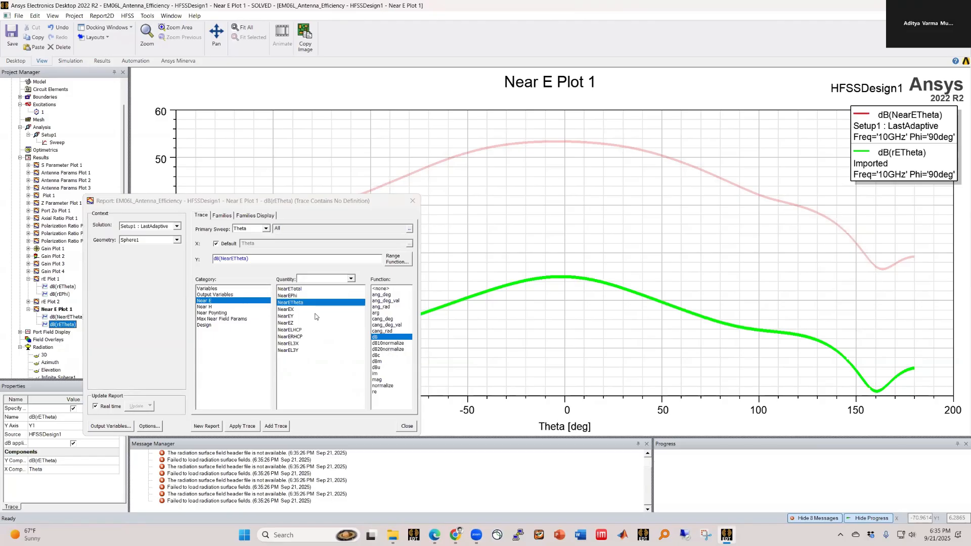
click(389, 350)
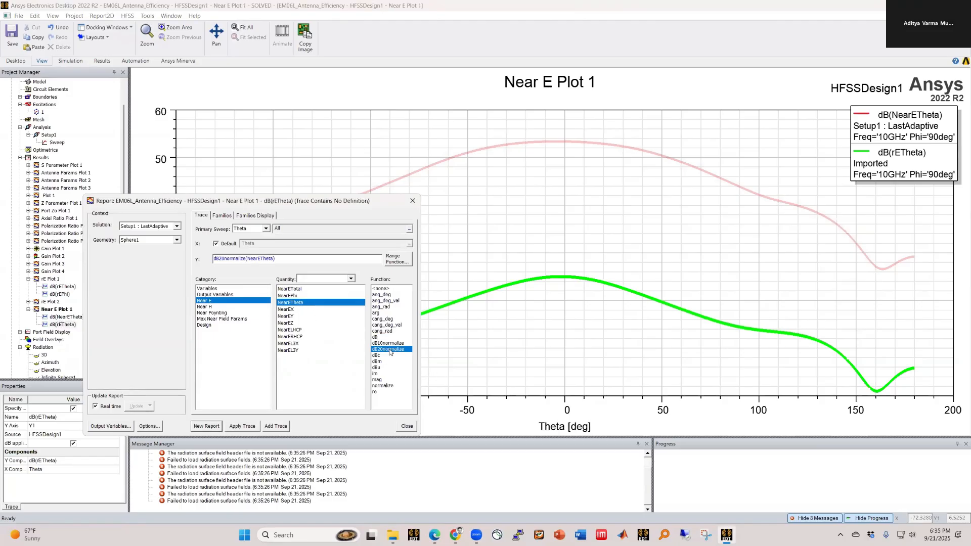
click(242, 426)
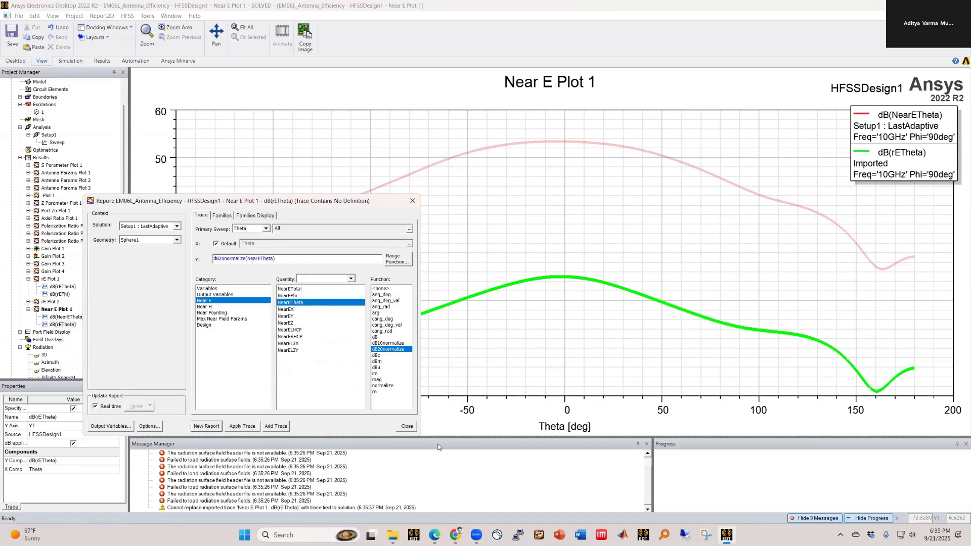
click(247, 427)
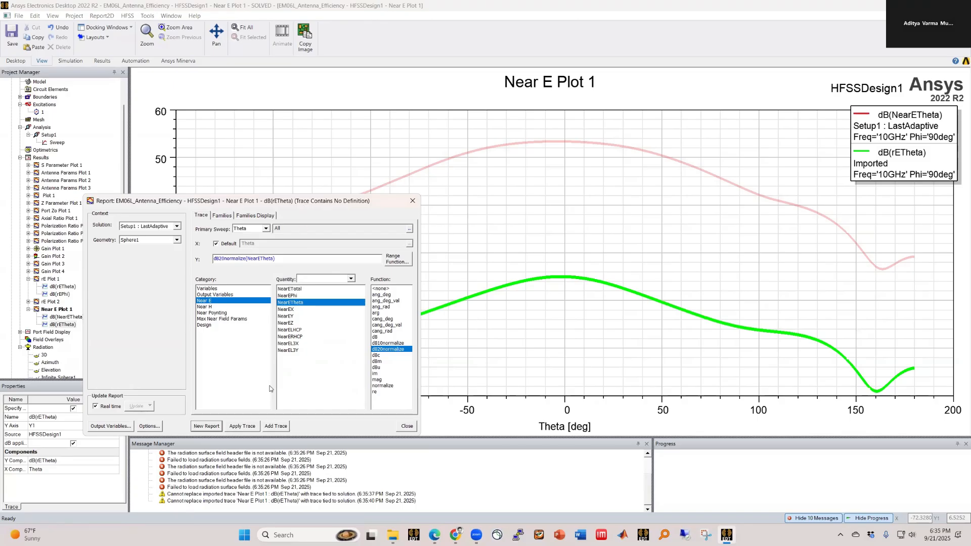
click(209, 428)
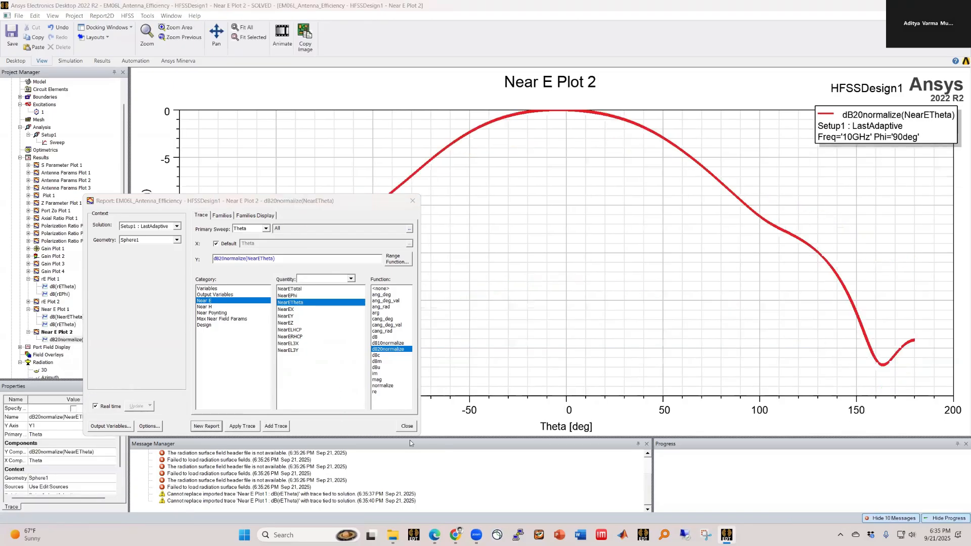
click(407, 427)
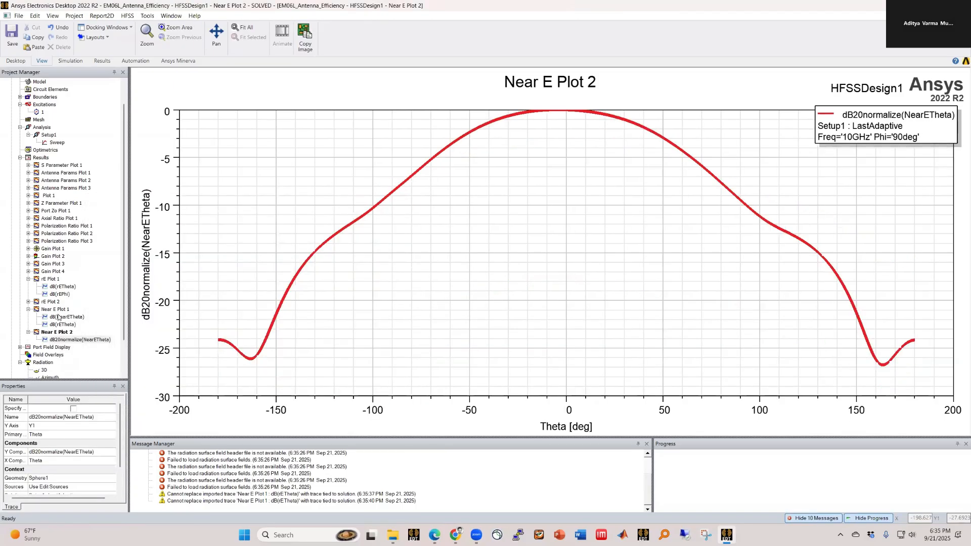
Create a new far-field report plotting dB20normalize(rETheta), based on the dB(rETheta) trace of rE Plot 1
double_click(53, 287)
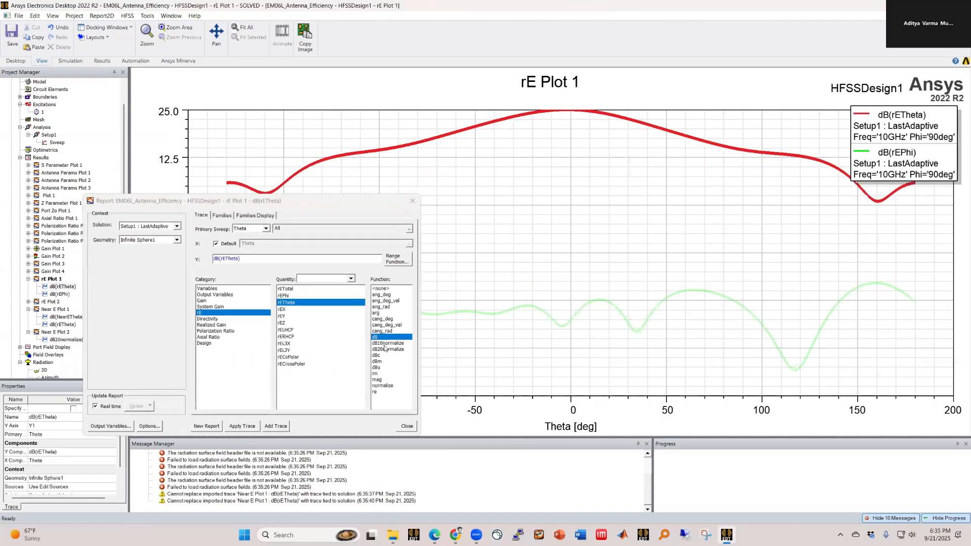
click(385, 349)
click(212, 426)
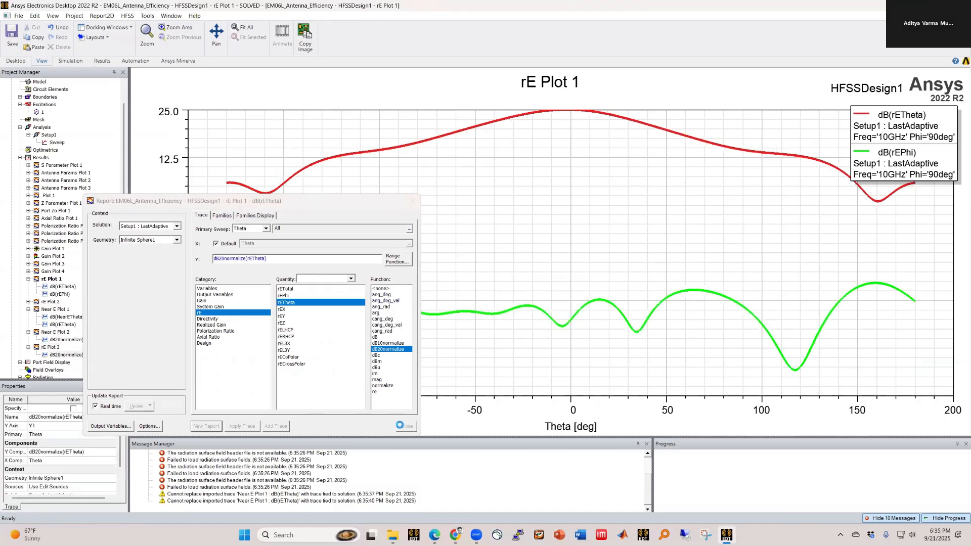
click(403, 427)
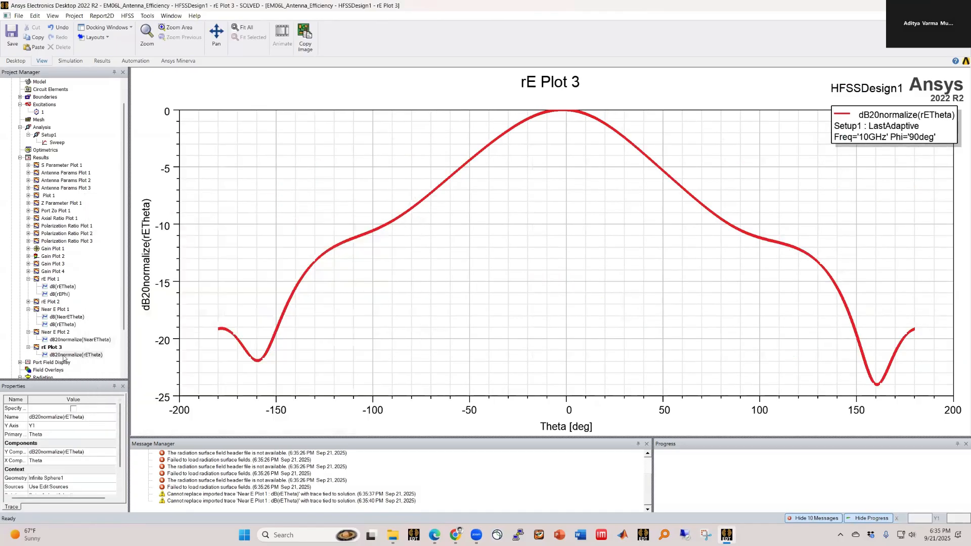
Copy the dB20normalize(rETheta) trace into Near E Plot 2, delete its source report rE Plot 3, and display Near E Plot 2
drag(57, 355, 55, 333)
click(51, 355)
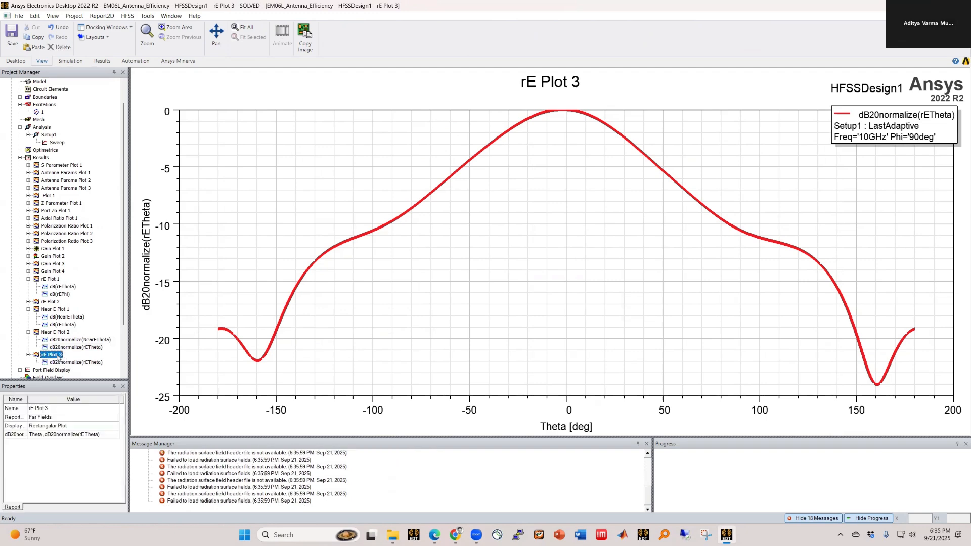
key(Delete)
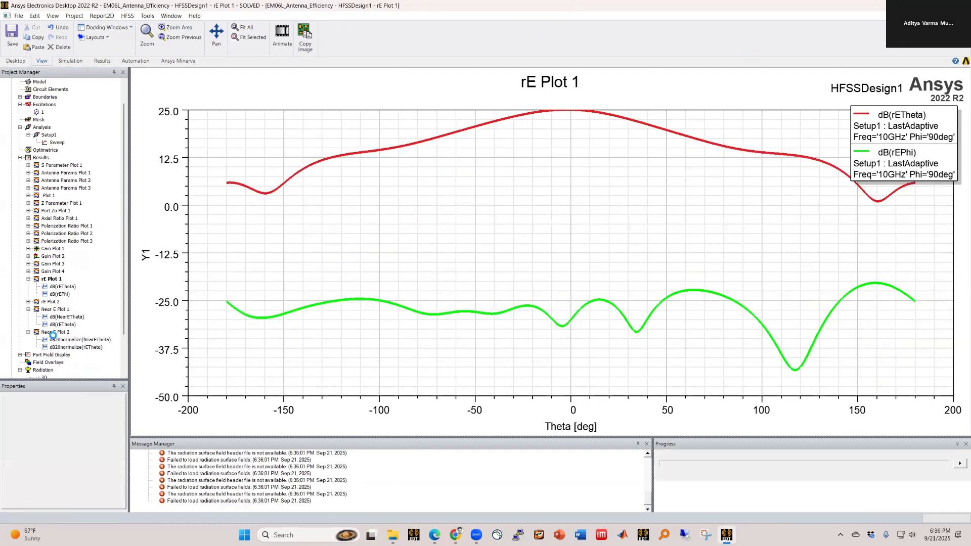
double_click(53, 333)
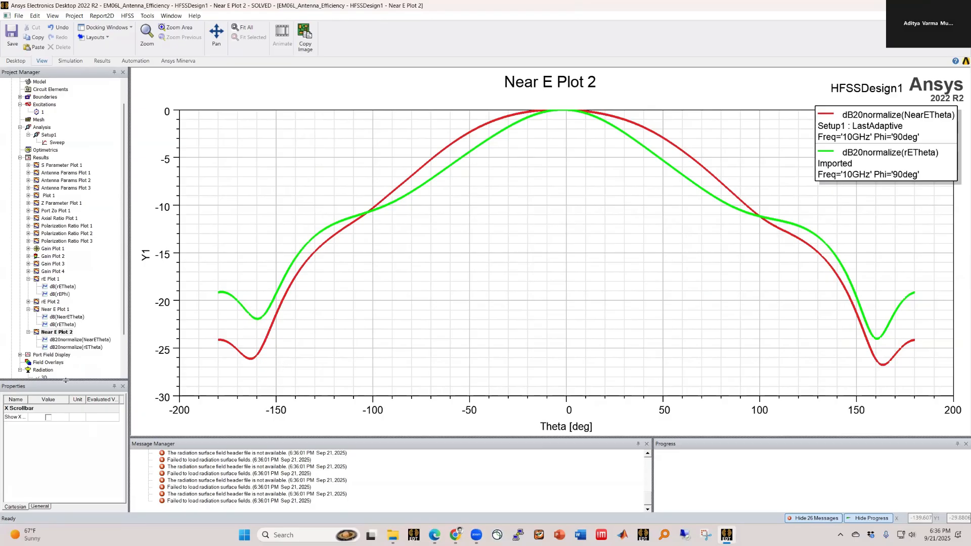
Try radii of 60 mm and 90 mm for the Sphere1 near-field setup to compare the near-field and far-field patterns
mouse_move(65, 382)
mouse_down()
mouse_move(65, 416)
mouse_move(81, 379)
mouse_up()
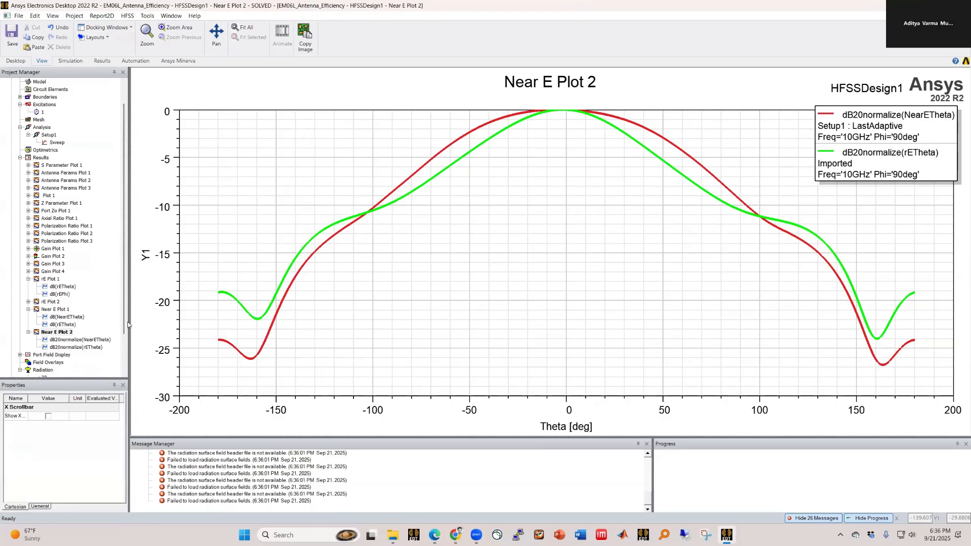
scroll(124, 356, down, 2)
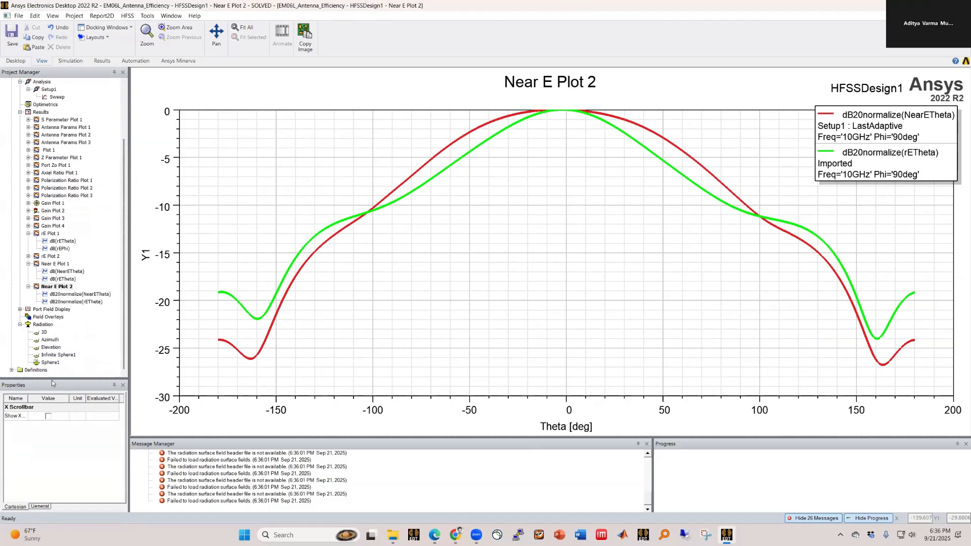
click(51, 362)
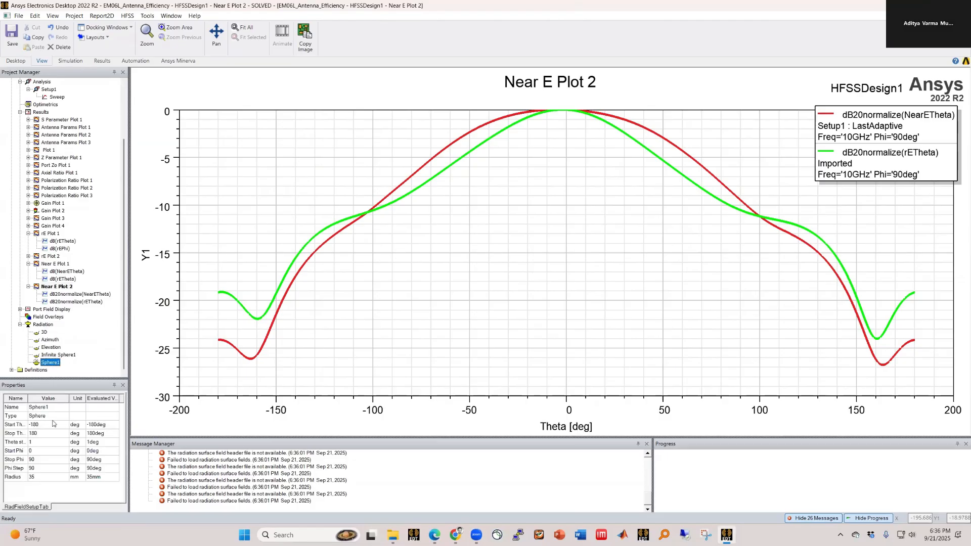
click(40, 477)
text(60)
key(Return)
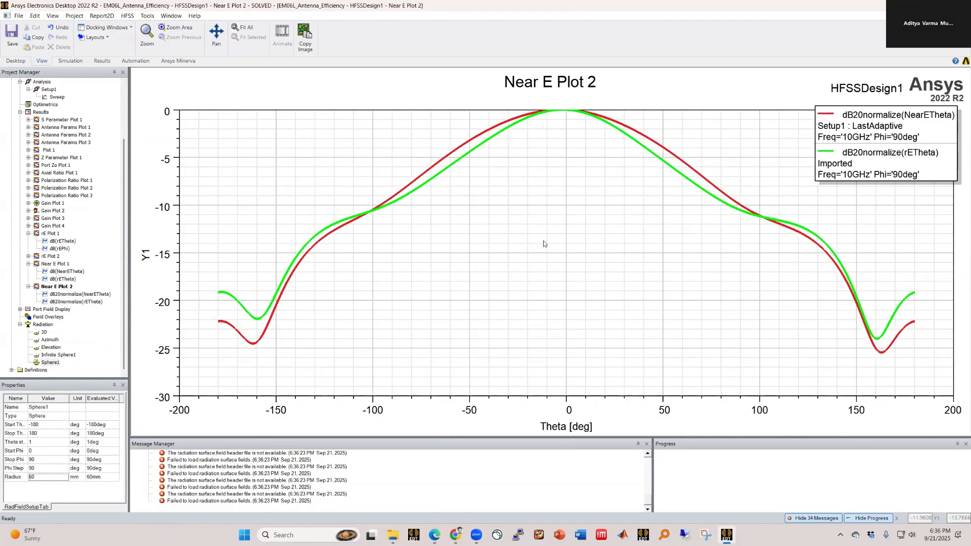
click(40, 476)
key(Return)
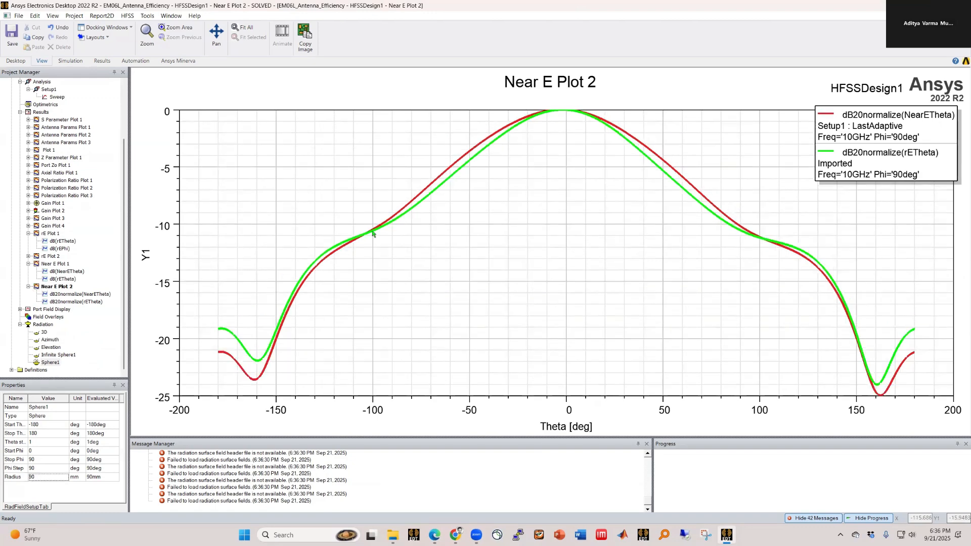
Set the radius of the Sphere1 near-field setup to 30 mm
click(48, 476)
text(30)
key(Return)
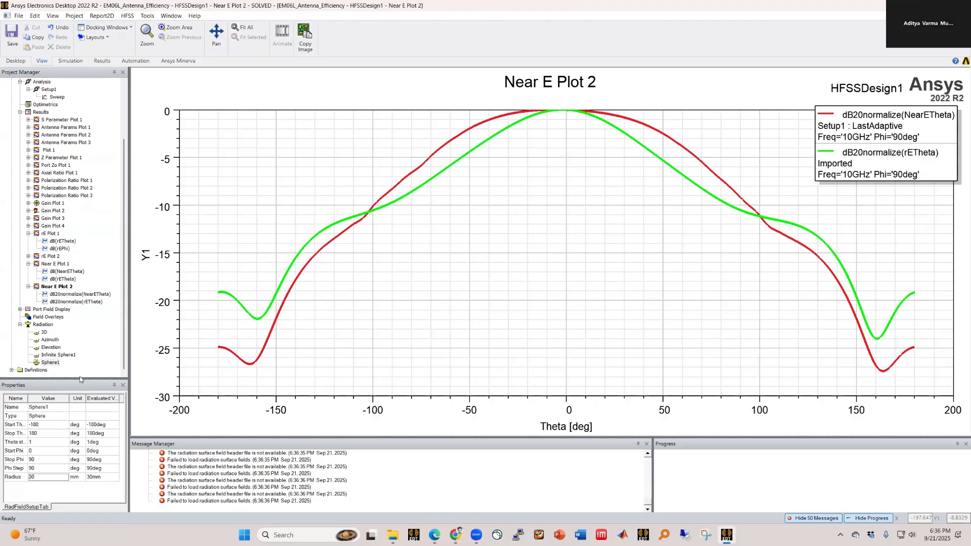
drag(79, 379, 80, 407)
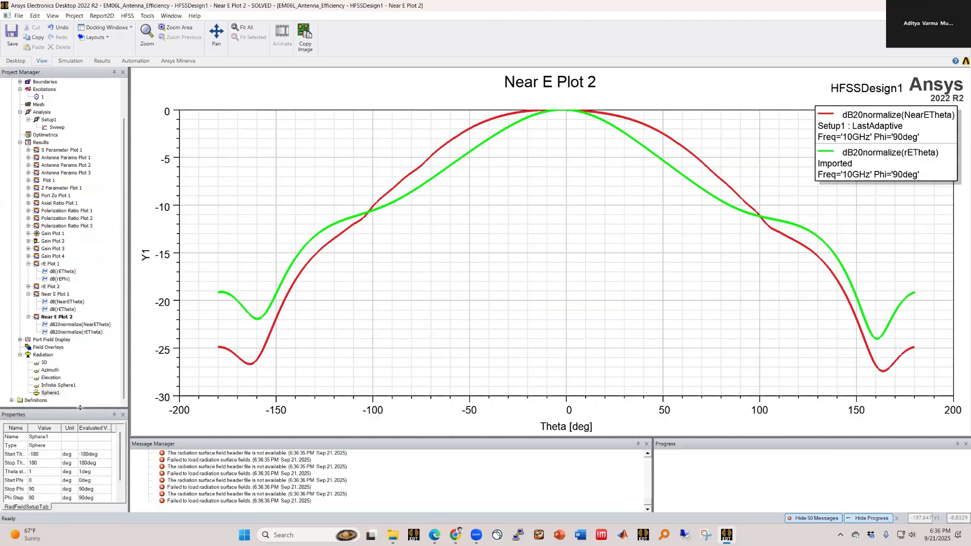
Create a new near-field report plotting the phase of NearETheta with the cang_deg function on Sphere1
double_click(76, 332)
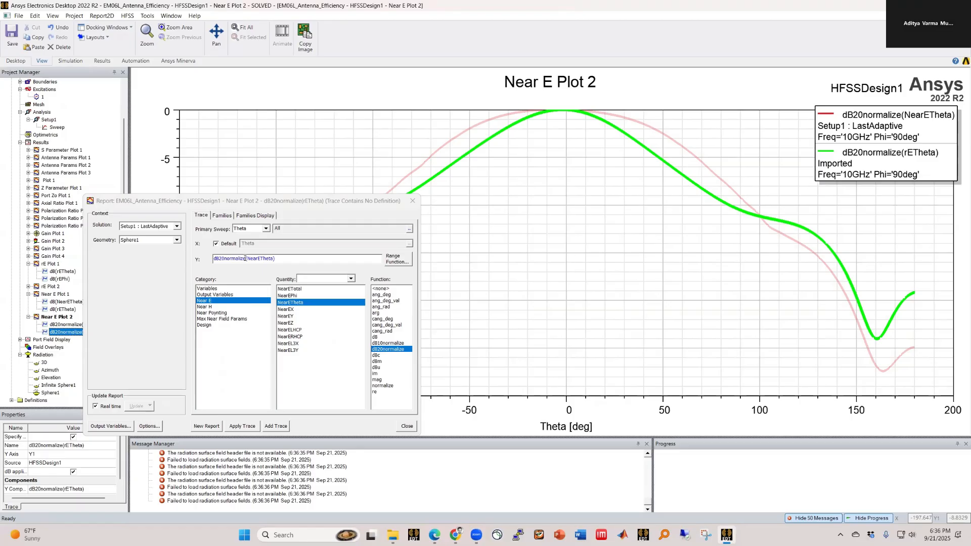
click(239, 259)
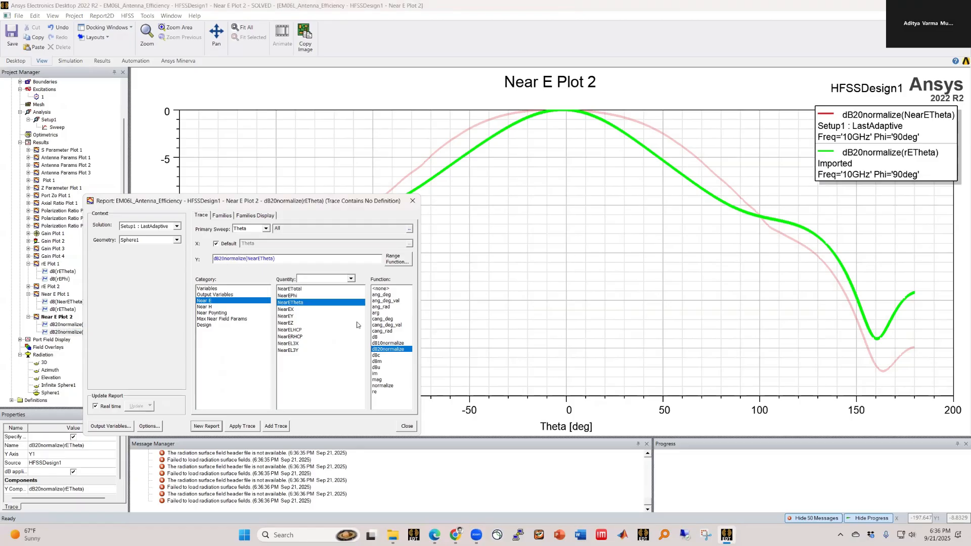
click(383, 319)
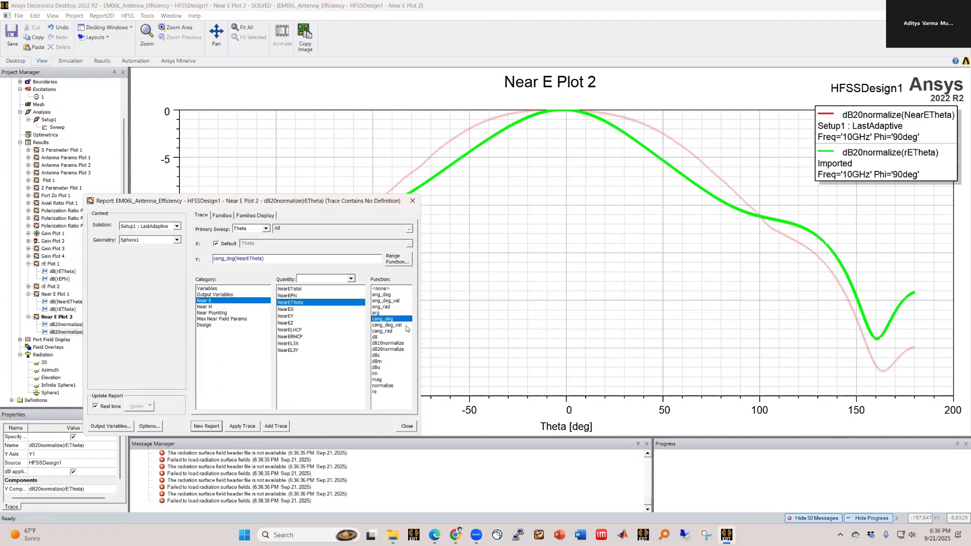
click(206, 426)
click(406, 426)
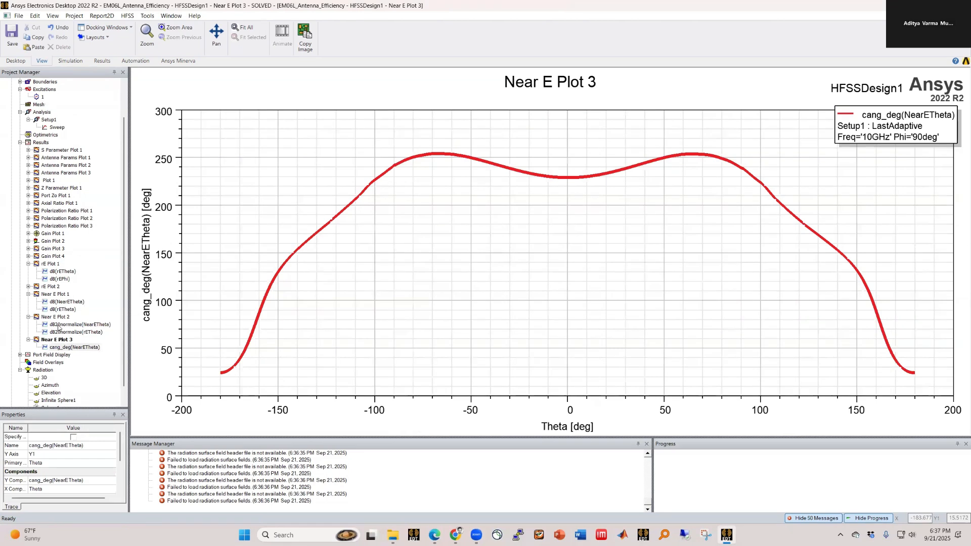
drag(59, 332, 54, 349)
click(75, 355)
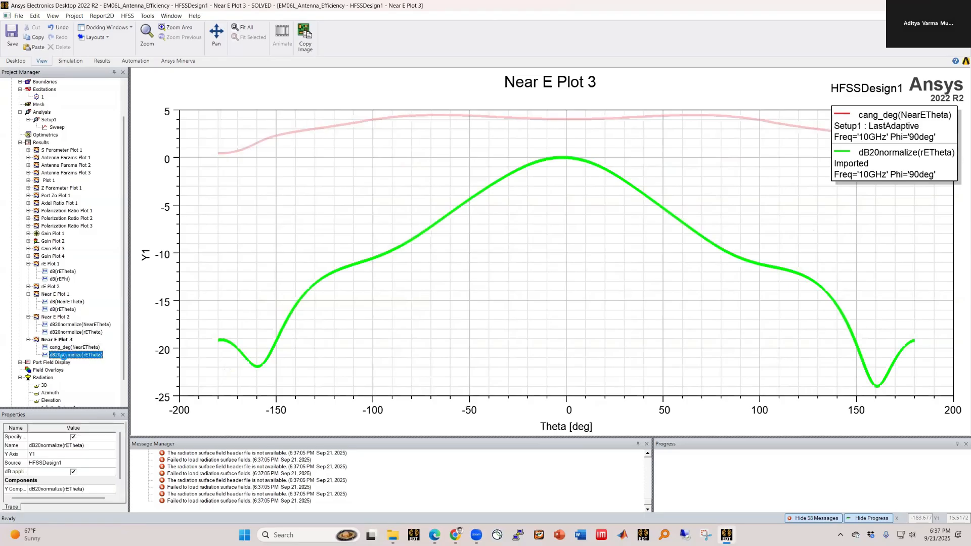
double_click(64, 357)
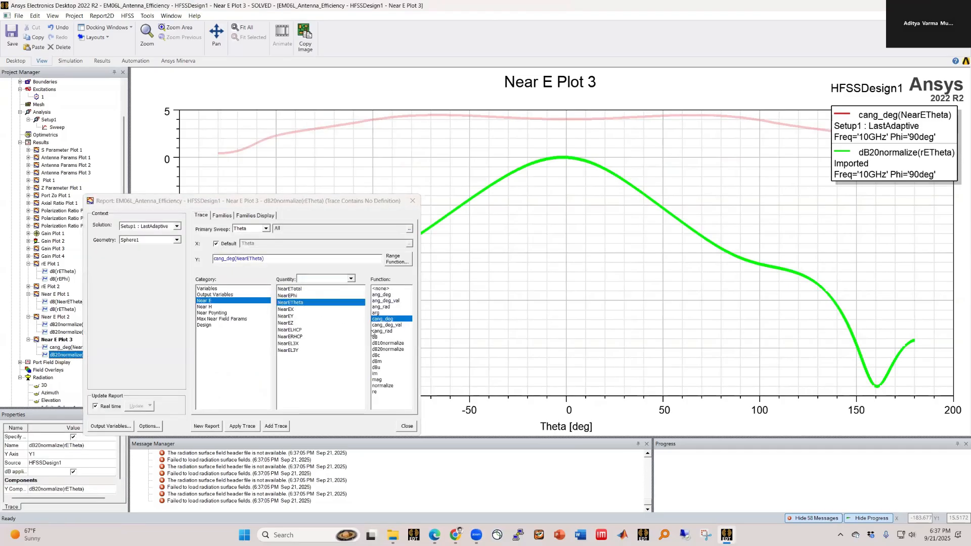
click(389, 324)
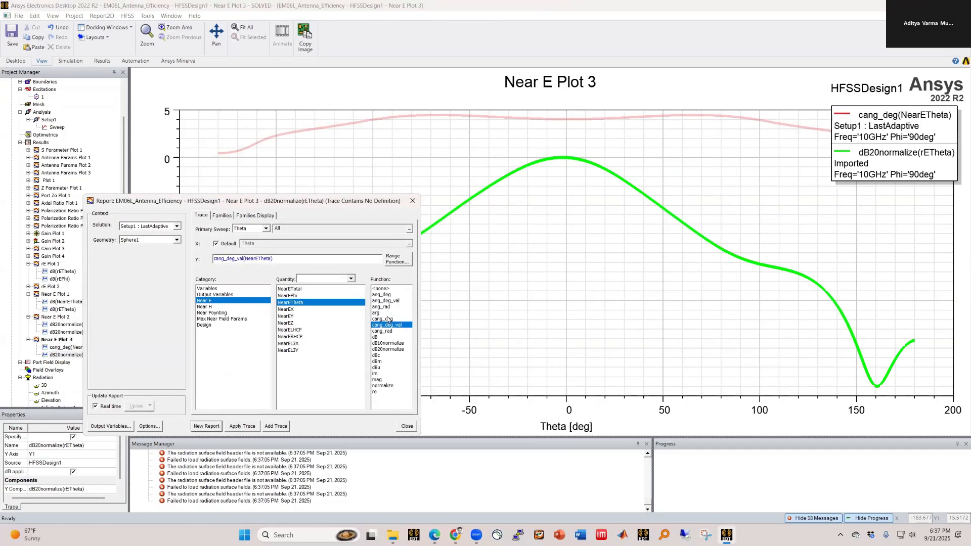
click(388, 319)
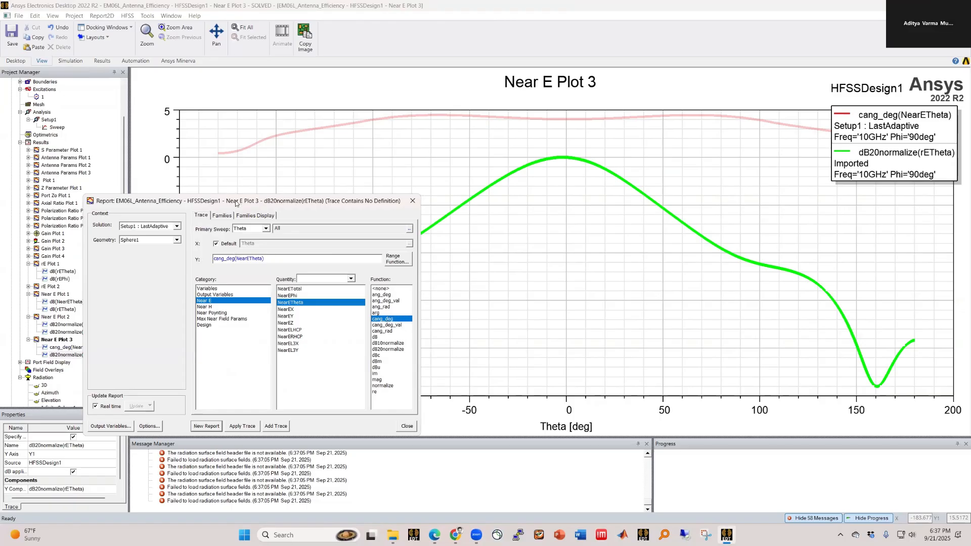
drag(256, 203, 345, 208)
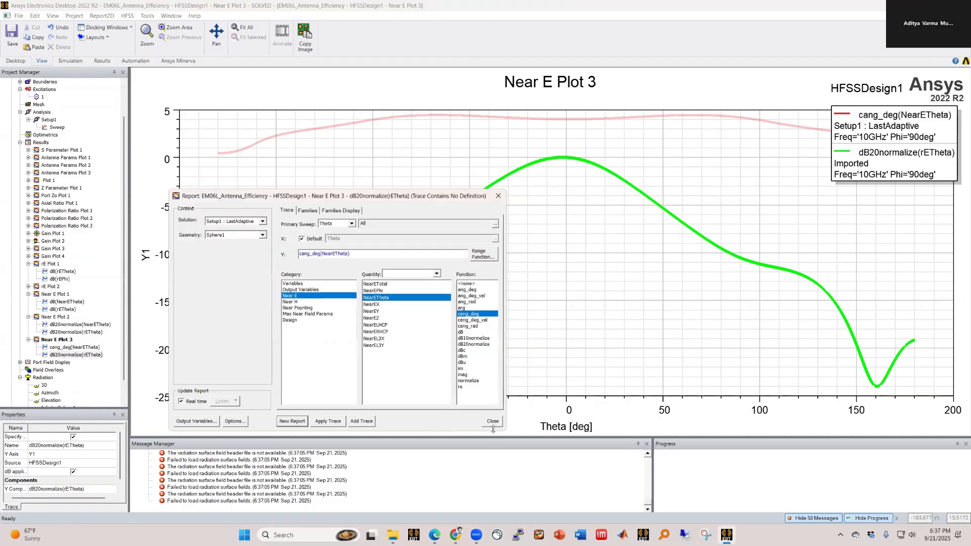
click(494, 430)
double_click(78, 354)
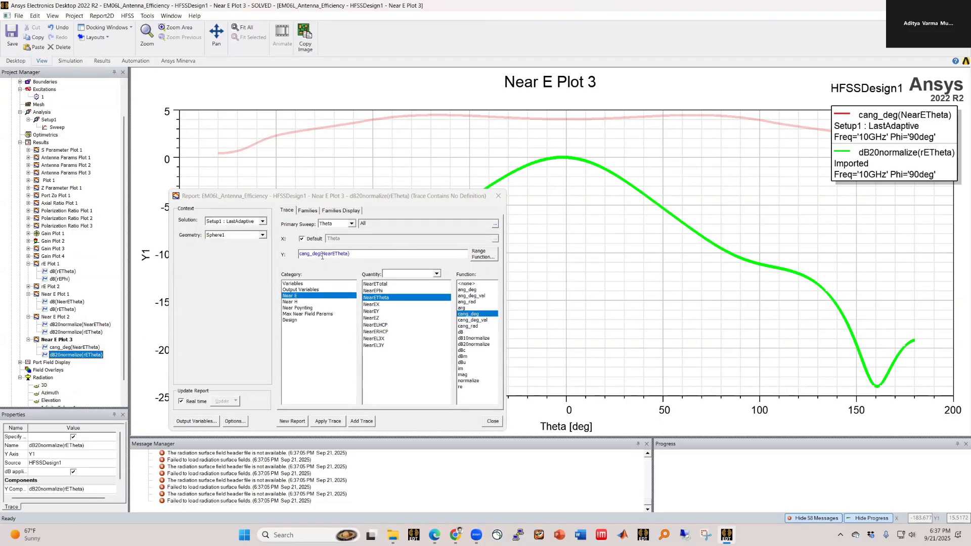
double_click(336, 254)
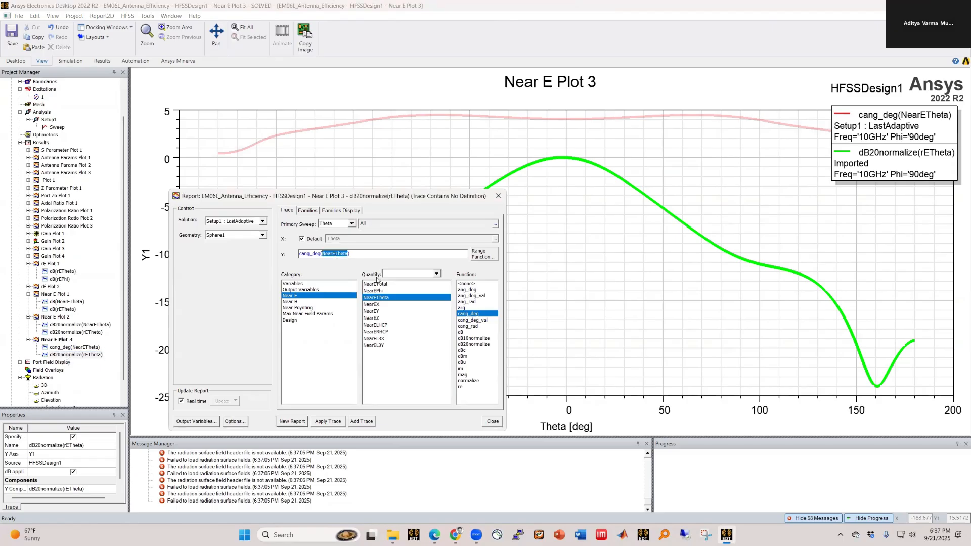
click(492, 422)
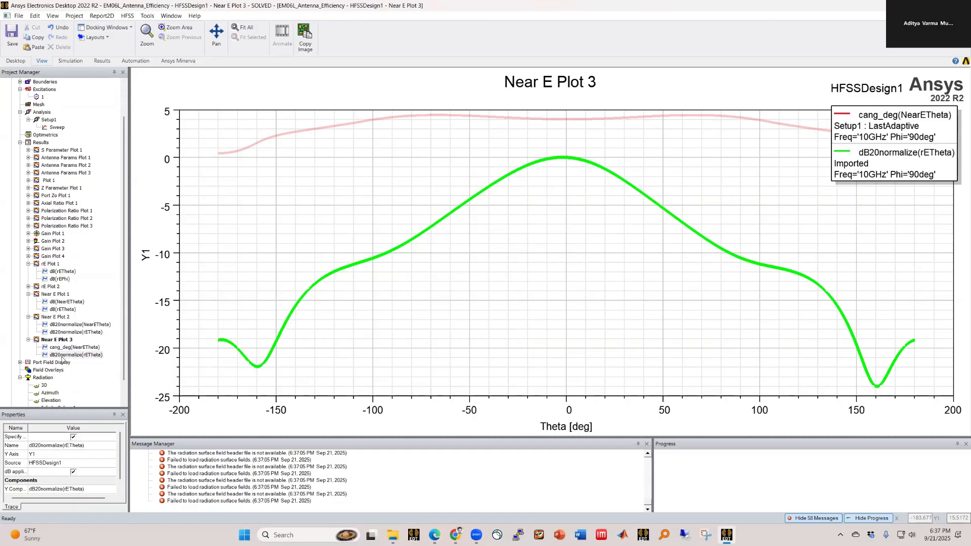
click(71, 355)
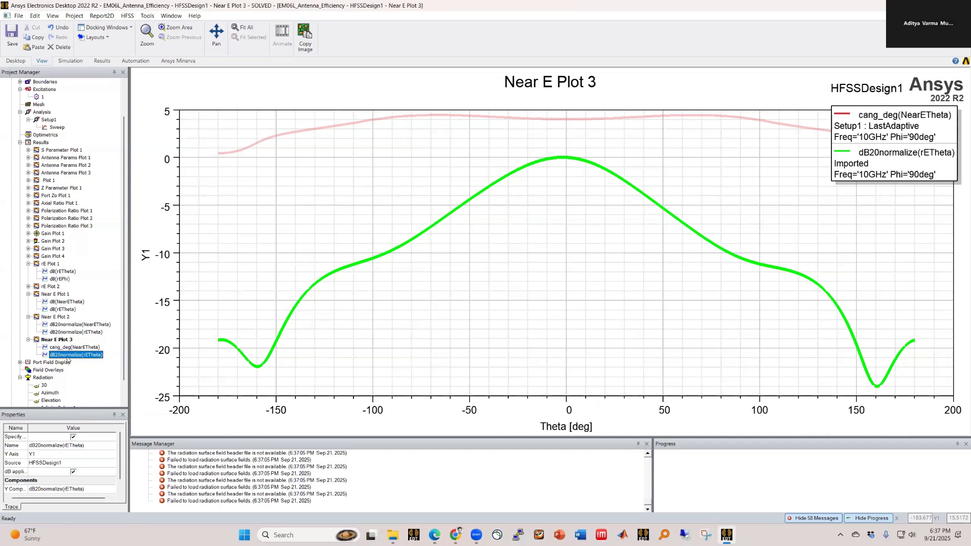
key(Delete)
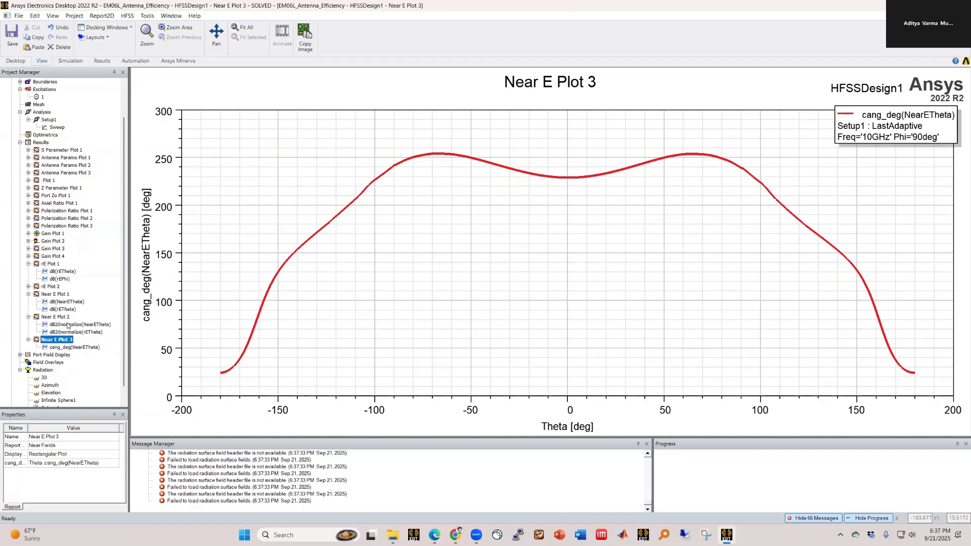
Create a new far-field report plotting cang_deg(rETheta), based on the dB(rETheta) trace of rE Plot 1
double_click(61, 272)
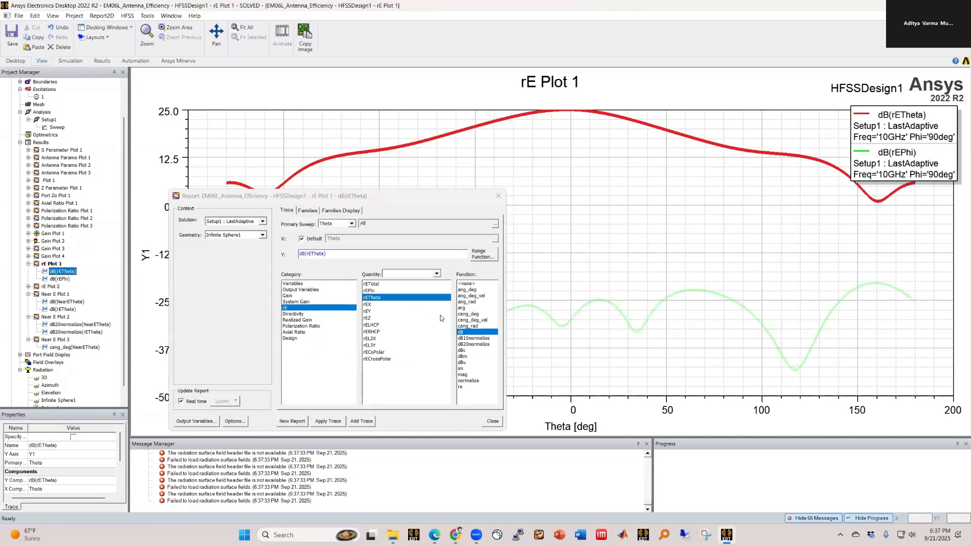
click(467, 314)
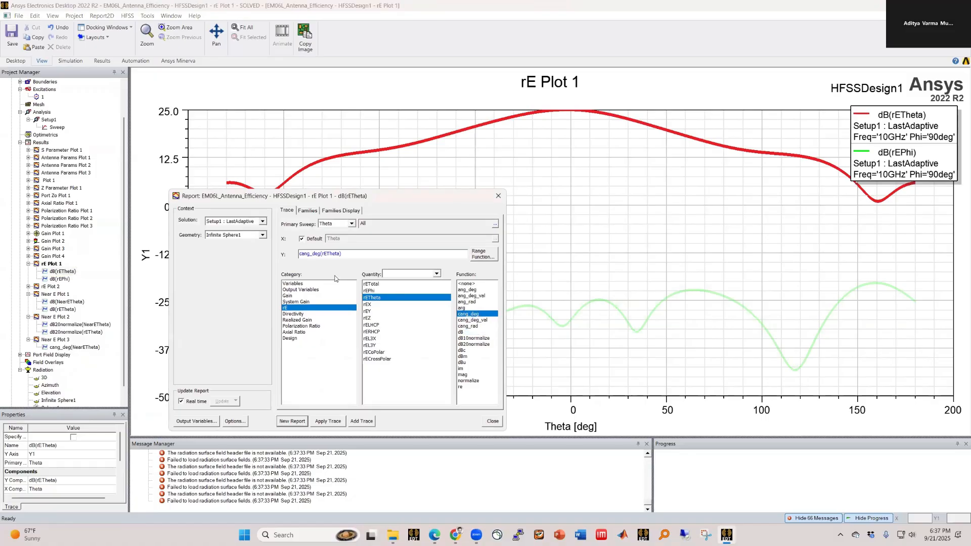
click(292, 421)
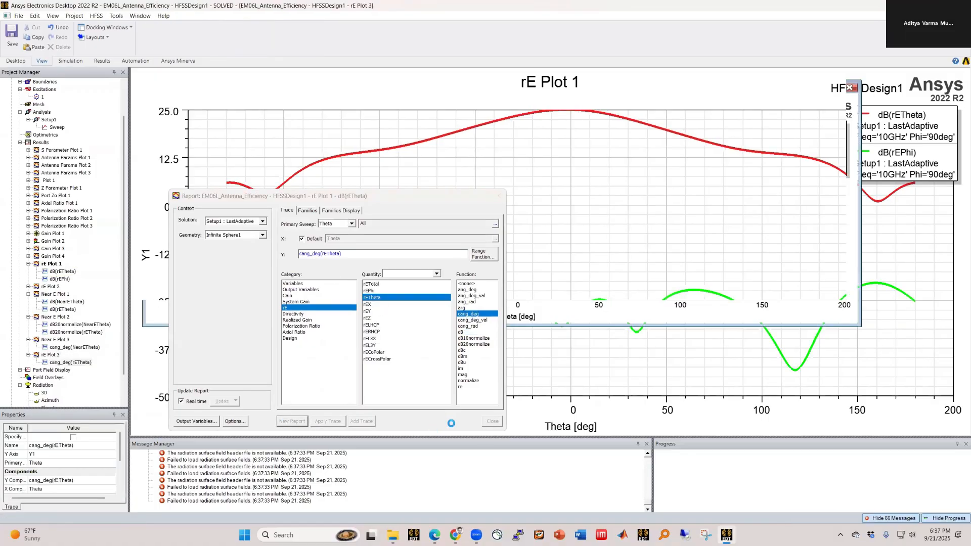
click(492, 421)
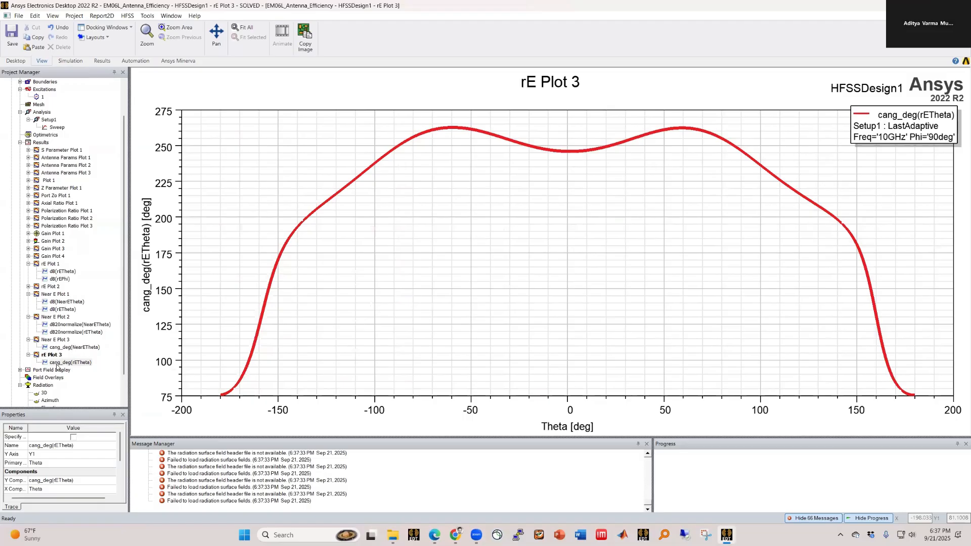
Copy the cang_deg(rETheta) trace into Near E Plot 3, delete its source report rE Plot 3, and display Near E Plot 3
drag(62, 346, 61, 346)
click(53, 363)
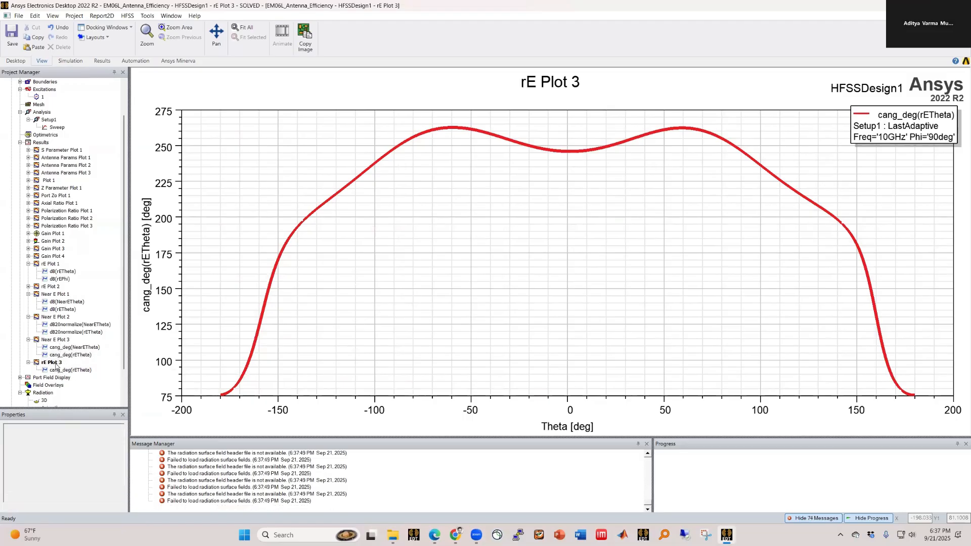
key(Delete)
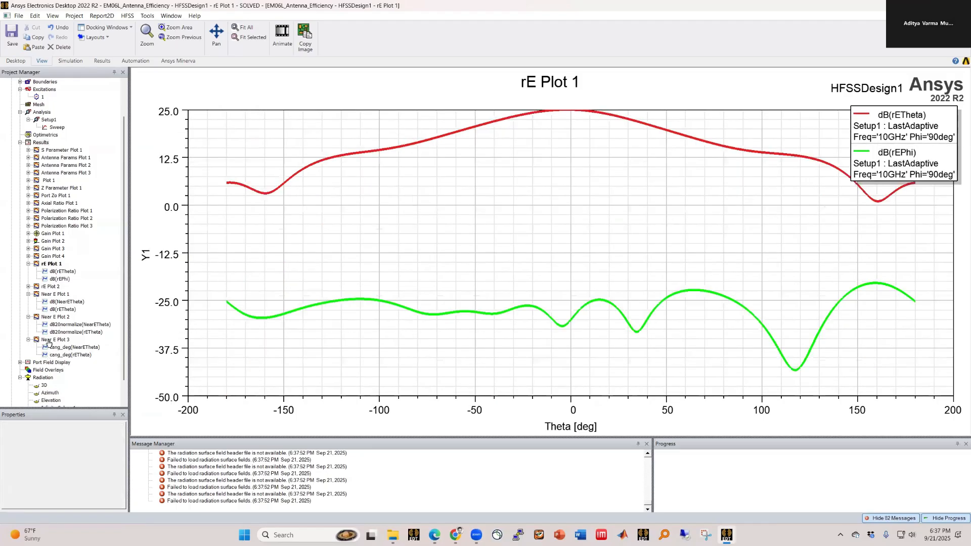
double_click(54, 339)
click(574, 215)
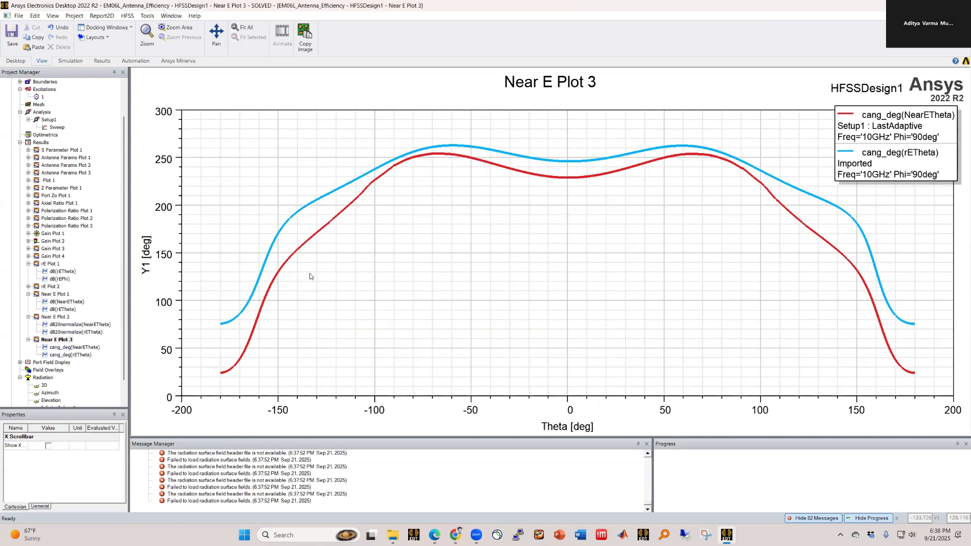
Add an X marker to Near E Plot 3 and place it at Theta of about -138.91 deg
right_click(331, 252)
mouse_move(399, 256)
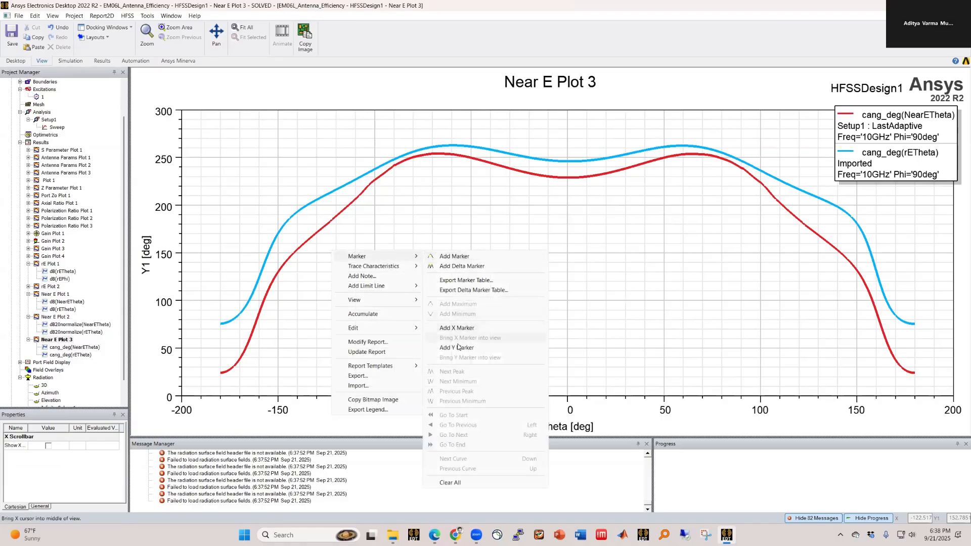
click(457, 328)
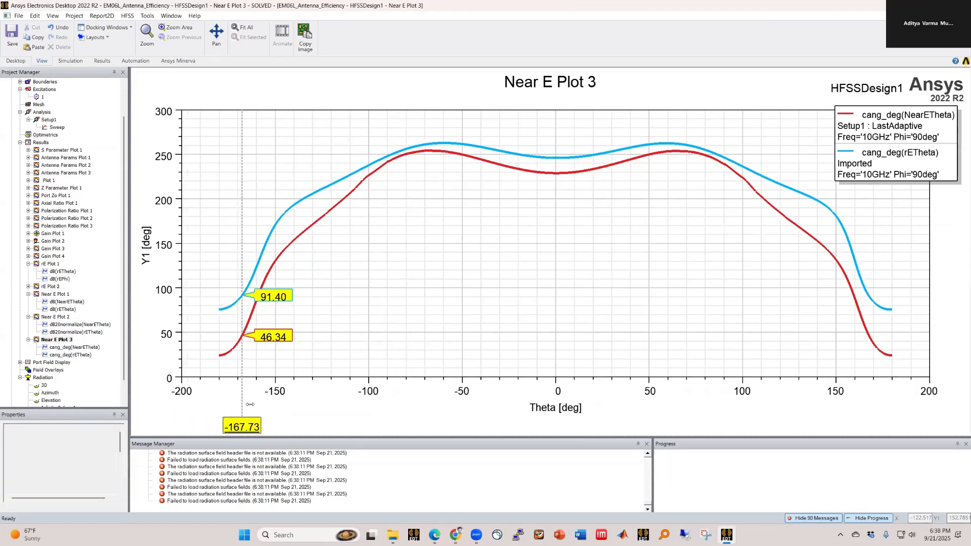
click(318, 389)
drag(318, 389, 296, 392)
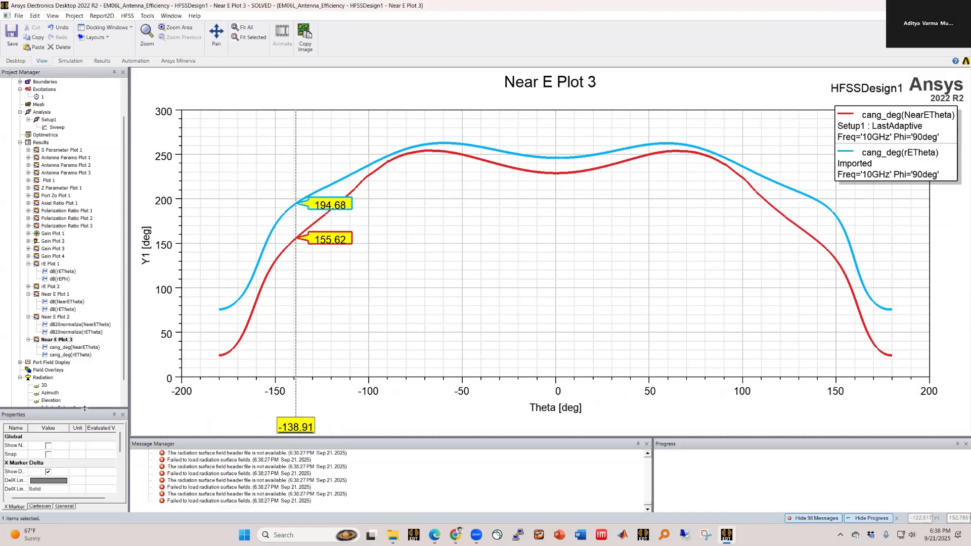
Set the radius of the Sphere1 near-field setup to 60 mm
click(20, 377)
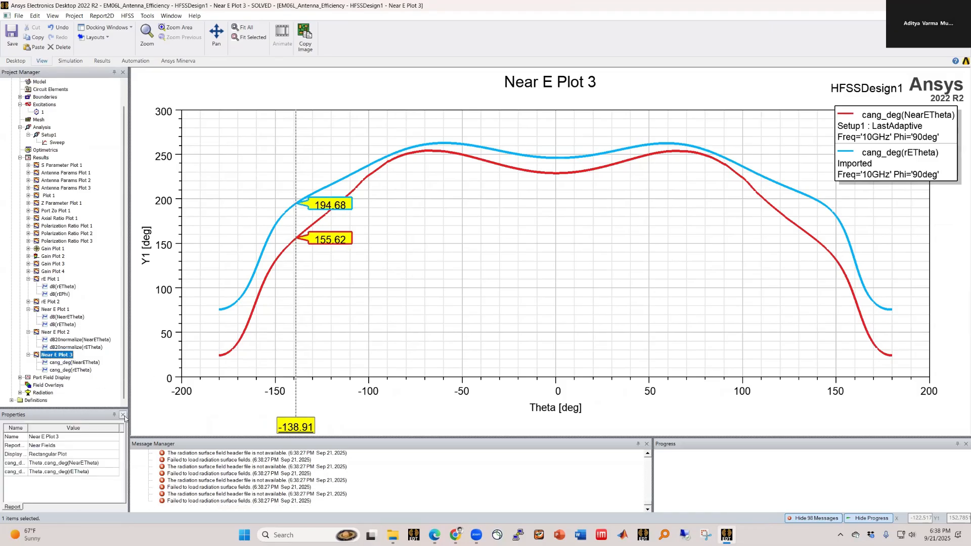
drag(68, 408, 67, 404)
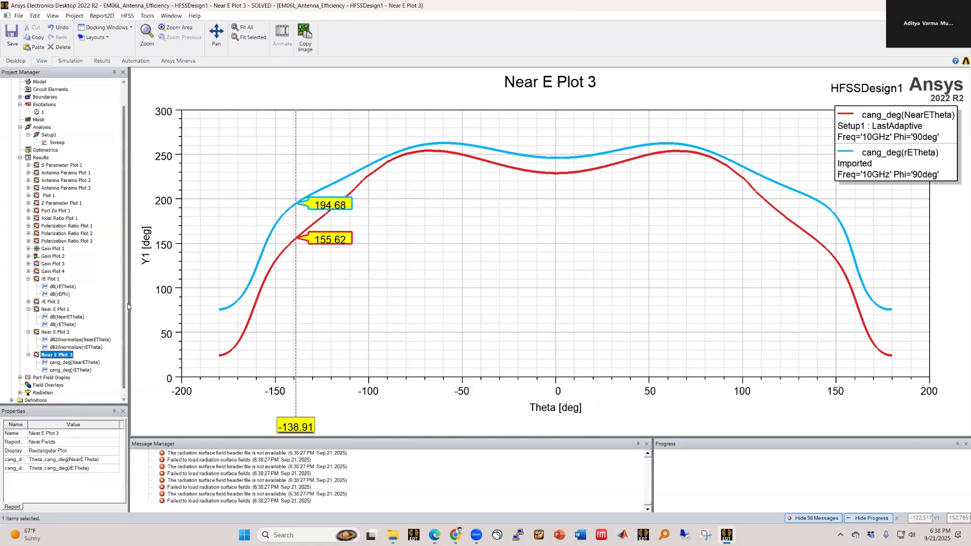
scroll(125, 322, down, 1)
click(20, 384)
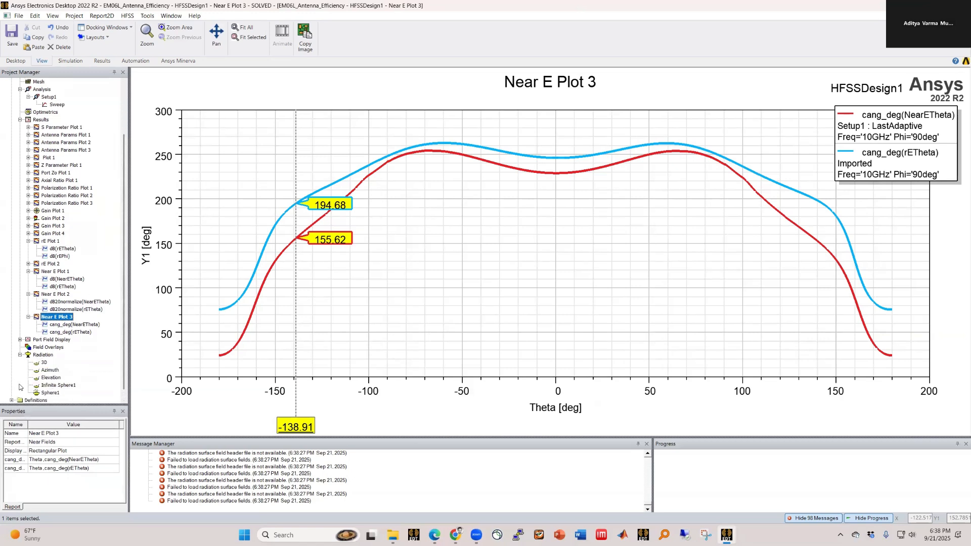
click(51, 393)
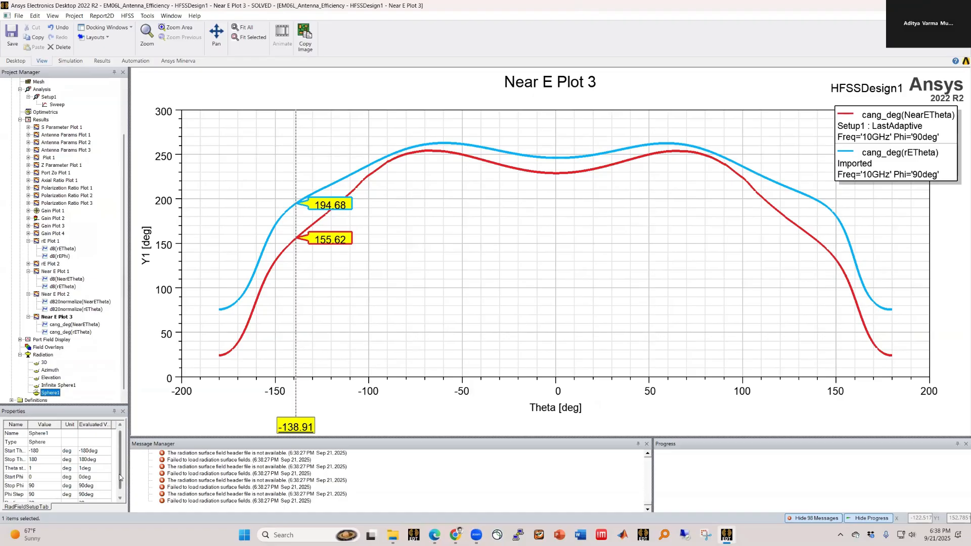
scroll(121, 465, down, 1)
click(50, 494)
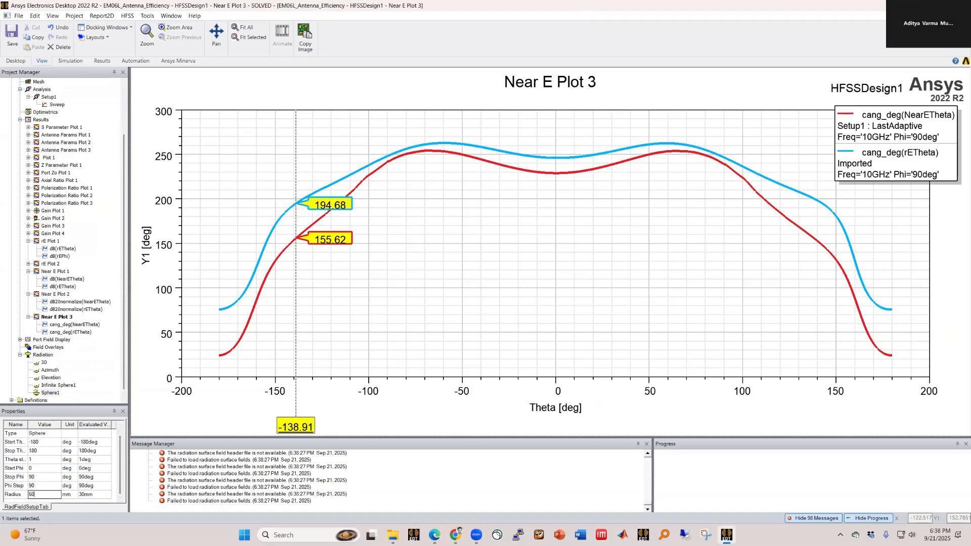
text(60)
key(Return)
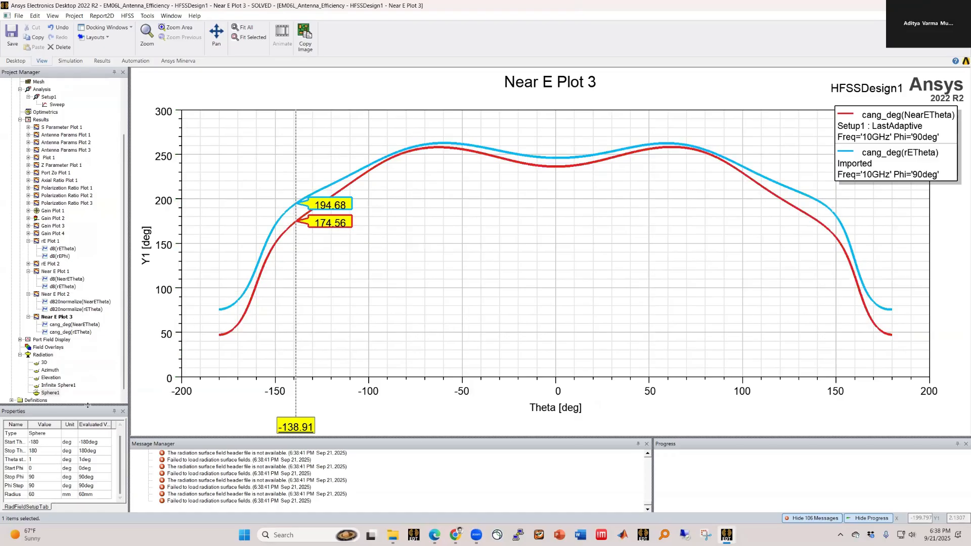
Display the 3D model of HFSSDesign1 and examine the patch and ground plane up close
drag(93, 407, 90, 371)
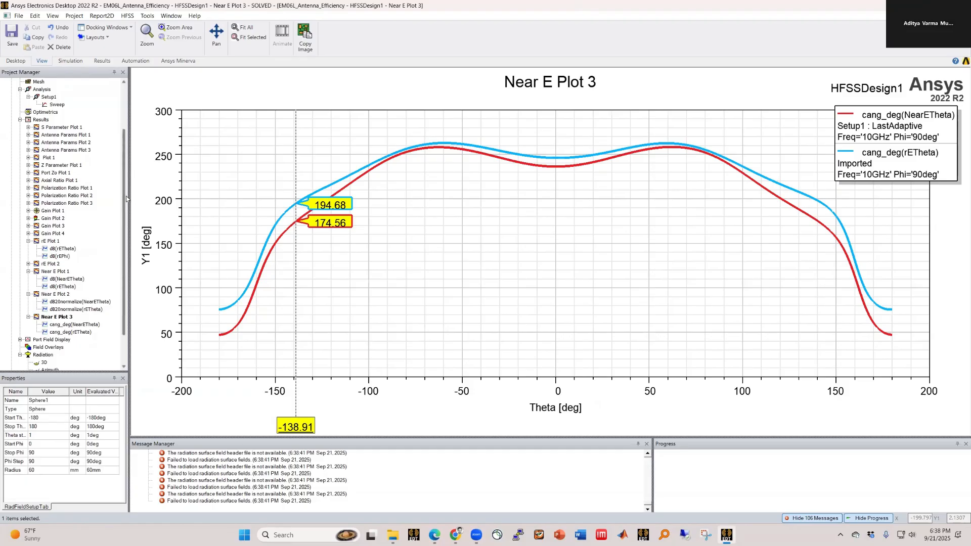
scroll(126, 202, up, 2)
scroll(101, 203, down, 4)
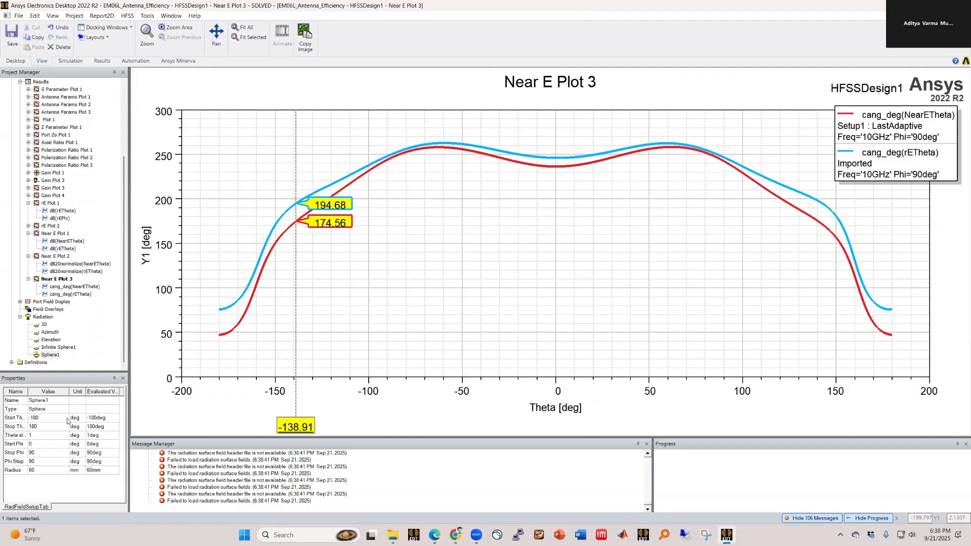
scroll(126, 265, up, 1)
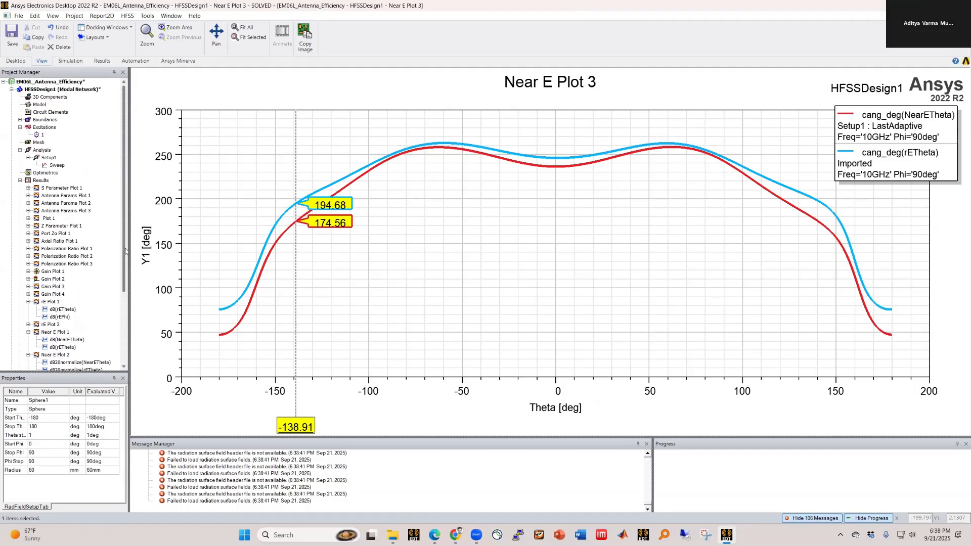
click(75, 91)
double_click(76, 91)
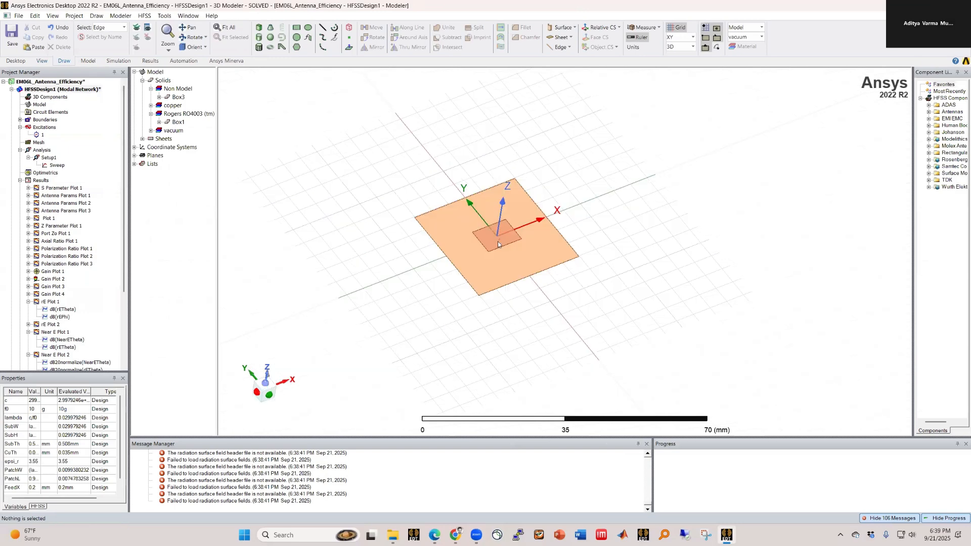
scroll(510, 239, up, 1)
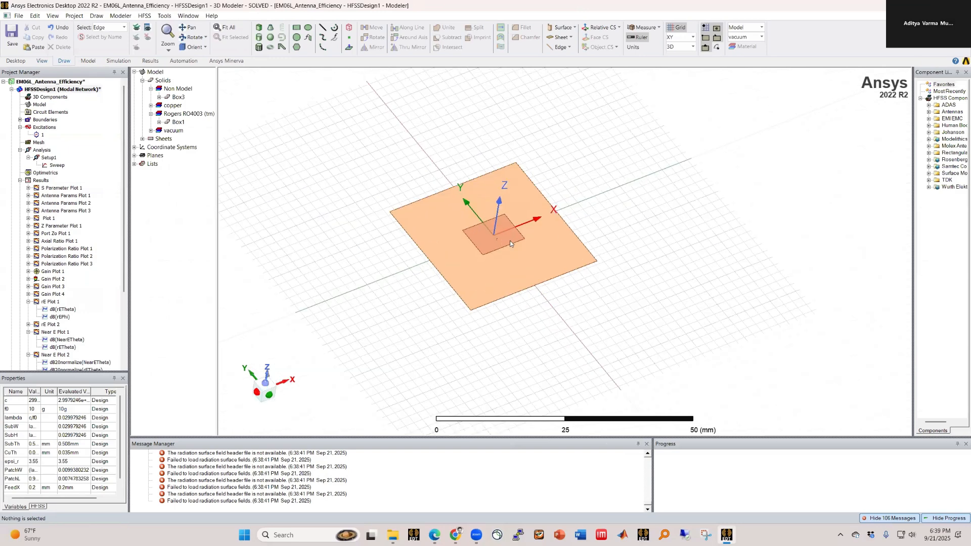
scroll(509, 241, up, 2)
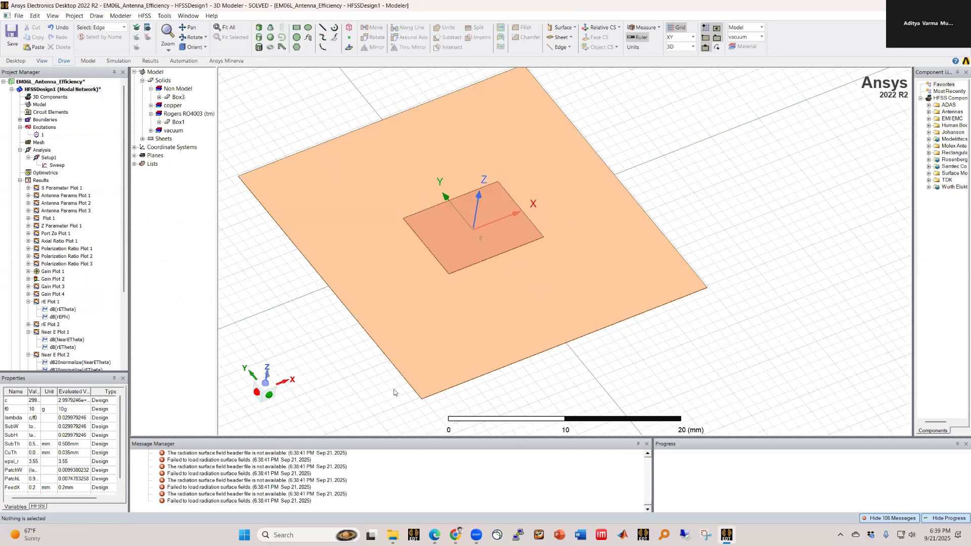
Clear the accumulated radiation surface field error messages from the Message Manager
right_click(303, 469)
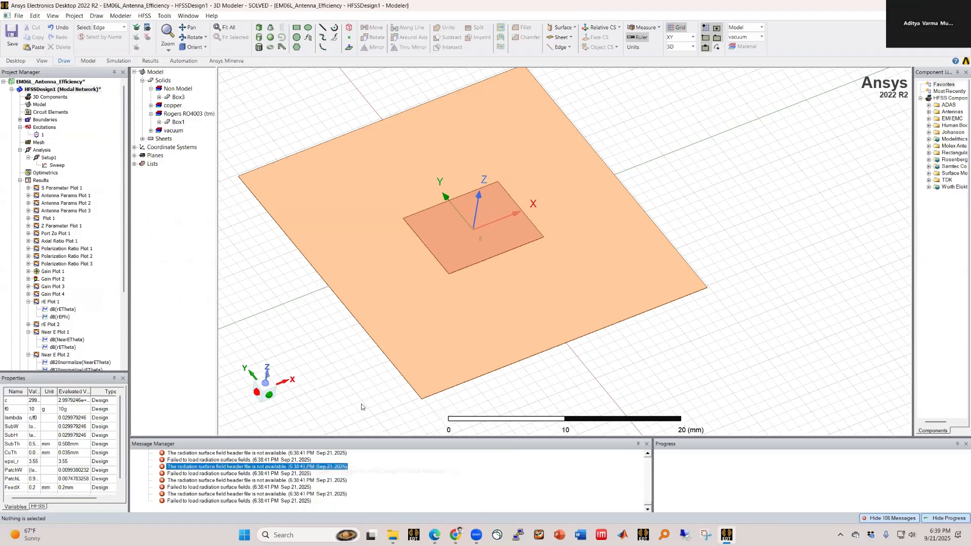
click(326, 468)
scroll(794, 316, down, 1)
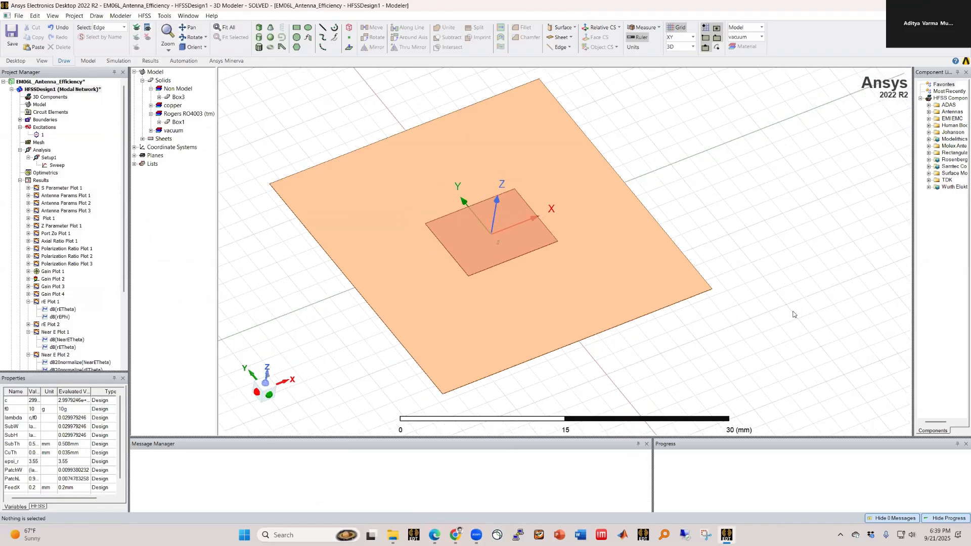
Return to Near E Plot 3 and compare the near-field and far-field phase curves
drag(124, 273, 129, 347)
double_click(63, 279)
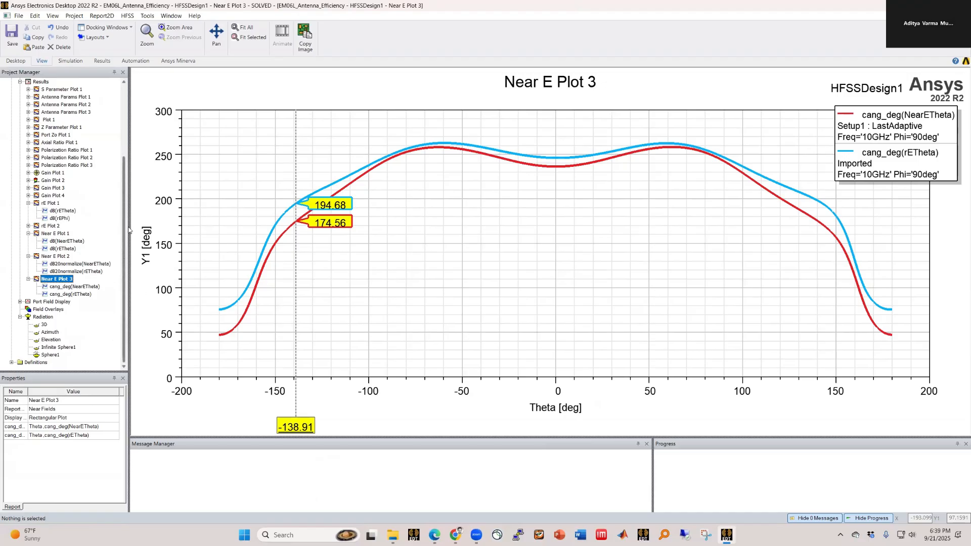
drag(129, 228, 127, 181)
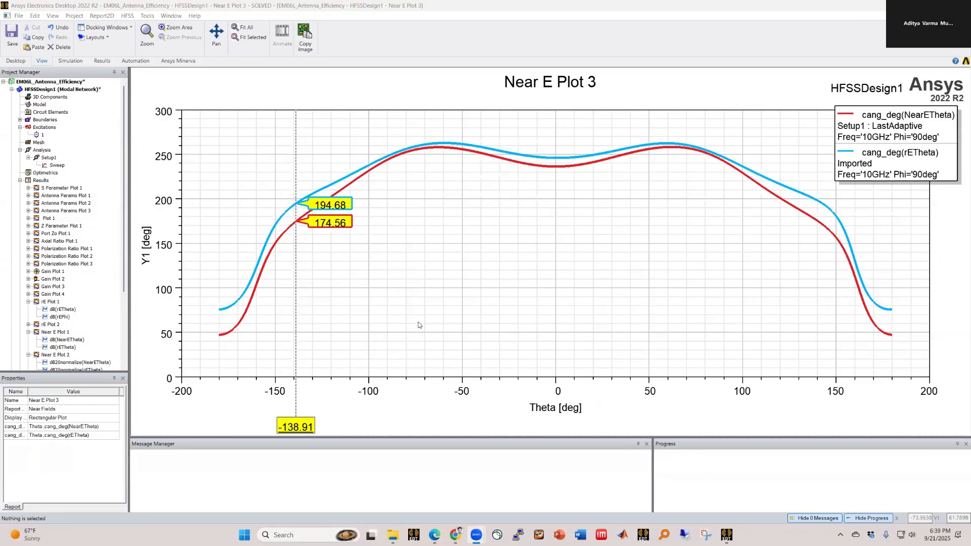
drag(126, 273, 127, 344)
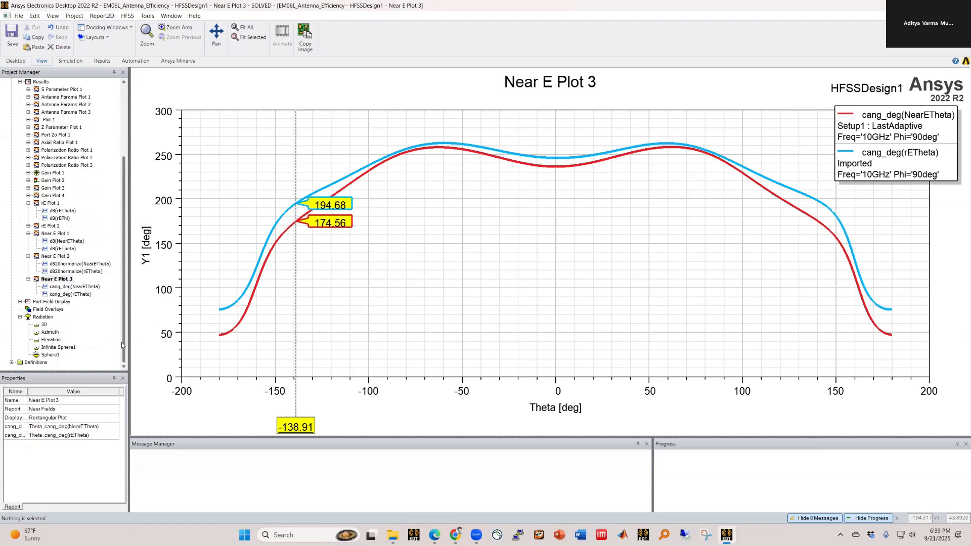
drag(123, 339, 129, 265)
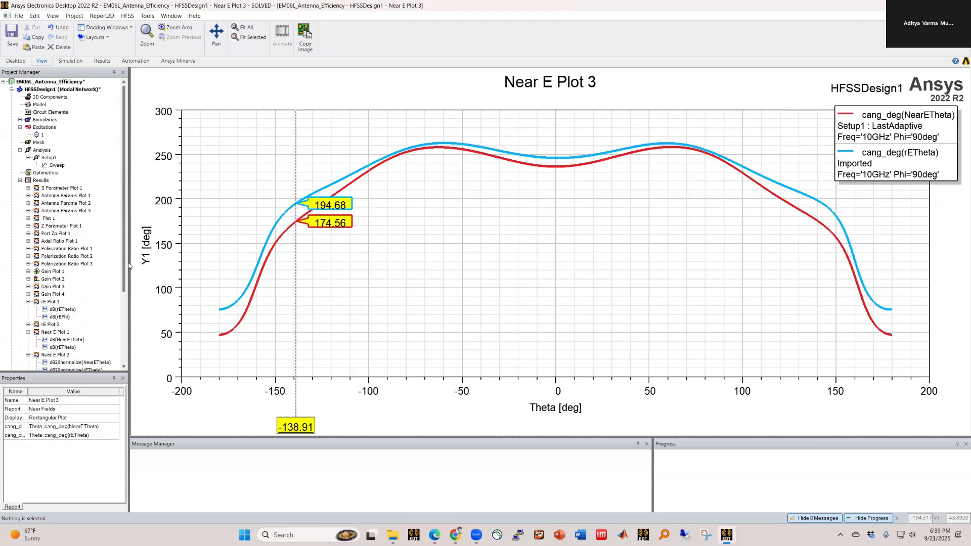
Reopen the 3D model and measure two adjacent edges of the patch and two of the surrounding square, closing the measurement readout
click(77, 90)
double_click(77, 90)
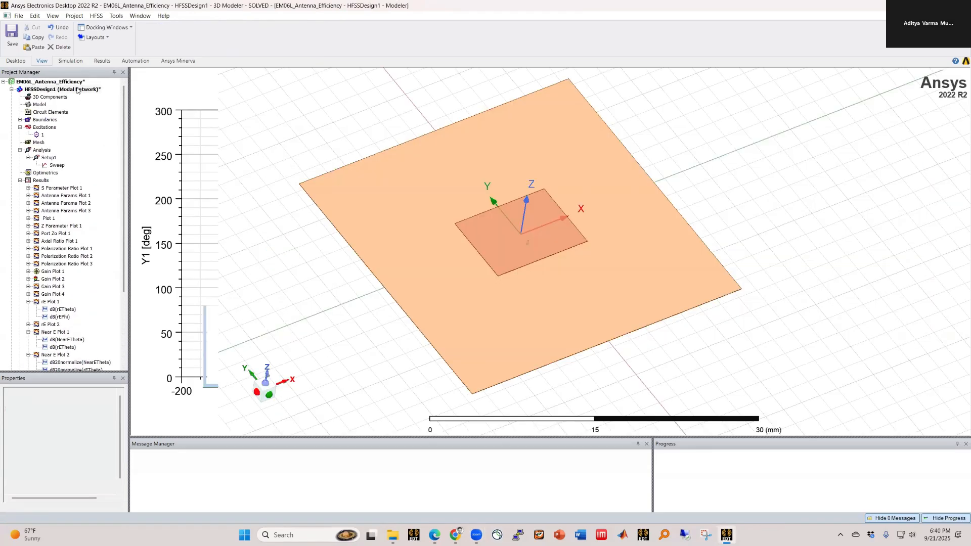
right_click(286, 295)
mouse_move(329, 293)
click(428, 304)
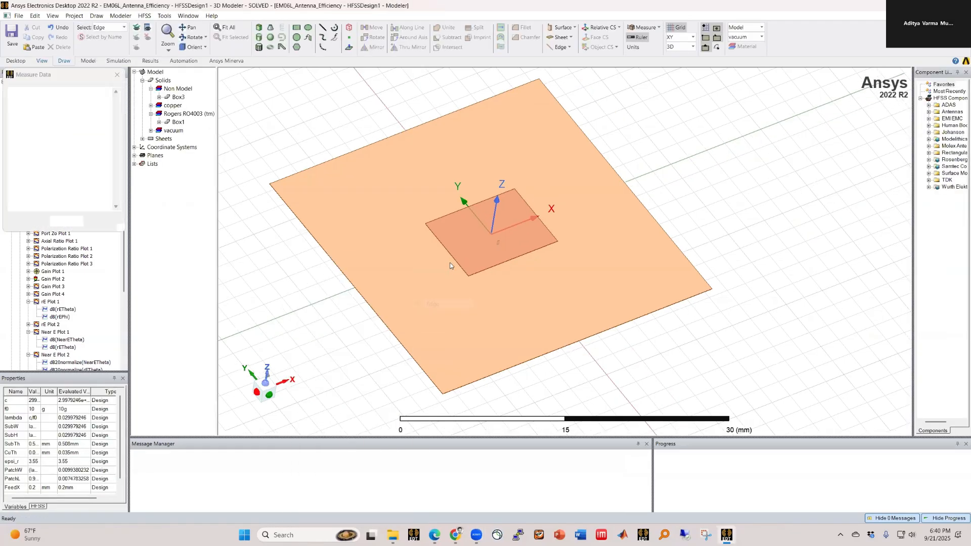
click(453, 256)
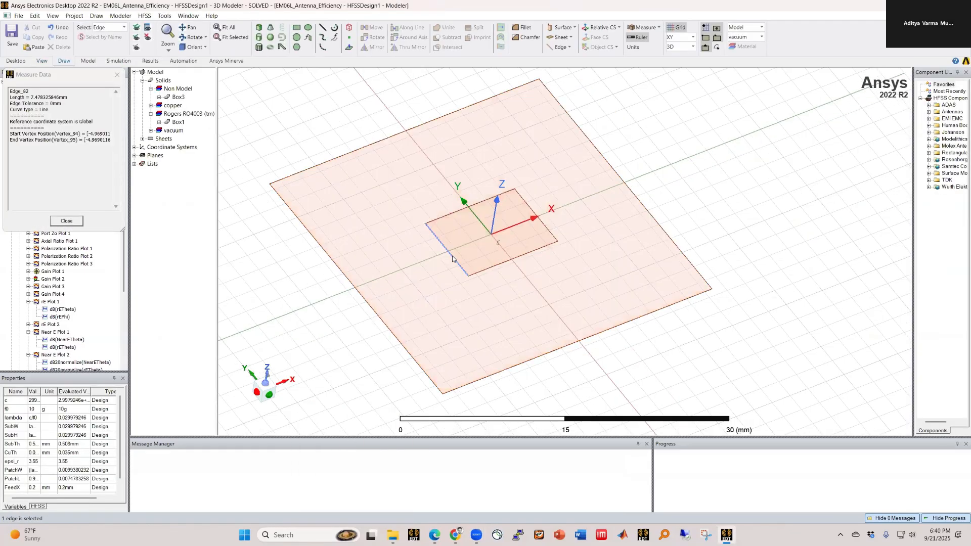
click(449, 216)
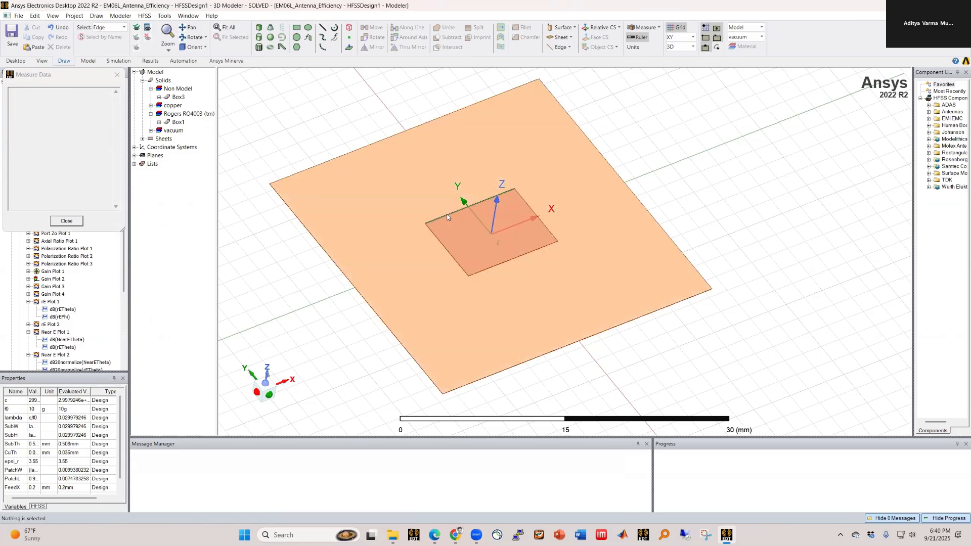
click(445, 218)
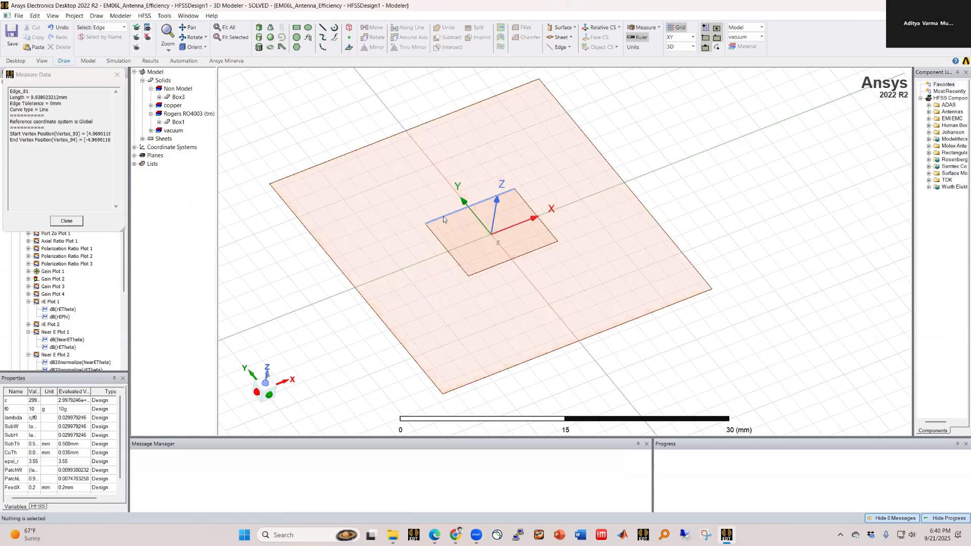
click(357, 151)
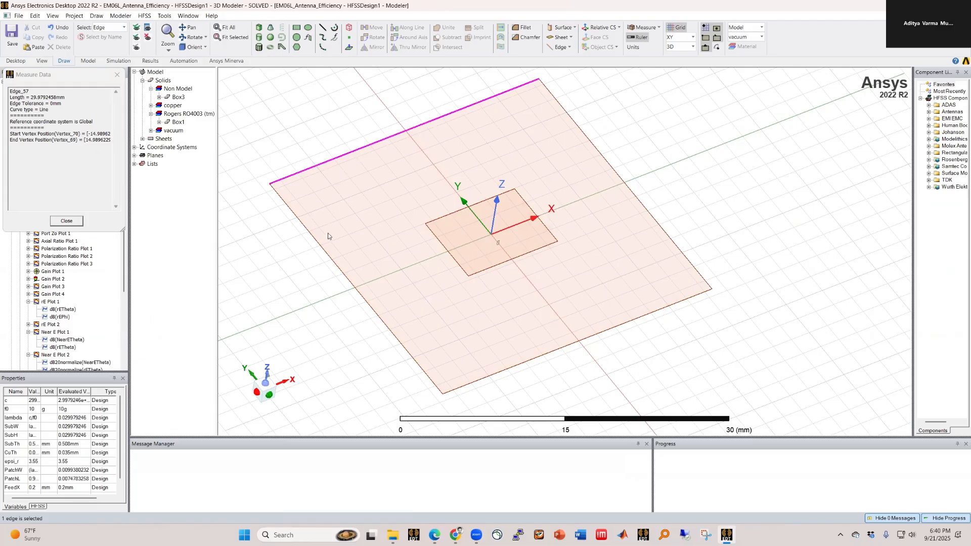
click(337, 267)
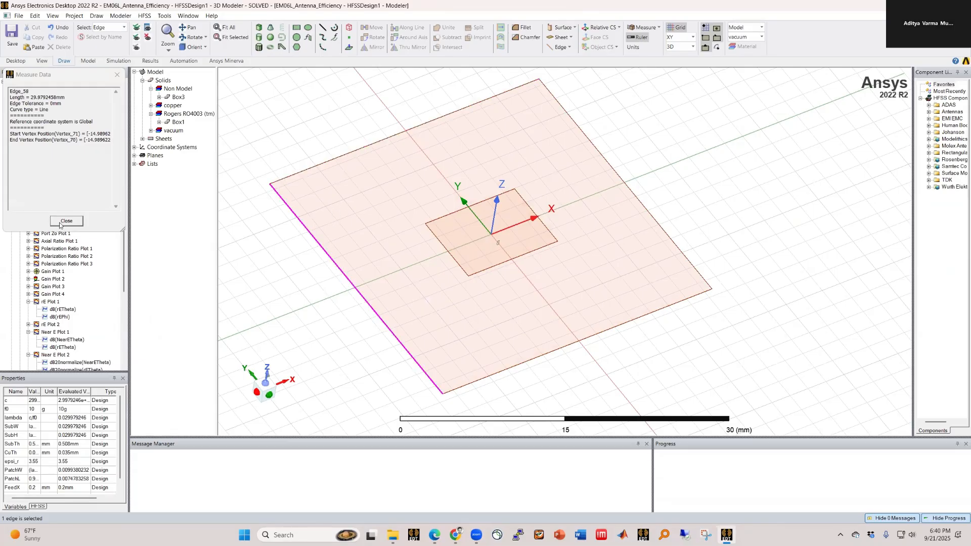
click(66, 220)
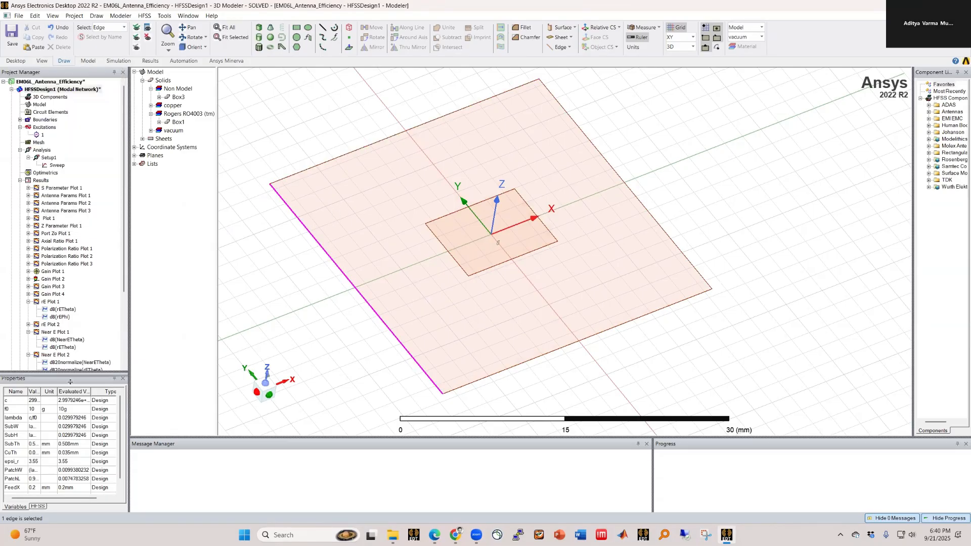
Display Near E Plot 3 again and move its X marker to Theta of about -138.31 deg
drag(72, 375, 70, 414)
double_click(51, 377)
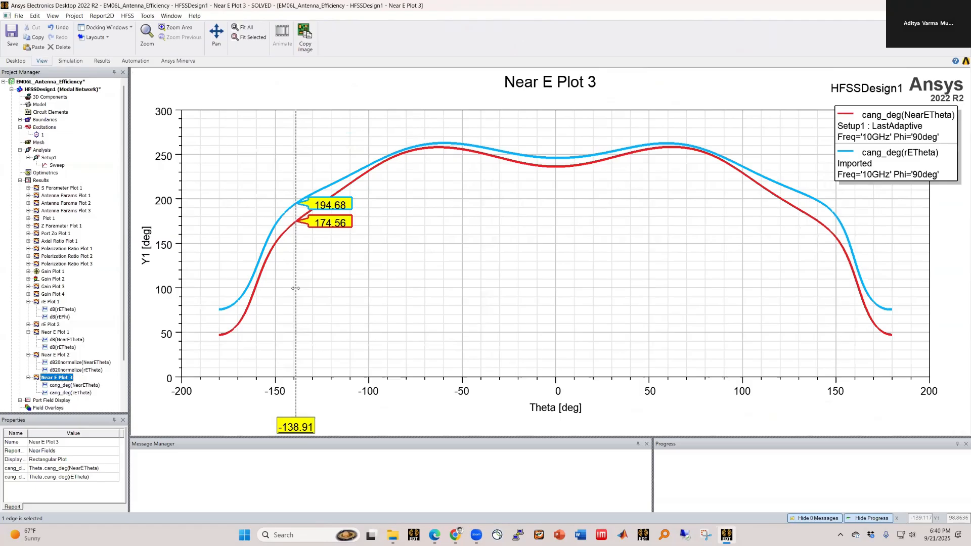
click(338, 276)
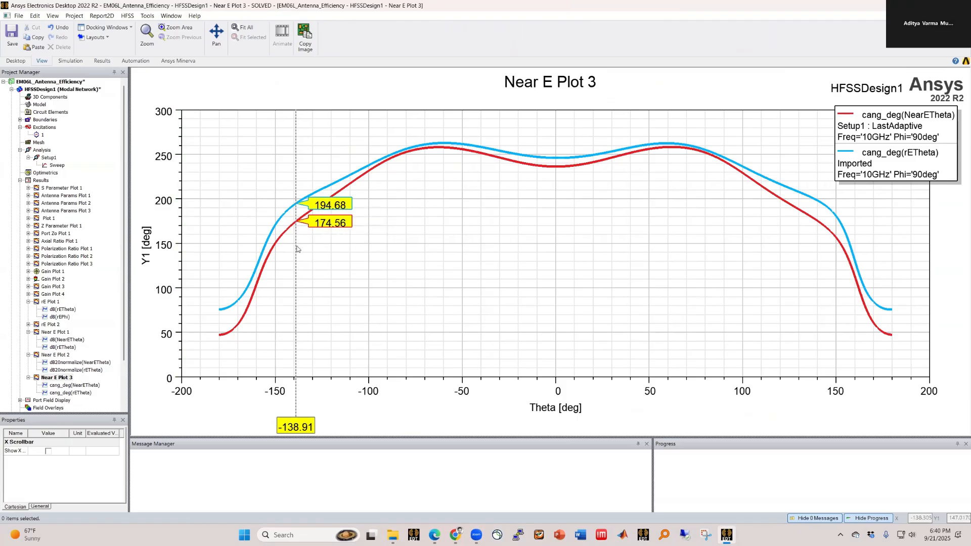
drag(295, 246, 297, 245)
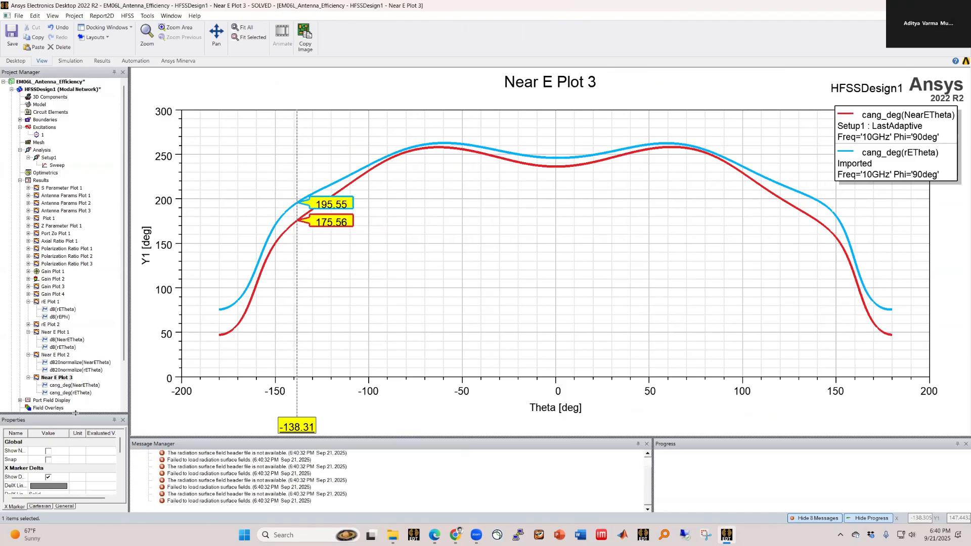
Collapse the trace lists of rE Plot 1 and Near E Plots 1 to 3 in the project tree
drag(75, 413, 75, 418)
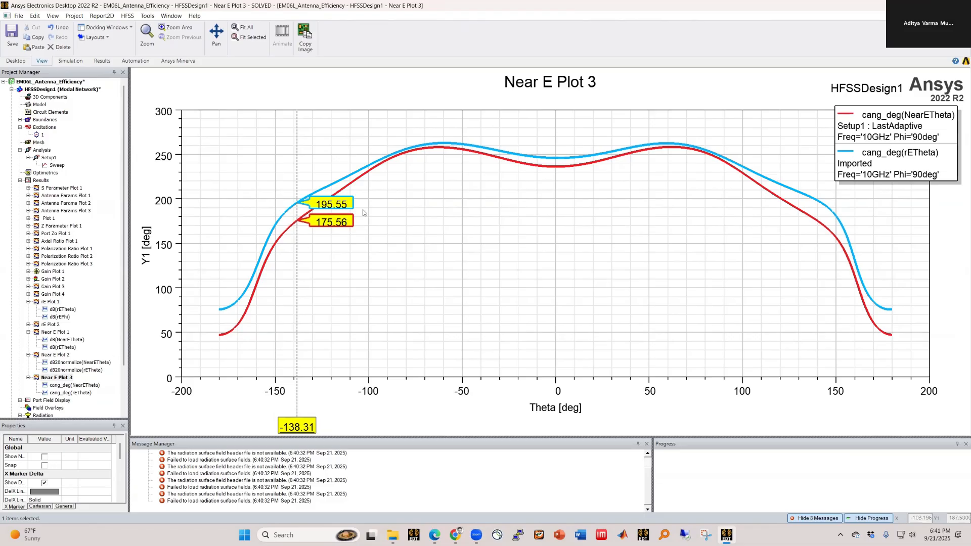
click(29, 301)
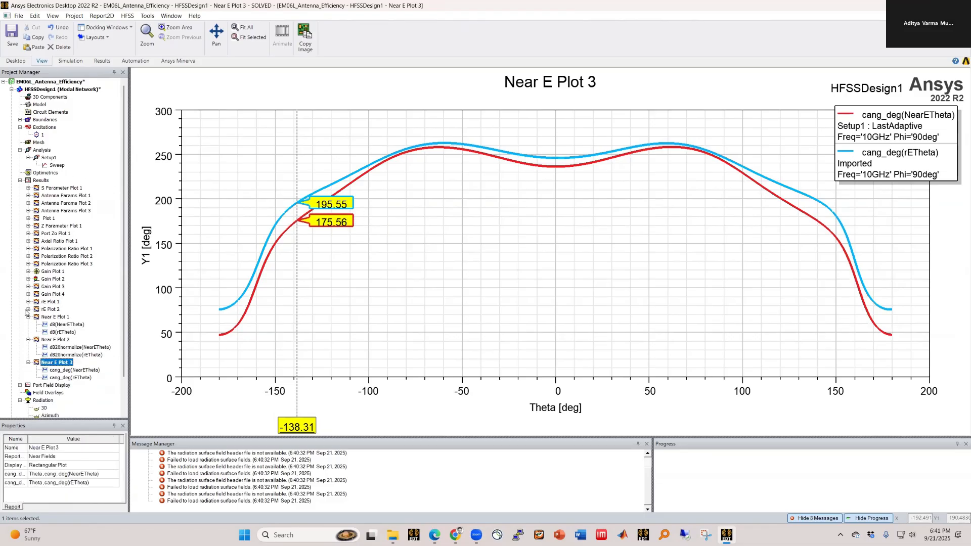
click(29, 316)
click(29, 324)
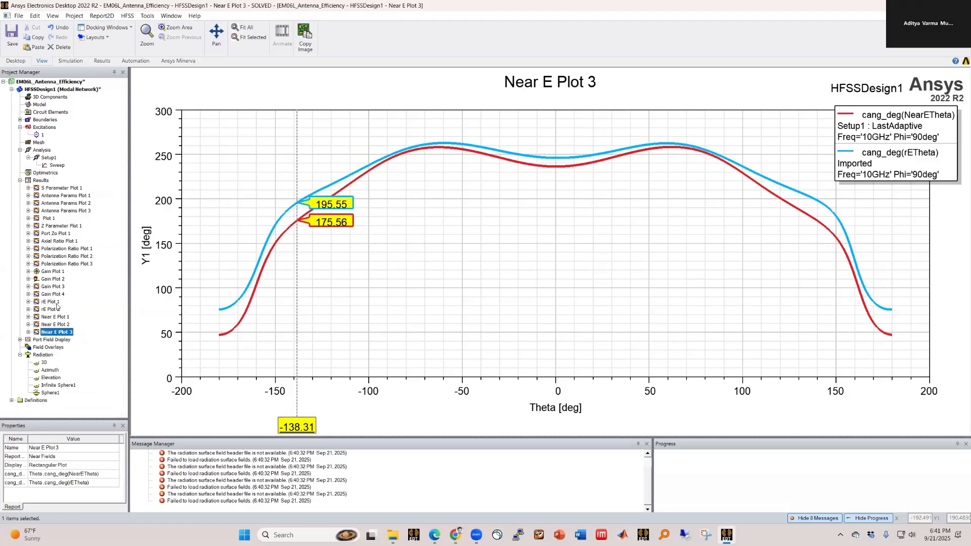
Return to the 3D model of HFSSDesign1 and clear the design's messages
click(29, 332)
click(70, 89)
double_click(70, 89)
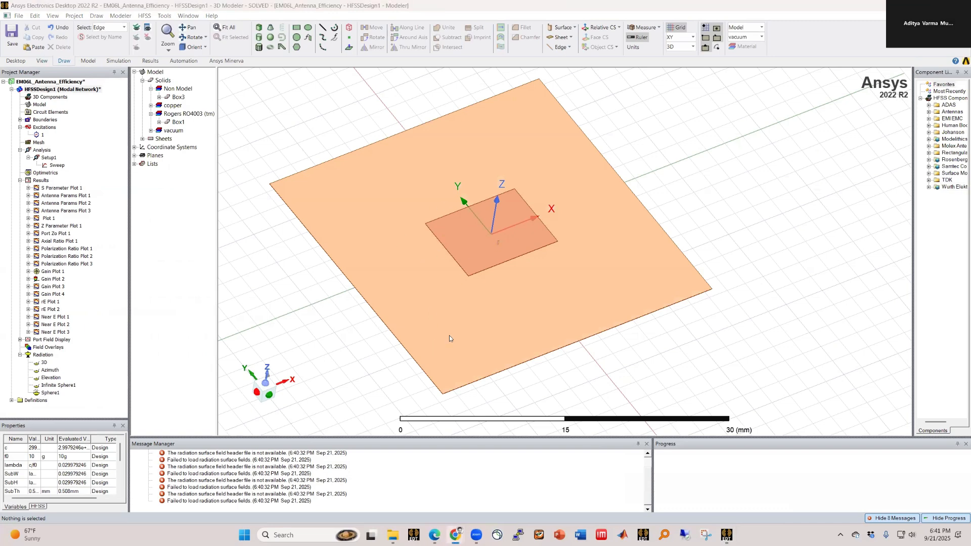
click(259, 466)
right_click(418, 460)
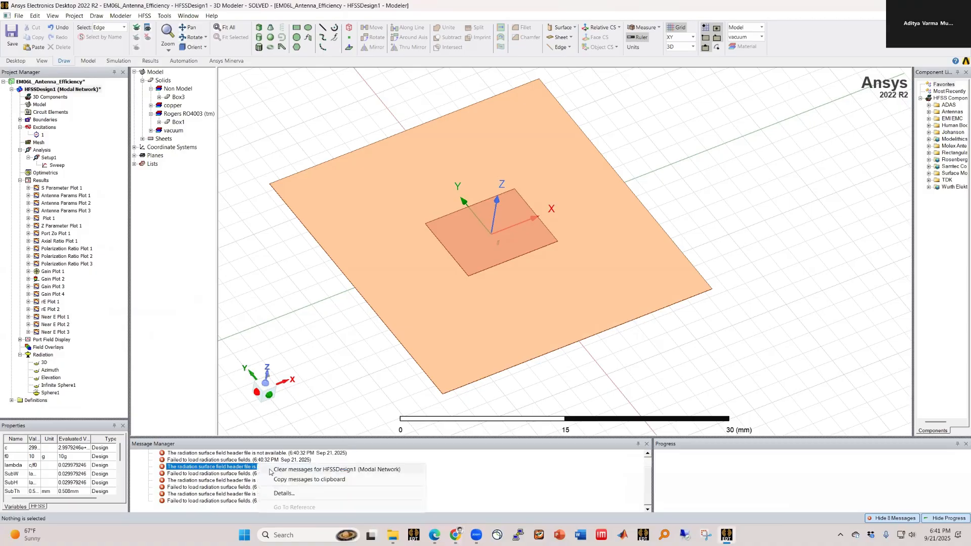
click(445, 467)
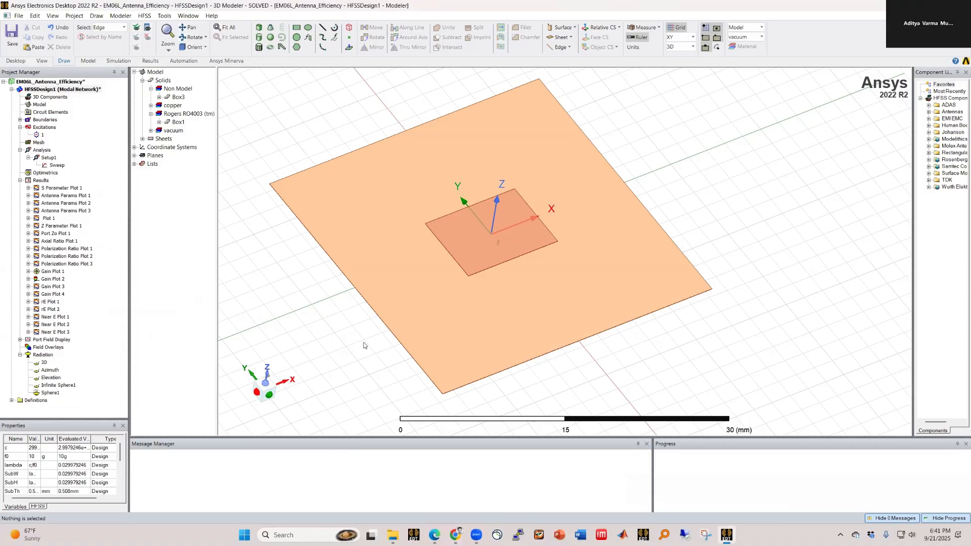
Plot the Mag_Jsurf surface current on the large square face around the patch, using Setup1 LastAdaptive at 10 GHz
key(f)
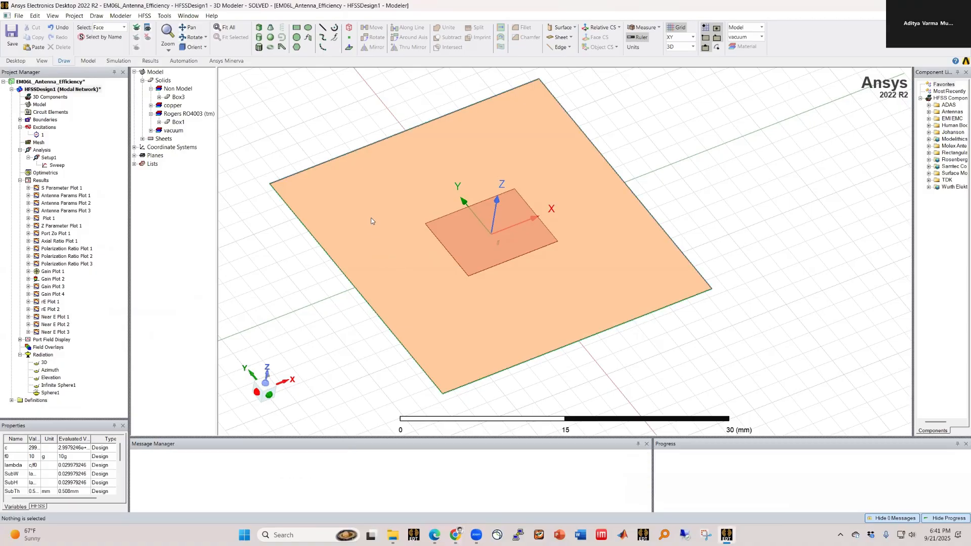
click(319, 175)
right_click(318, 175)
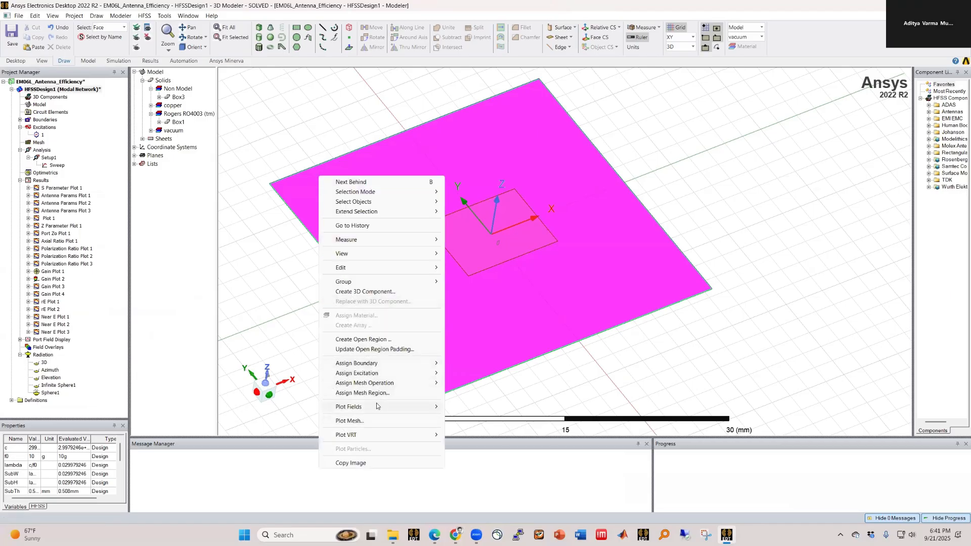
mouse_move(378, 407)
mouse_move(473, 429)
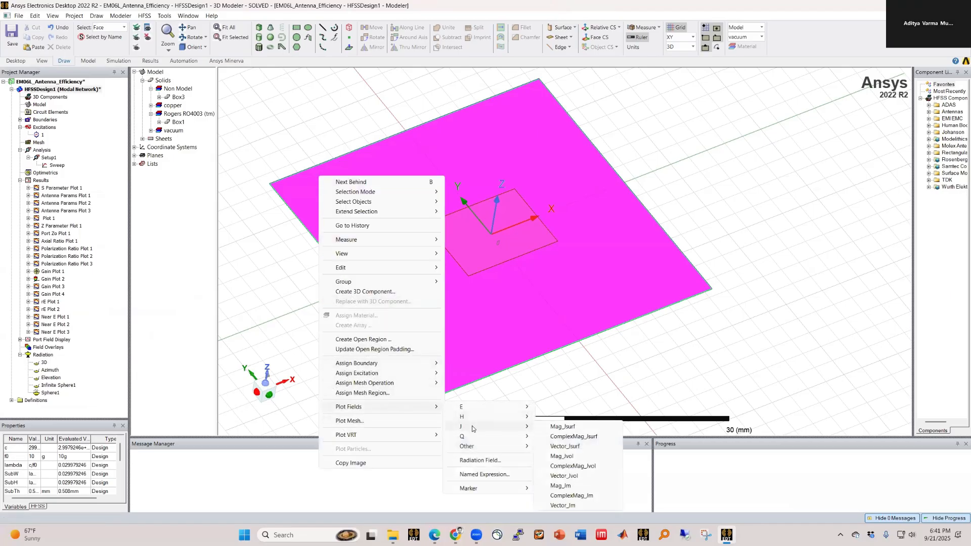
click(562, 427)
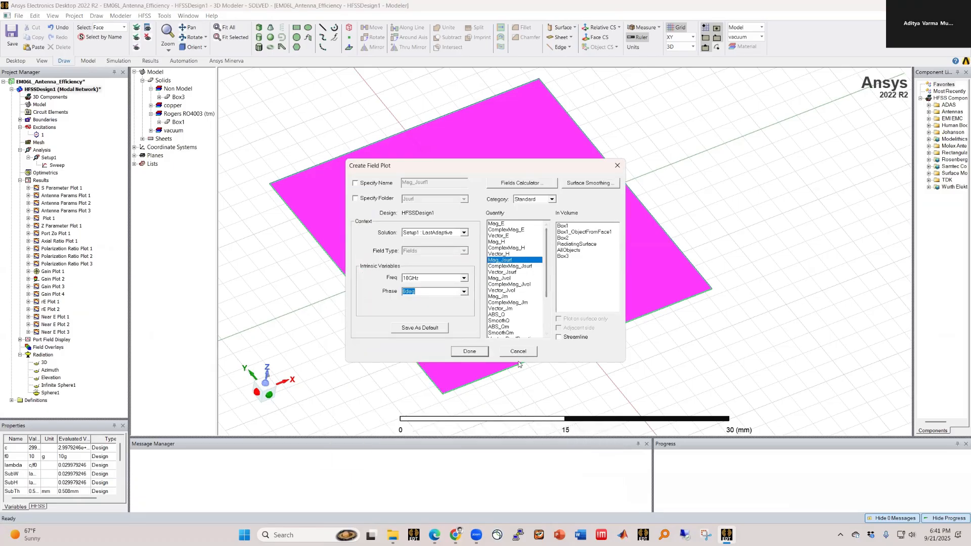
click(468, 352)
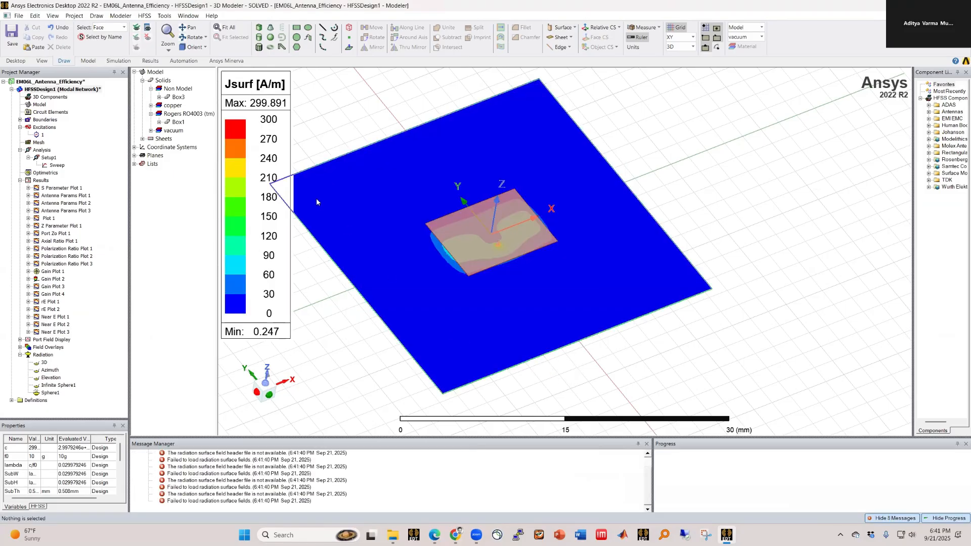
Switch the Jsurf plot's color scale to logarithmic and view the overlay's plot settings
double_click(245, 139)
click(45, 44)
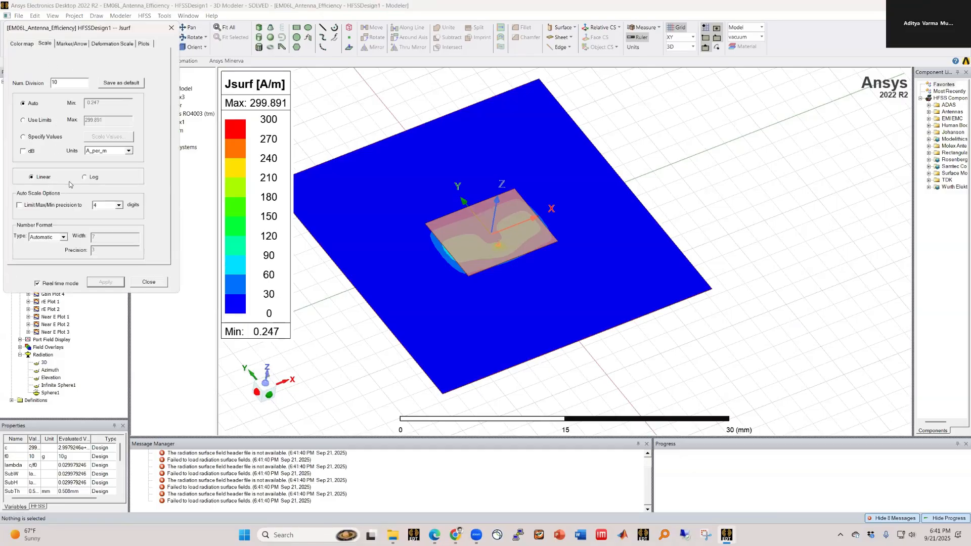
click(85, 178)
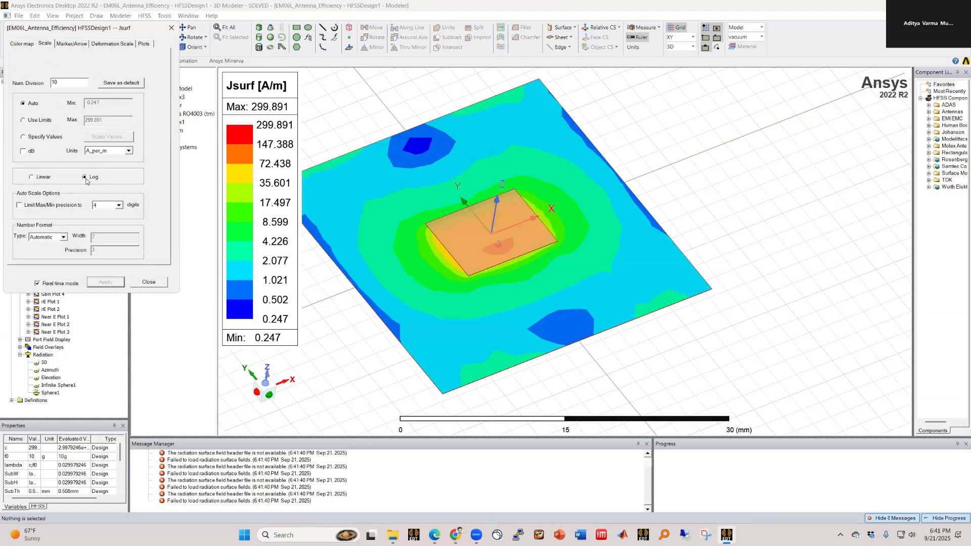
click(144, 44)
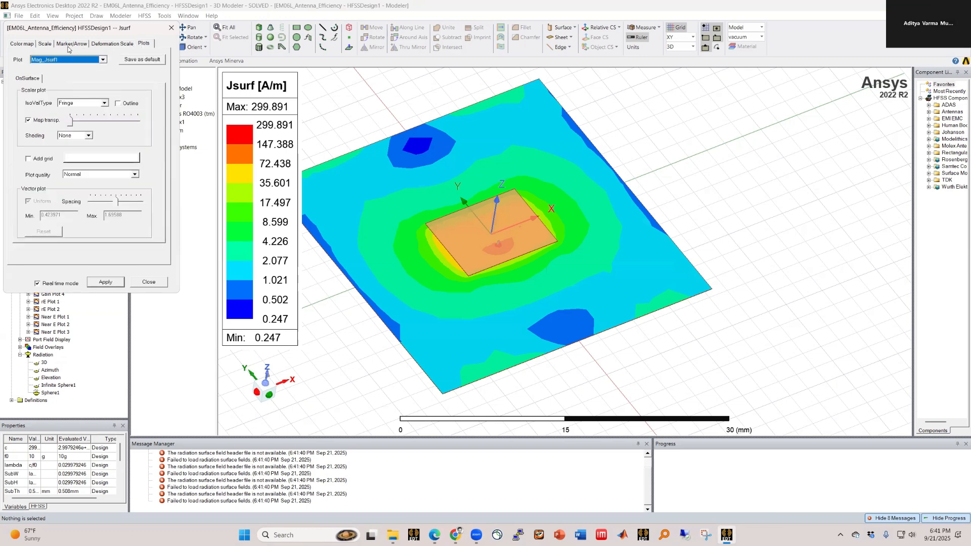
Use manual limits for the Jsurf color scale and try minimum values of 100, 50 and 10 A/m
click(44, 45)
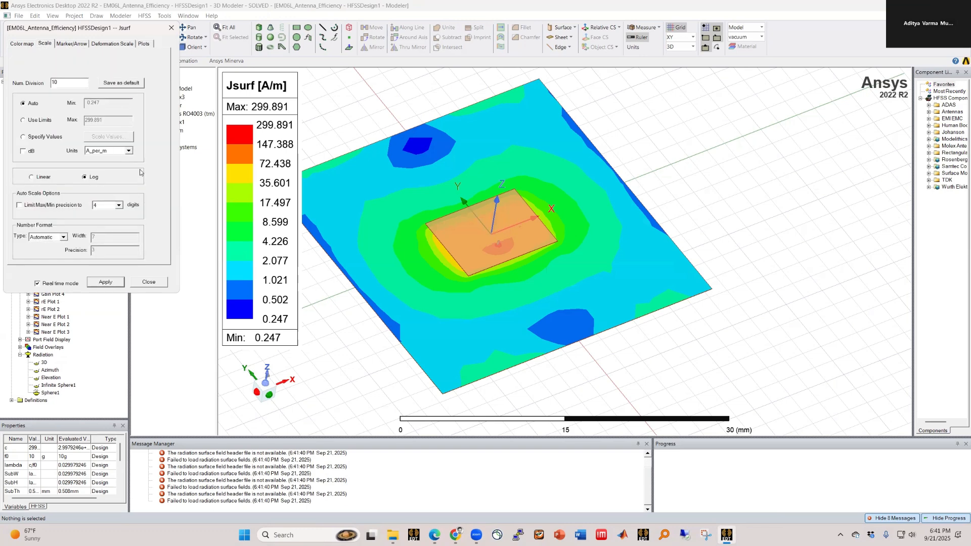
click(29, 120)
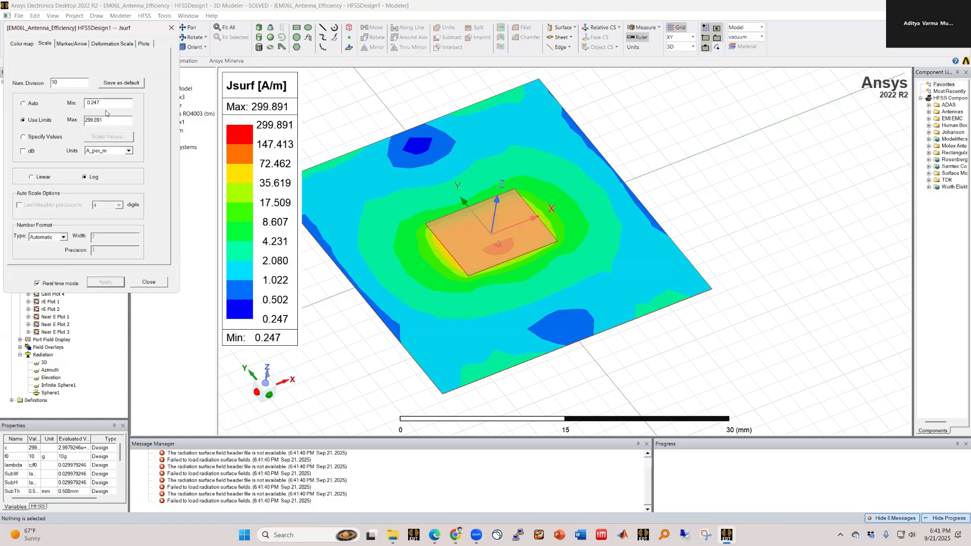
drag(107, 103, 84, 103)
text(100)
key(Return)
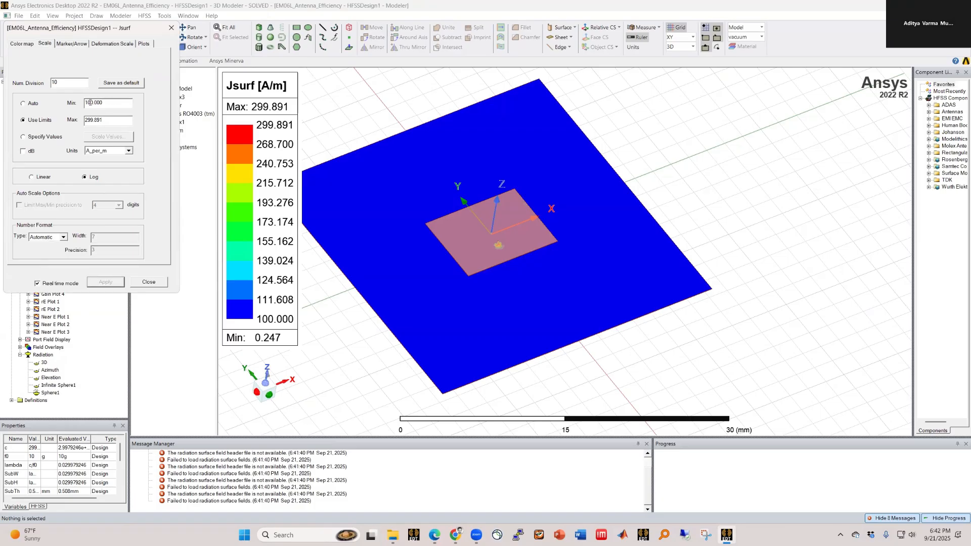
drag(90, 102, 79, 106)
text(5)
key(Return)
drag(89, 103, 85, 105)
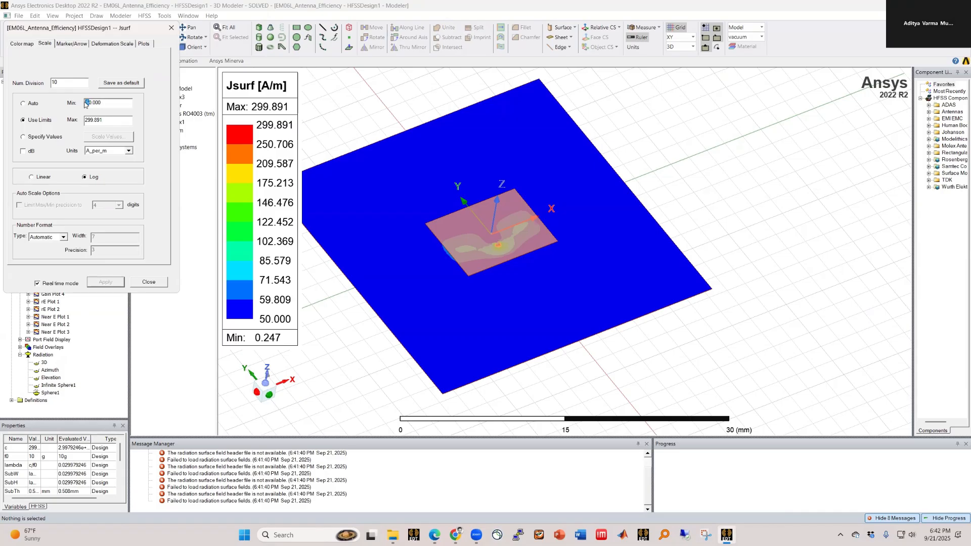
text(1)
key(Return)
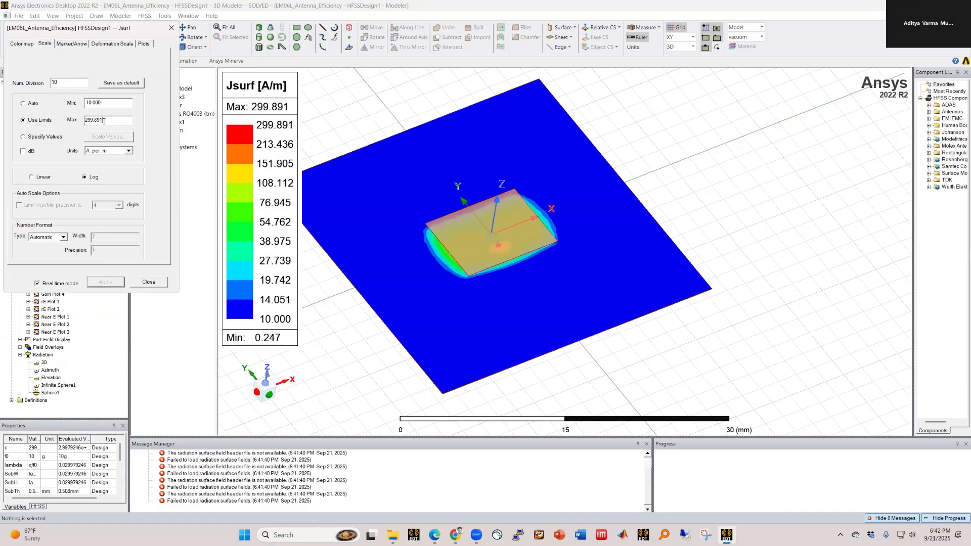
Try a minimum of 0 on the logarithmic Jsurf color scale and dismiss the error
double_click(87, 102)
text(0)
click(108, 120)
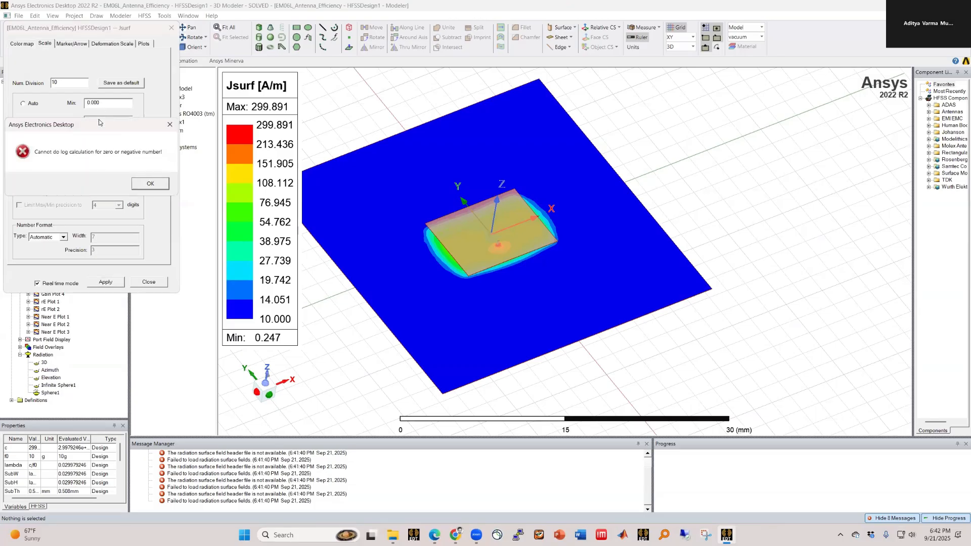
click(136, 183)
drag(101, 104, 74, 104)
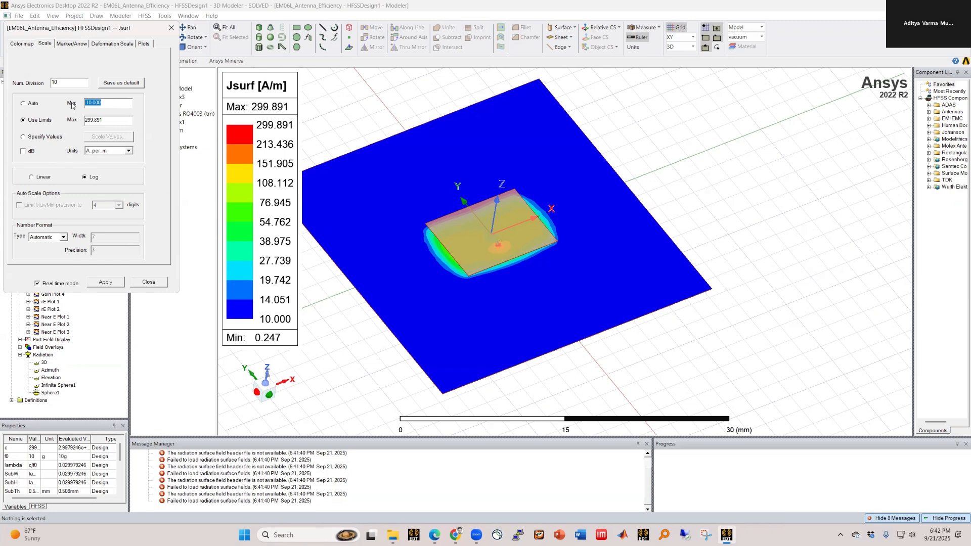
Reset the Jsurf color scale to its automatic range, set a manual maximum of 100 A/m, and close the scale settings
click(25, 103)
click(34, 121)
drag(103, 120, 64, 124)
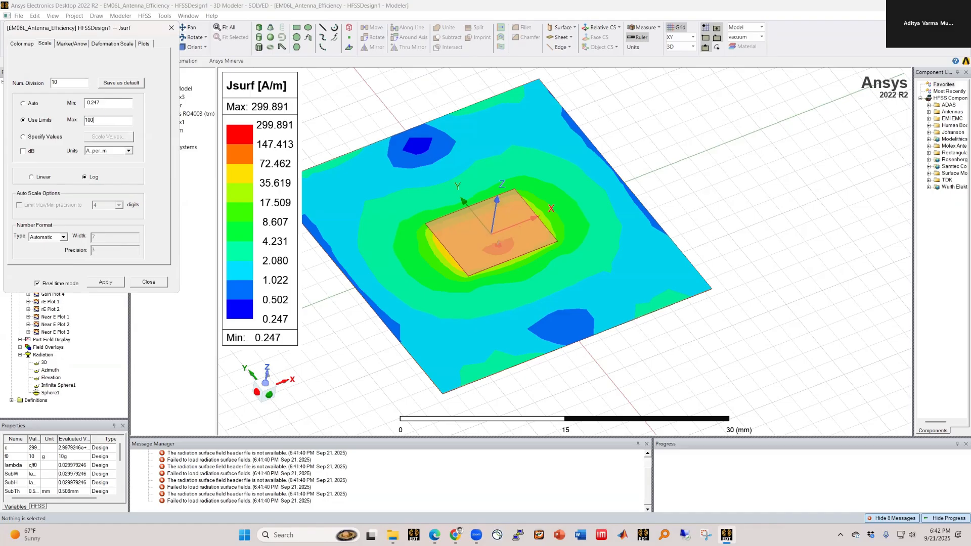
click(105, 106)
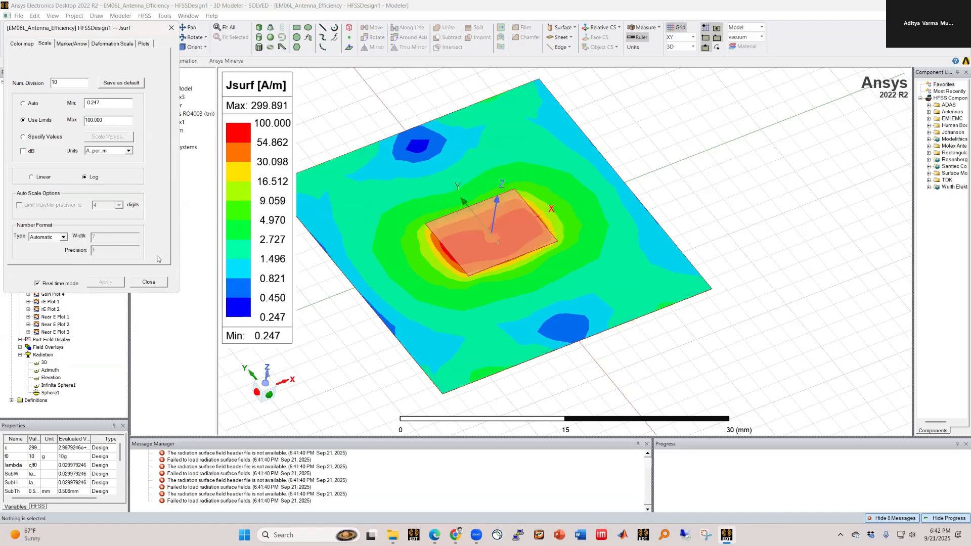
click(147, 282)
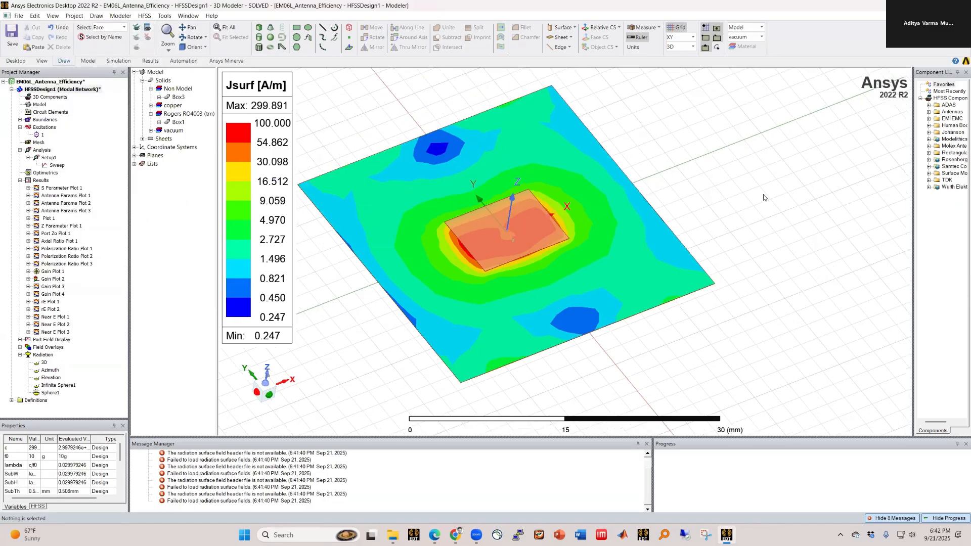
Plot the Mag_Jsurf surface current on the patch's lower face, using Setup1 LastAdaptive at 10 GHz
scroll(676, 217, up, 1)
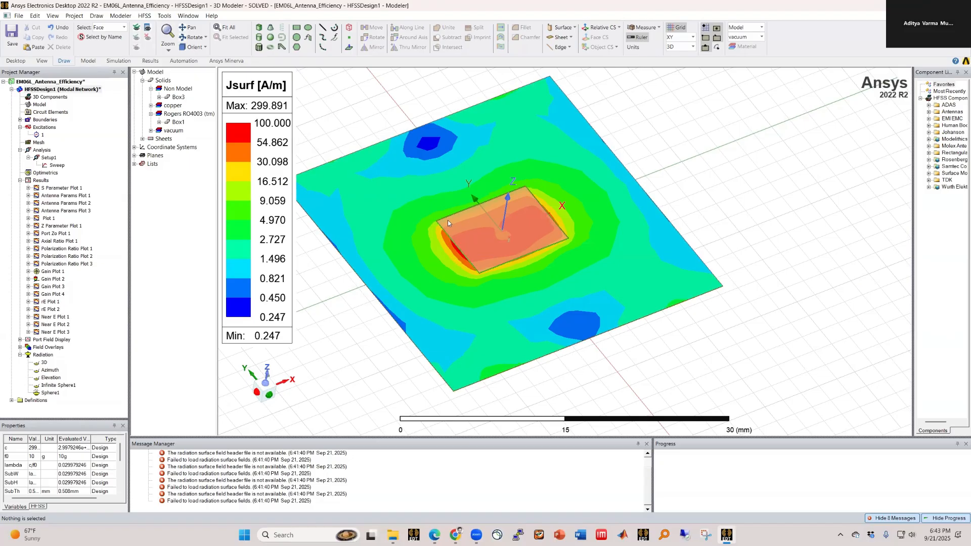
mouse_move(471, 220)
middle_down()
mouse_move(469, 208)
mouse_move(468, 241)
middle_up()
scroll(483, 341, up, 3)
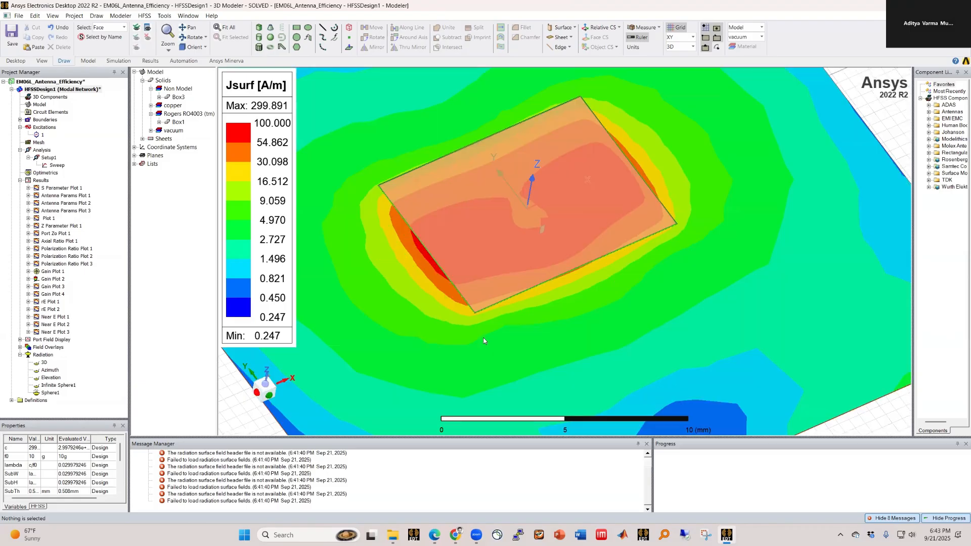
scroll(476, 263, up, 6)
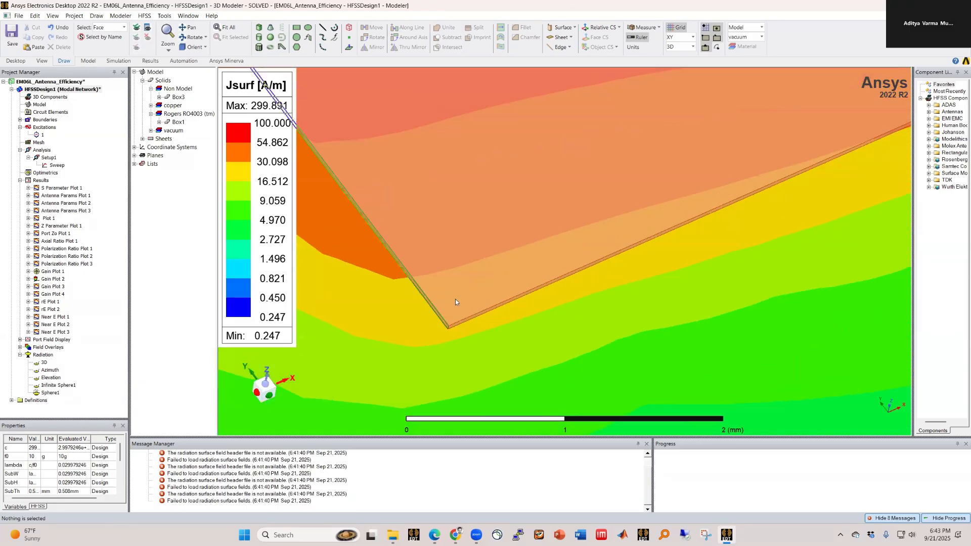
click(466, 284)
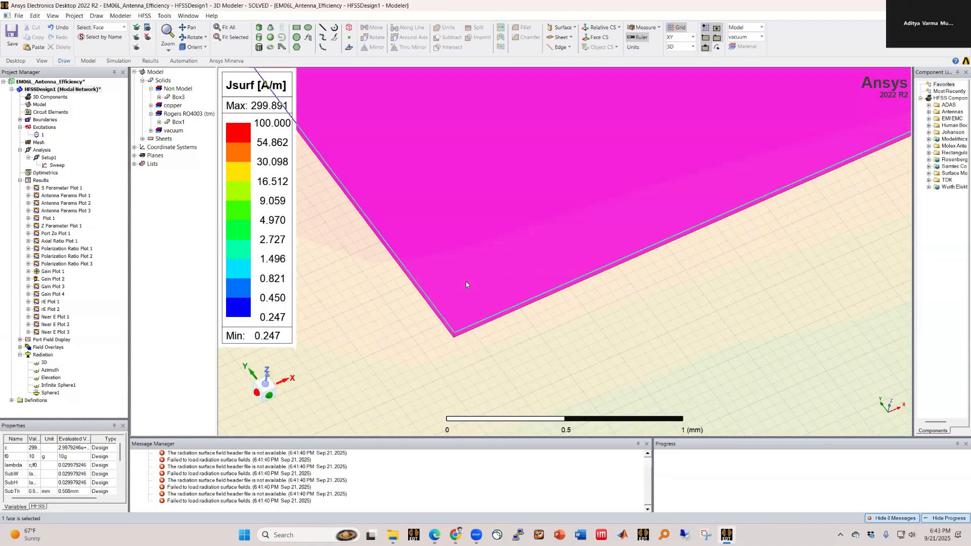
scroll(647, 323, down, 1)
scroll(551, 303, down, 1)
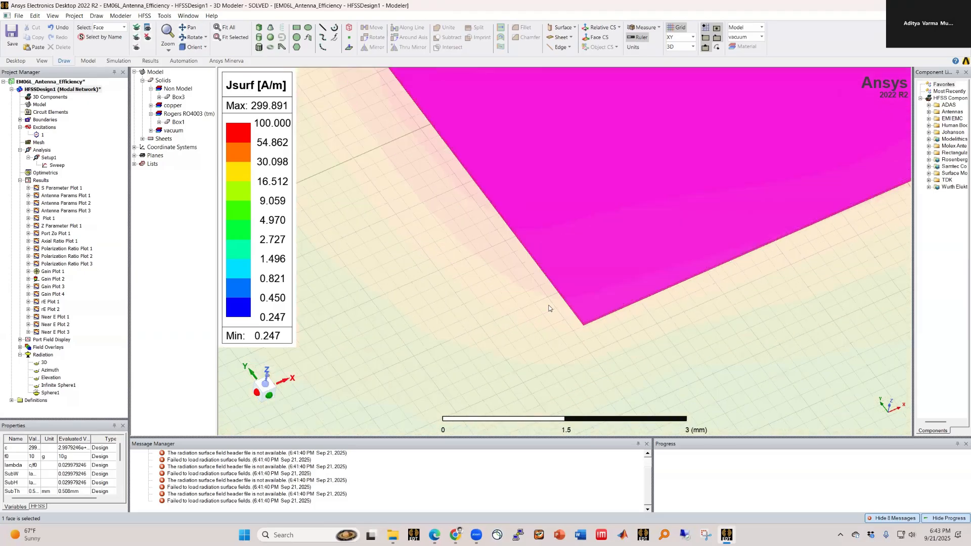
scroll(550, 303, down, 5)
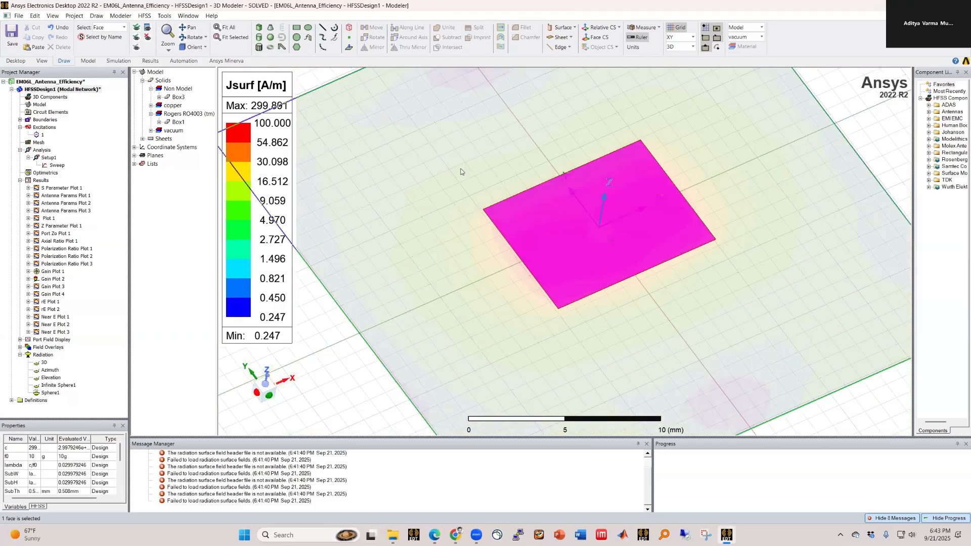
right_click(519, 375)
mouse_move(521, 401)
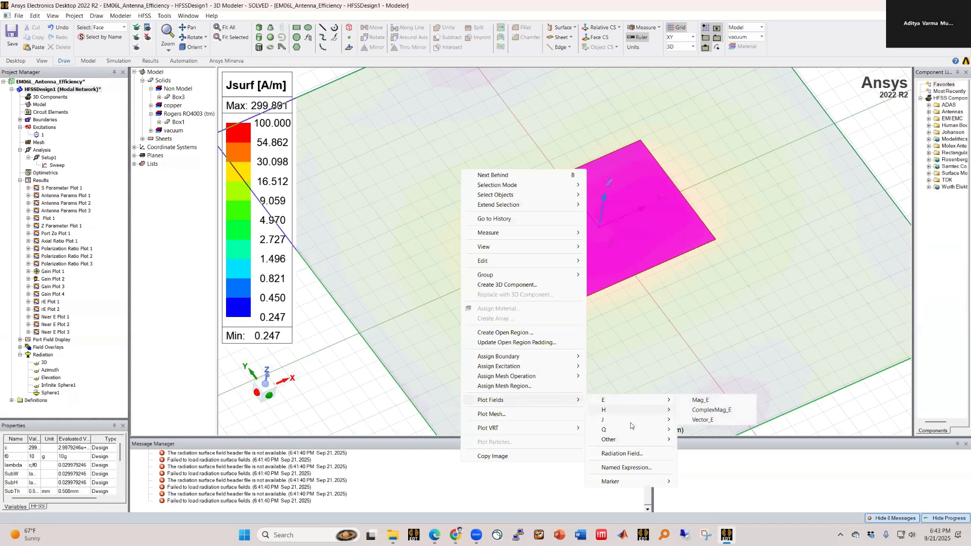
mouse_move(632, 420)
click(706, 420)
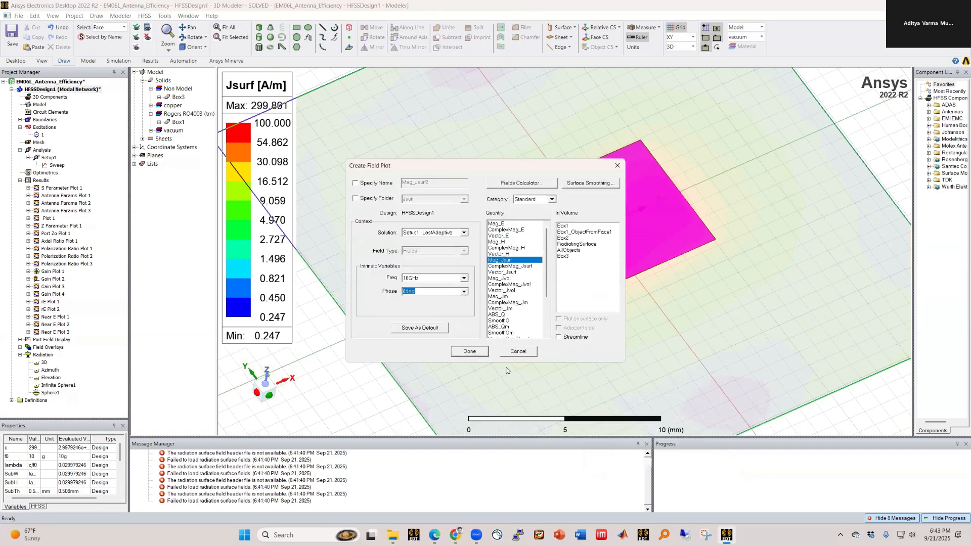
click(455, 349)
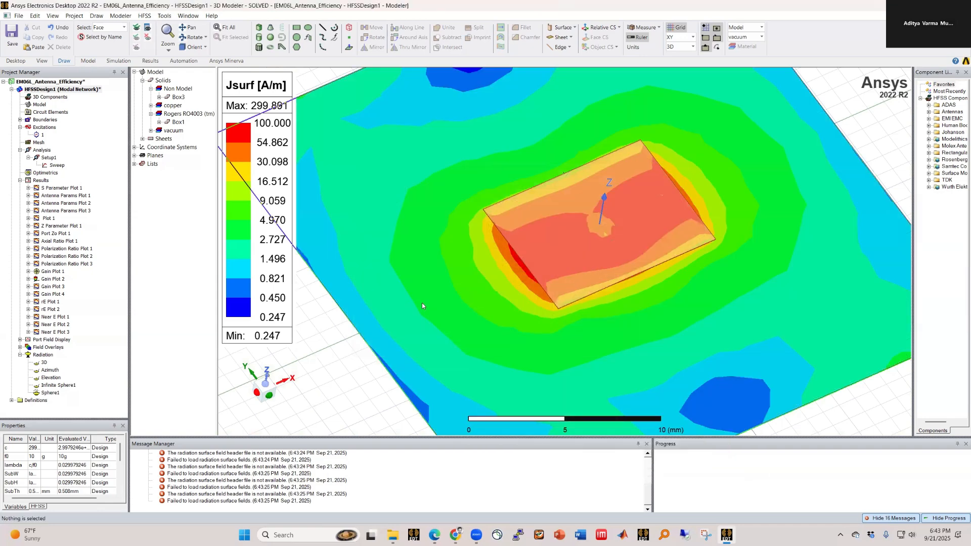
Plot Mag_Jsurf on the patch's upper face at 10 GHz and expand the field overlays in the project tree
click(575, 234)
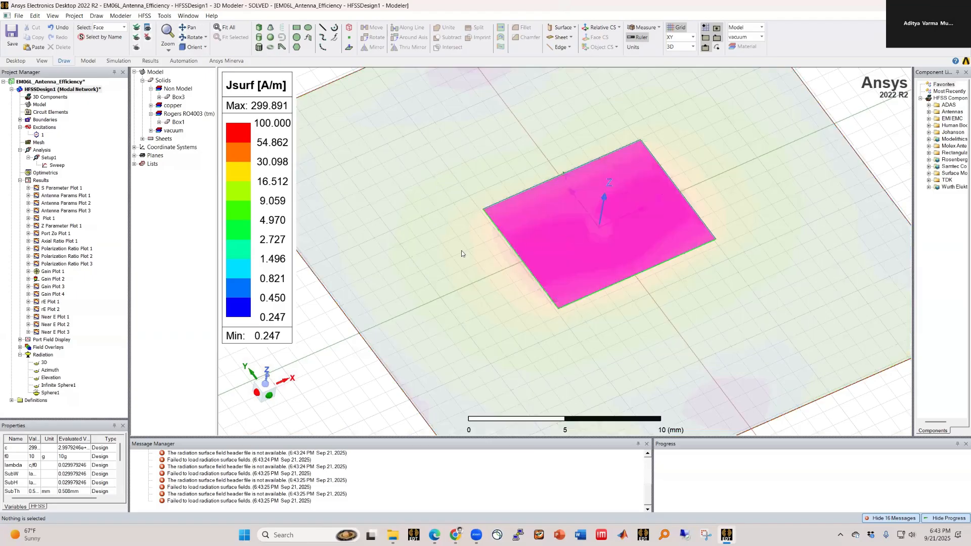
right_click(438, 175)
mouse_move(536, 404)
mouse_move(604, 425)
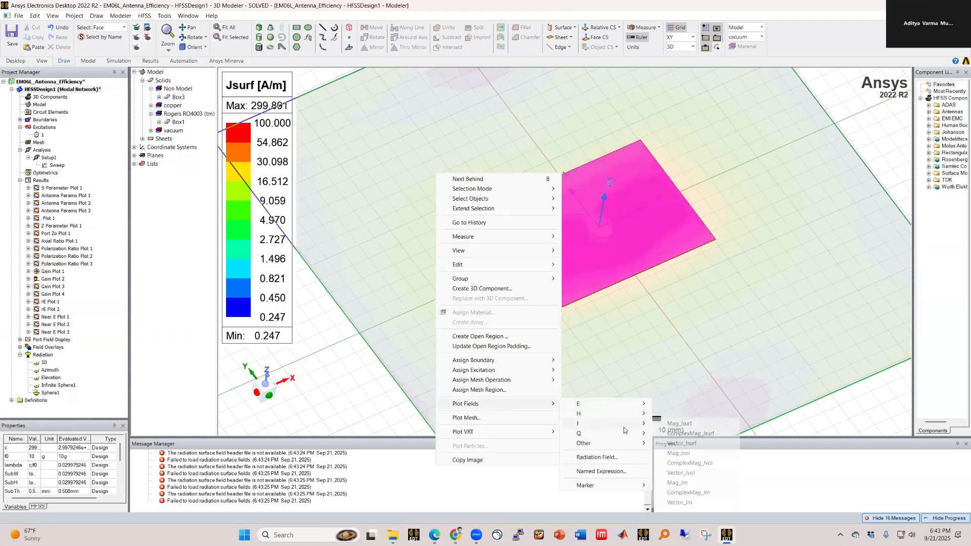
click(680, 423)
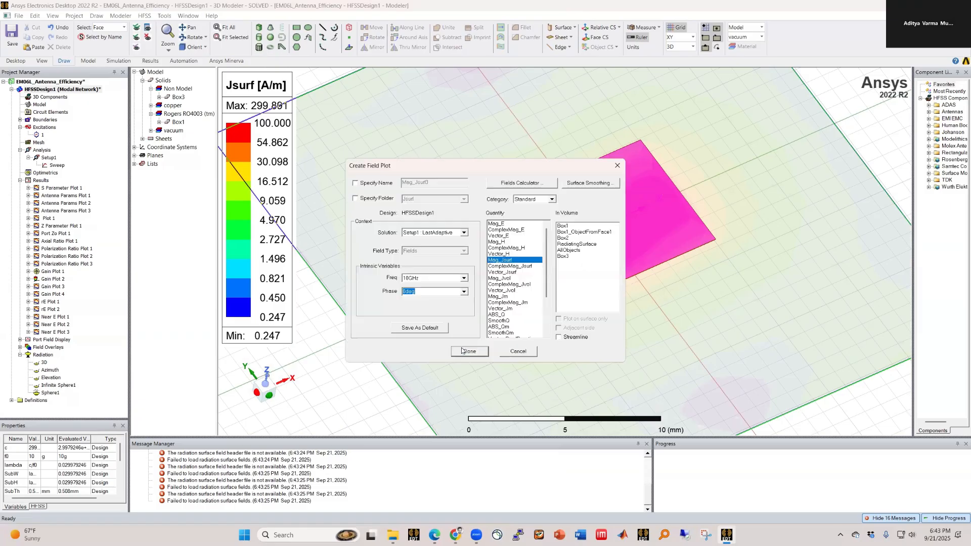
click(475, 353)
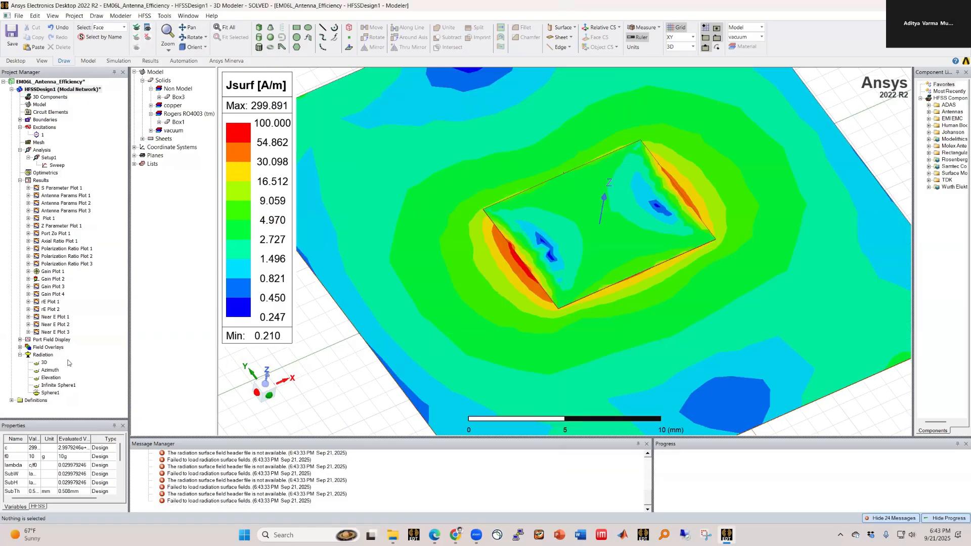
click(20, 347)
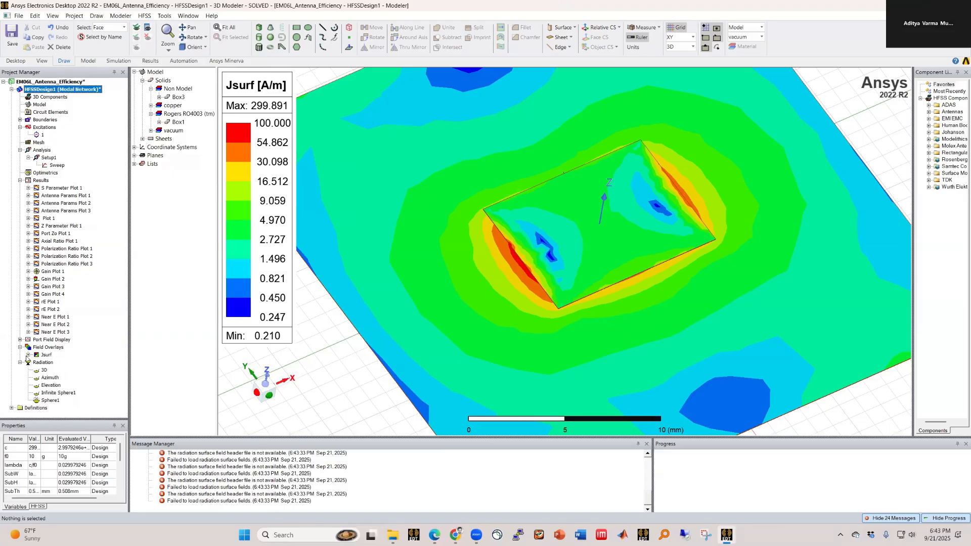
Expand the Jsurf overlays and hide the ground plot Mag_Jsurf1 and the patch's lower-face plot Mag_Jsurf2
click(29, 355)
click(62, 362)
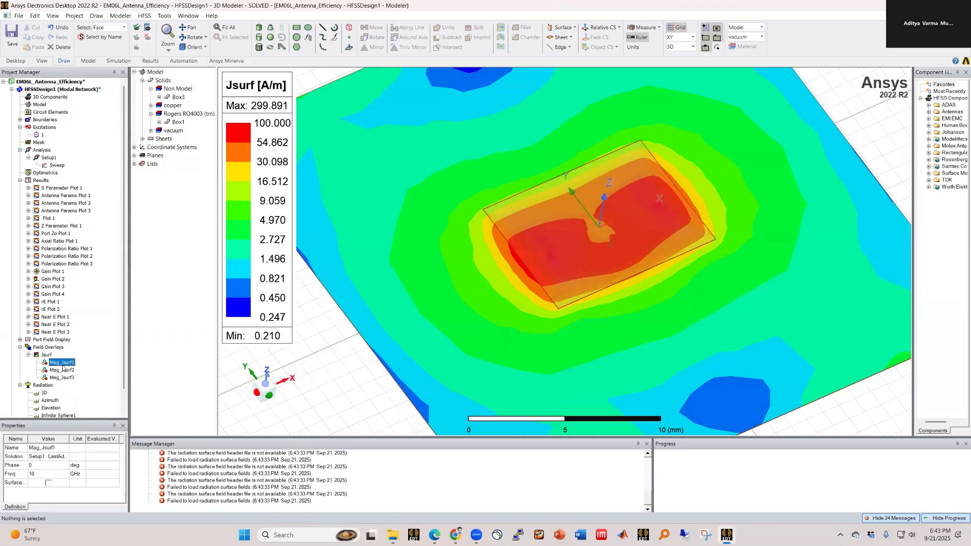
right_click(63, 363)
click(92, 448)
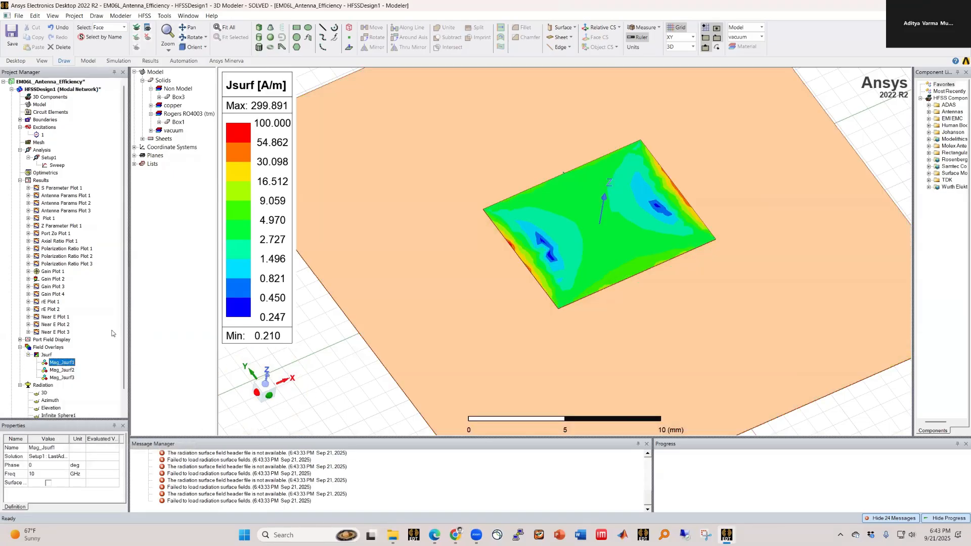
right_click(66, 363)
right_click(62, 369)
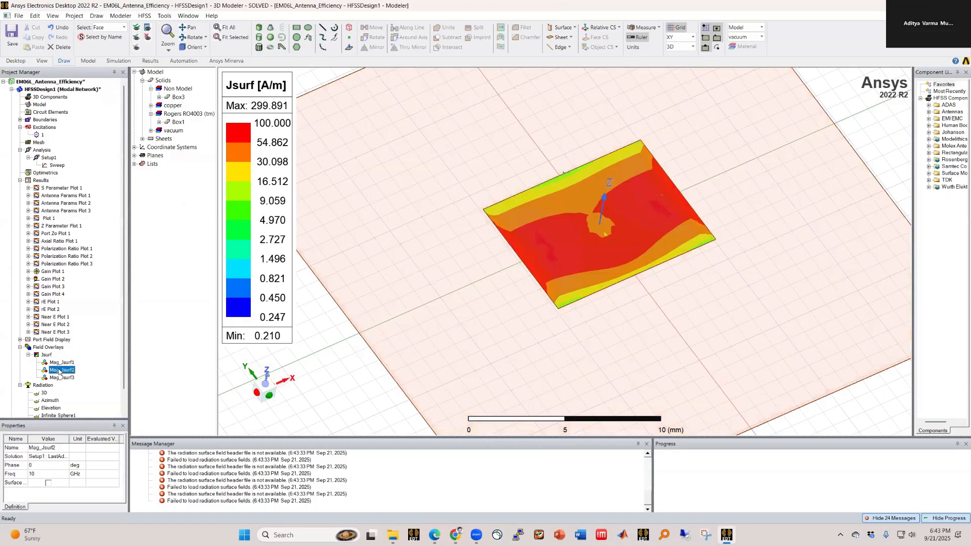
click(92, 450)
click(360, 423)
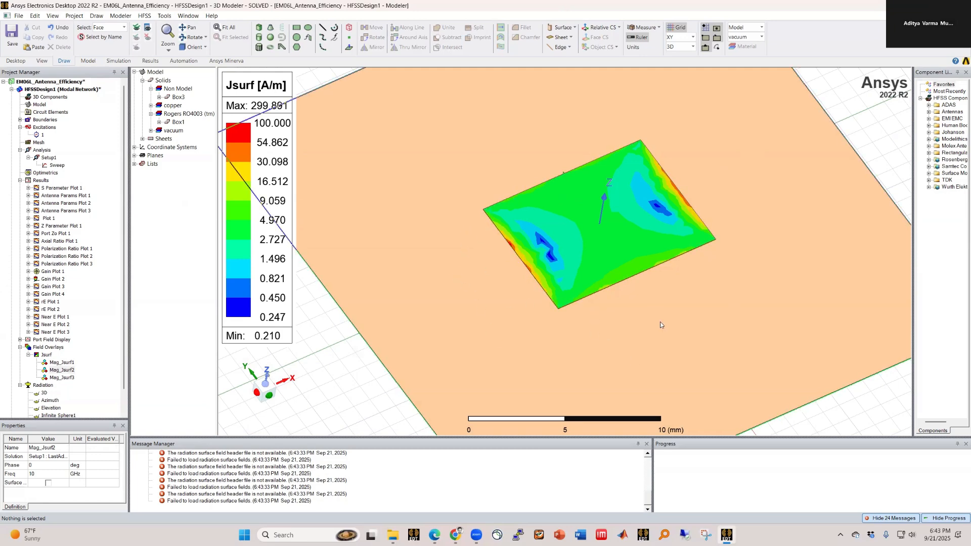
Examine the current distribution on the patch's upper face and compare it with the ground and lower-face plots by selecting each overlay
scroll(631, 321, up, 2)
scroll(452, 167, down, 3)
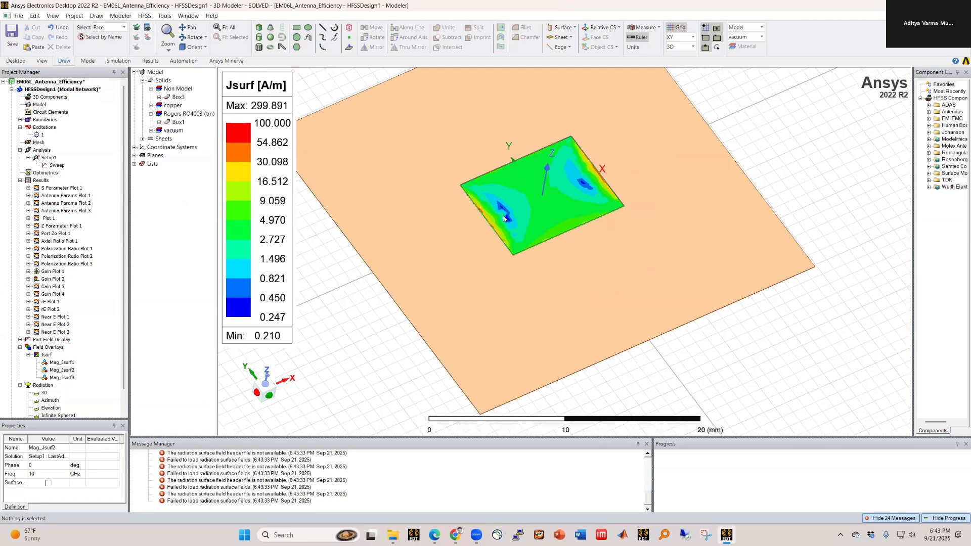
mouse_move(585, 212)
middle_down()
mouse_move(582, 163)
mouse_move(581, 285)
middle_up()
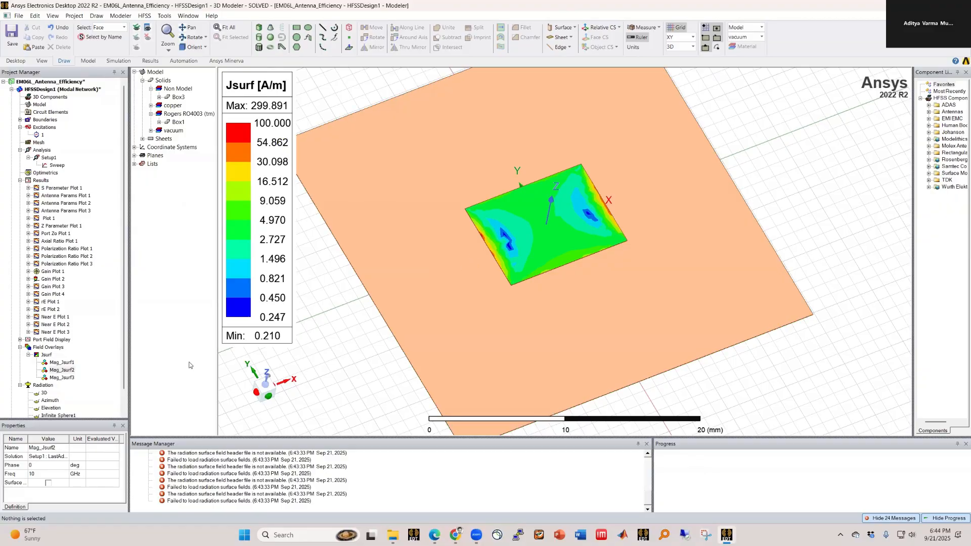
click(66, 363)
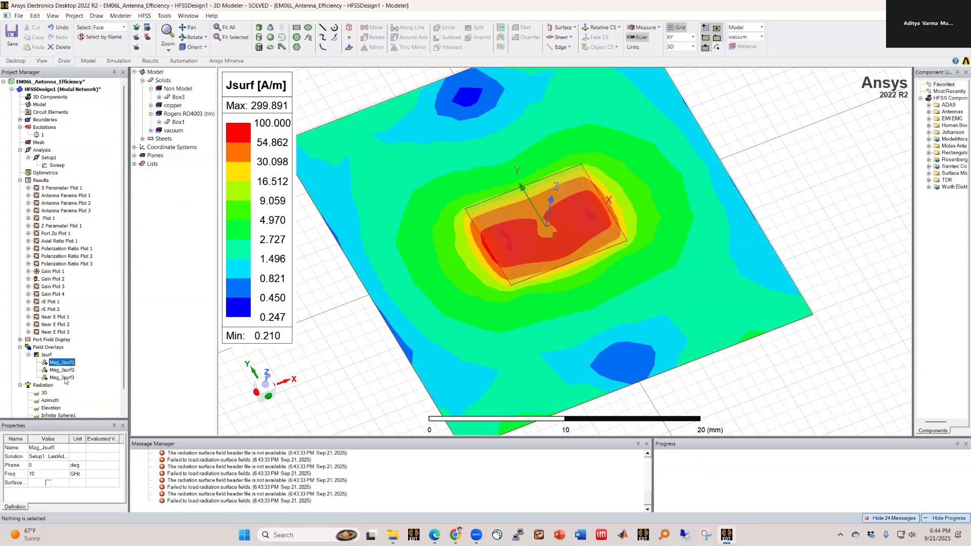
click(64, 377)
click(62, 370)
Check the visibility option of Mag_Jsurf3 and turn the display of the lower-face plot Mag_Jsurf2 back on
right_click(64, 378)
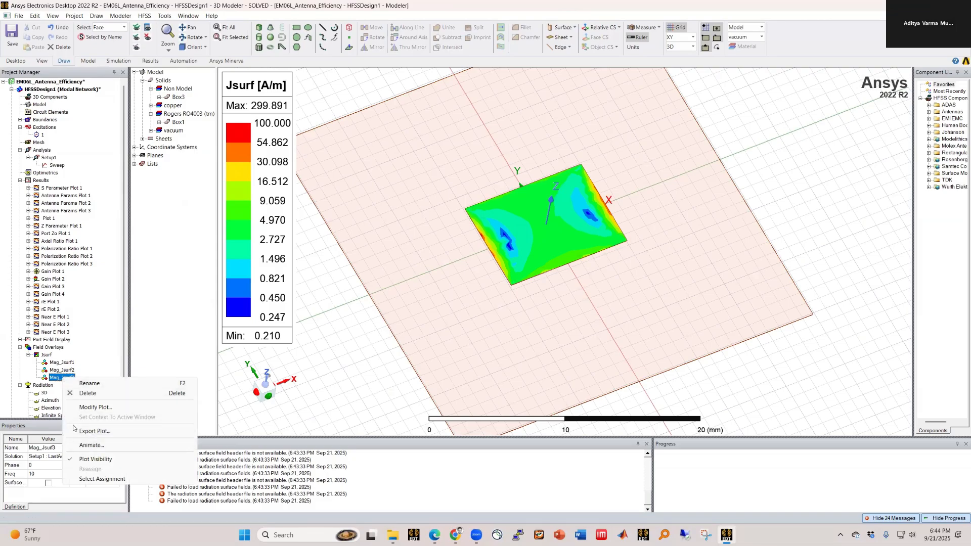
right_click(62, 370)
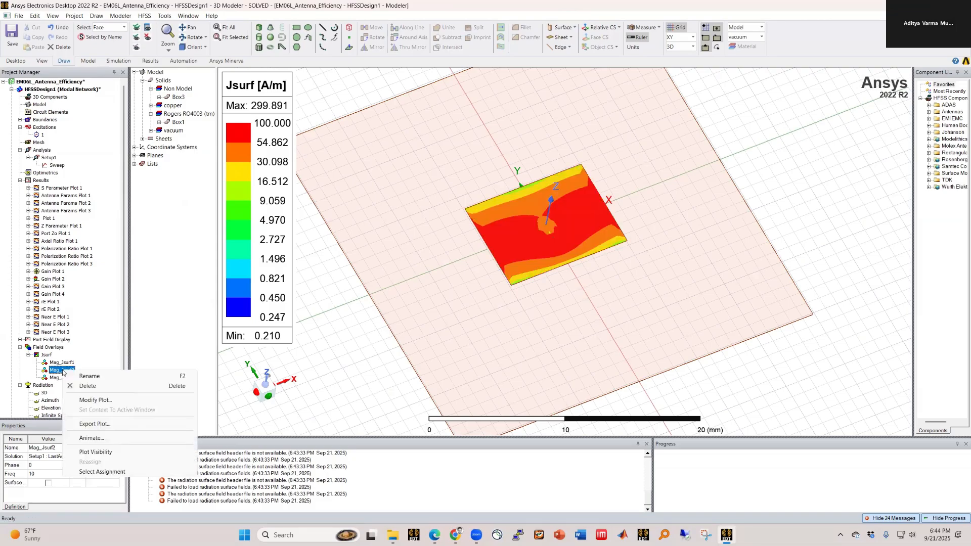
click(96, 452)
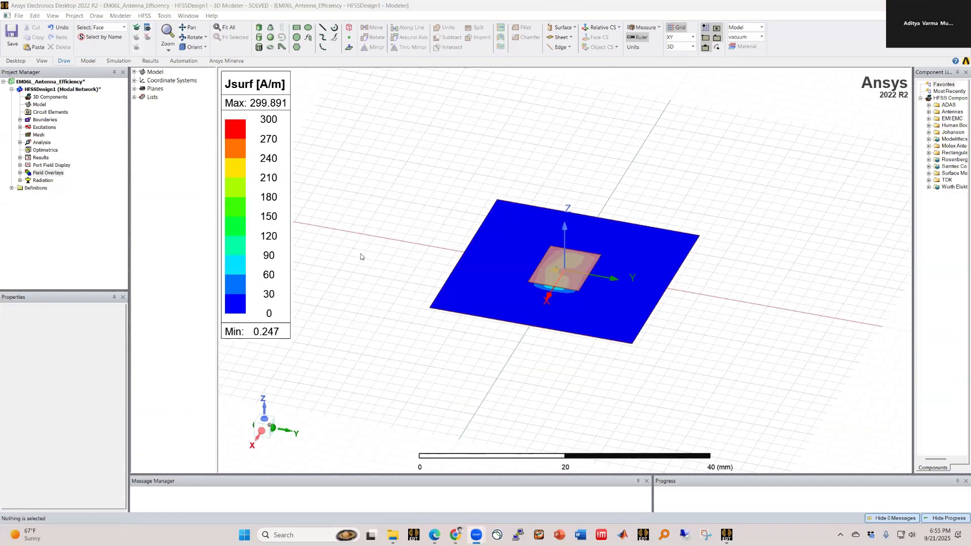
Expand the field overlays down to the Mag_Jsurf1 plot, look through its available options, and close them without choosing any
click(19, 173)
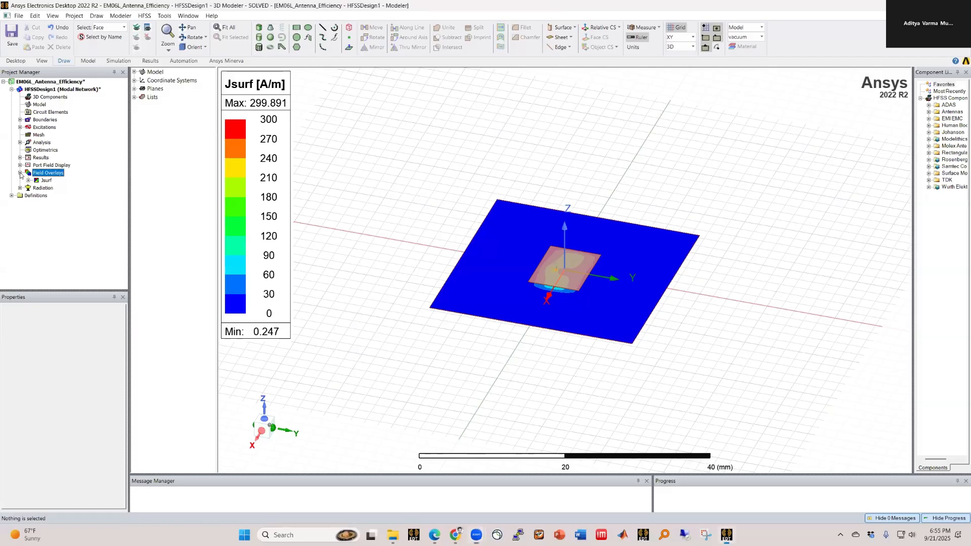
click(29, 180)
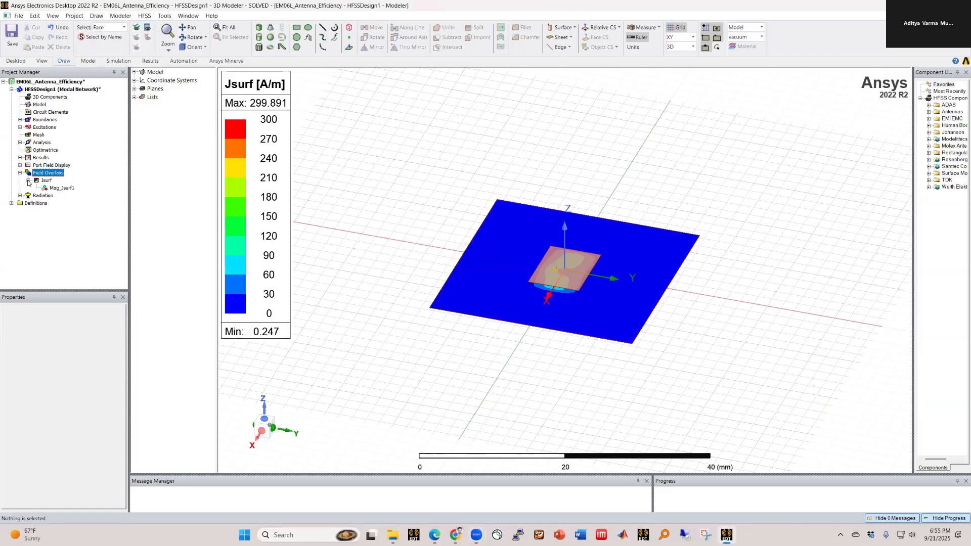
right_click(61, 188)
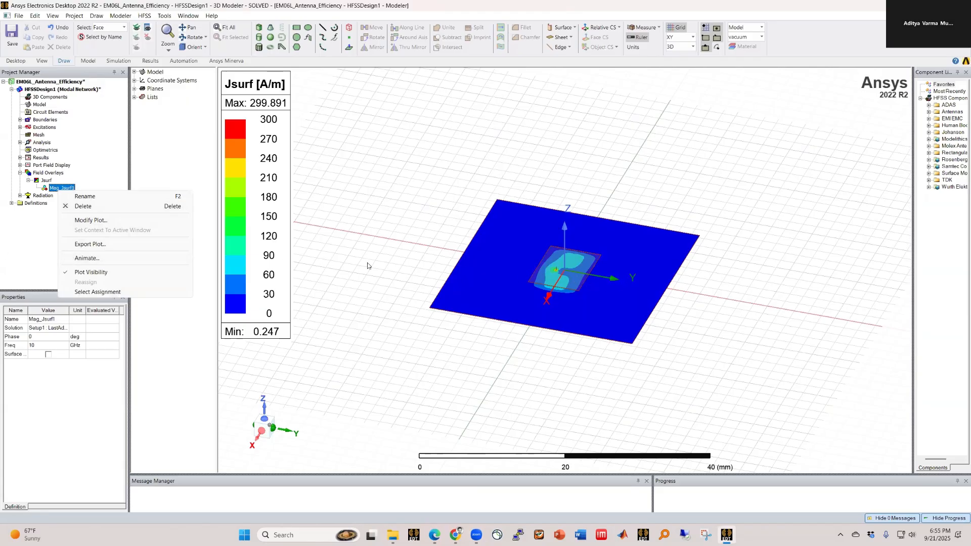
click(27, 232)
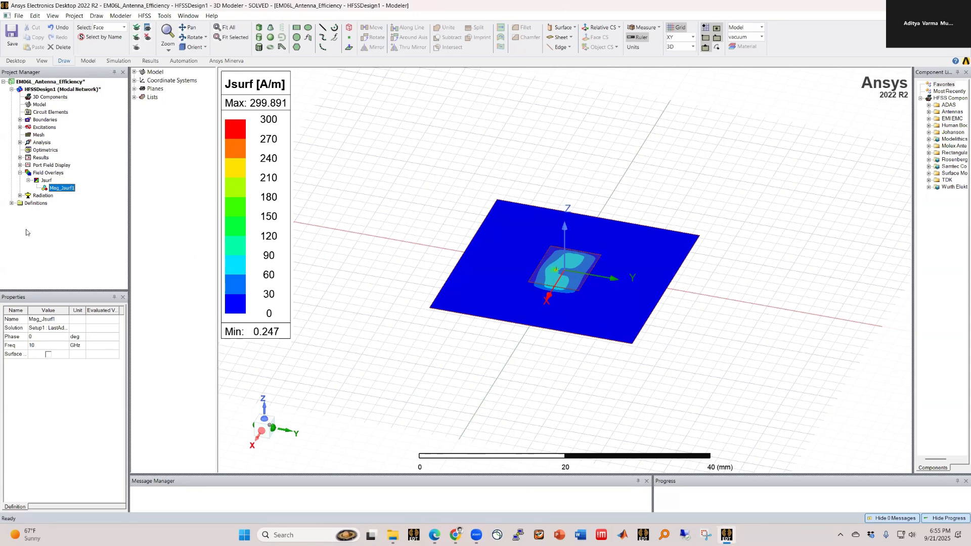